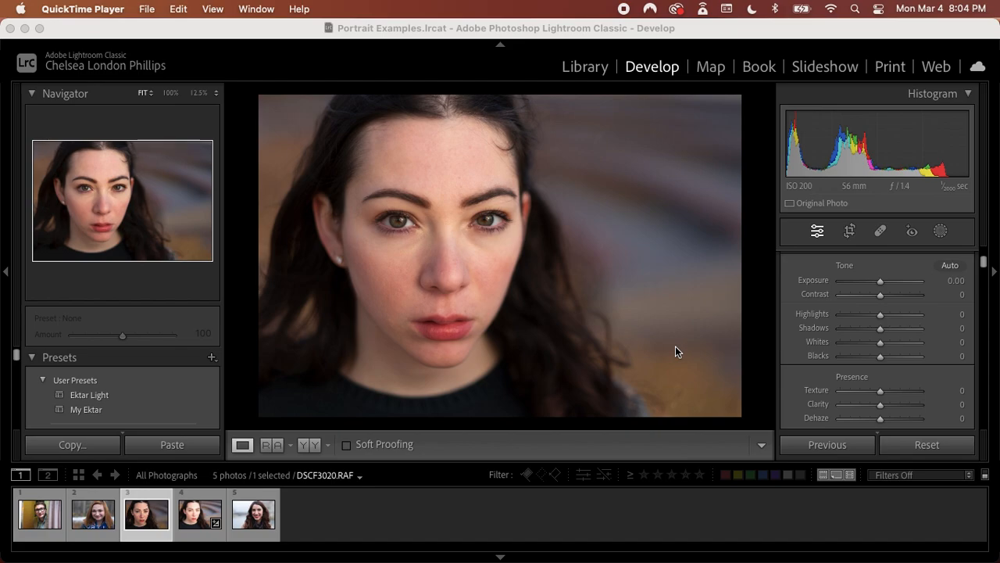
# - Review the portraits DSCF6537, DSCF3020 and DSCF5116 one after another and return to DSCF6537
pyautogui.click(34, 517)
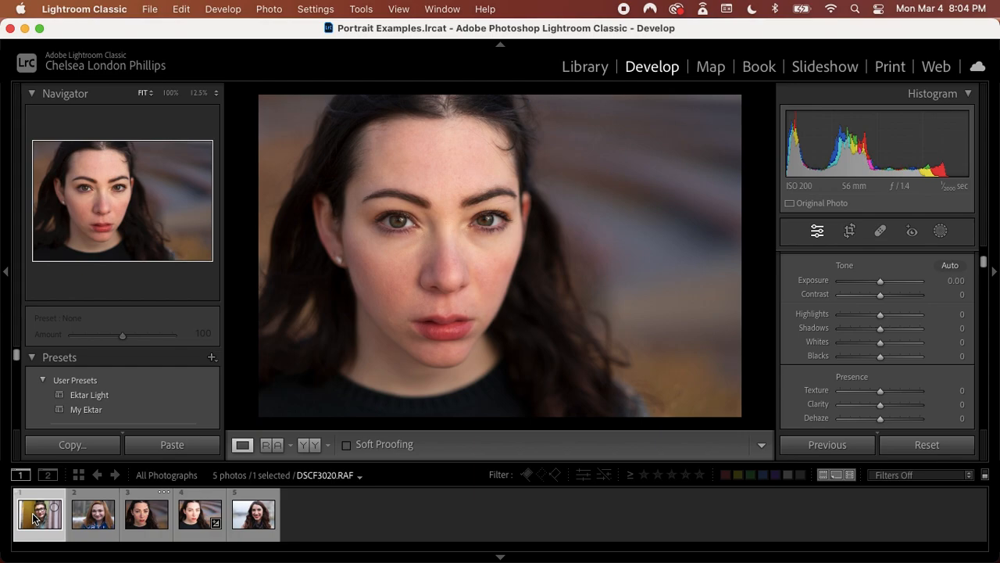
pyautogui.click(34, 518)
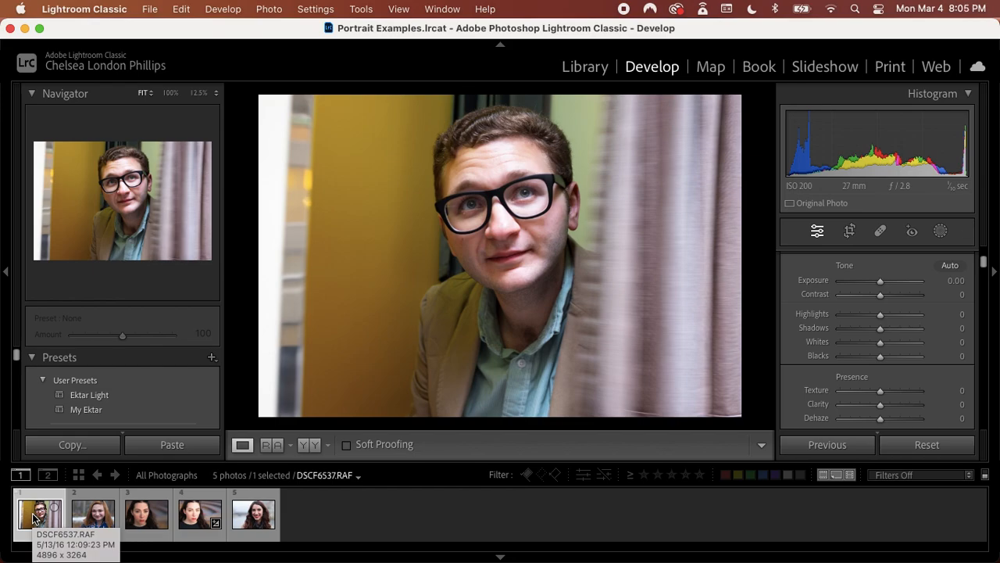
pyautogui.click(142, 512)
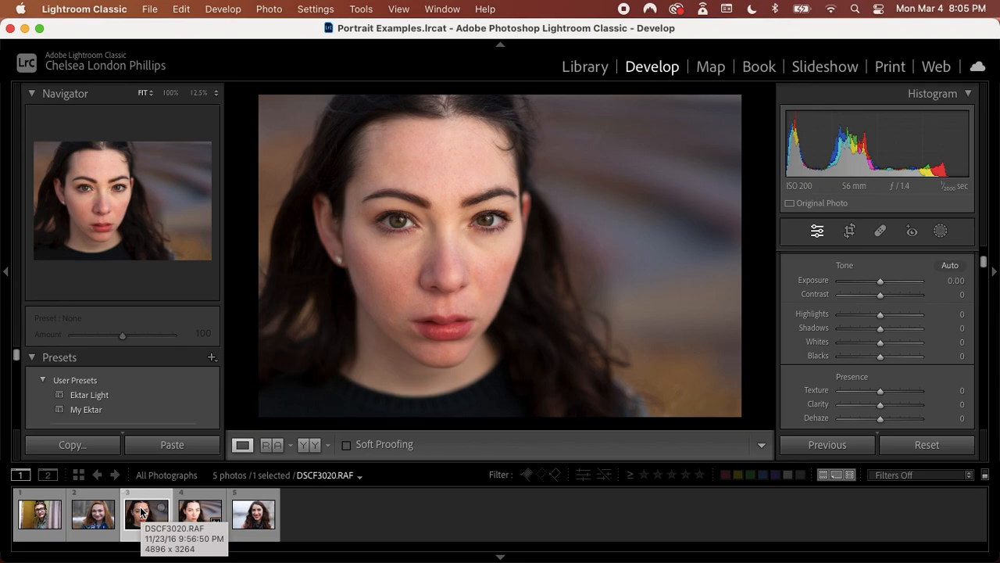
pyautogui.click(247, 516)
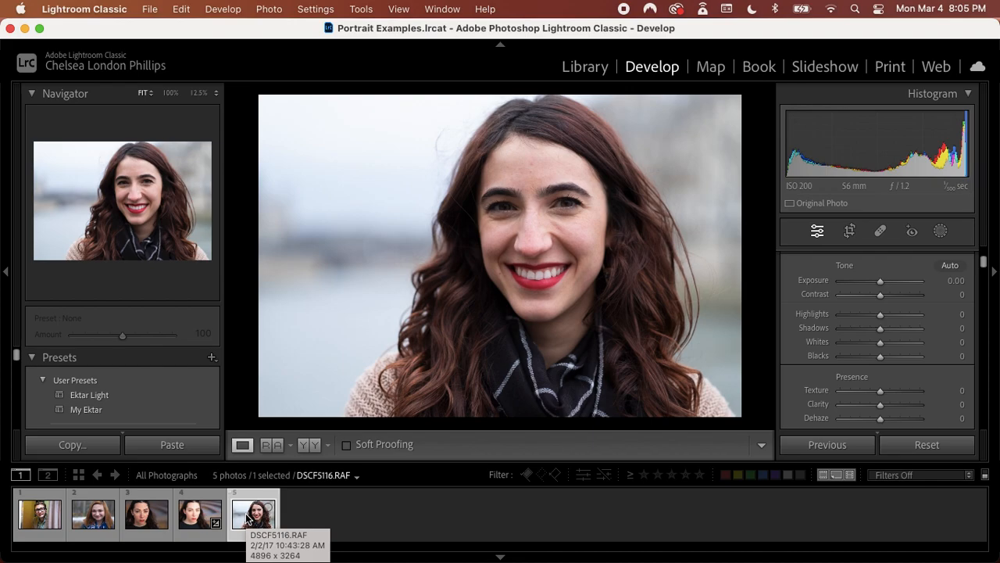
pyautogui.click(44, 512)
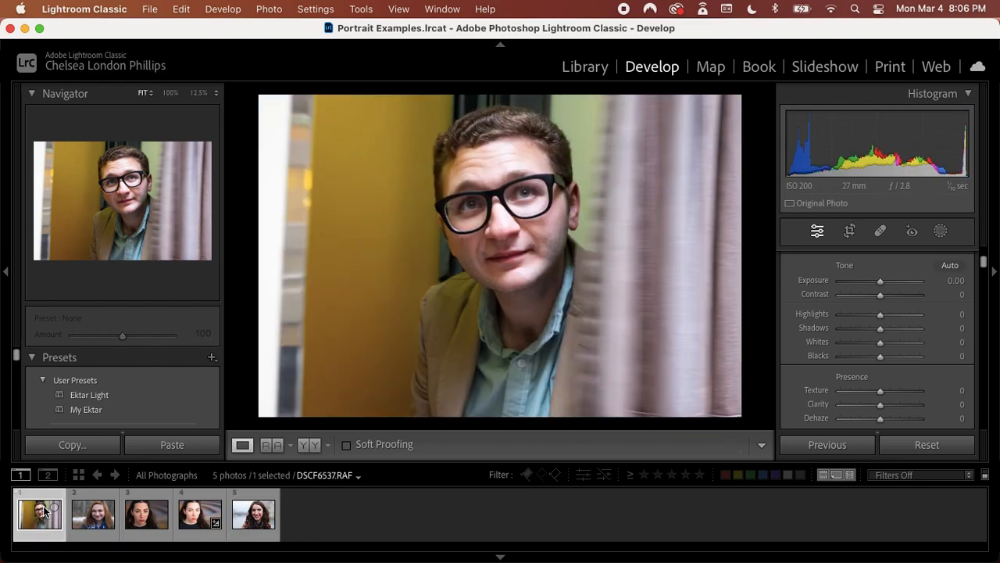
# - Inspect the man's face in DSCF6537 up close and return the photo to the fitted view
pyautogui.click(513, 156)
pyautogui.scroll(5, 513, 154)
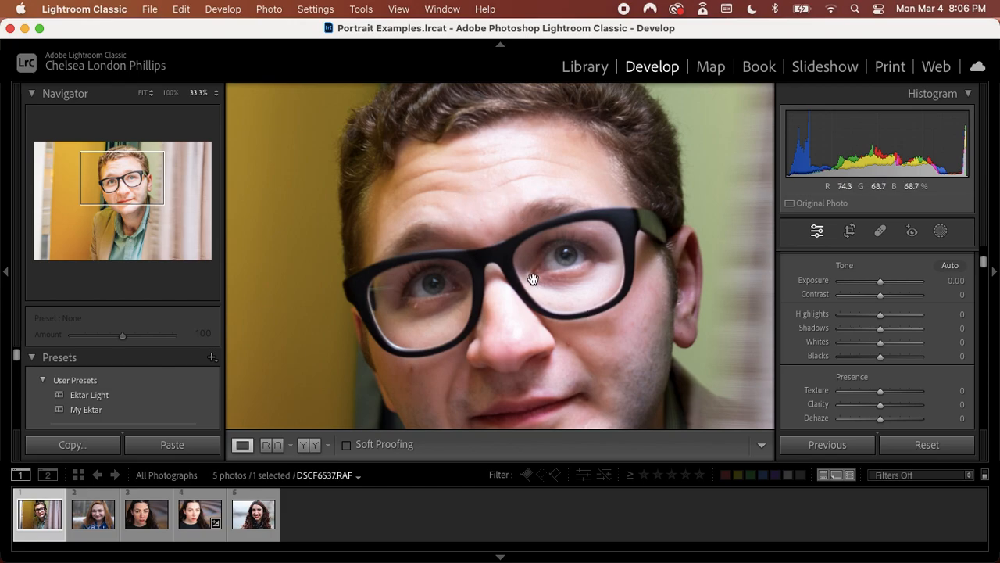
pyautogui.scroll(-4, 522, 337)
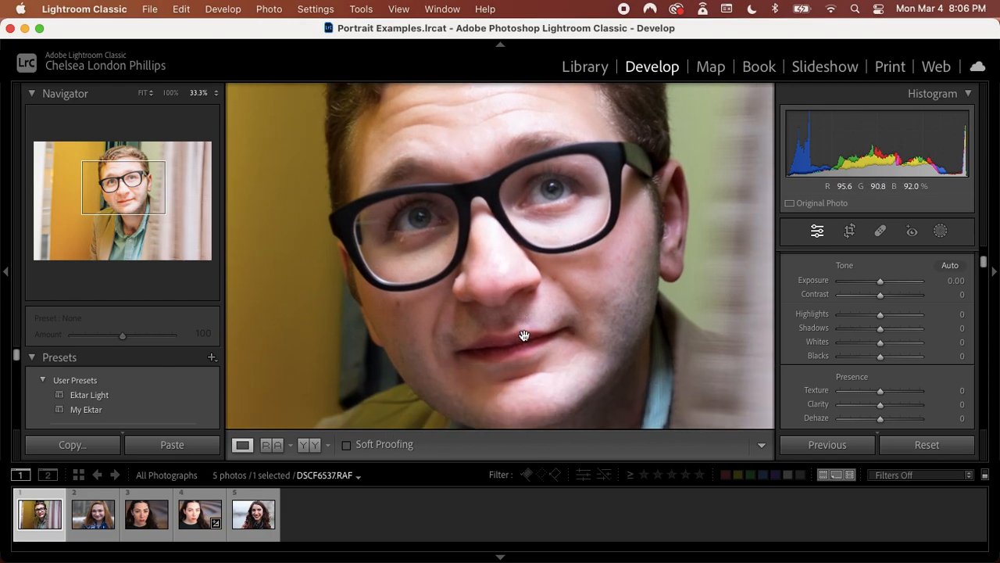
pyautogui.hscroll(-3, 523, 333)
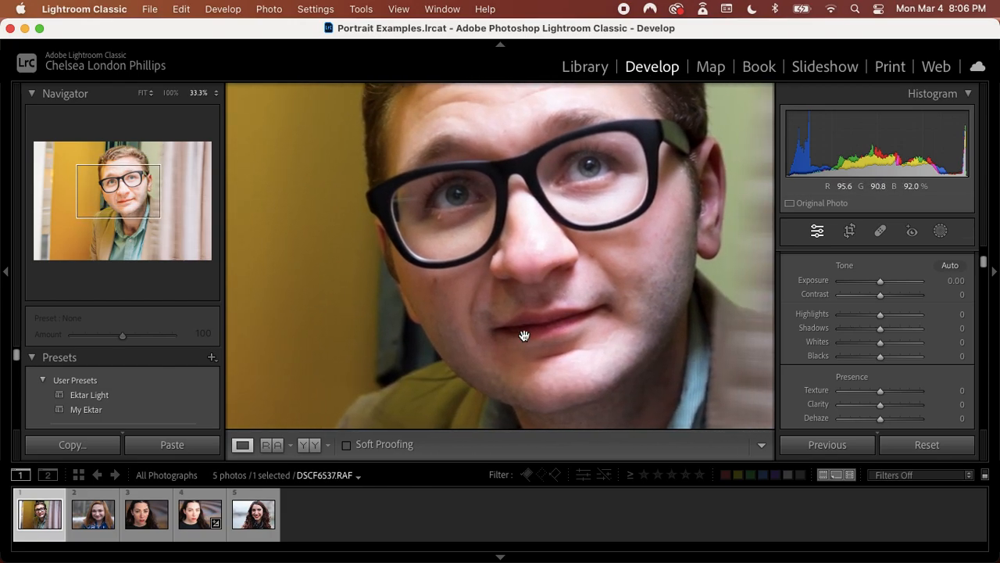
pyautogui.click(455, 405)
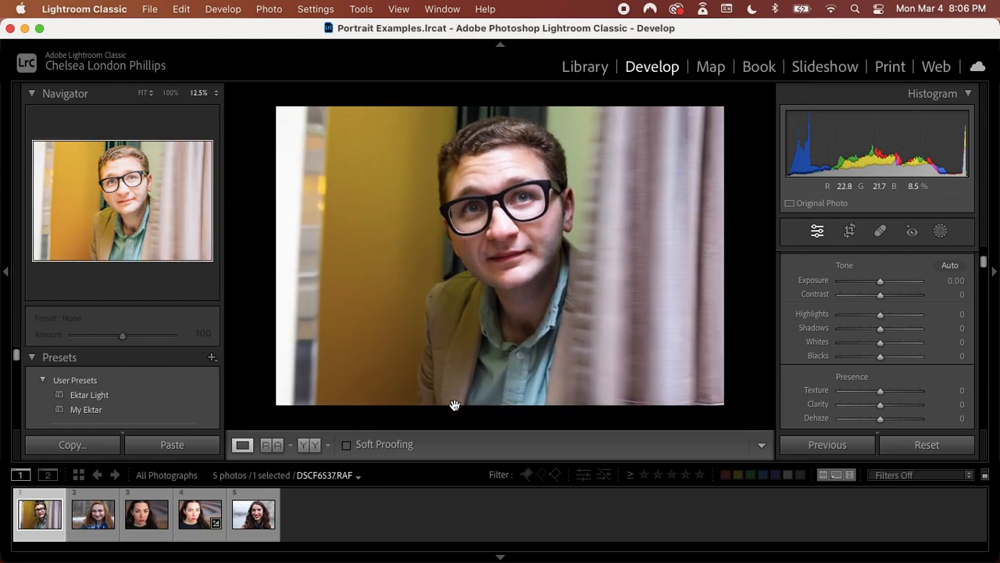
pyautogui.click(141, 94)
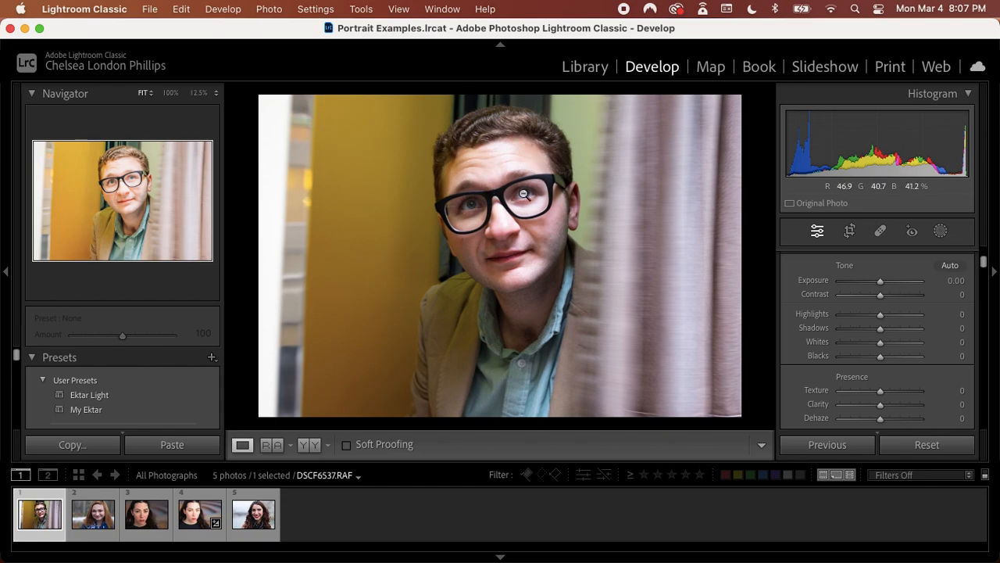
pyautogui.click(540, 236)
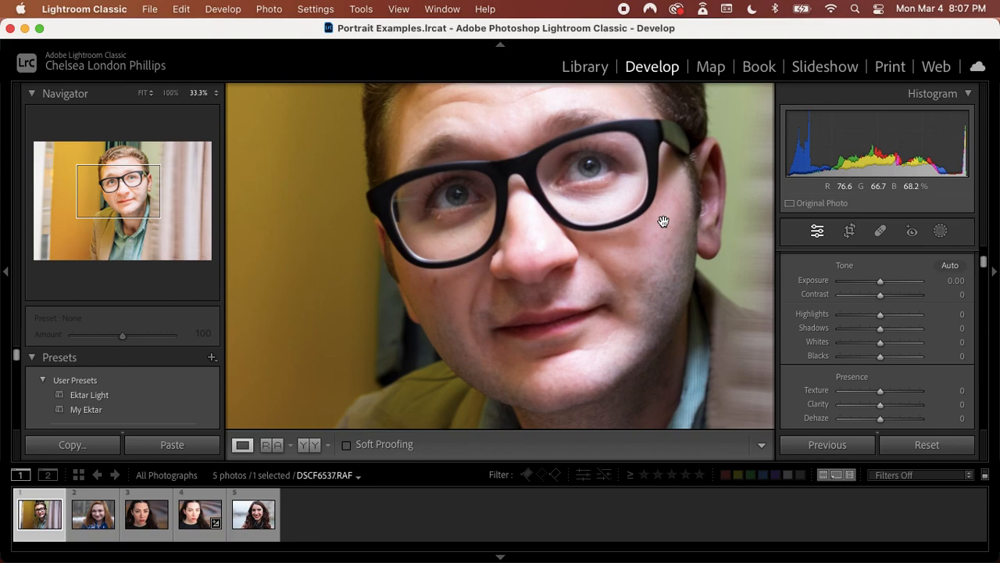
pyautogui.press('super+minus')
pyautogui.press('super+minus')
pyautogui.press('super+minus')
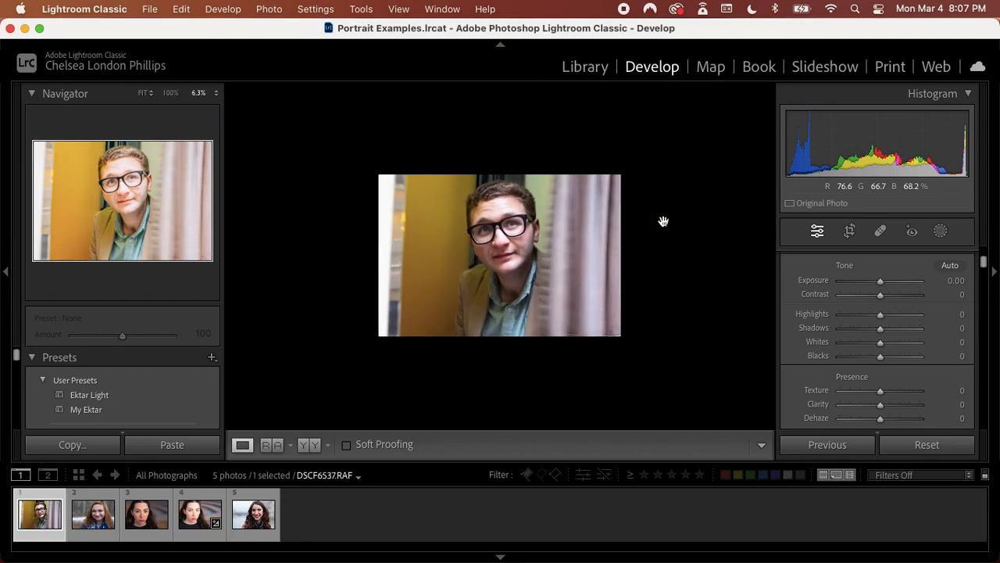
pyautogui.click(143, 94)
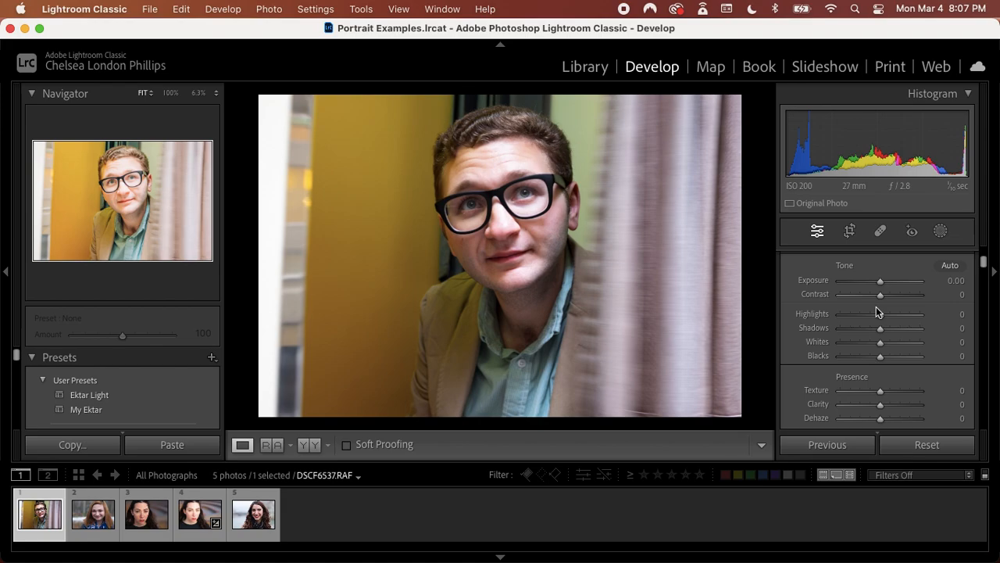
# - Sample the white balance of DSCF6537 from the bright white strip beside the yellow wall
pyautogui.scroll(-3, 866, 281)
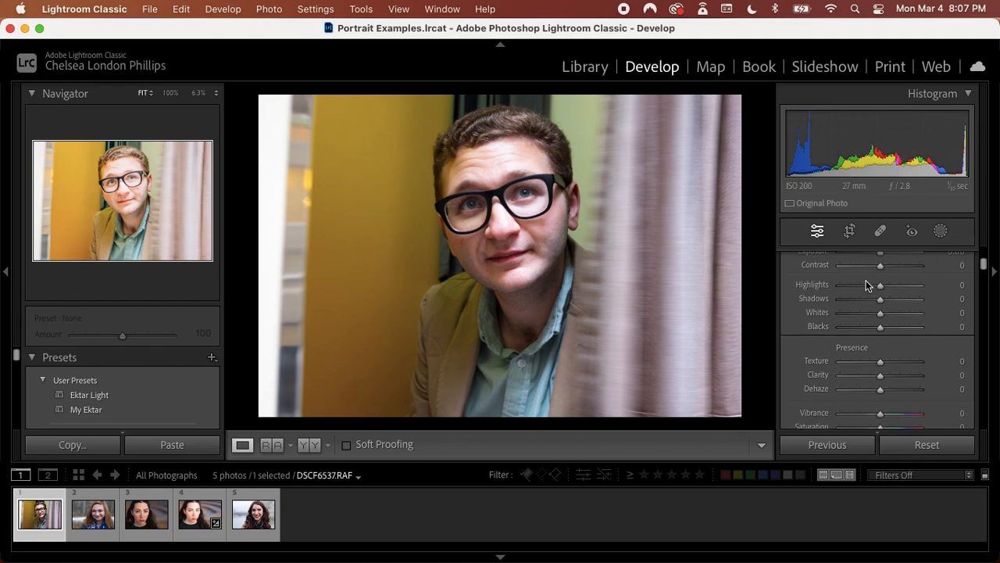
pyautogui.scroll(-3, 866, 286)
pyautogui.scroll(3, 866, 285)
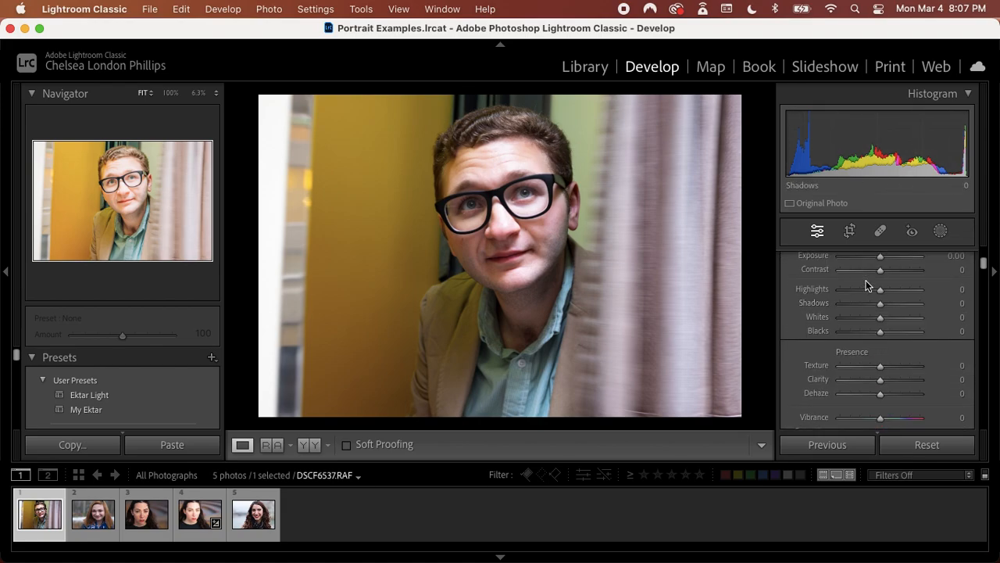
pyautogui.scroll(-3, 866, 285)
pyautogui.scroll(-10, 866, 285)
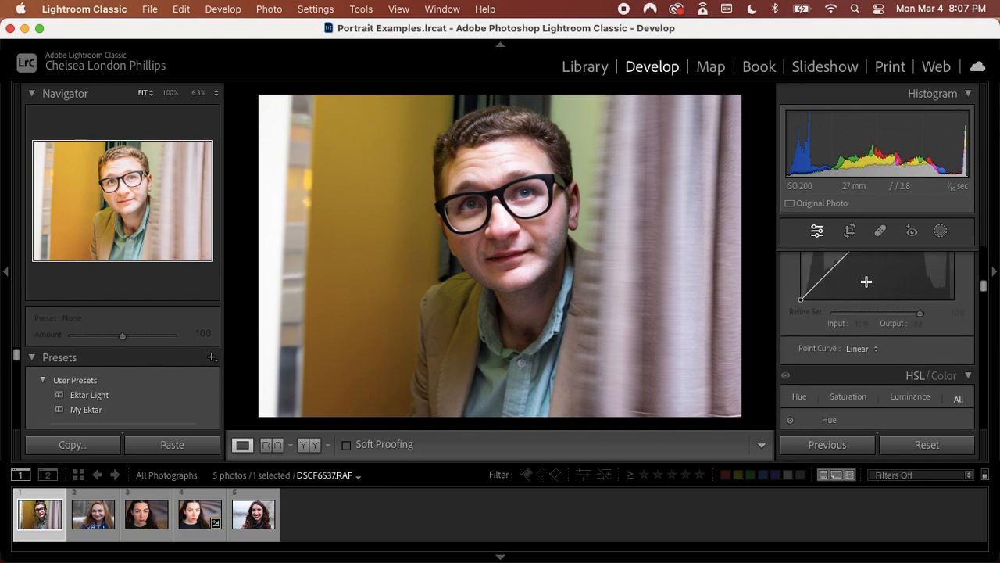
pyautogui.scroll(15, 865, 282)
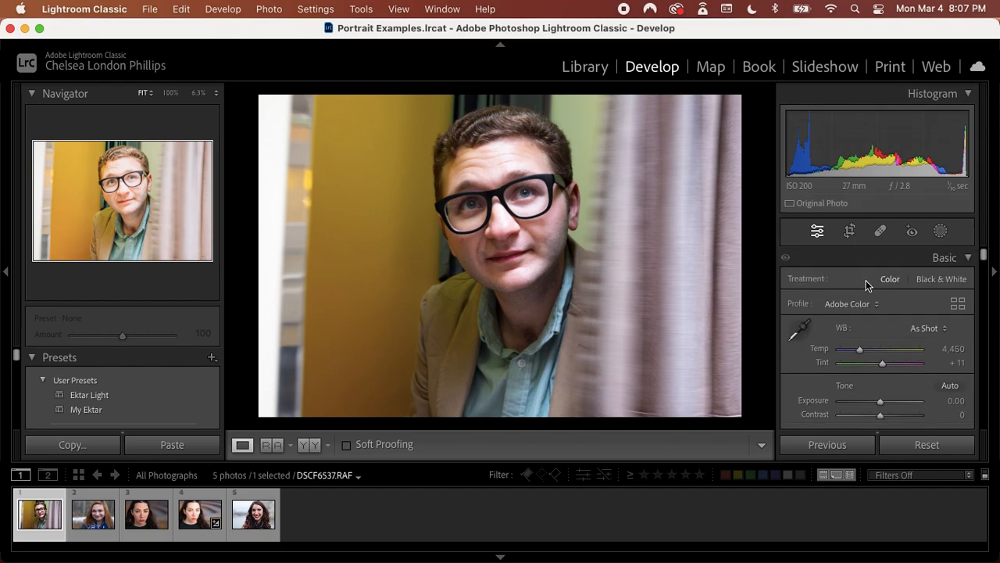
pyautogui.click(800, 329)
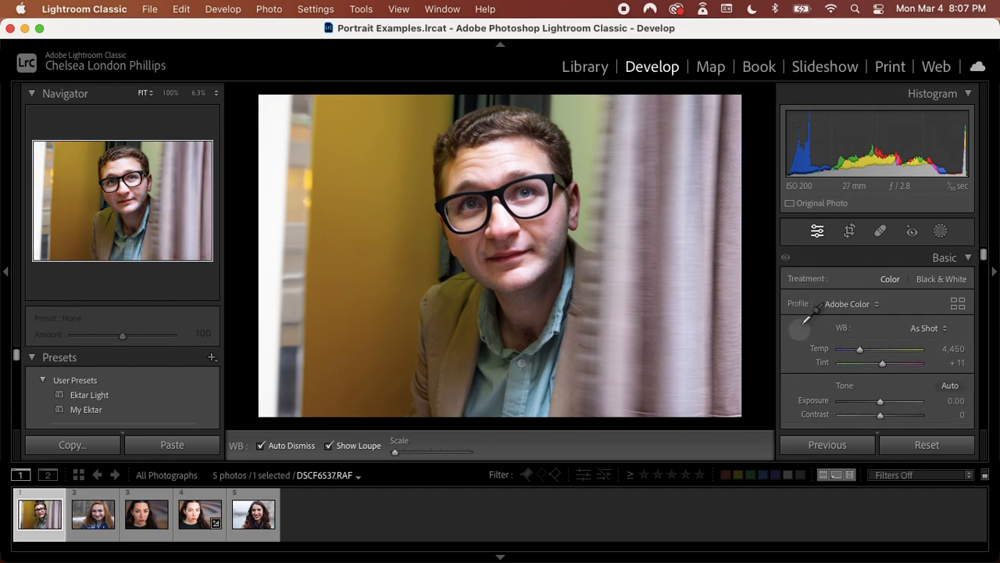
pyautogui.click(271, 266)
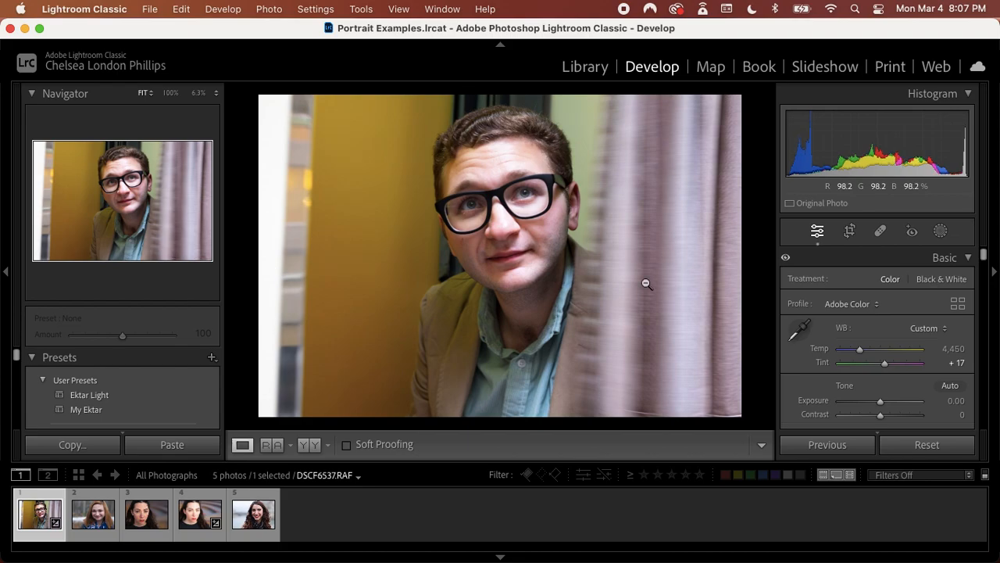
# - Set the Tint of DSCF6537 to +5
pyautogui.click(883, 365)
pyautogui.moveTo(884, 365); pyautogui.dragTo(882, 366)
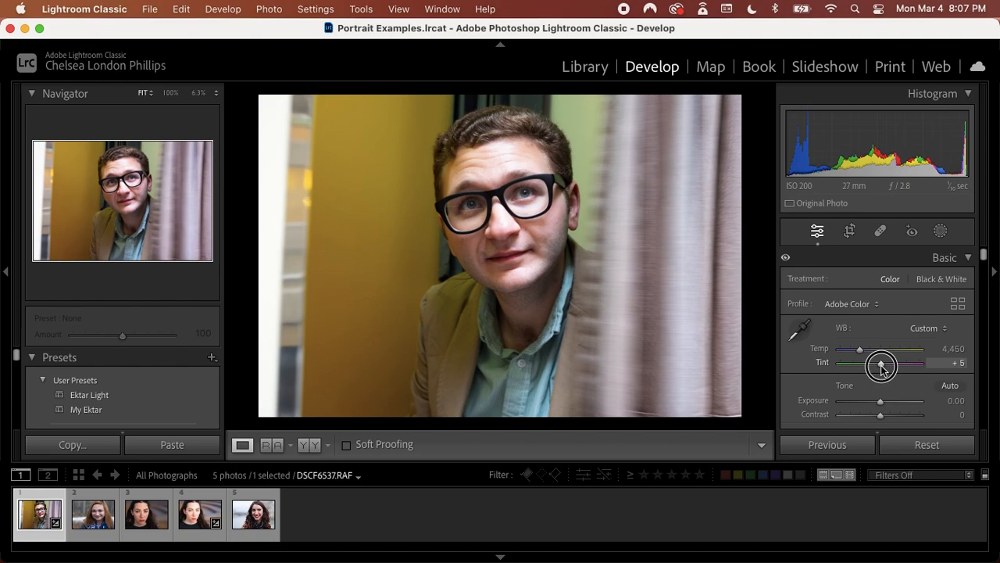
pyautogui.scroll(-2, 881, 365)
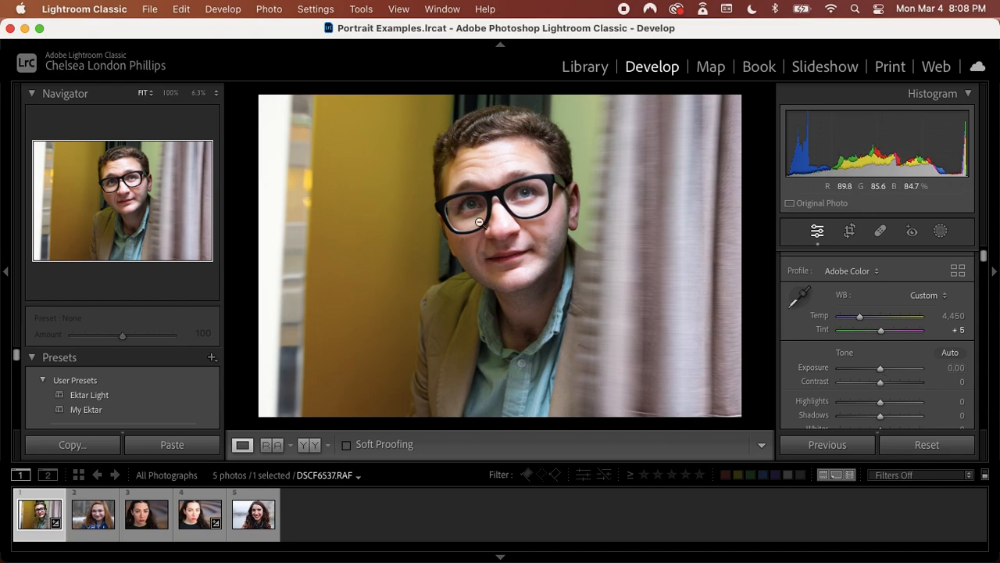
# - Check the white balance of the two dark-haired women's portraits and the red-haired woman's portrait, and return to DSCF6537
pyautogui.click(139, 528)
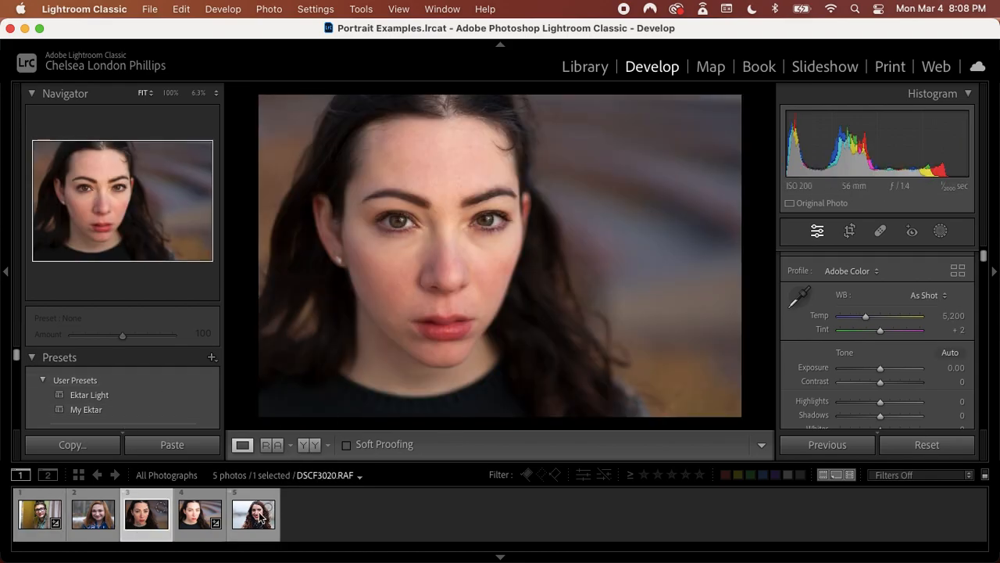
pyautogui.click(252, 516)
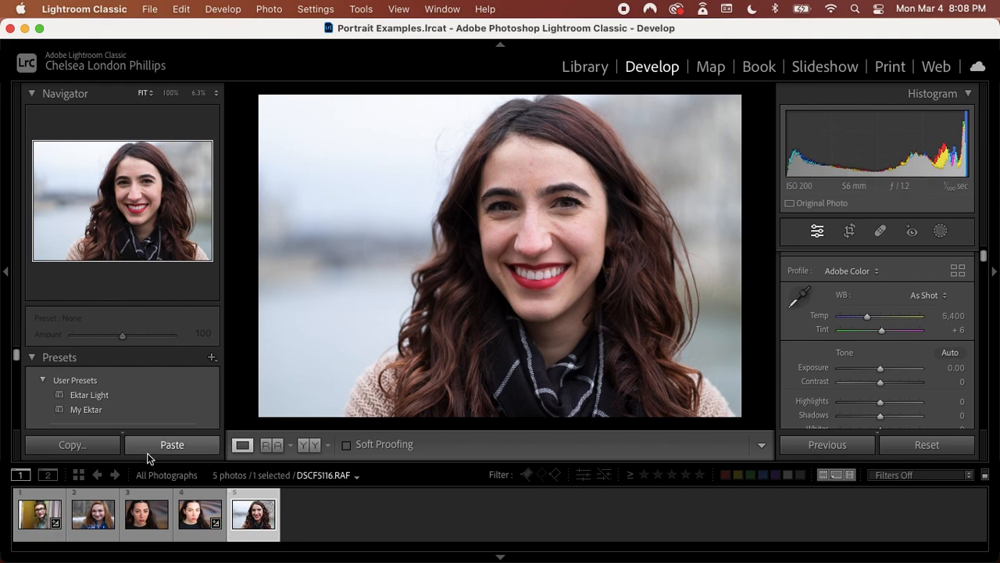
pyautogui.click(83, 520)
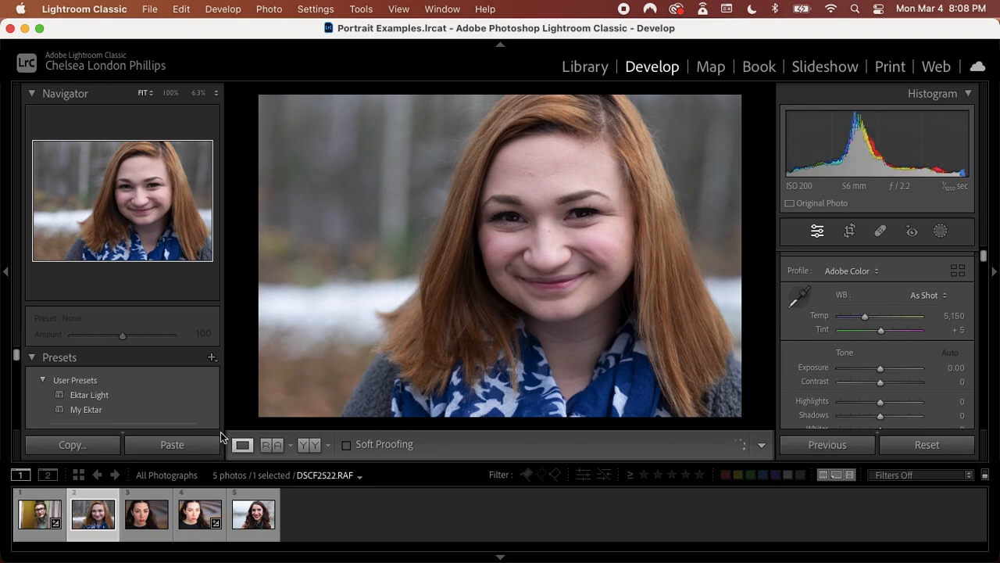
pyautogui.click(30, 522)
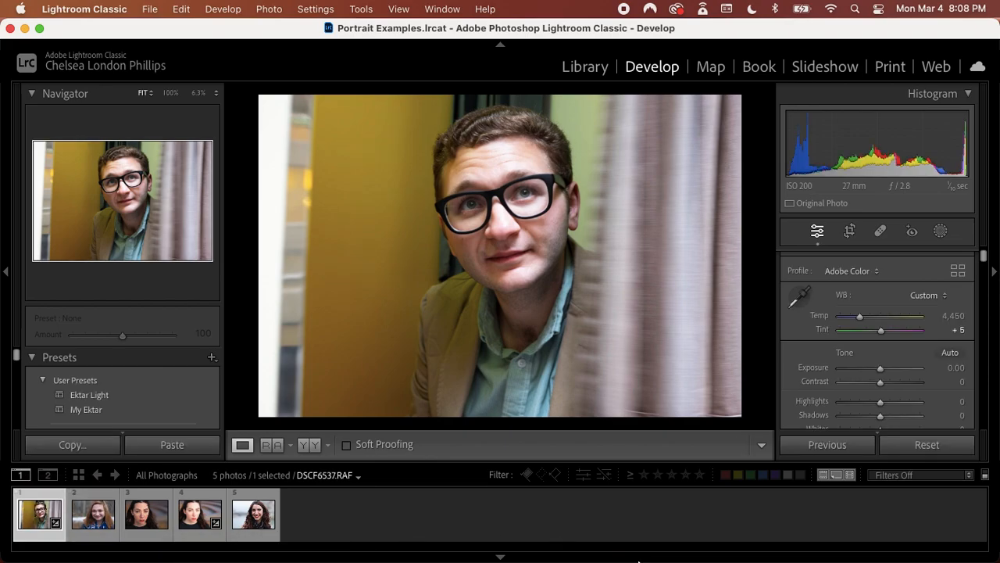
# - Examine the Basic tone and presence, Tone Curve, and HSL hue, saturation and luminance adjustments for DSCF6537
pyautogui.scroll(-2, 880, 404)
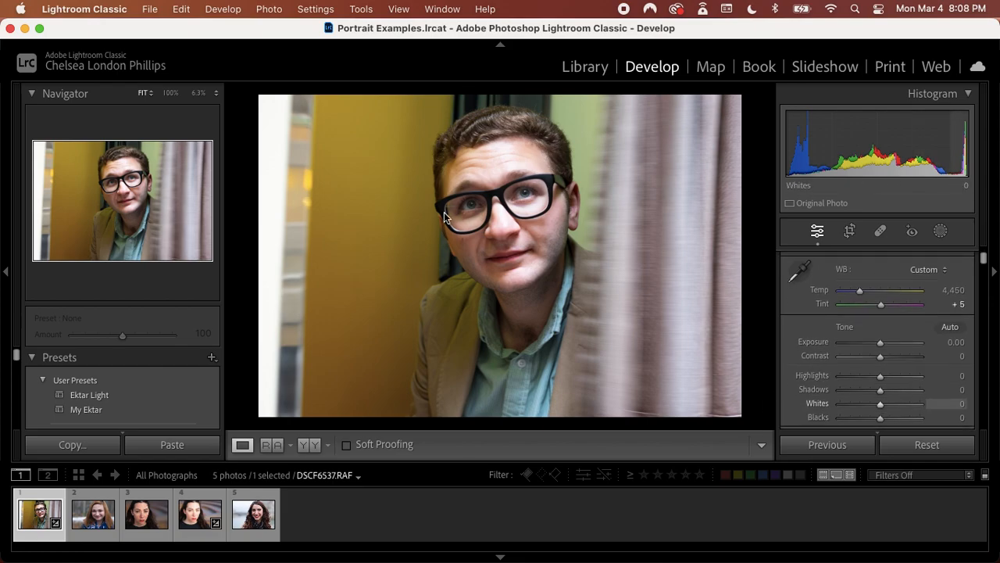
pyautogui.scroll(-15, 878, 376)
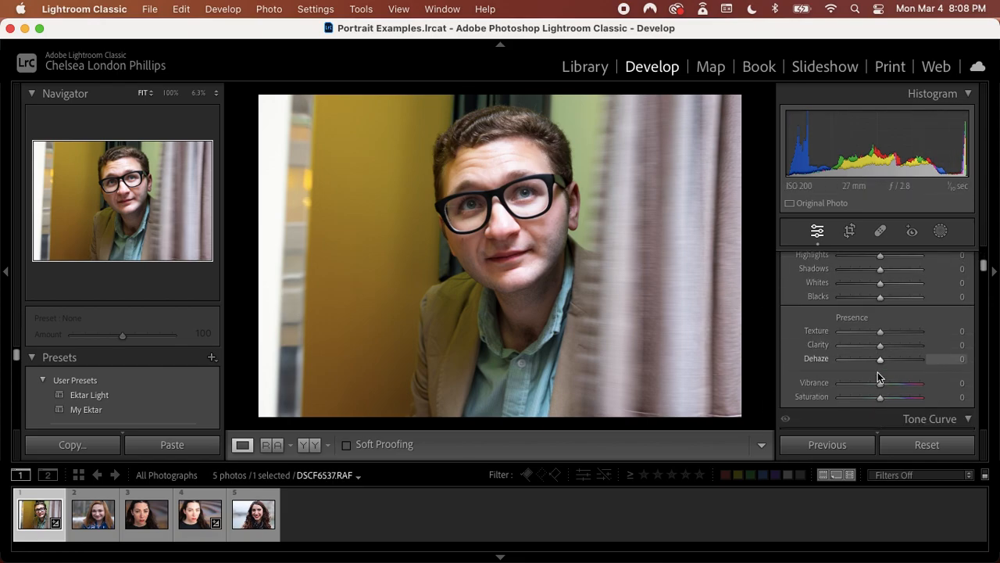
pyautogui.scroll(-8, 878, 376)
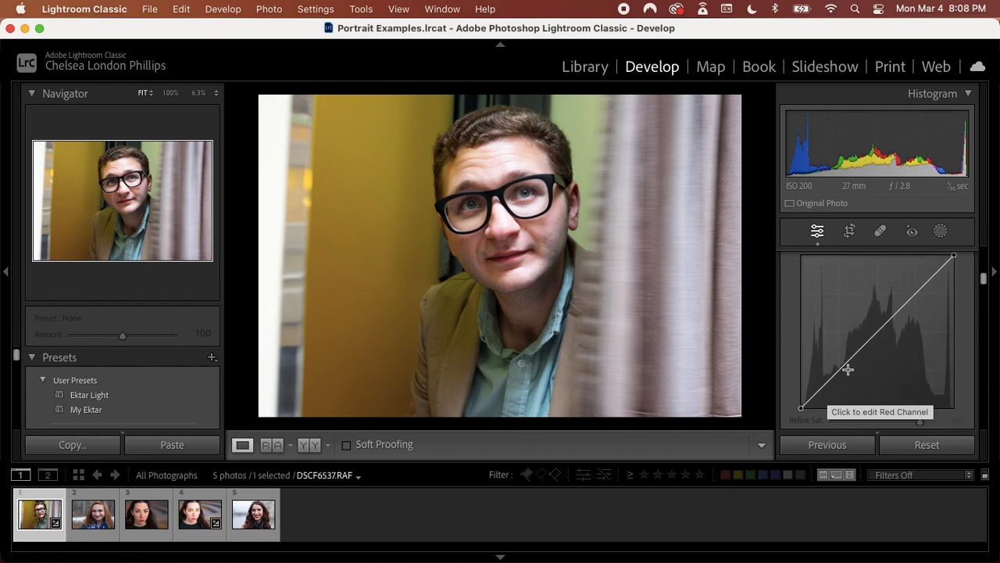
pyautogui.scroll(-8, 849, 369)
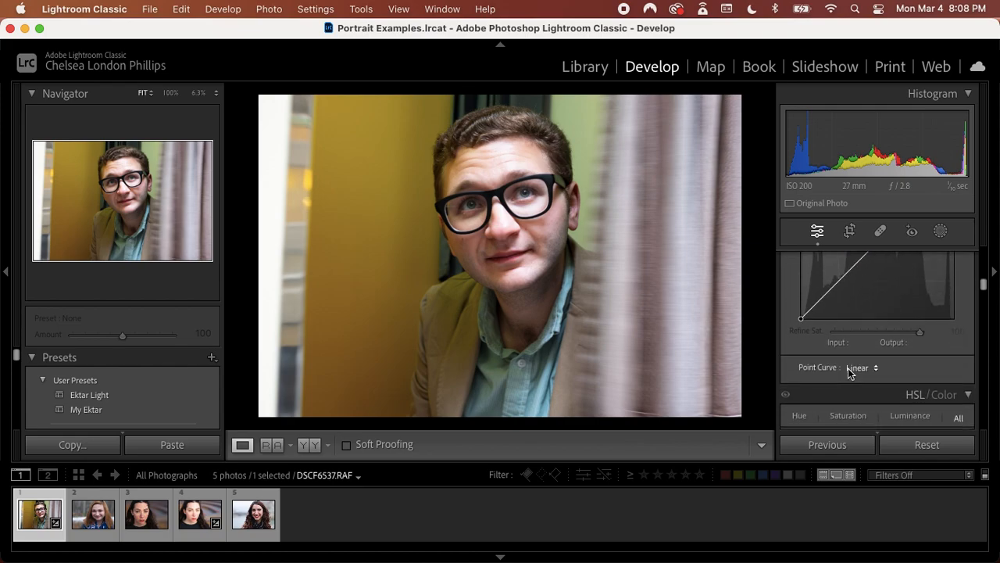
pyautogui.scroll(-5, 850, 372)
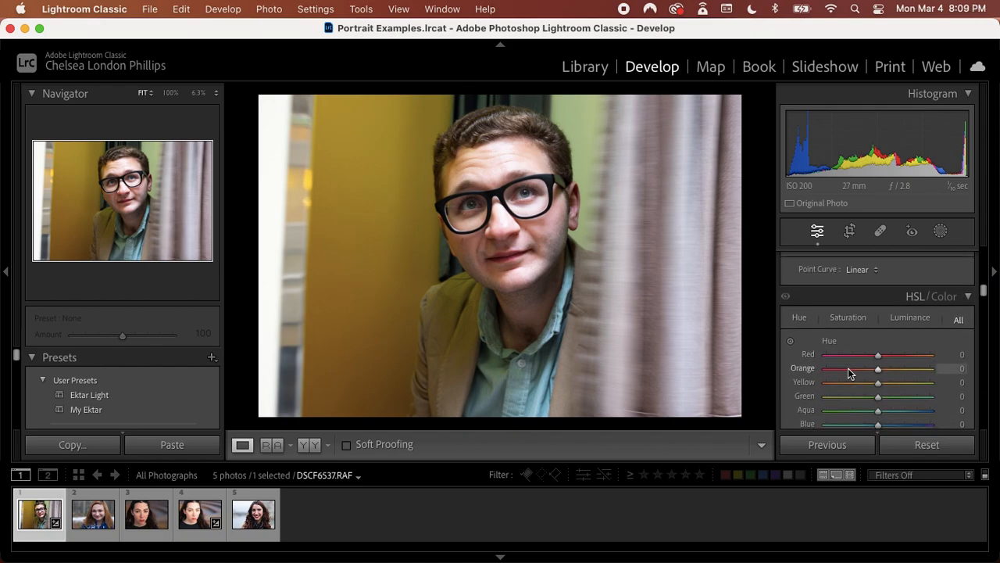
pyautogui.scroll(-4, 849, 373)
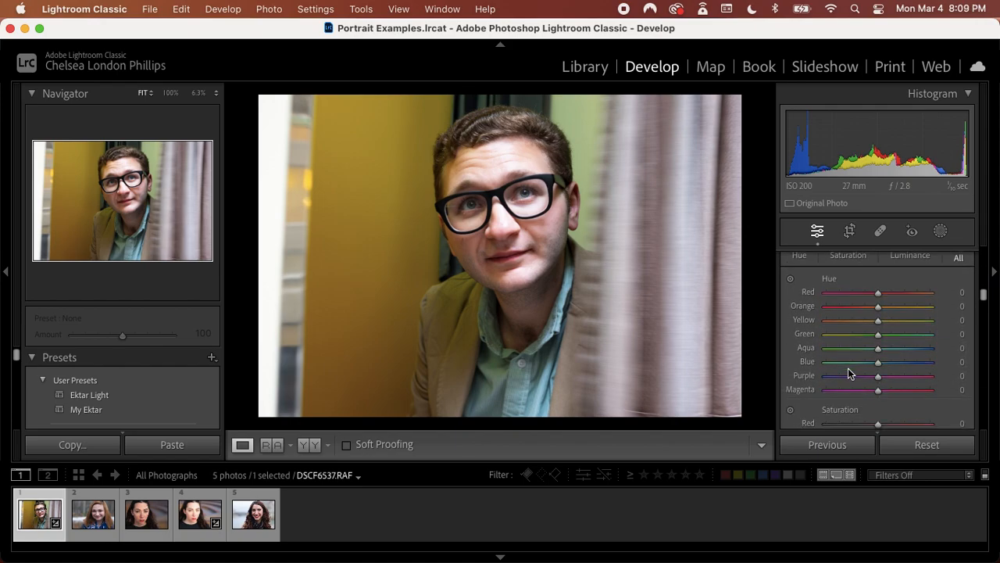
pyautogui.scroll(-5, 849, 373)
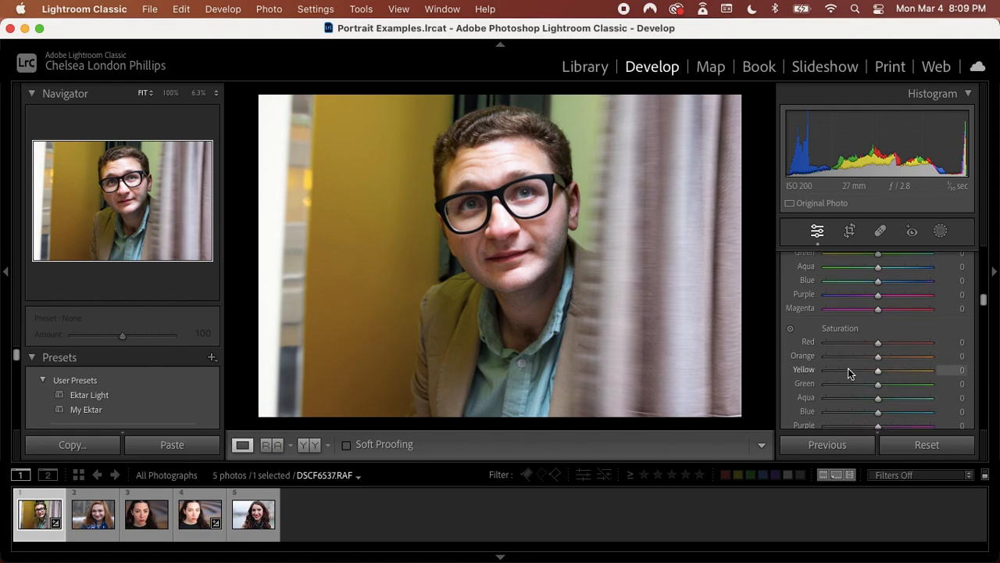
pyautogui.scroll(-5, 848, 372)
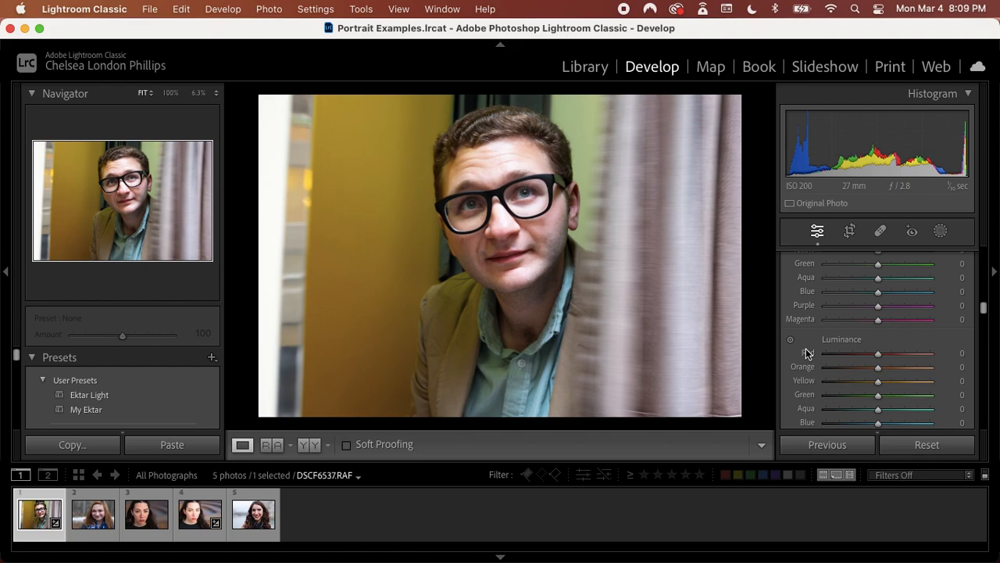
# - Apply the 1b. Gold 200 film preset from the Mastin Labs Kodak Everyday Original collection to DSCF6537
pyautogui.scroll(-5, 177, 391)
pyautogui.scroll(-1, 180, 393)
pyautogui.scroll(1, 178, 394)
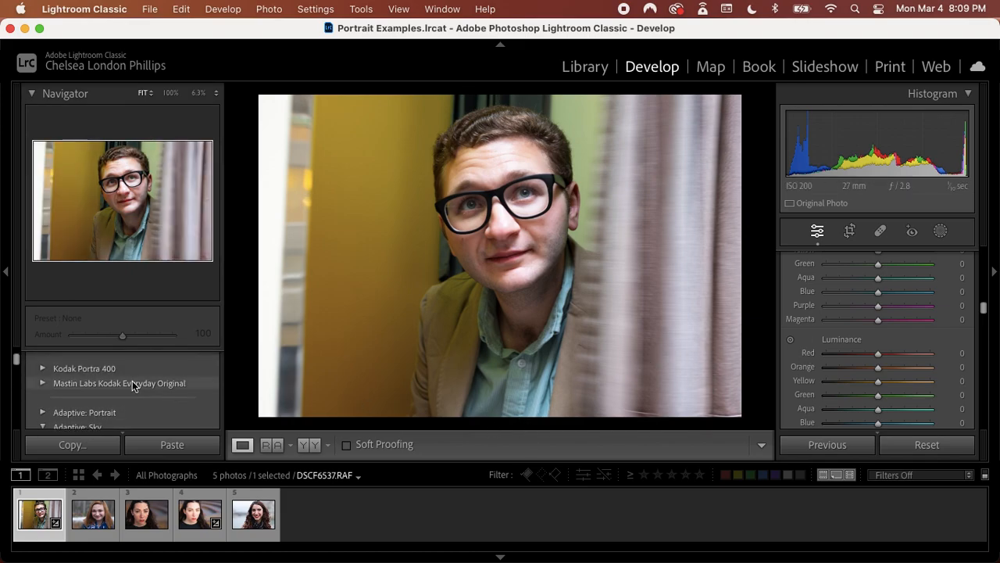
pyautogui.click(43, 383)
pyautogui.scroll(-5, 41, 383)
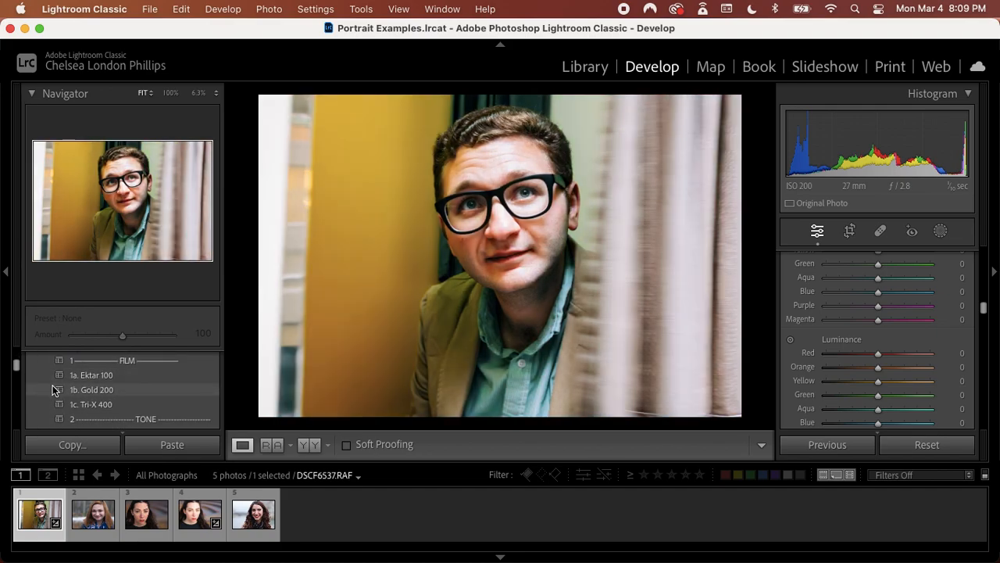
pyautogui.click(56, 390)
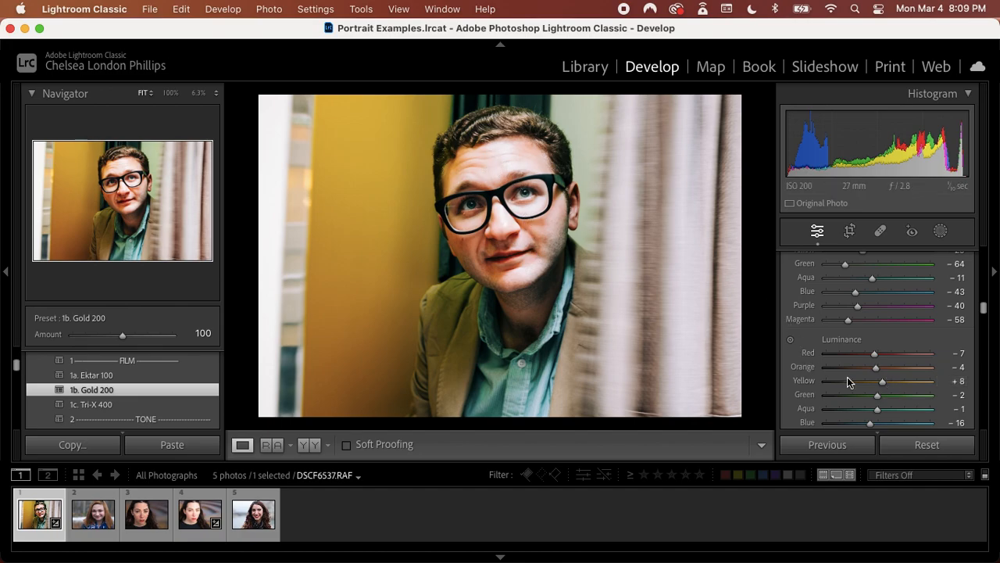
# - Darken the man's skin with the targeted Luminance adjustment to Red -26 and Orange -29, and compare with the original
pyautogui.click(791, 344)
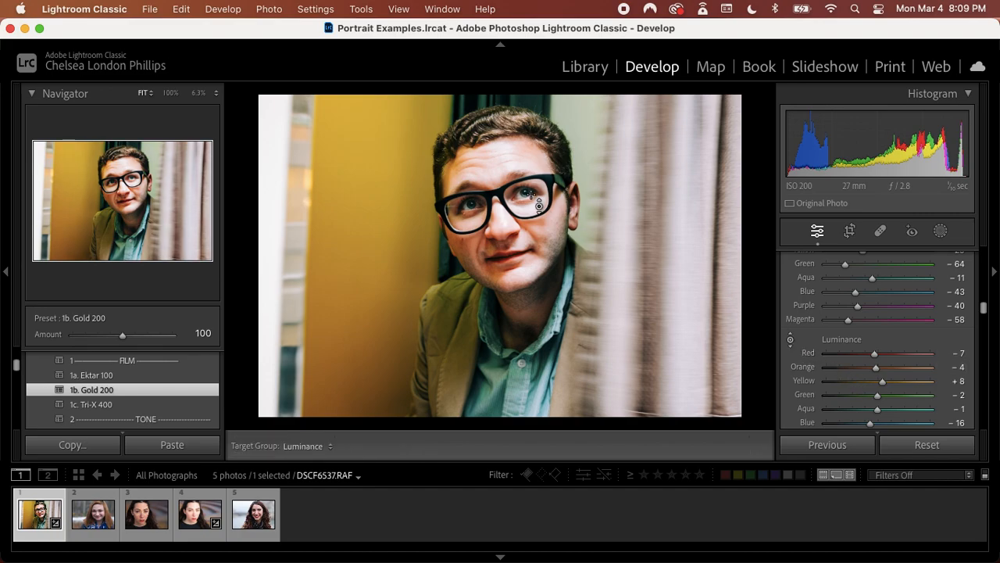
pyautogui.moveTo(504, 150); pyautogui.dragTo(500, 173)
pyautogui.press('\\')
pyautogui.press('\\')
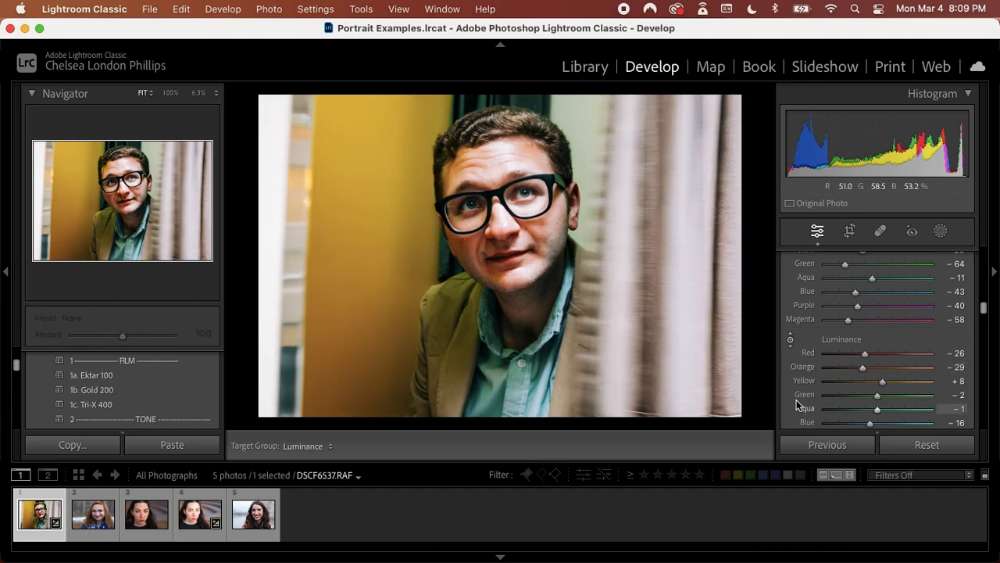
# - Set the Contrast of DSCF6537 to +2 and compare the edited photo with the original
pyautogui.scroll(3, 870, 339)
pyautogui.scroll(10, 870, 339)
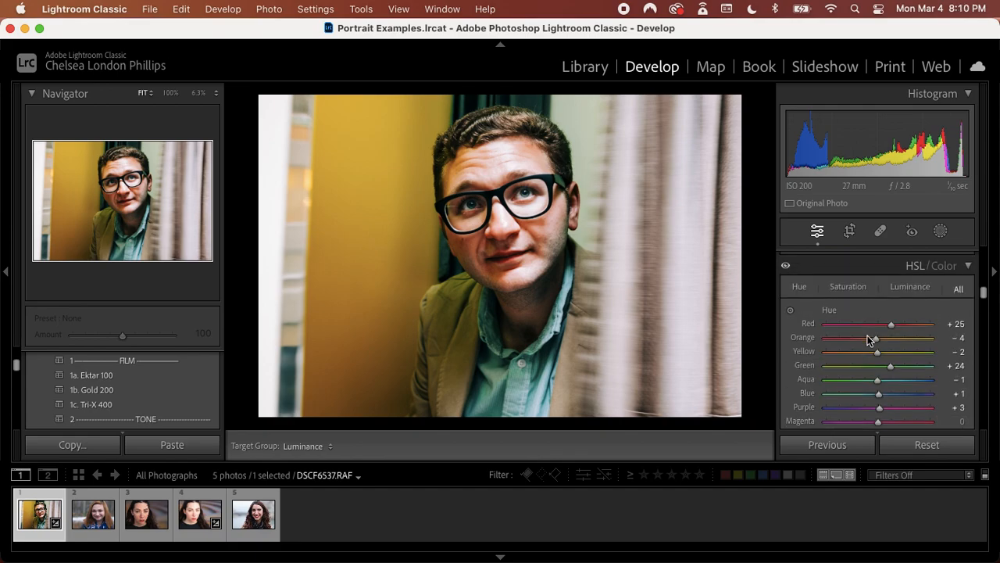
pyautogui.scroll(10, 870, 339)
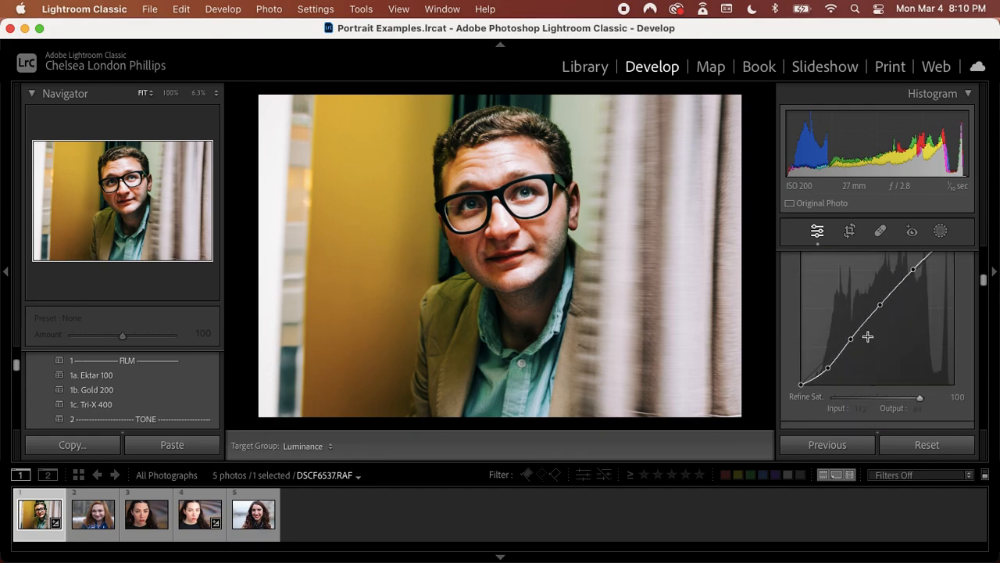
pyautogui.scroll(2, 870, 339)
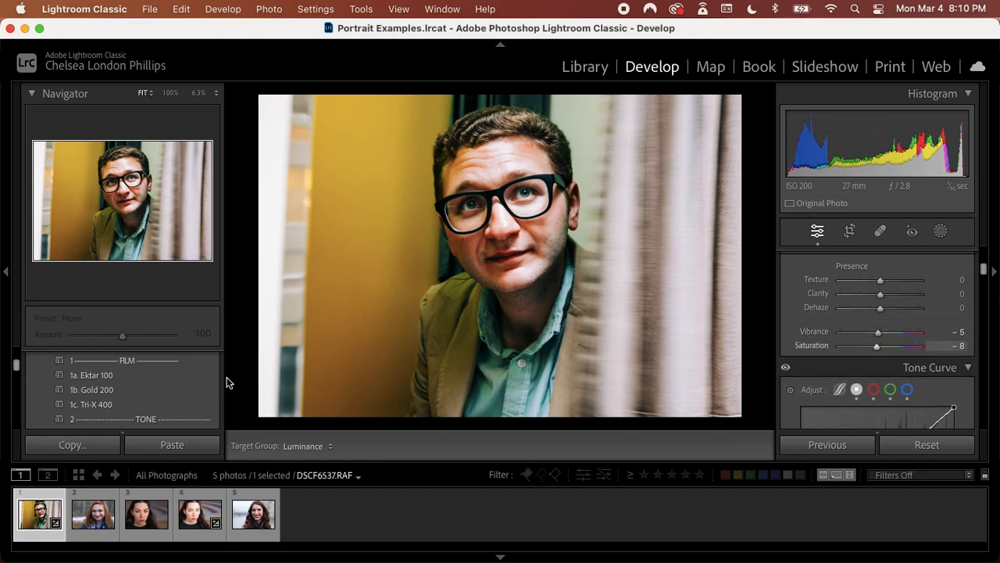
pyautogui.scroll(3, 869, 316)
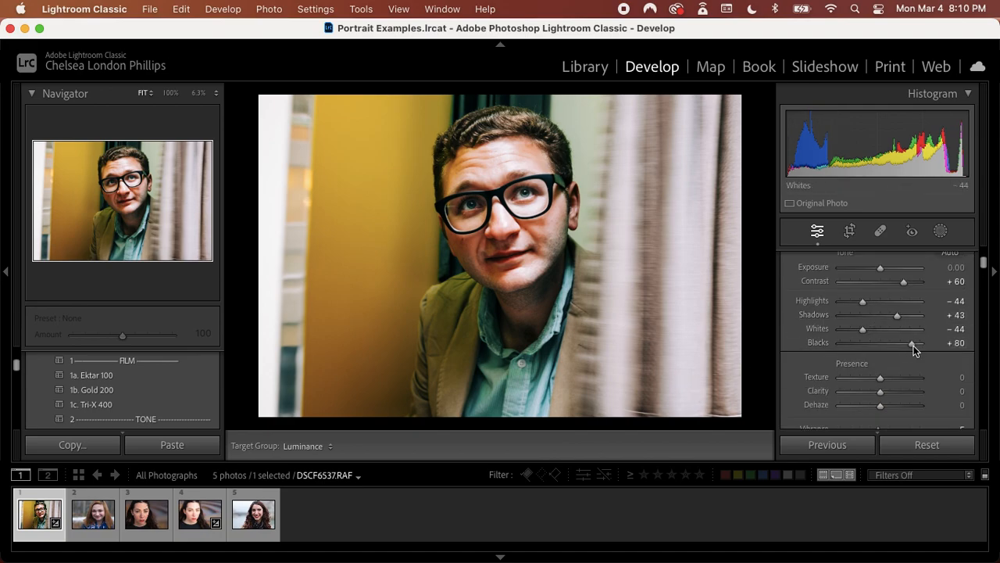
pyautogui.scroll(1, 891, 311)
pyautogui.moveTo(904, 306); pyautogui.dragTo(882, 310)
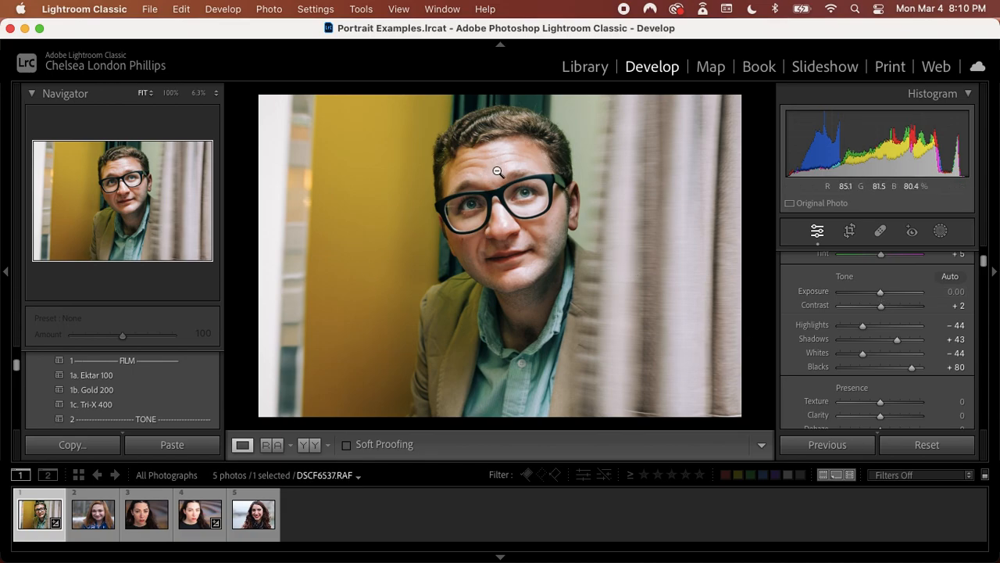
pyautogui.scroll(-5, 870, 383)
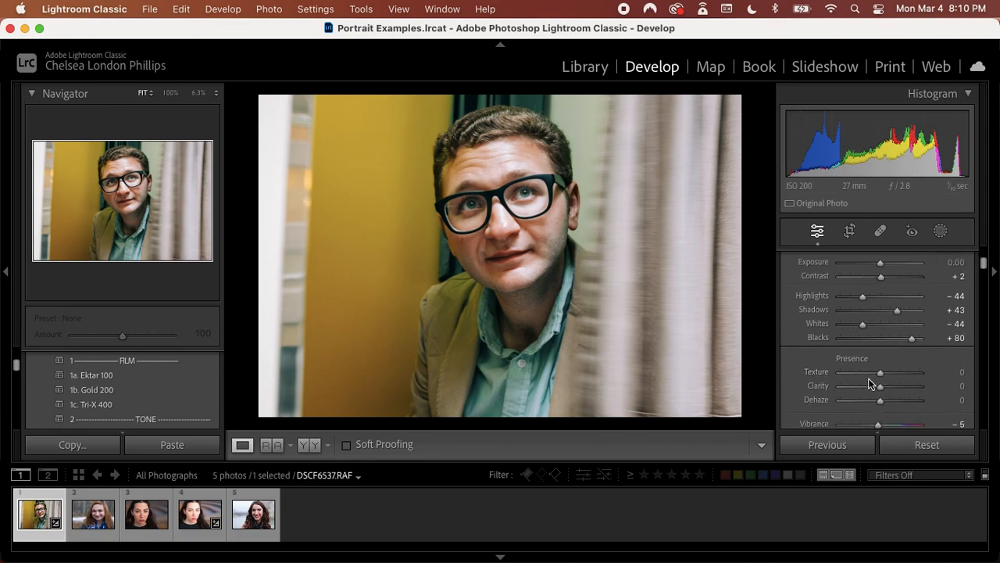
pyautogui.press('\\')
pyautogui.press('\\')
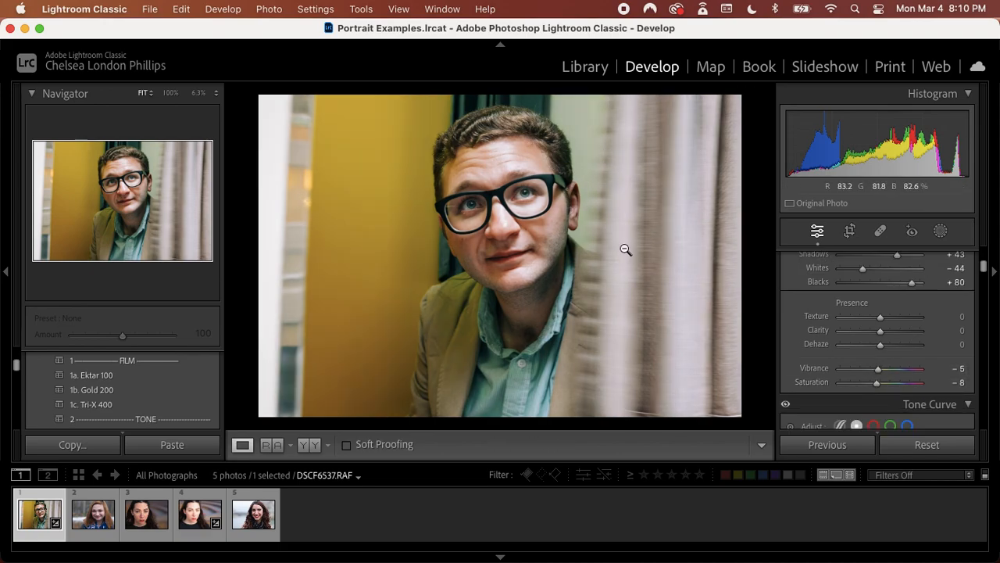
pyautogui.press('\\')
pyautogui.press('\\')
# - Refine the man's skin brightness with the targeted Luminance adjustment, bringing Red to 0 and Orange to -17
pyautogui.scroll(-5, 891, 341)
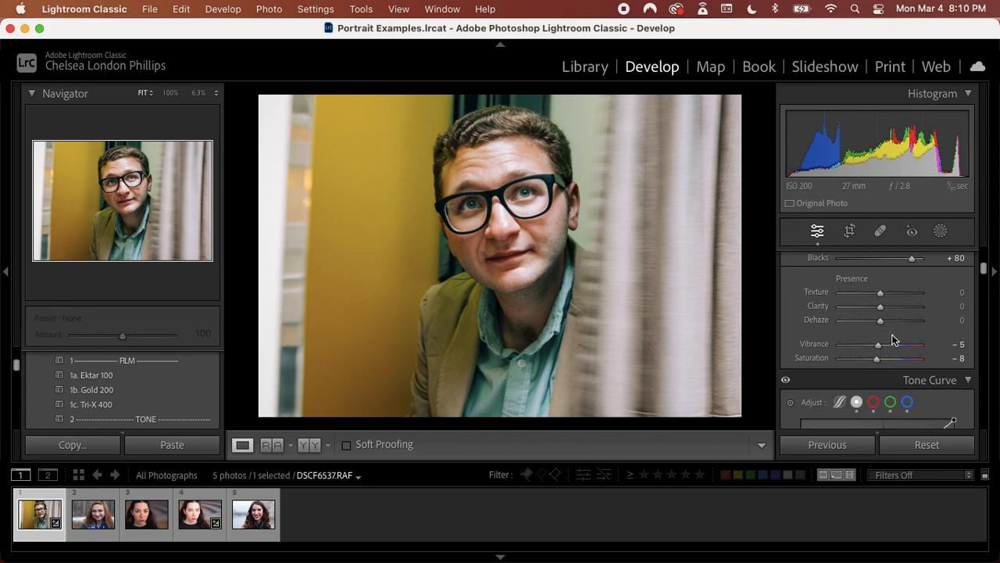
pyautogui.scroll(-10, 893, 338)
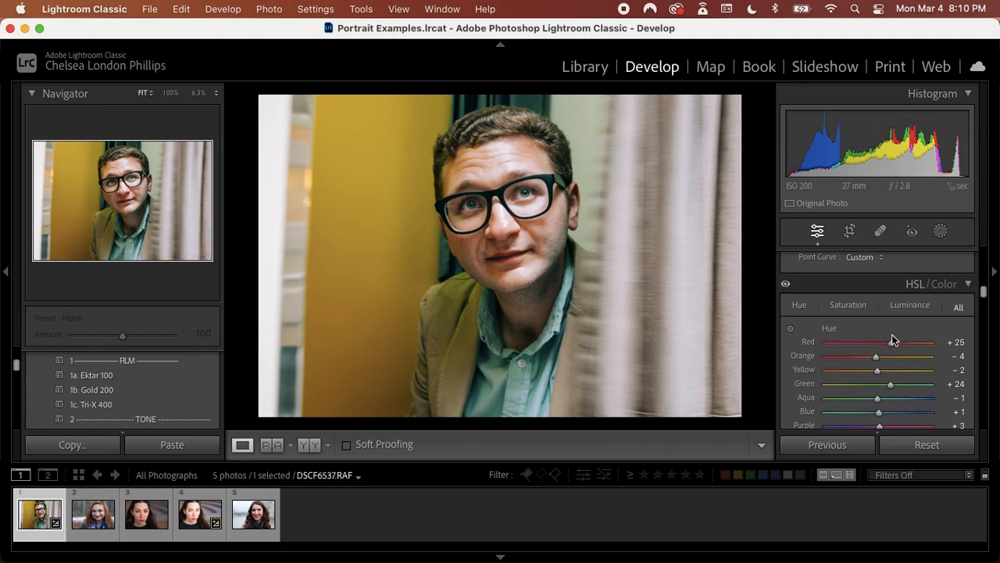
pyautogui.scroll(-9, 894, 338)
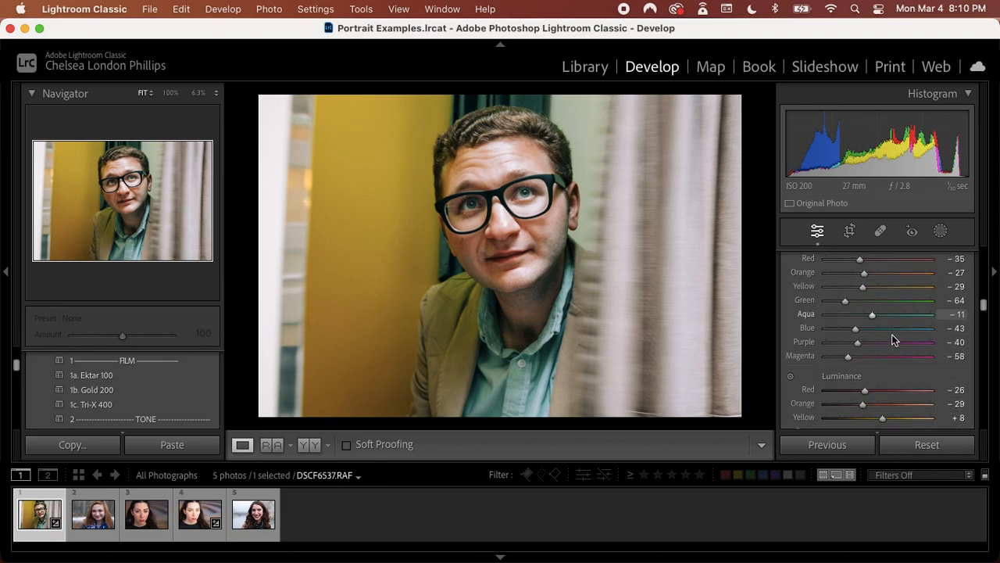
pyautogui.click(790, 337)
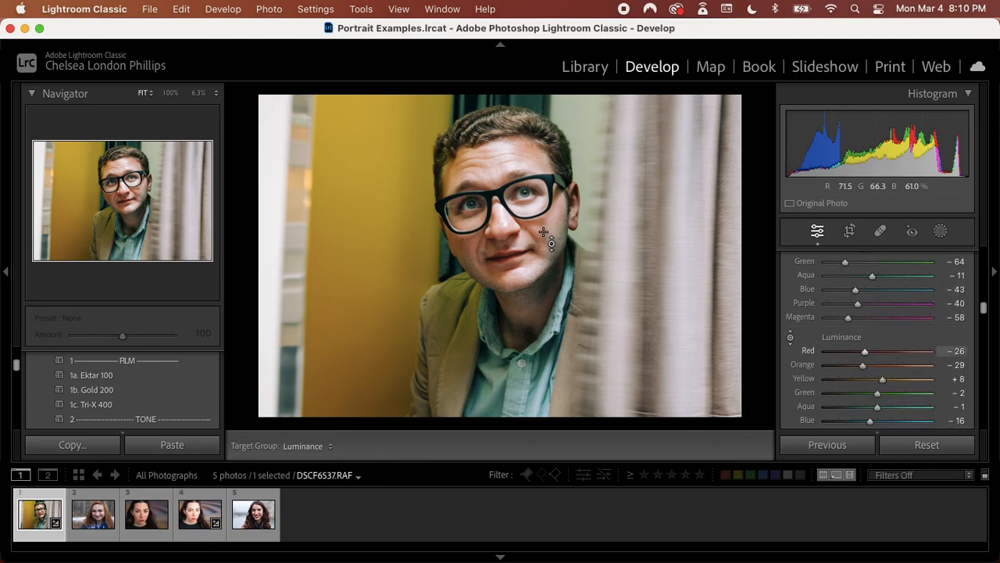
pyautogui.moveTo(501, 162); pyautogui.dragTo(500, 157)
pyautogui.moveTo(543, 226); pyautogui.dragTo(542, 231)
pyautogui.moveTo(494, 161); pyautogui.dragTo(483, 243)
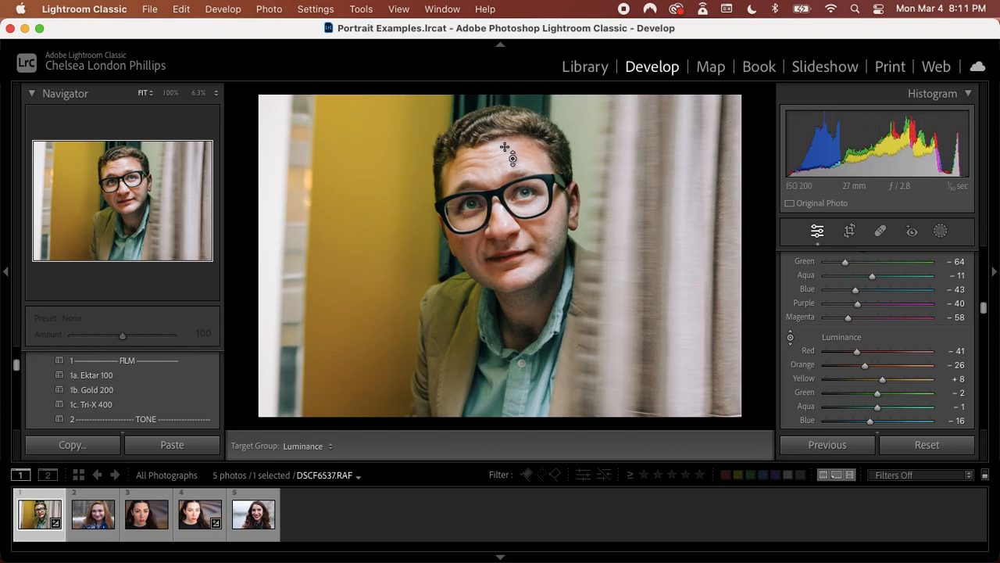
pyautogui.moveTo(501, 155)
pyautogui.mouseDown()
pyautogui.moveTo(501, 236)
pyautogui.moveTo(501, 134)
pyautogui.moveTo(501, 158)
pyautogui.mouseUp()
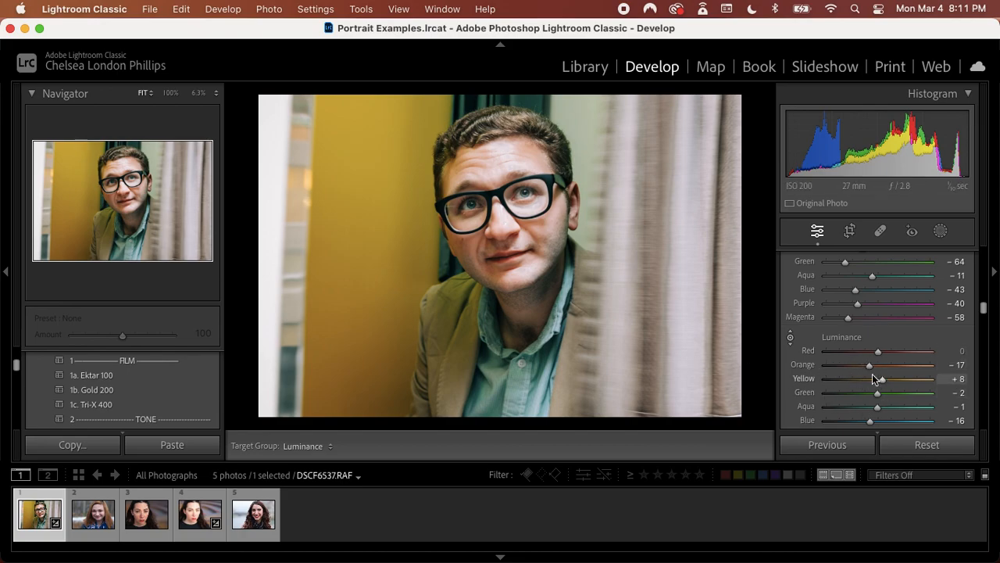
# - Open DSCF3020 and examine both of the woman's eyes up close, including the irises, catchlights and surrounding skin
pyautogui.click(142, 520)
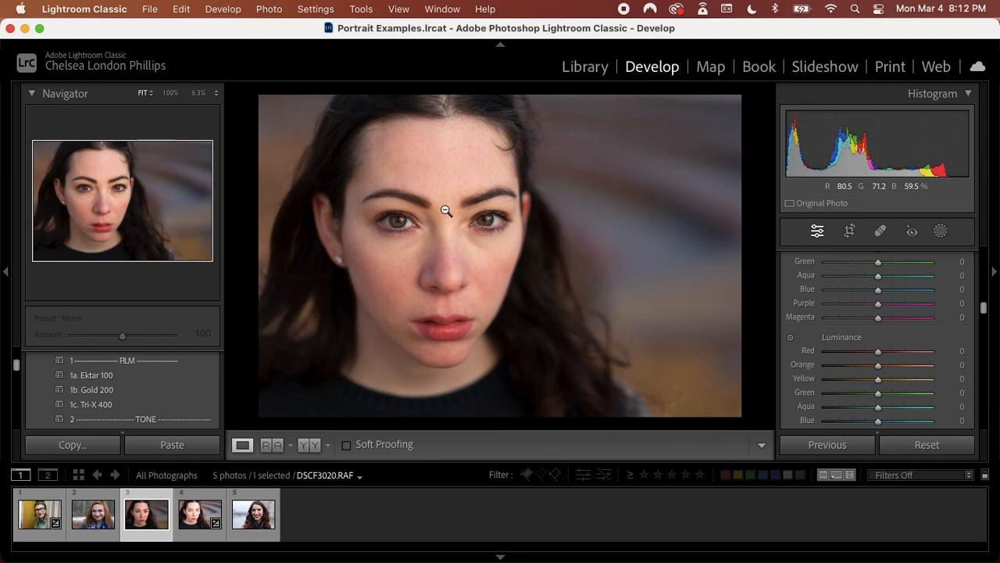
pyautogui.click(490, 211)
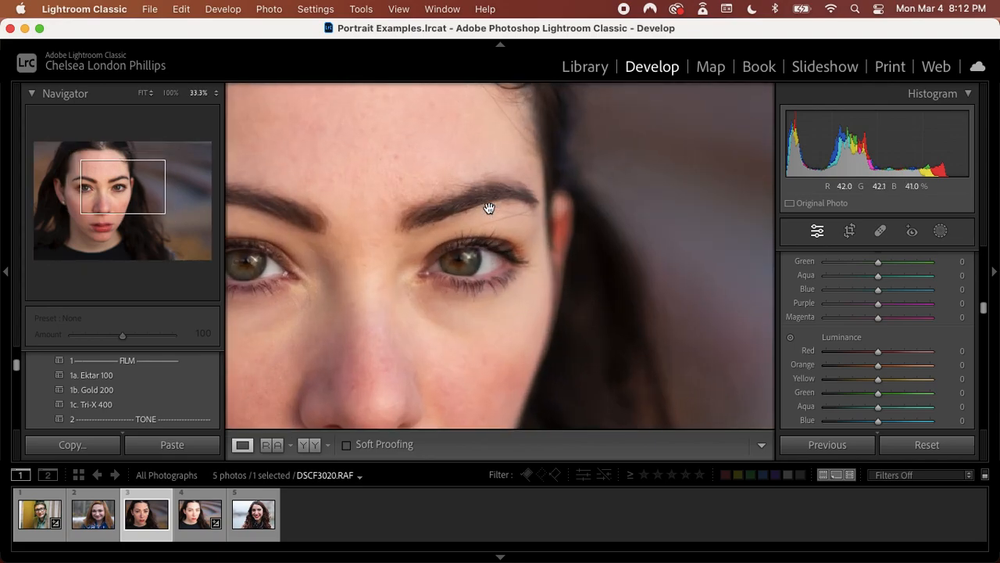
pyautogui.press('super+equal')
pyautogui.press('super+equal')
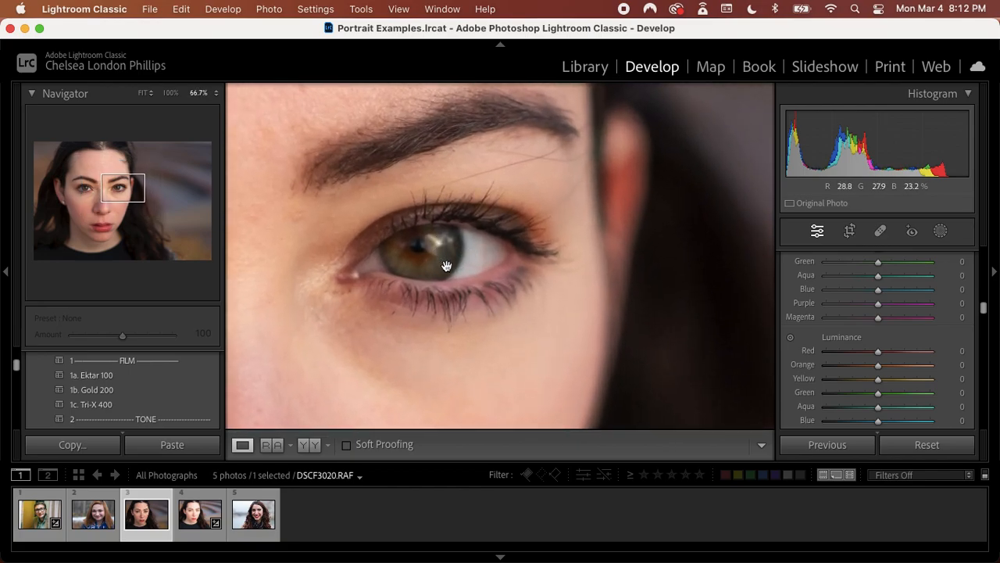
pyautogui.moveTo(358, 256); pyautogui.dragTo(665, 229)
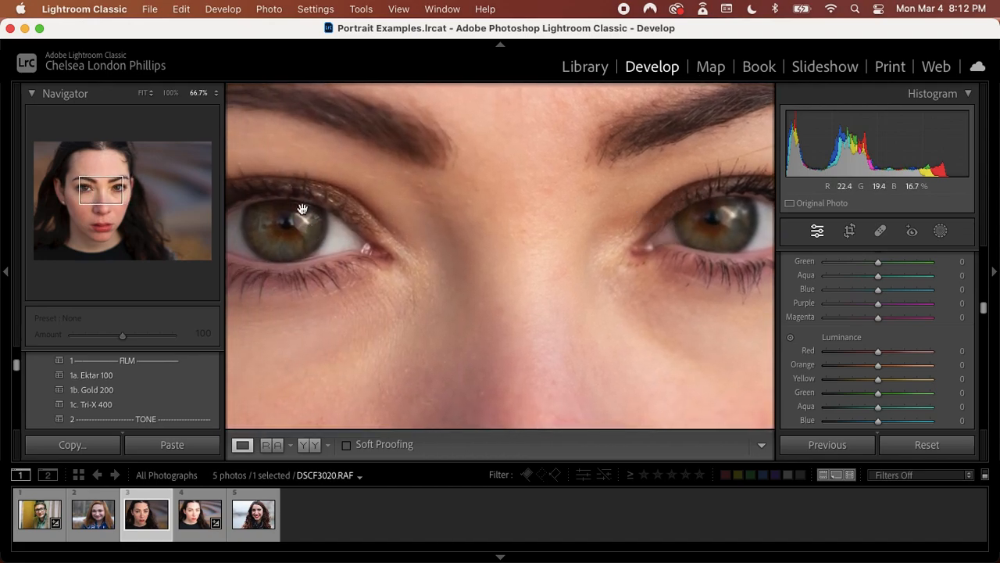
pyautogui.press('super+equal')
pyautogui.press('super+equal')
pyautogui.press('super+equal')
pyautogui.press('super+equal')
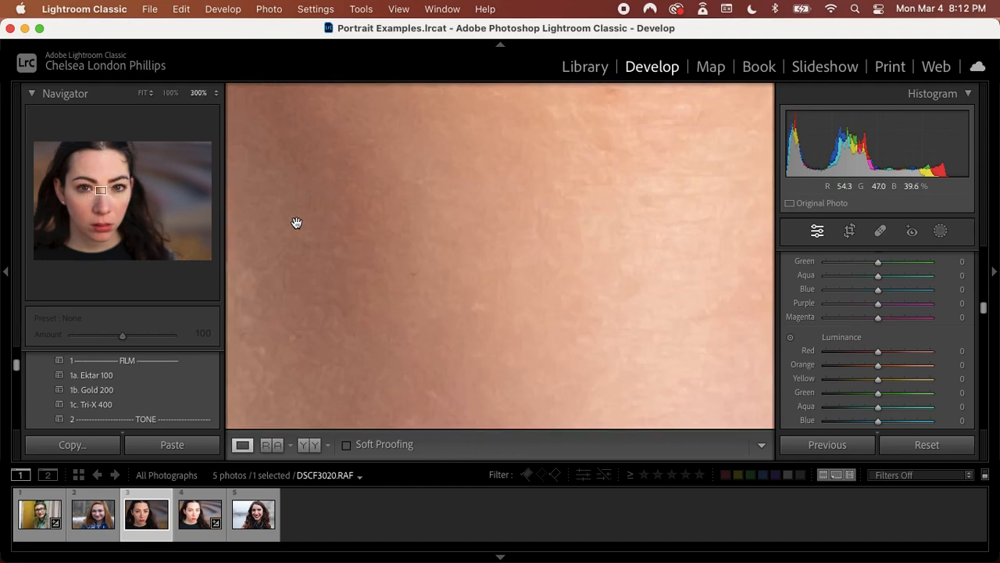
pyautogui.press('super+minus')
pyautogui.hscroll(-10, 296, 223)
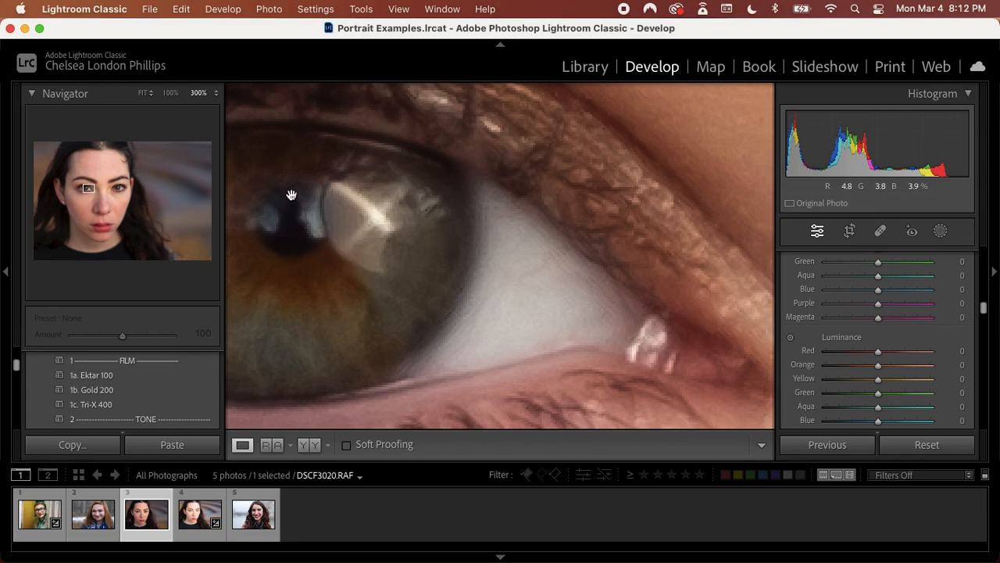
pyautogui.click(312, 243)
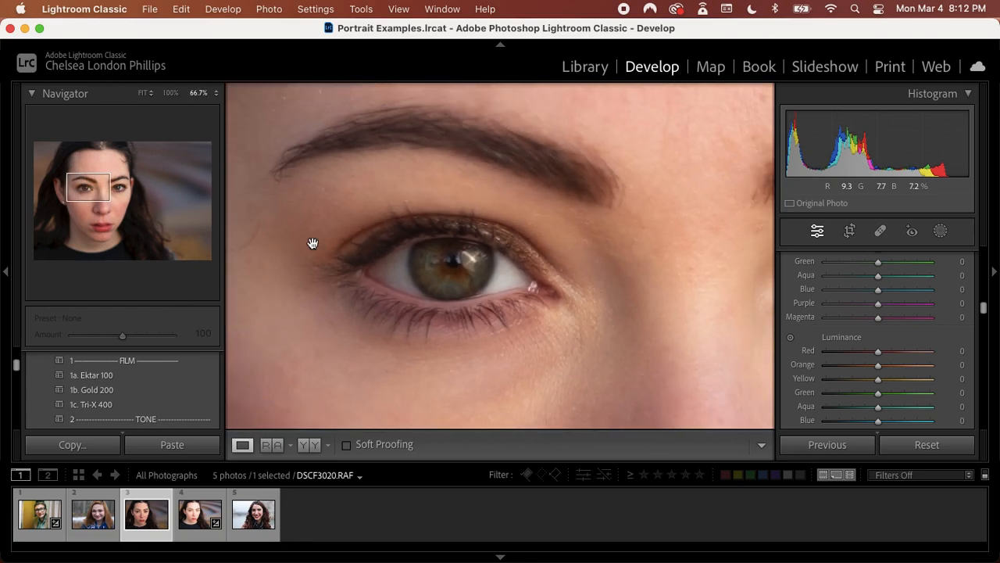
pyautogui.press('super+minus')
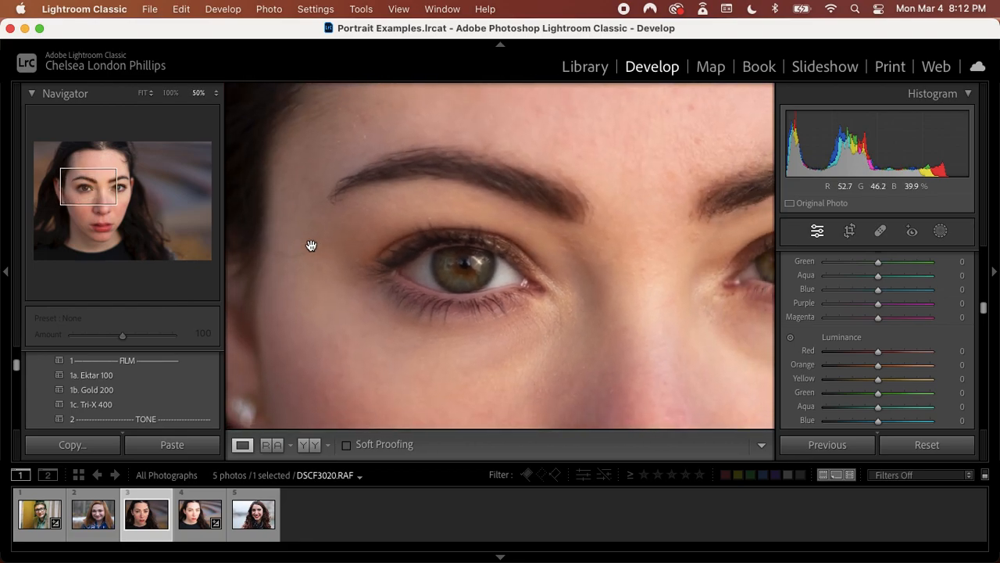
pyautogui.moveTo(353, 308); pyautogui.dragTo(288, 289)
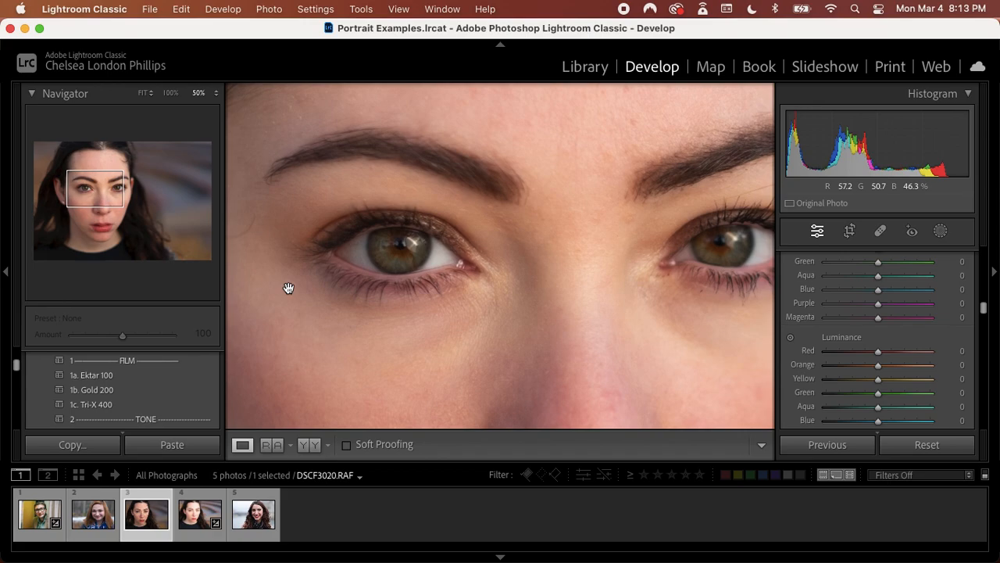
pyautogui.moveTo(422, 284); pyautogui.dragTo(380, 284)
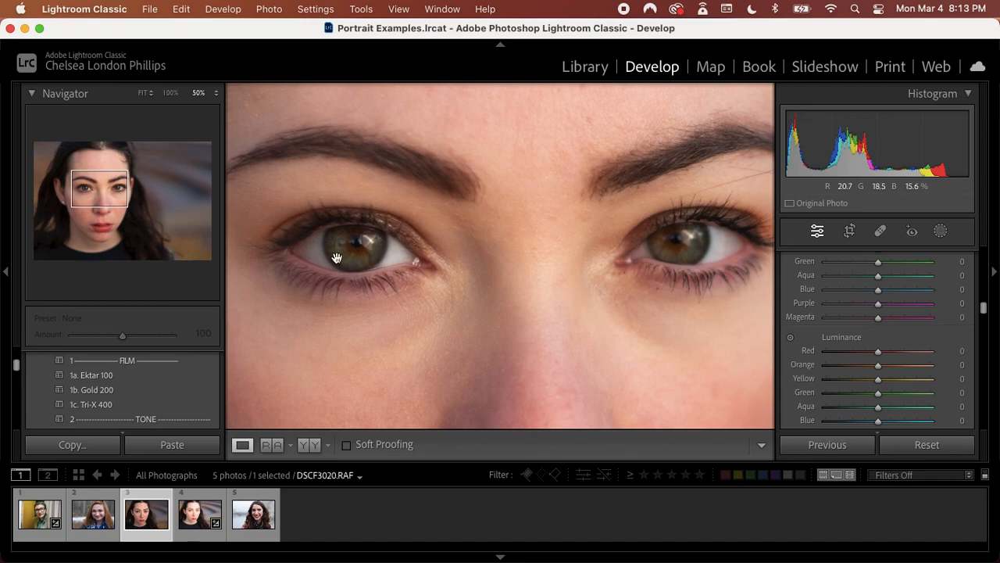
pyautogui.moveTo(536, 310); pyautogui.dragTo(561, 318)
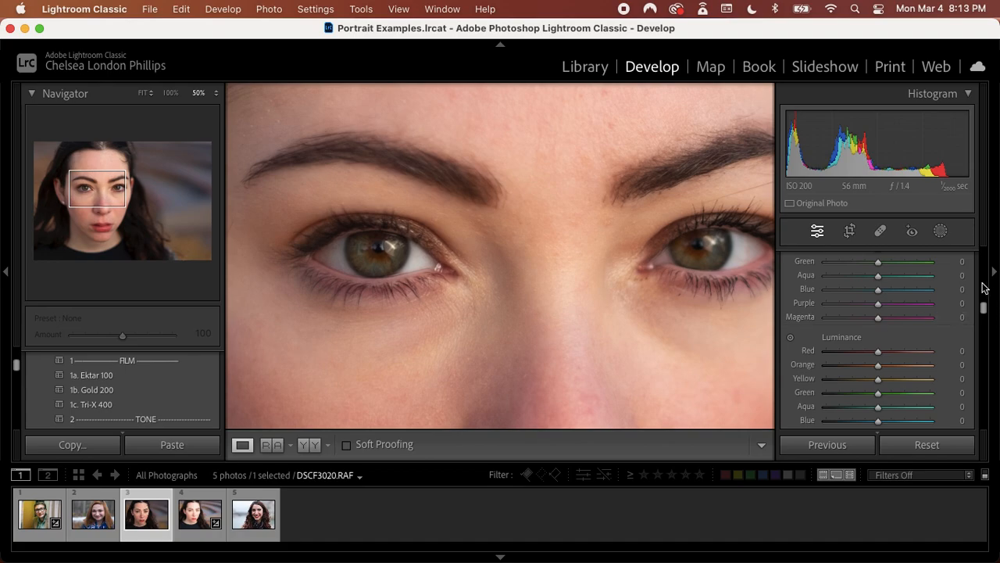
# - Create a Brush mask on DSCF3020 and paint over both of the woman's irises with a size 5.0 brush
pyautogui.click(941, 231)
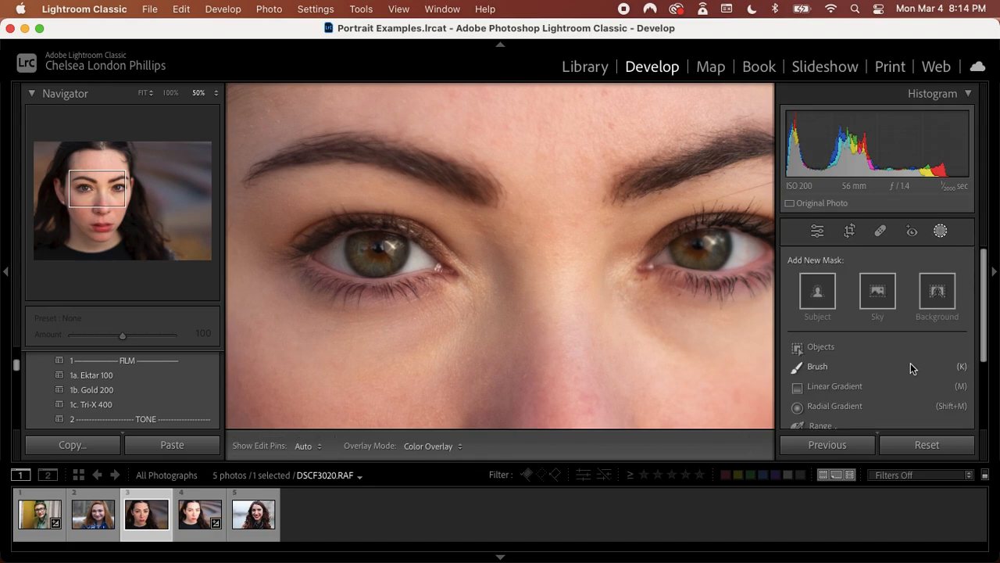
pyautogui.scroll(-3, 911, 363)
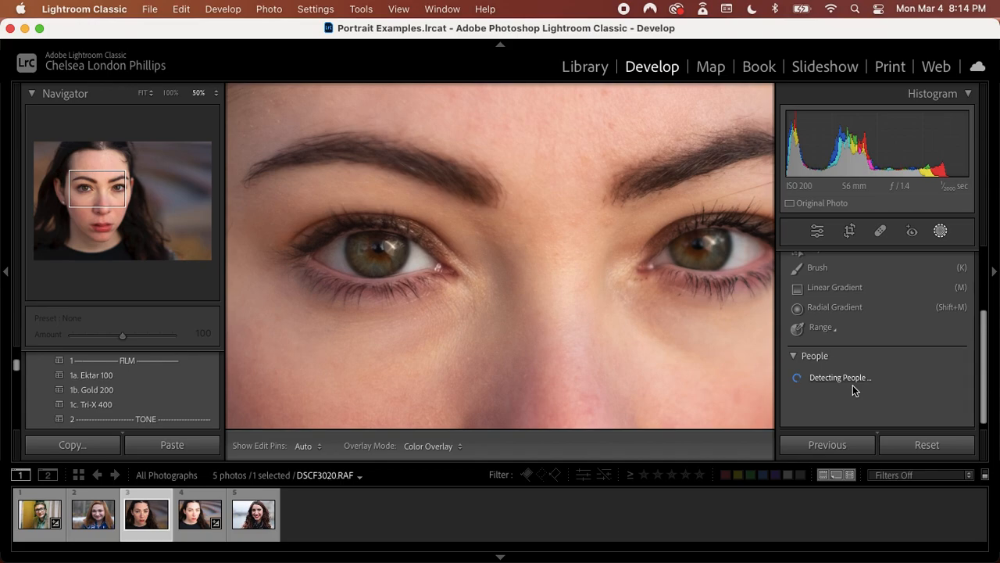
pyautogui.scroll(1, 853, 385)
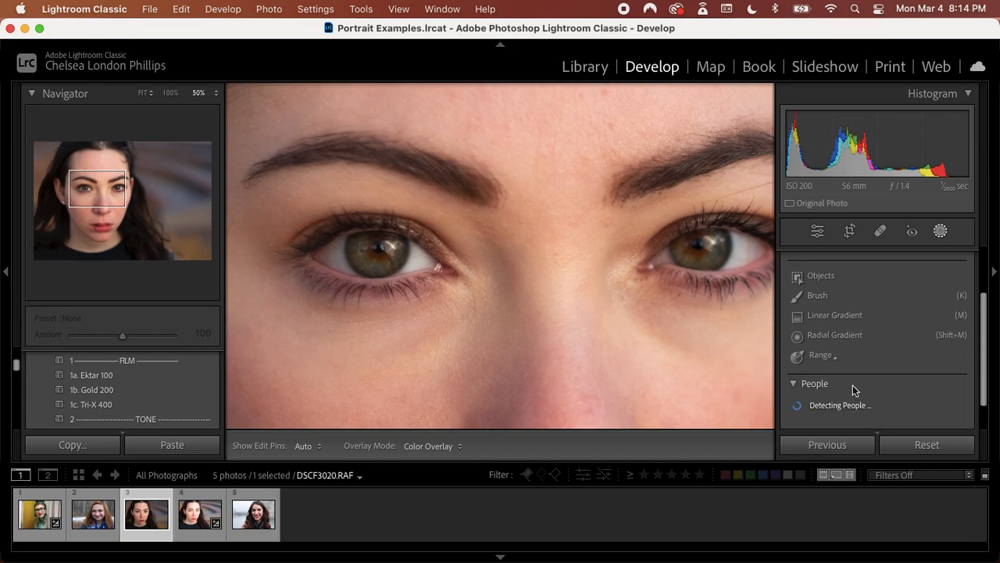
pyautogui.click(819, 296)
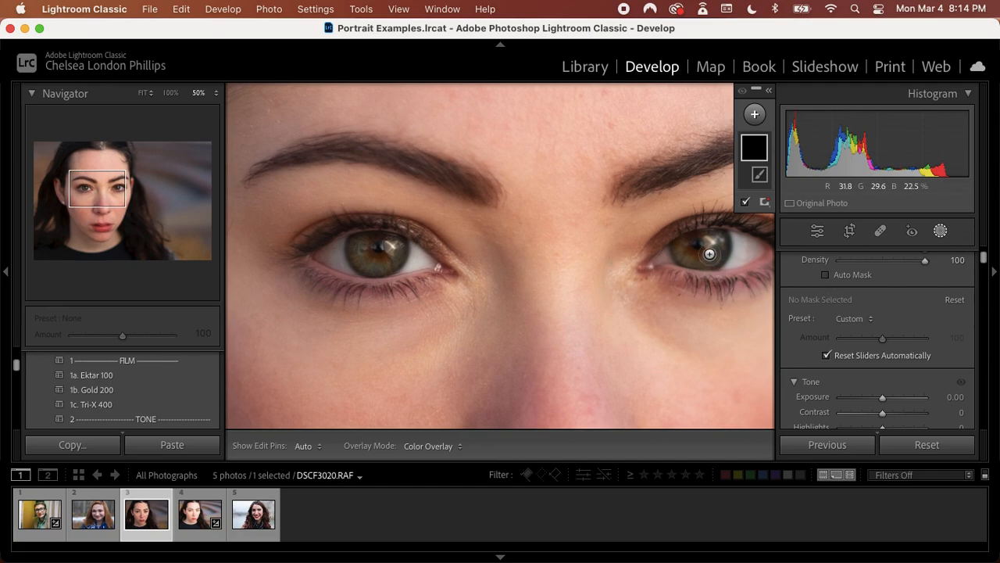
pyautogui.scroll(1, 845, 336)
pyautogui.scroll(-3, 845, 336)
pyautogui.scroll(5, 845, 336)
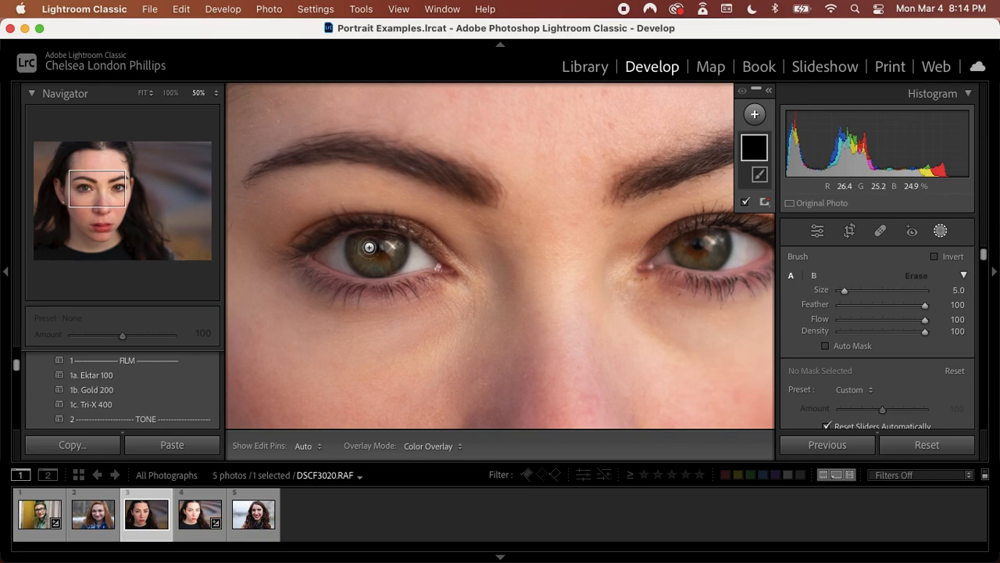
pyautogui.press('h')
pyautogui.moveTo(361, 249)
pyautogui.mouseDown()
pyautogui.moveTo(364, 262)
pyautogui.moveTo(382, 267)
pyautogui.moveTo(394, 248)
pyautogui.moveTo(375, 238)
pyautogui.moveTo(357, 246)
pyautogui.moveTo(375, 259)
pyautogui.moveTo(390, 250)
pyautogui.mouseUp()
pyautogui.moveTo(680, 248)
pyautogui.mouseDown()
pyautogui.moveTo(692, 261)
pyautogui.moveTo(715, 256)
pyautogui.moveTo(705, 235)
pyautogui.moveTo(691, 248)
pyautogui.moveTo(718, 258)
pyautogui.moveTo(719, 236)
pyautogui.mouseUp()
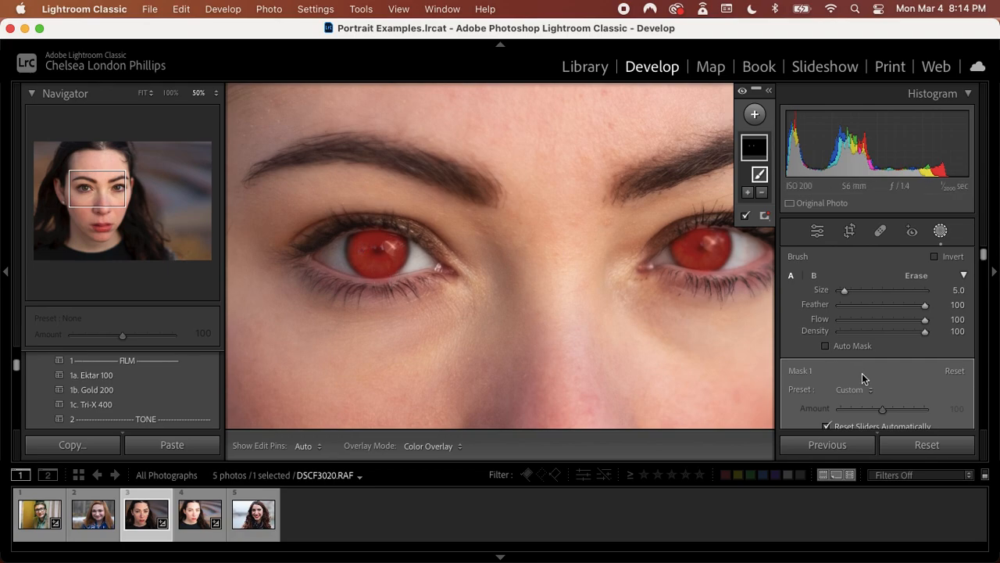
# - Set Highlights to 100 and Whites to 100 on the iris Brush mask
pyautogui.scroll(-5, 862, 373)
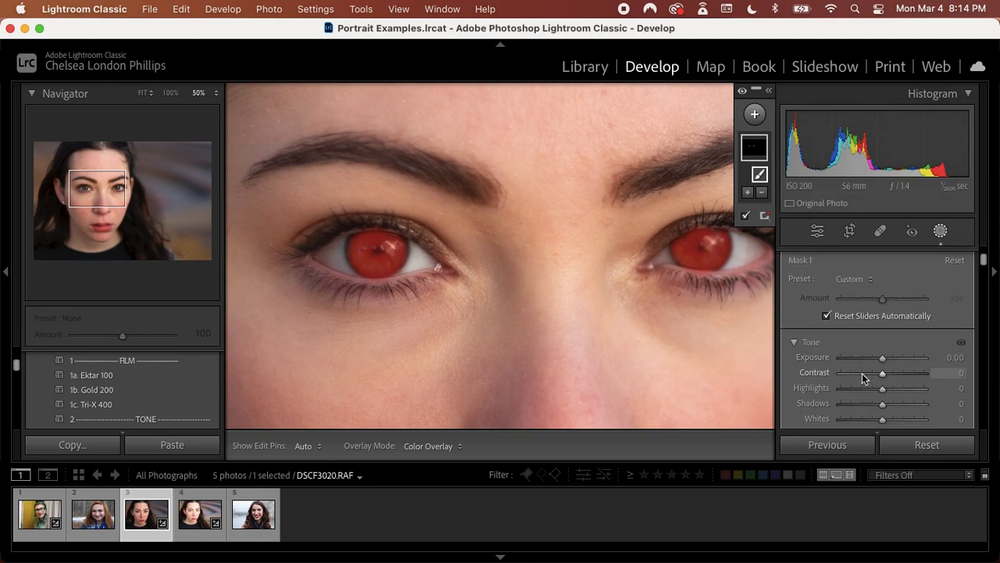
pyautogui.scroll(-2, 862, 374)
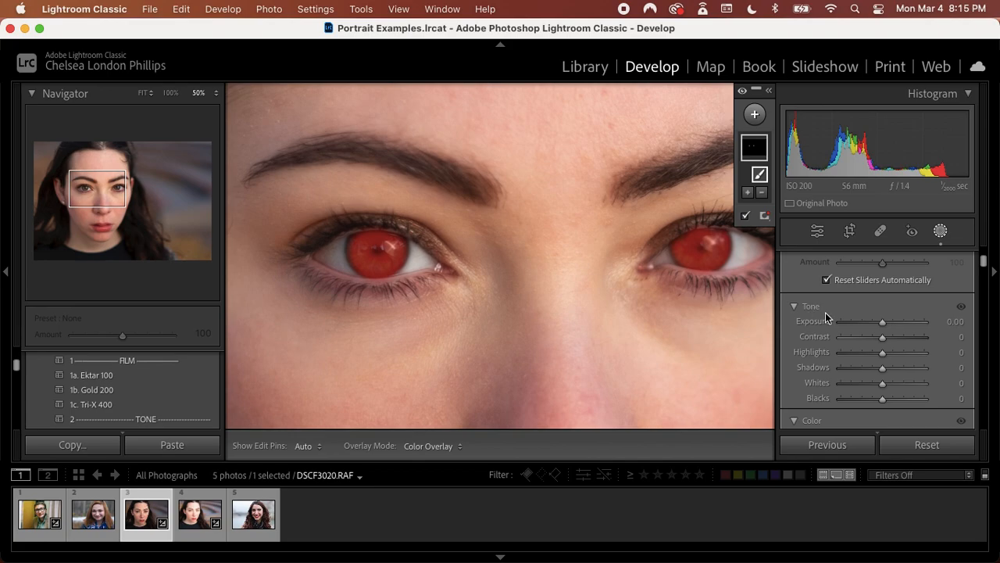
pyautogui.moveTo(883, 354); pyautogui.dragTo(929, 382)
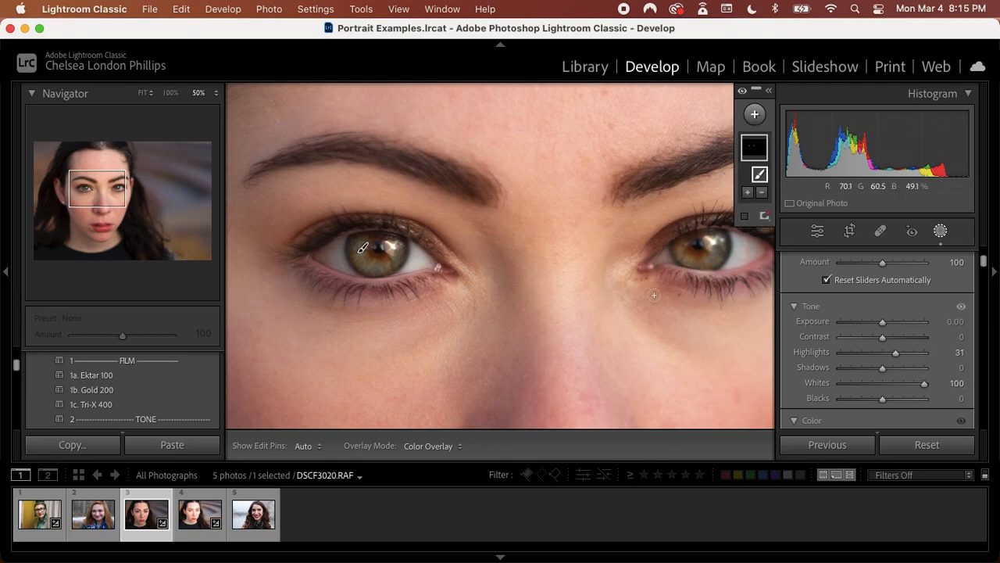
pyautogui.moveTo(925, 383)
pyautogui.mouseDown()
pyautogui.moveTo(867, 383)
pyautogui.moveTo(938, 385)
pyautogui.moveTo(920, 382)
pyautogui.mouseUp()
pyautogui.moveTo(920, 389)
pyautogui.mouseDown()
pyautogui.moveTo(879, 383)
pyautogui.moveTo(919, 386)
pyautogui.mouseUp()
pyautogui.scroll(-2, 892, 348)
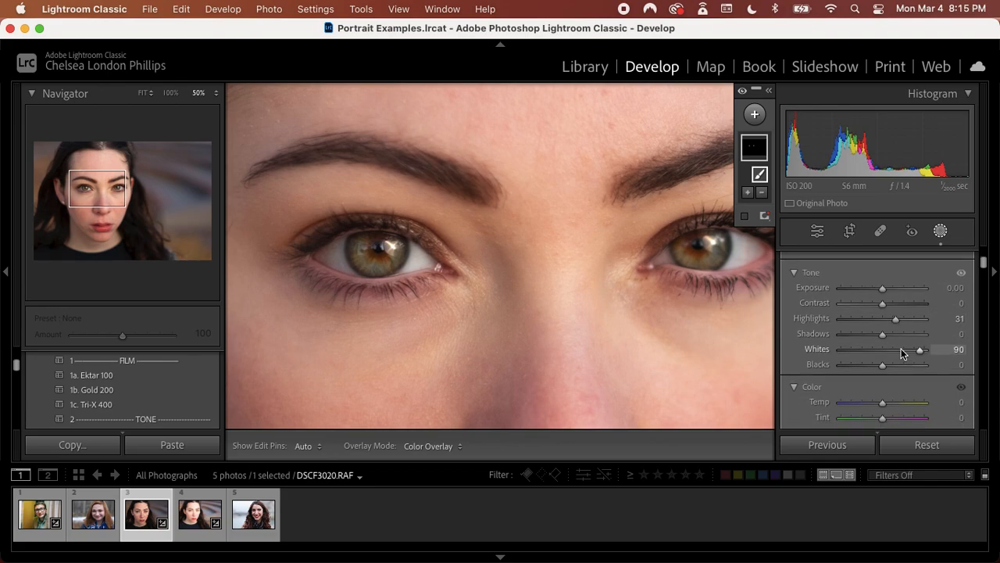
pyautogui.moveTo(920, 351); pyautogui.dragTo(950, 360)
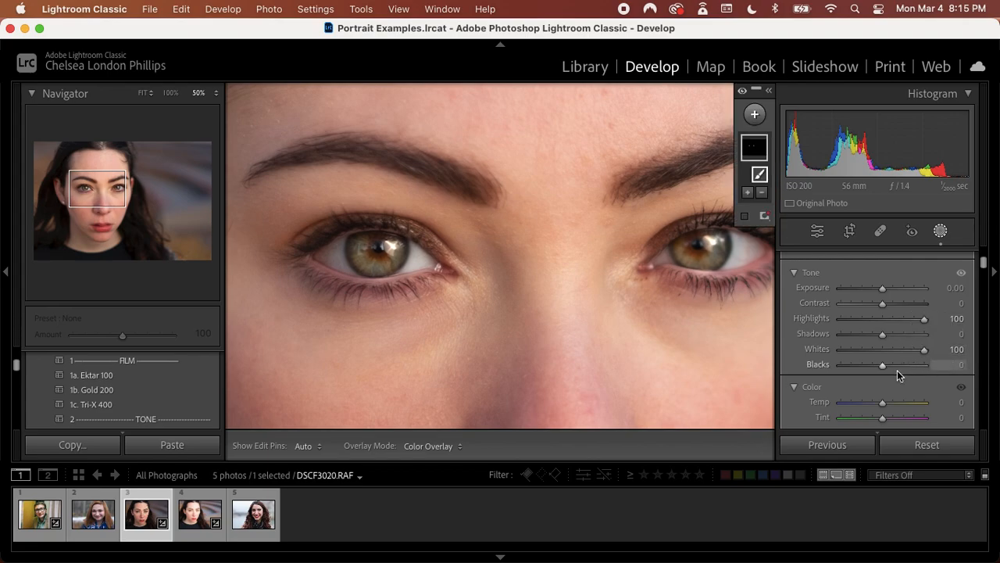
# - Set the Texture of the iris mask to 13
pyautogui.scroll(-5, 898, 374)
pyautogui.scroll(-8, 898, 378)
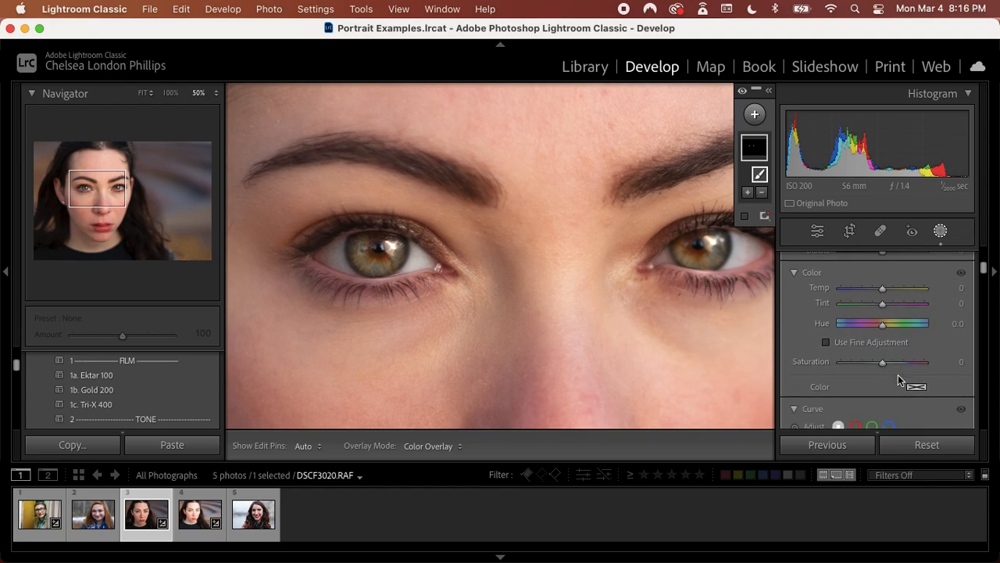
pyautogui.scroll(-6, 899, 376)
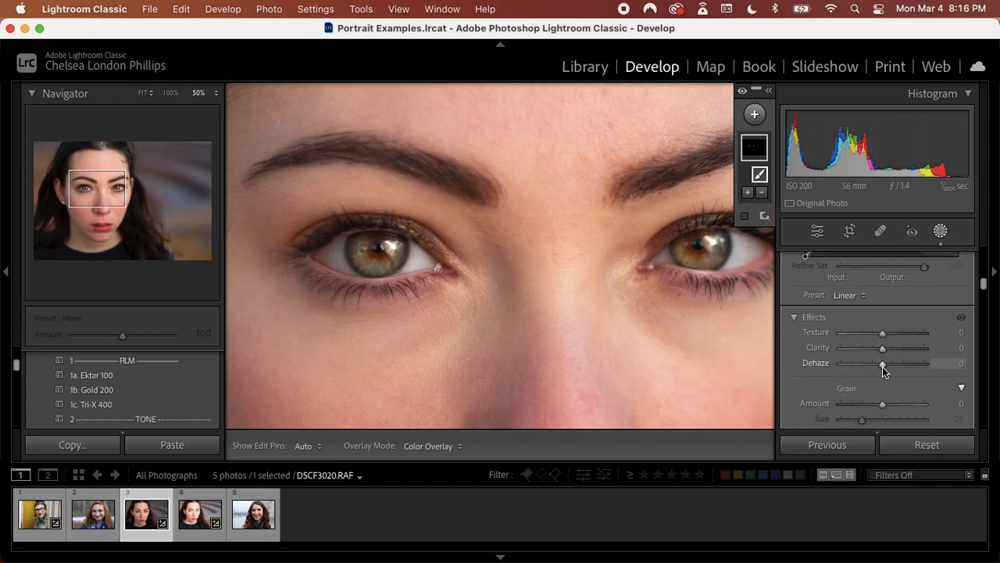
pyautogui.moveTo(884, 334); pyautogui.dragTo(890, 336)
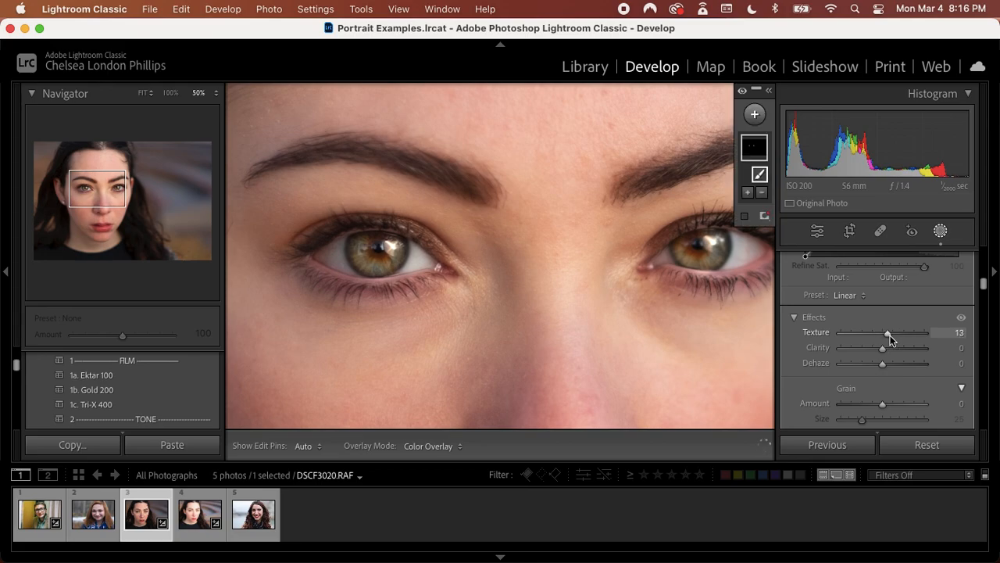
# - Raise the iris mask's Clarity slightly and set its Sharpness to 100
pyautogui.scroll(-3, 890, 335)
pyautogui.scroll(-3, 893, 352)
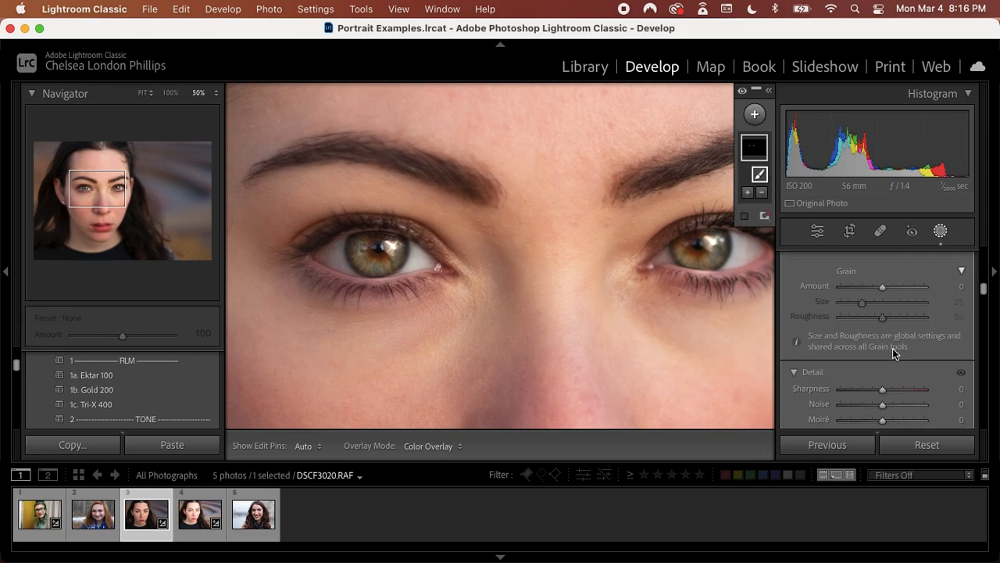
pyautogui.scroll(3, 891, 351)
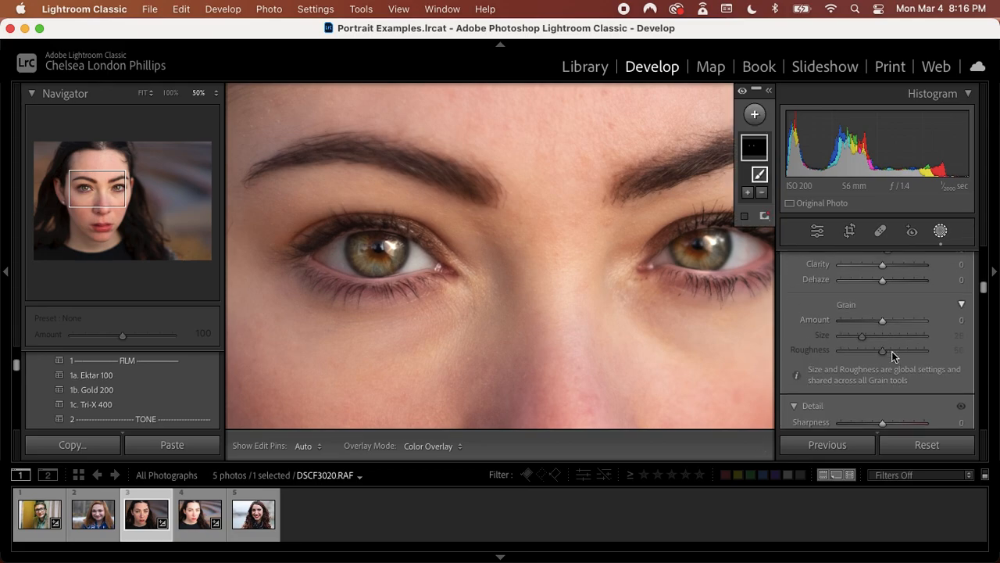
pyautogui.moveTo(884, 315)
pyautogui.mouseDown()
pyautogui.moveTo(936, 327)
pyautogui.moveTo(835, 318)
pyautogui.moveTo(925, 325)
pyautogui.moveTo(866, 315)
pyautogui.moveTo(888, 320)
pyautogui.moveTo(893, 303)
pyautogui.mouseUp()
pyautogui.scroll(-4, 893, 303)
pyautogui.moveTo(883, 353); pyautogui.dragTo(941, 344)
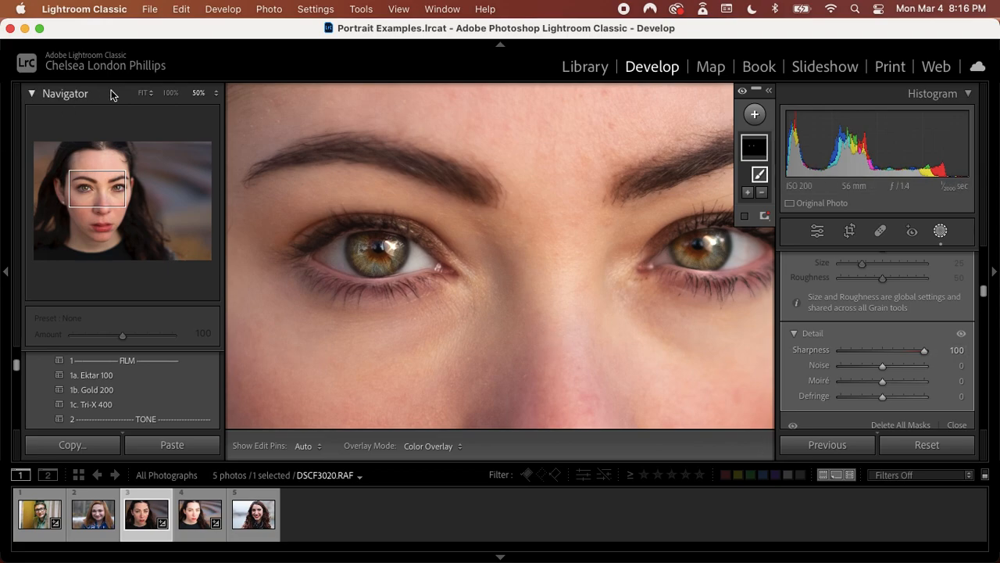
# - Compare the full portrait with its original and reduce the iris mask's Sharpness and Clarity for a subtler effect
pyautogui.click(142, 93)
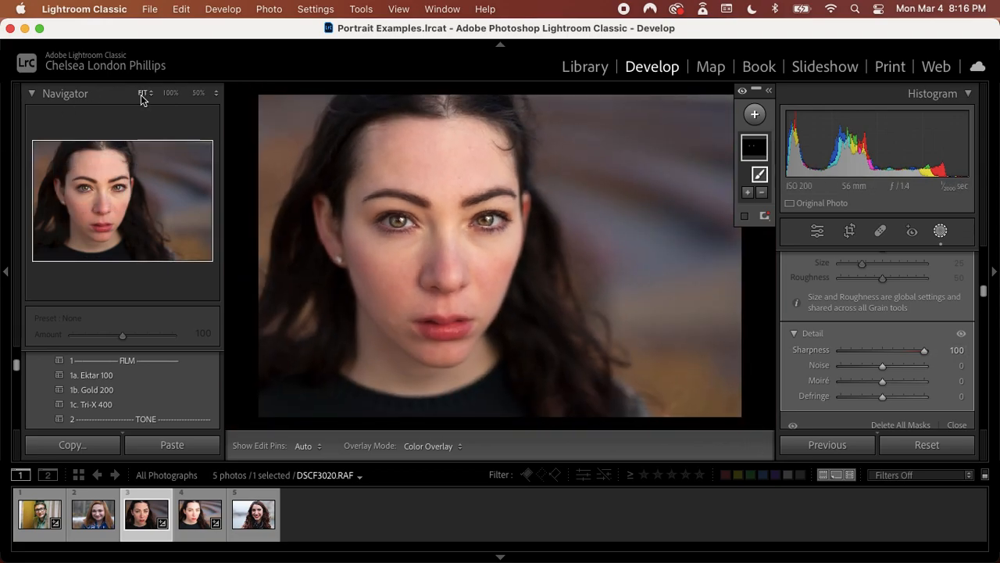
pyautogui.press('\\')
pyautogui.press('\\')
pyautogui.press('\\')
pyautogui.press('\\')
pyautogui.click(899, 354)
pyautogui.moveTo(897, 353); pyautogui.dragTo(890, 353)
pyautogui.scroll(3, 890, 352)
pyautogui.scroll(2, 890, 350)
pyautogui.moveTo(896, 322); pyautogui.dragTo(889, 319)
# - Set the iris mask's Highlights to 50 and Whites to 37
pyautogui.scroll(5, 889, 319)
pyautogui.scroll(5, 889, 322)
pyautogui.moveTo(921, 350); pyautogui.dragTo(897, 382)
pyautogui.scroll(-1, 897, 382)
# - Compare the softened eye enhancement with the original photo repeatedly at full view
pyautogui.press('\\')
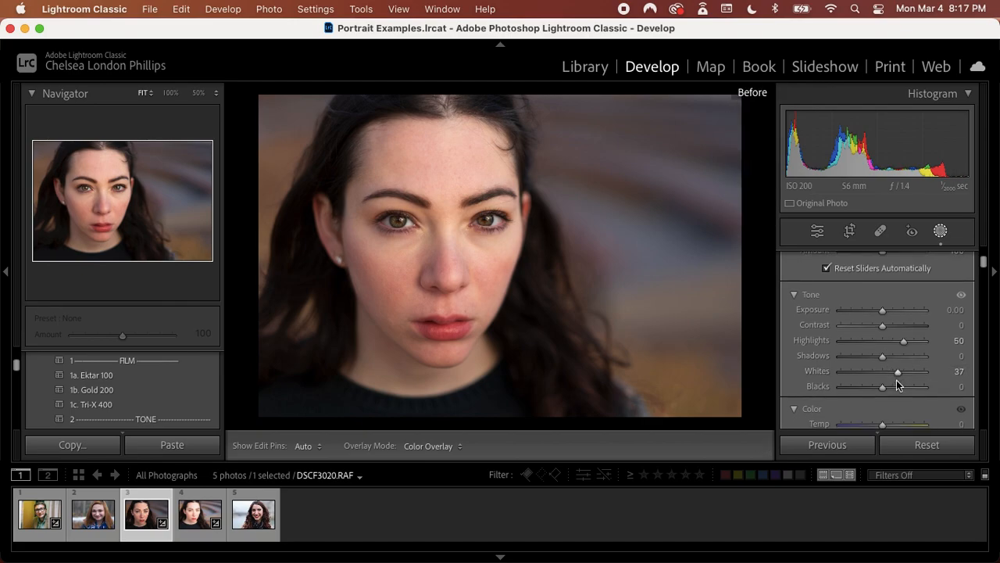
pyautogui.press('\\')
pyautogui.press('\\')
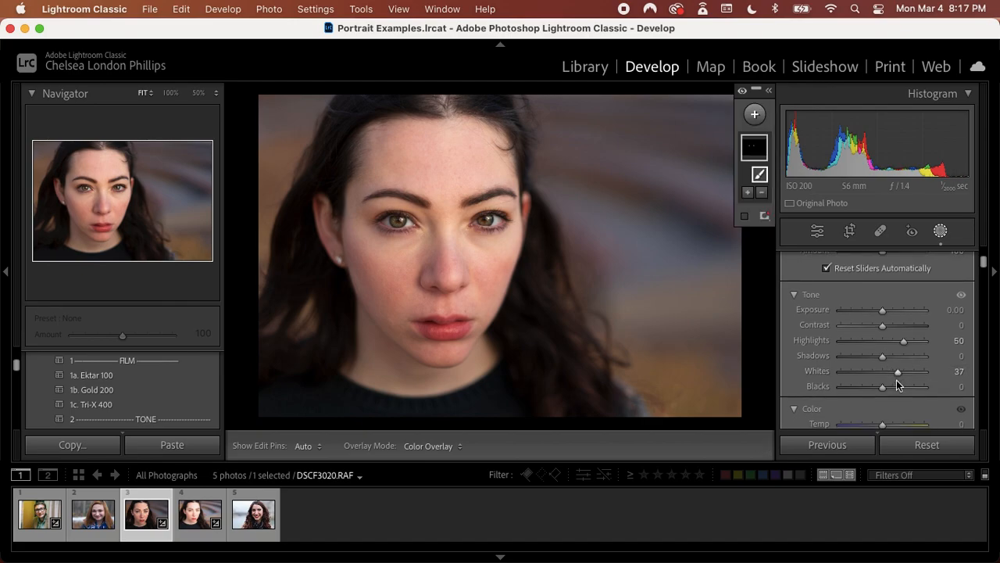
pyautogui.press('\\')
pyautogui.press('\\')
pyautogui.press('\\')
pyautogui.press('\\')
pyautogui.press('\\')
pyautogui.press('\\')
pyautogui.press('\\')
pyautogui.press('\\')
pyautogui.press('\\')
pyautogui.press('\\')
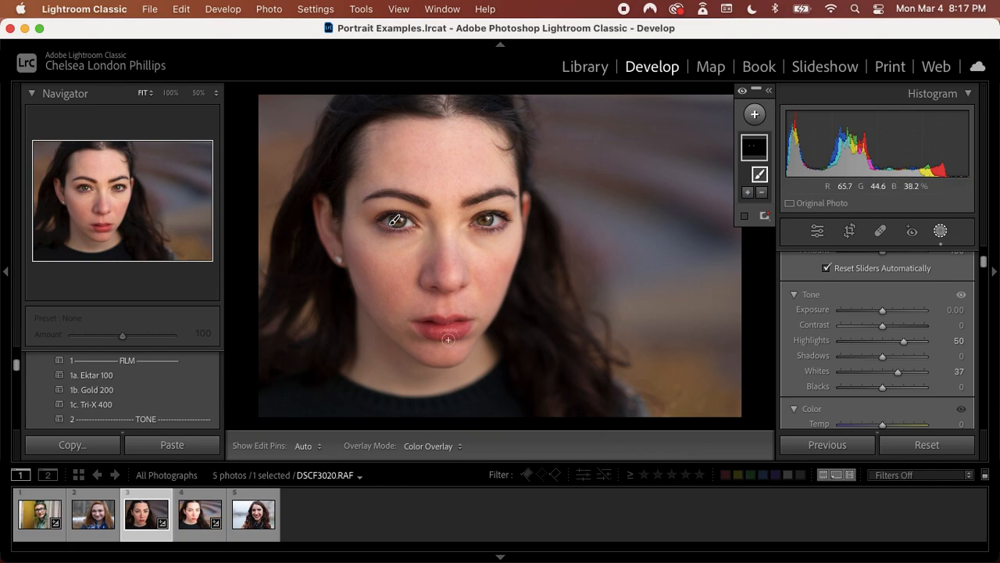
# - Leave masking and examine the woman's eyes, forehead, nose and cheeks at 33.3% zoom
pyautogui.press('super+equal')
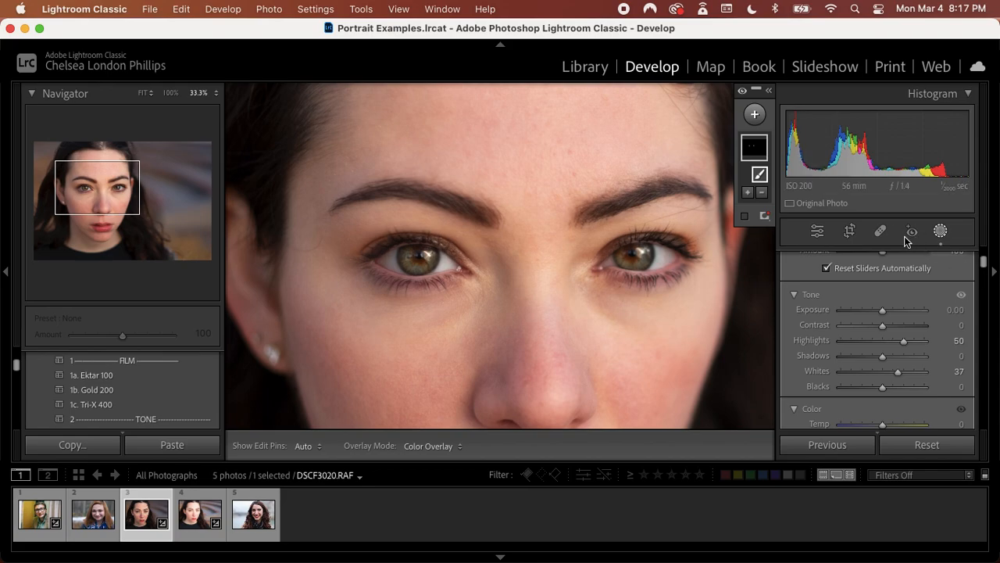
pyautogui.click(816, 231)
pyautogui.moveTo(538, 331); pyautogui.dragTo(402, 319)
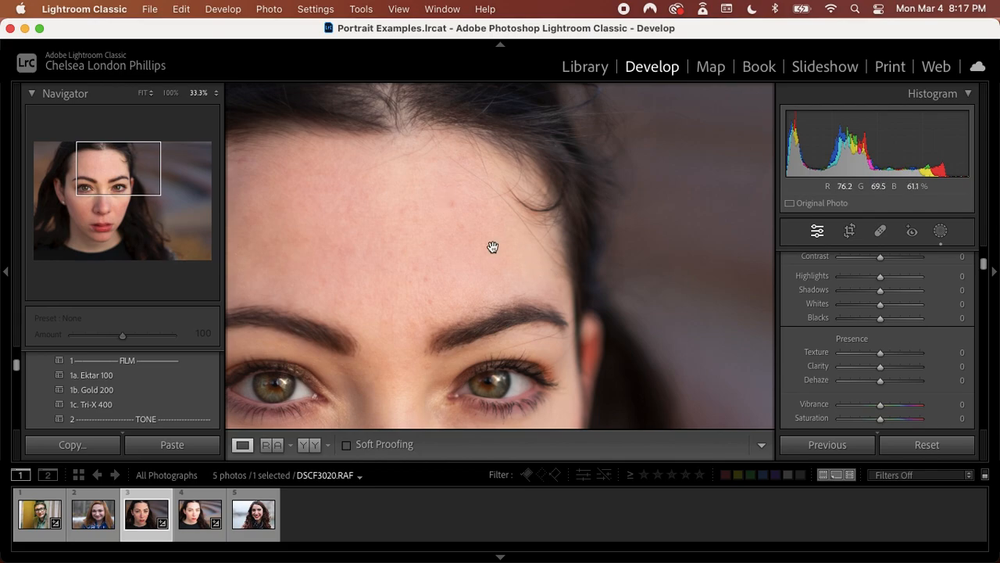
pyautogui.moveTo(392, 233); pyautogui.dragTo(424, 170)
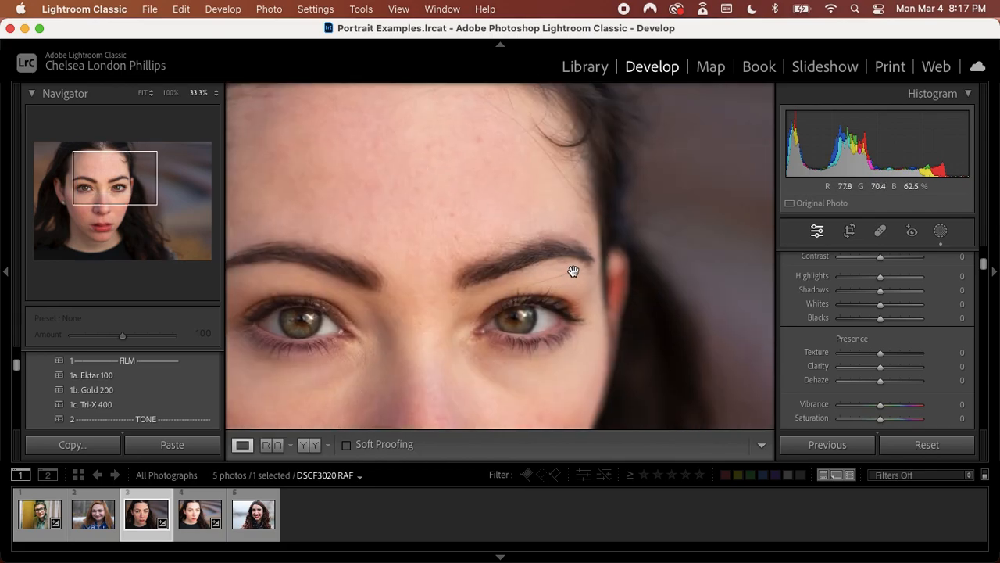
pyautogui.moveTo(393, 289); pyautogui.dragTo(514, 91)
pyautogui.moveTo(453, 286); pyautogui.dragTo(436, 335)
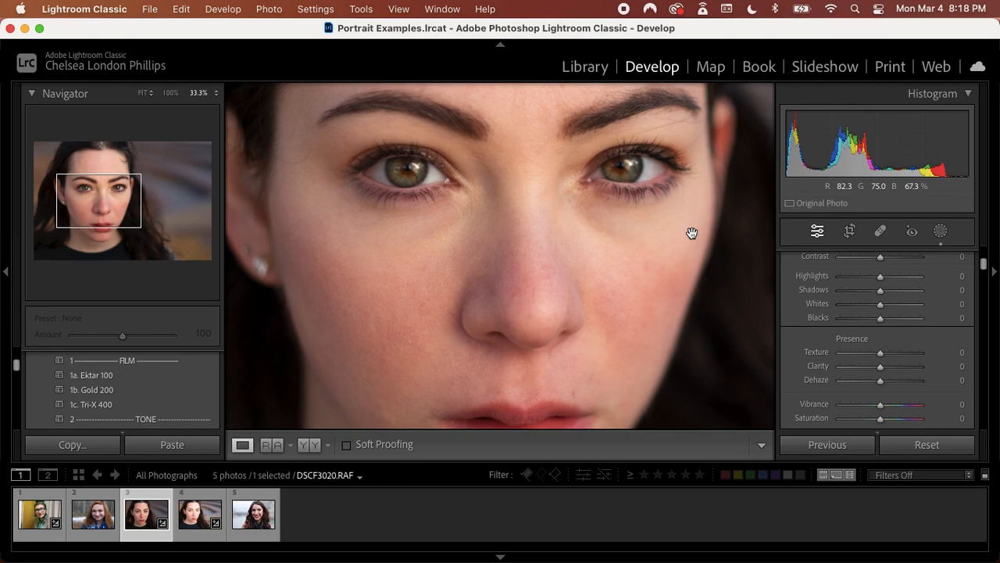
# - Fit the whole portrait in view and check the overall before and after versions
pyautogui.click(142, 94)
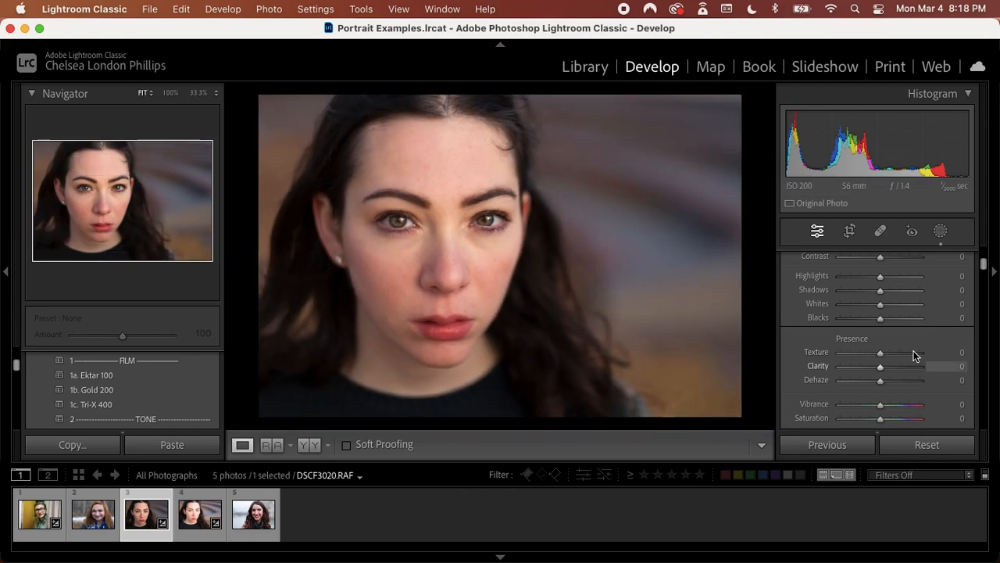
pyautogui.press('\\')
pyautogui.press('\\')
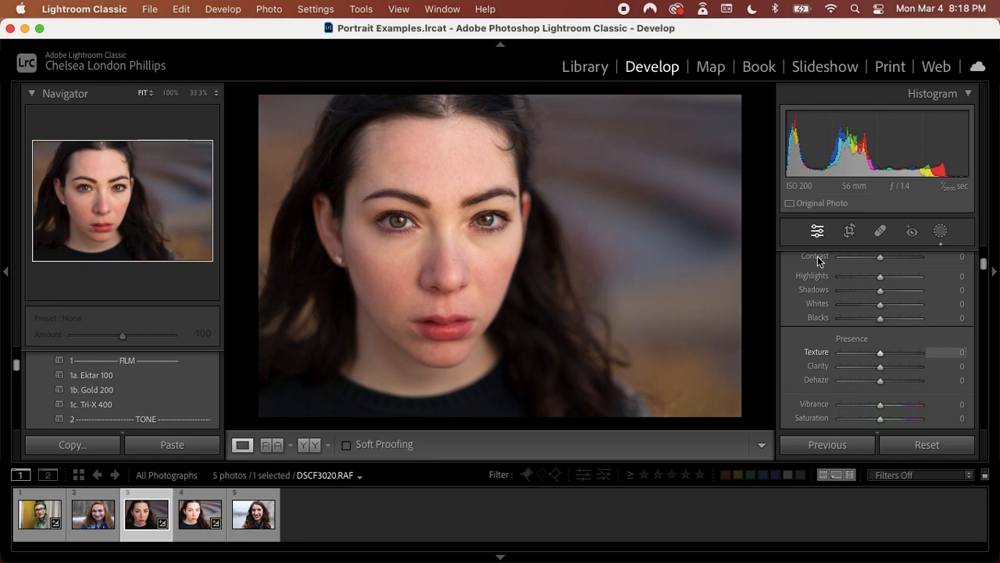
pyautogui.press('\\')
pyautogui.press('\\')
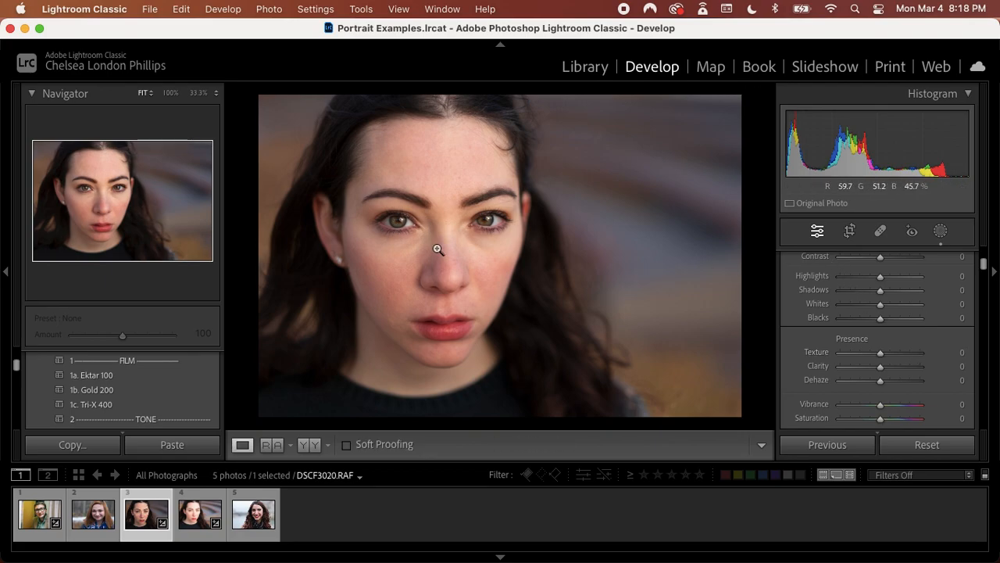
pyautogui.press('\\')
pyautogui.press('\\')
# - Set the overall Exposure of DSCF3020 to +0.45
pyautogui.scroll(3, 882, 355)
pyautogui.moveTo(881, 332); pyautogui.dragTo(883, 334)
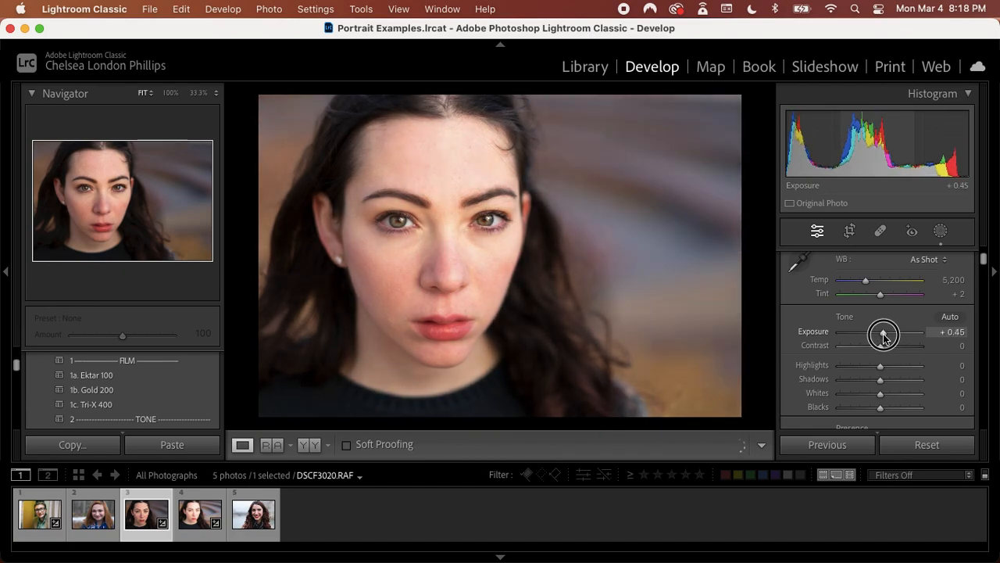
pyautogui.scroll(-5, 866, 378)
pyautogui.scroll(-5, 866, 378)
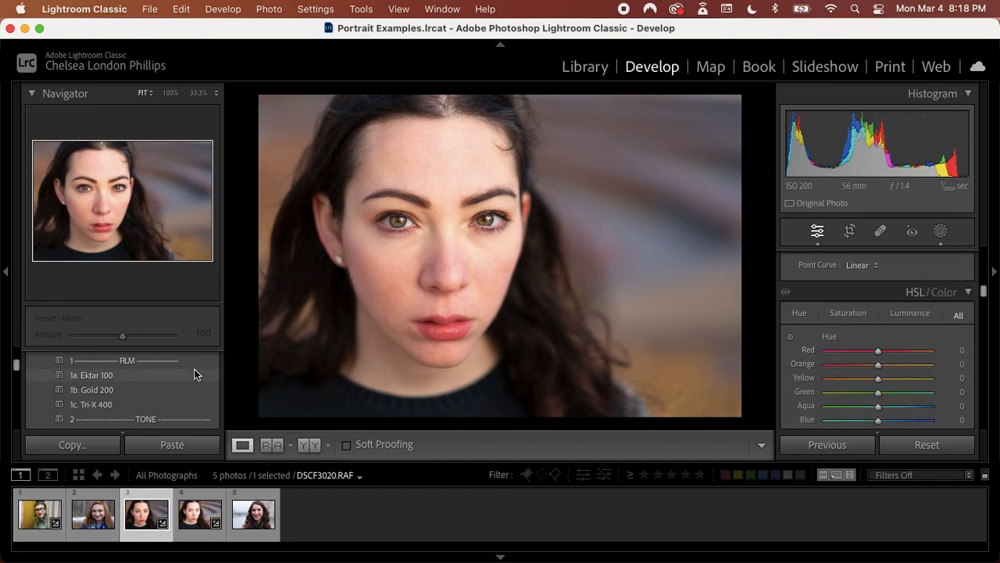
# - Preview the Gold 200 film preset on DSCF3020 and expand the Kodak Portra 400 preset group
pyautogui.moveTo(127, 393)
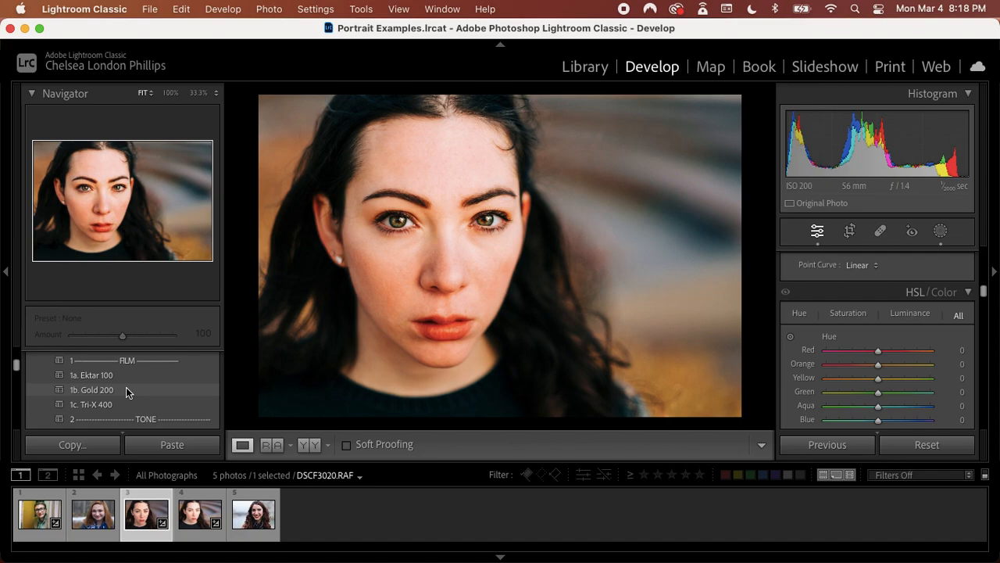
pyautogui.scroll(4, 125, 387)
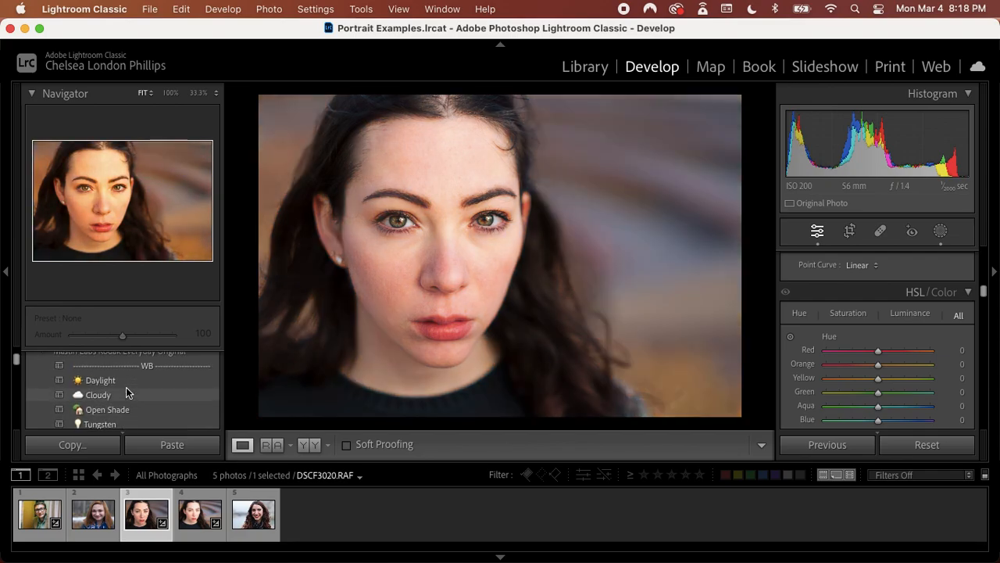
pyautogui.scroll(2, 126, 393)
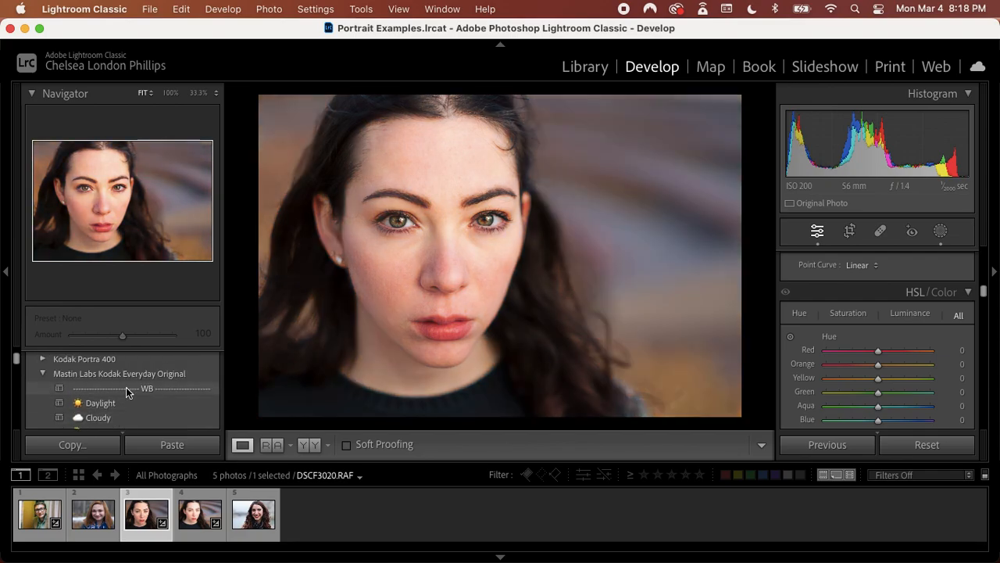
pyautogui.click(43, 360)
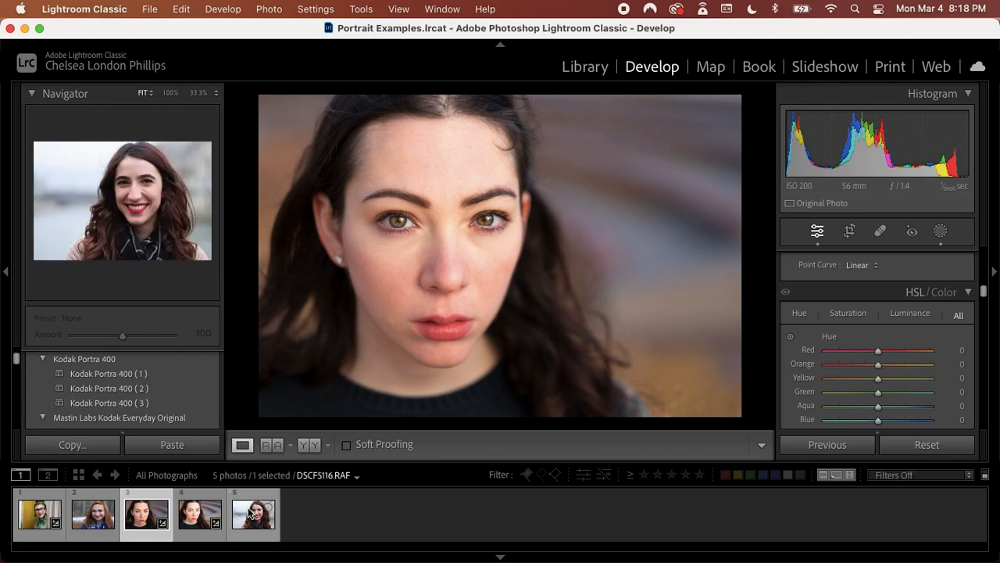
# - View DSCF5116, open DSCF2522 instead, and examine the woman's forehead, eyes, cheeks and mouth up close
pyautogui.click(250, 512)
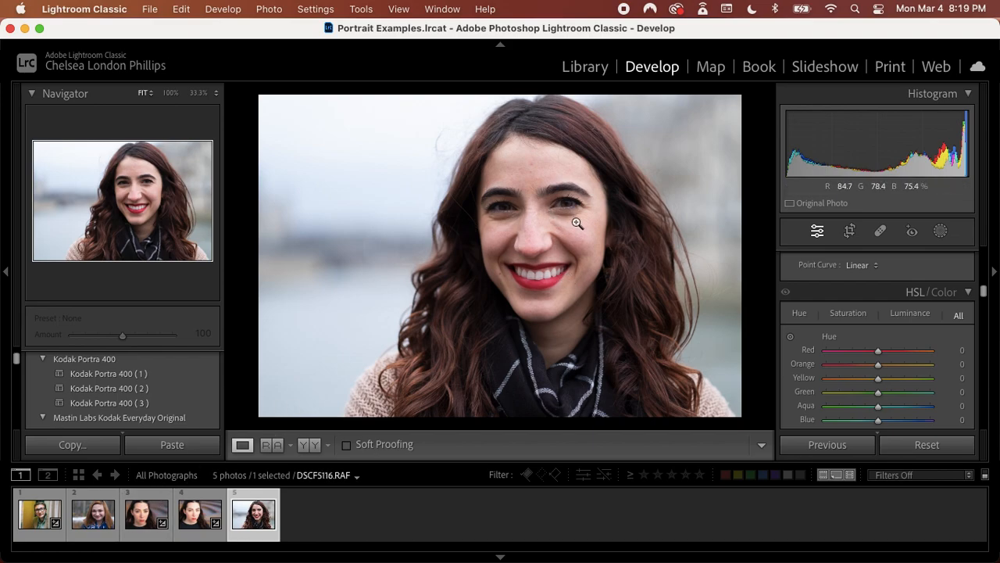
pyautogui.click(90, 517)
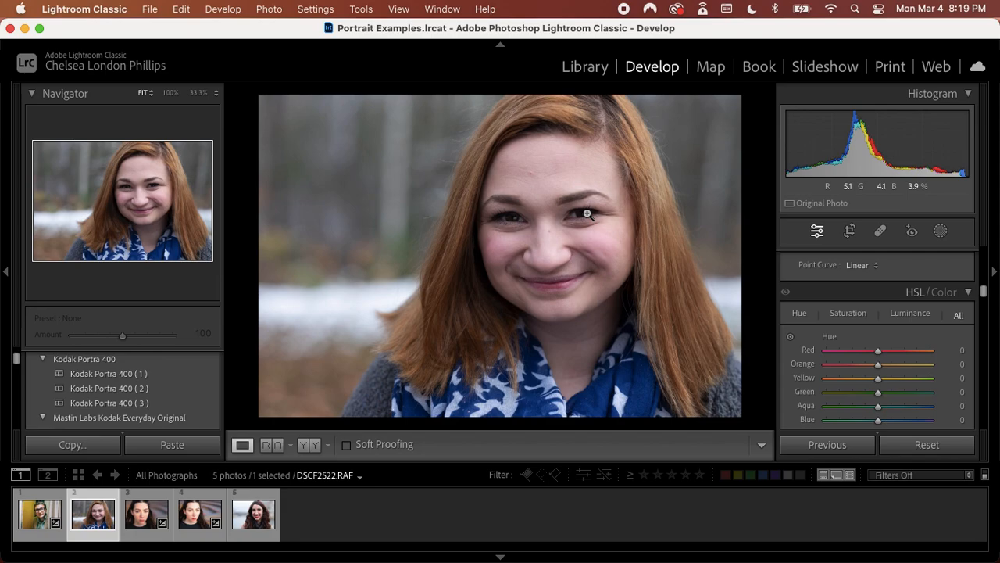
pyautogui.click(586, 212)
pyautogui.scroll(5, 586, 213)
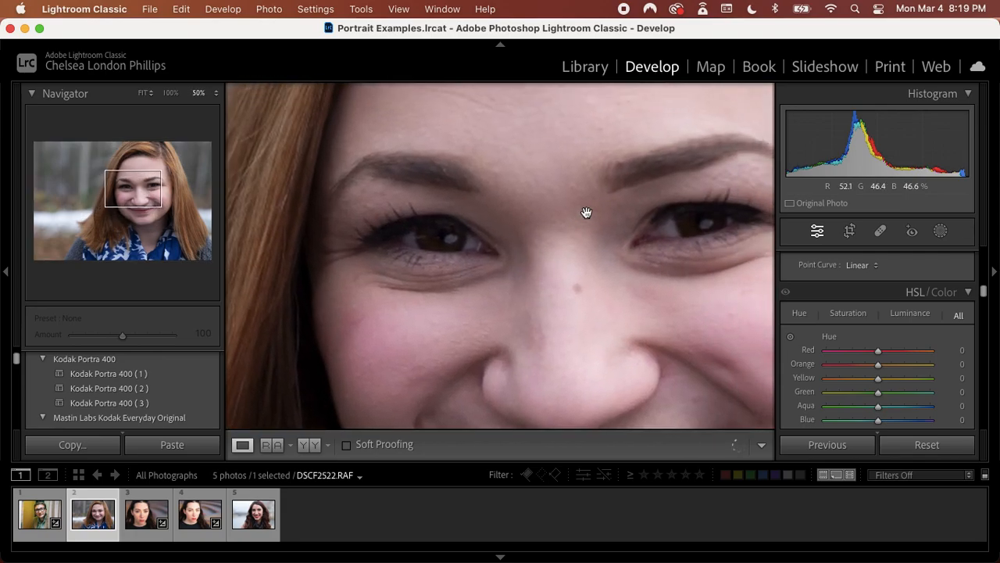
pyautogui.scroll(-8, 587, 212)
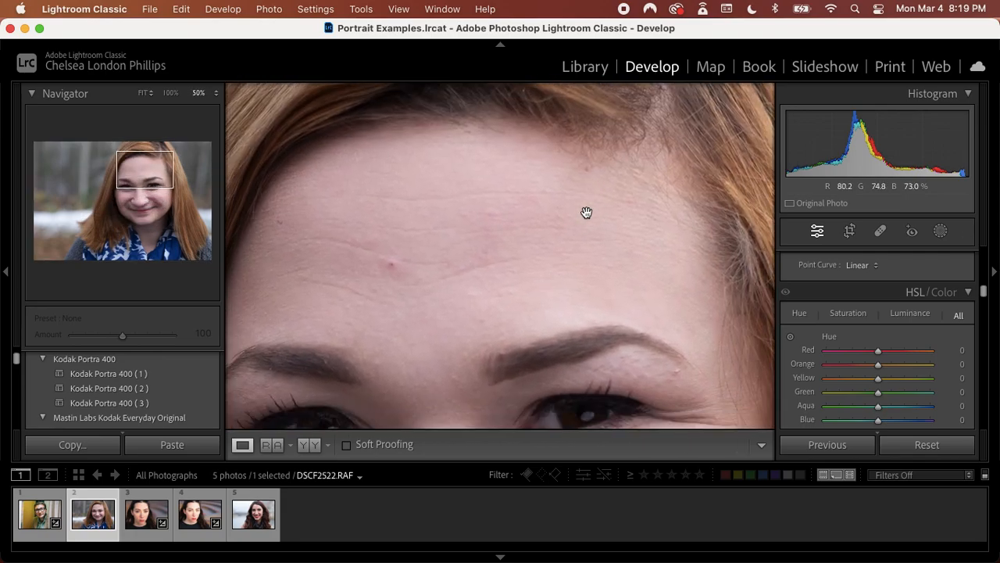
pyautogui.scroll(4, 587, 213)
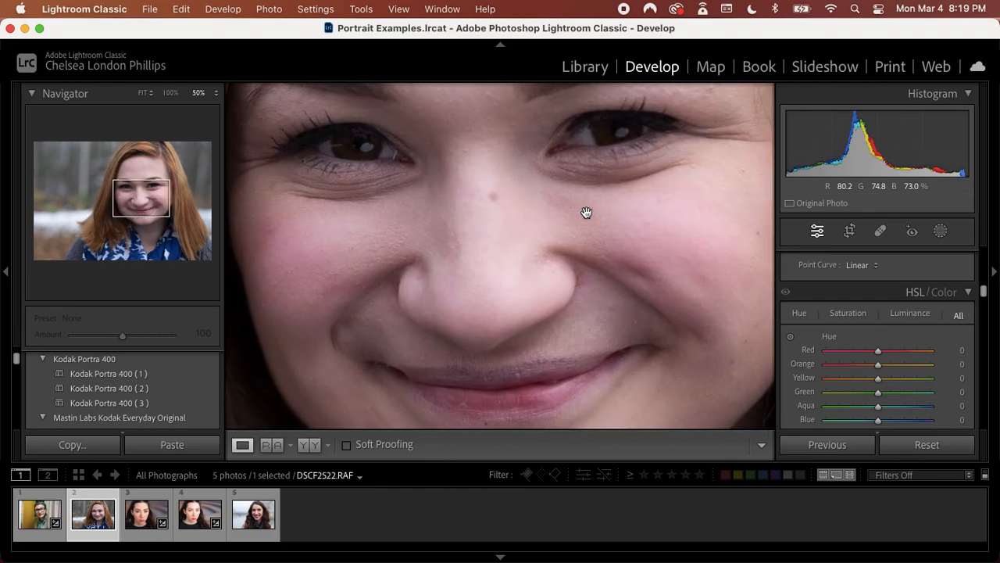
pyautogui.press('super+minus')
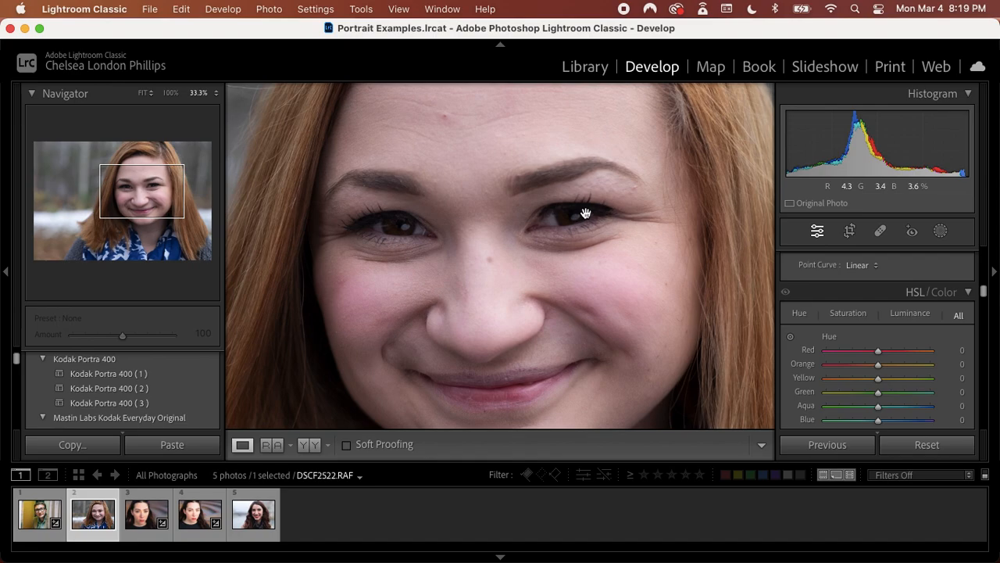
pyautogui.moveTo(585, 214); pyautogui.dragTo(580, 152)
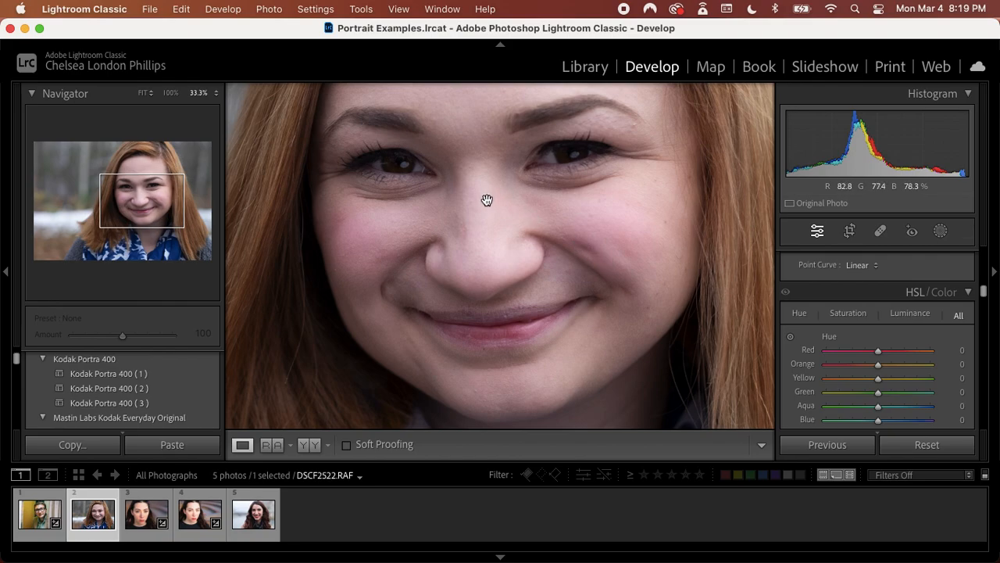
# - Heal the red blemish on the woman's forehead at size 66, feather 86 and opacity 89, sampling the clear skin just beside it
pyautogui.moveTo(512, 205); pyautogui.dragTo(507, 237)
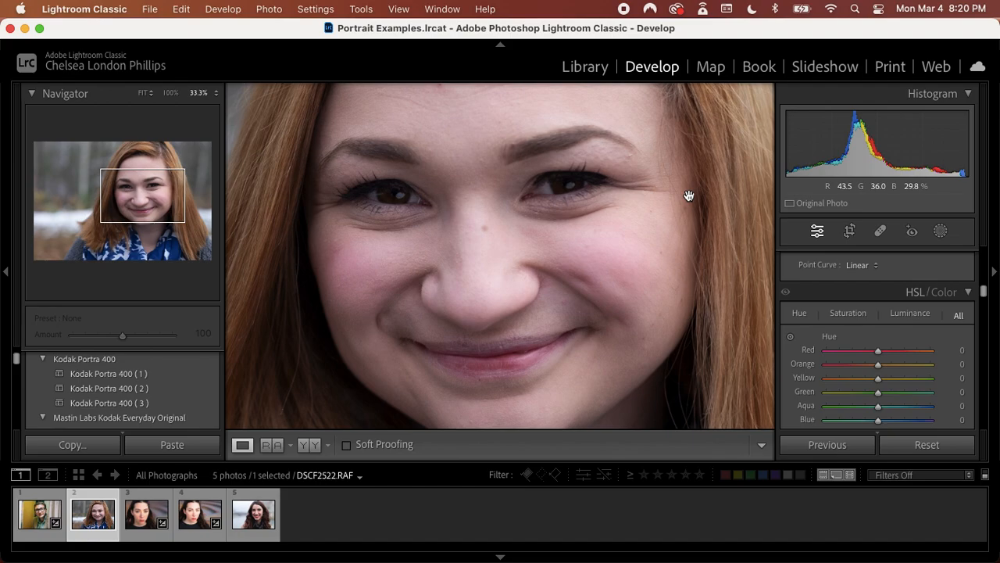
pyautogui.moveTo(483, 161); pyautogui.dragTo(487, 210)
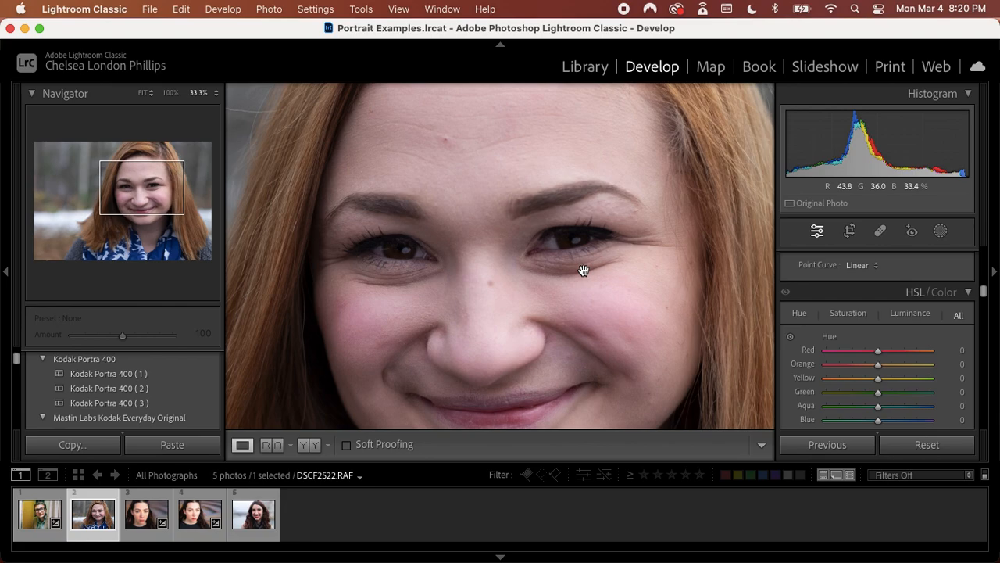
pyautogui.moveTo(459, 157); pyautogui.dragTo(469, 195)
pyautogui.press('super+equal')
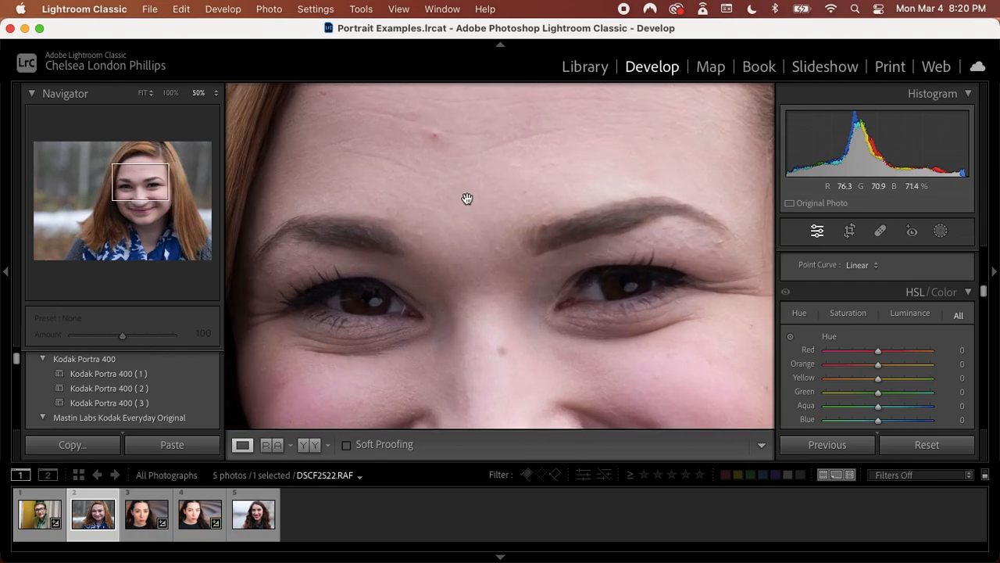
pyautogui.moveTo(431, 146); pyautogui.dragTo(450, 210)
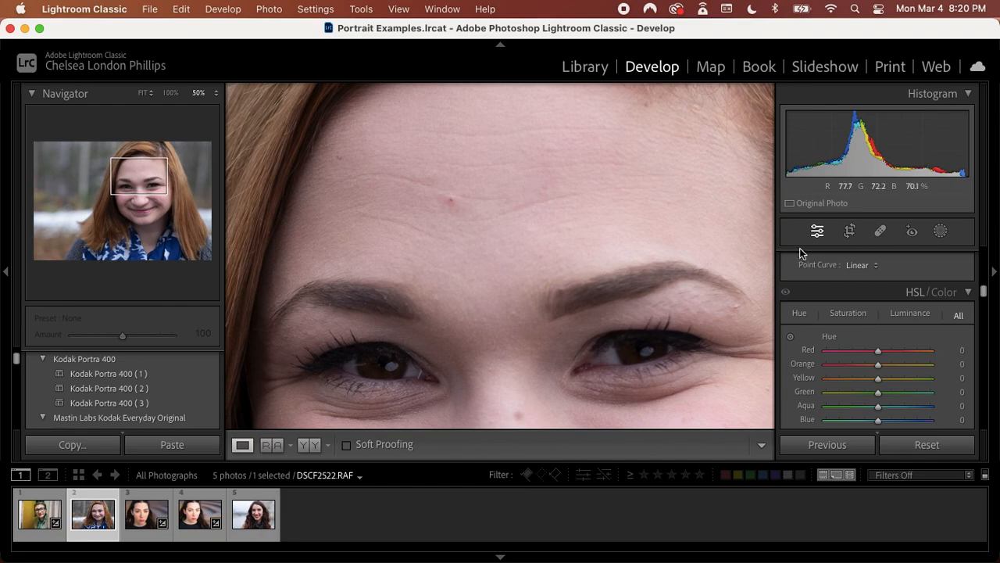
pyautogui.click(882, 230)
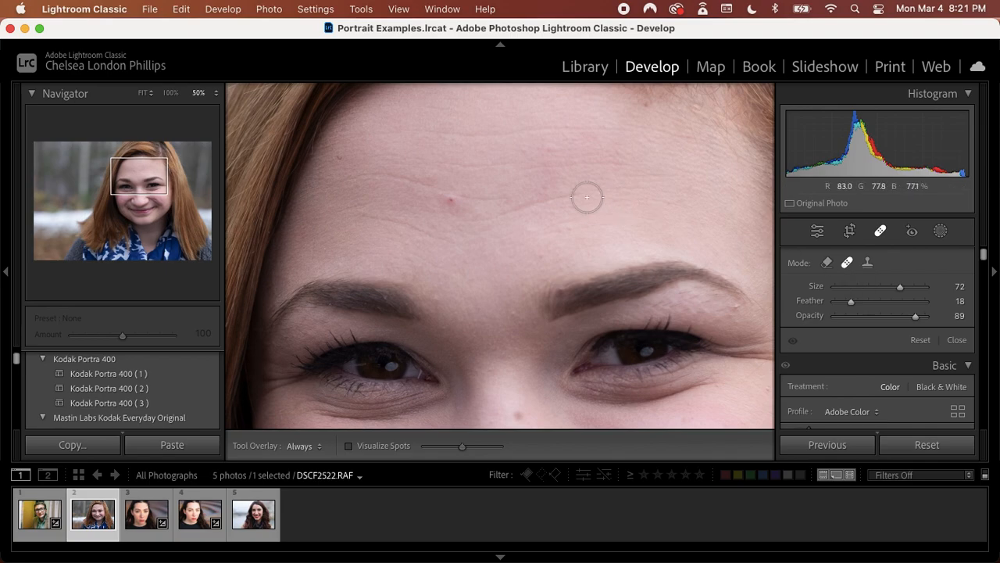
pyautogui.scroll(-3, 451, 199)
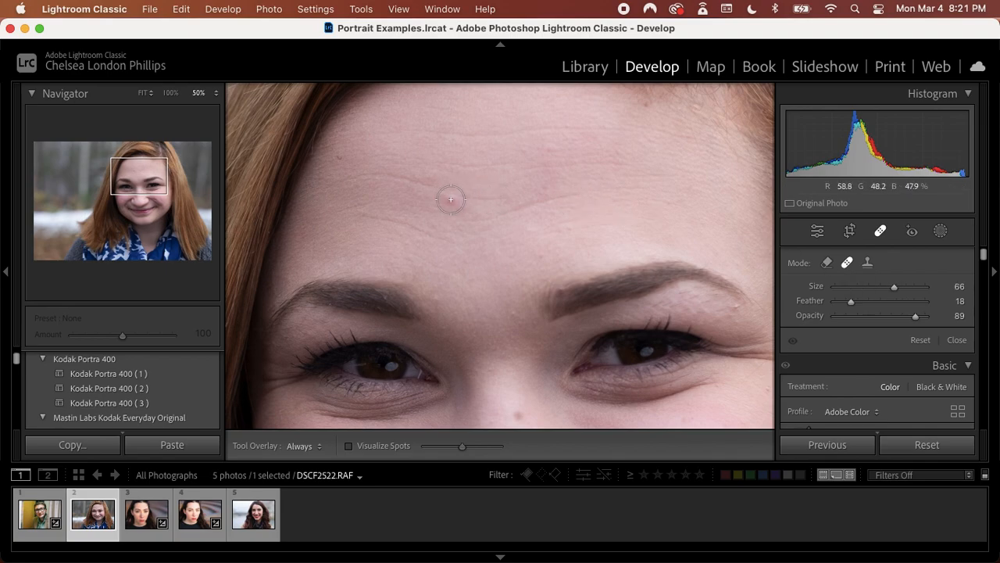
pyautogui.click(912, 302)
pyautogui.click(448, 199)
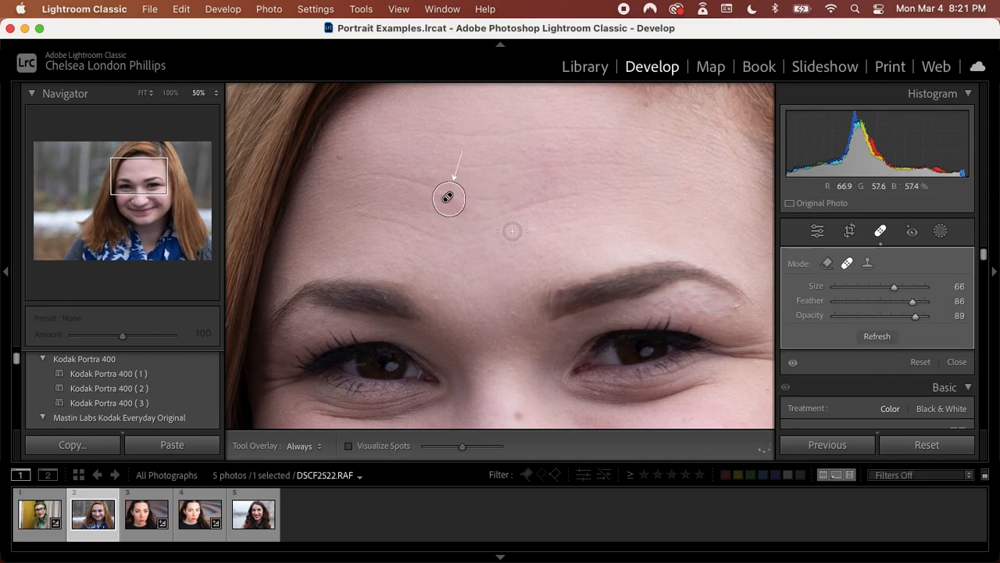
pyautogui.moveTo(479, 143)
pyautogui.mouseDown()
pyautogui.moveTo(492, 185)
pyautogui.moveTo(474, 212)
pyautogui.mouseUp()
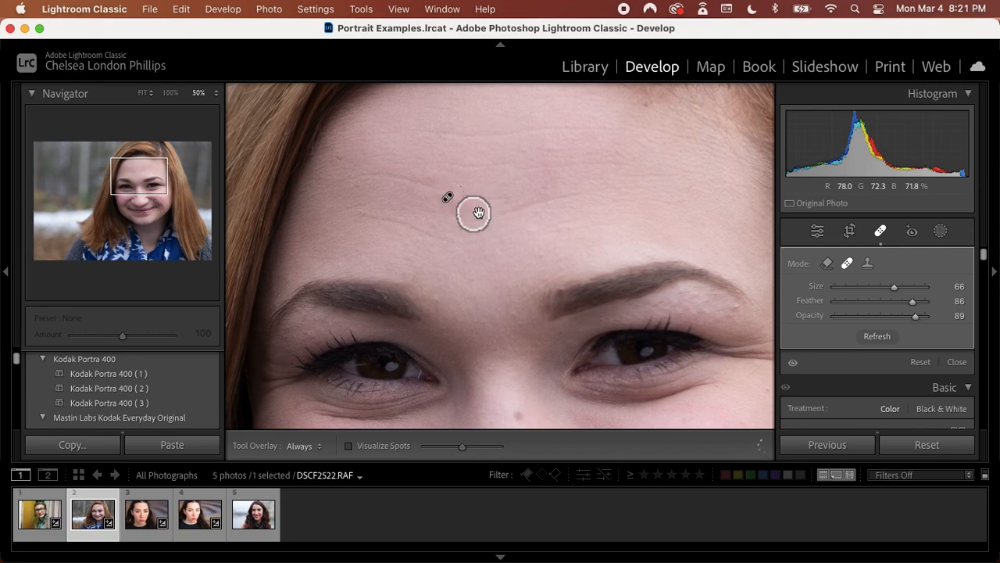
pyautogui.press('Escape')
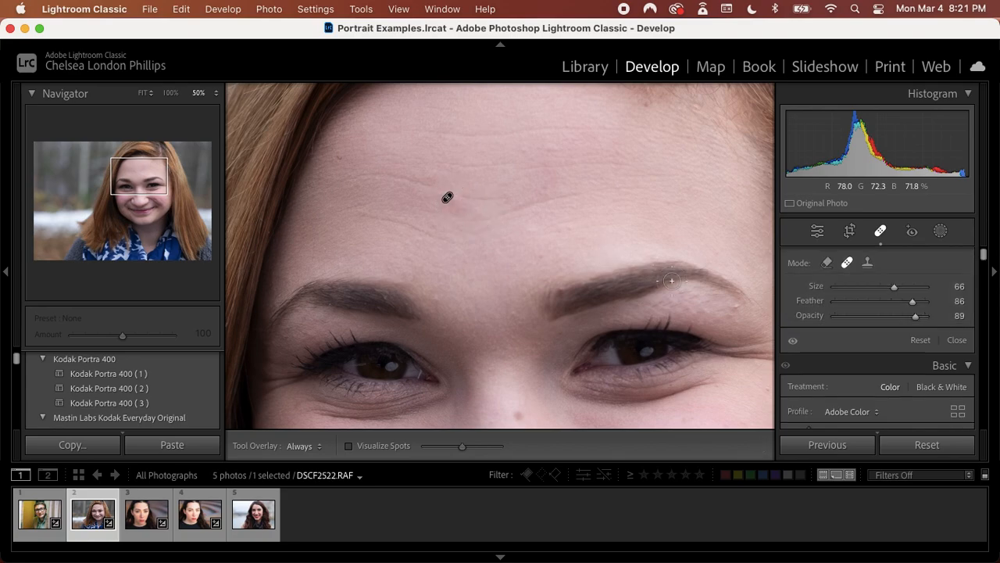
# - Close the healing tool and compare the forehead before and after the blemish removal
pyautogui.press('q')
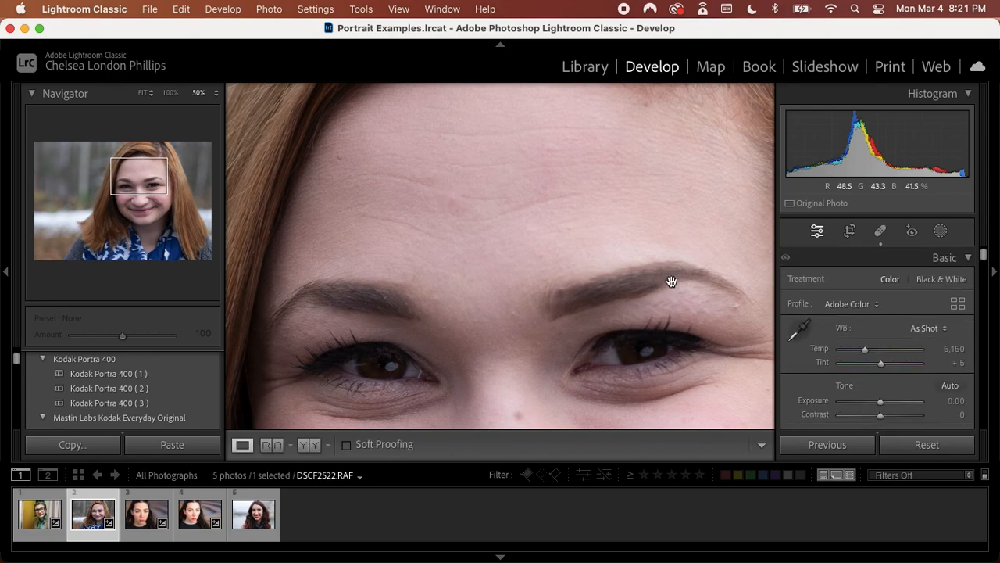
pyautogui.press('\\')
pyautogui.press('\\')
pyautogui.press('\\')
pyautogui.press('\\')
pyautogui.press('\\')
pyautogui.press('\\')
# - Heal the crease under the woman's left eye at opacity 30, sampling the cheek skin directly below it
pyautogui.scroll(-5, 670, 282)
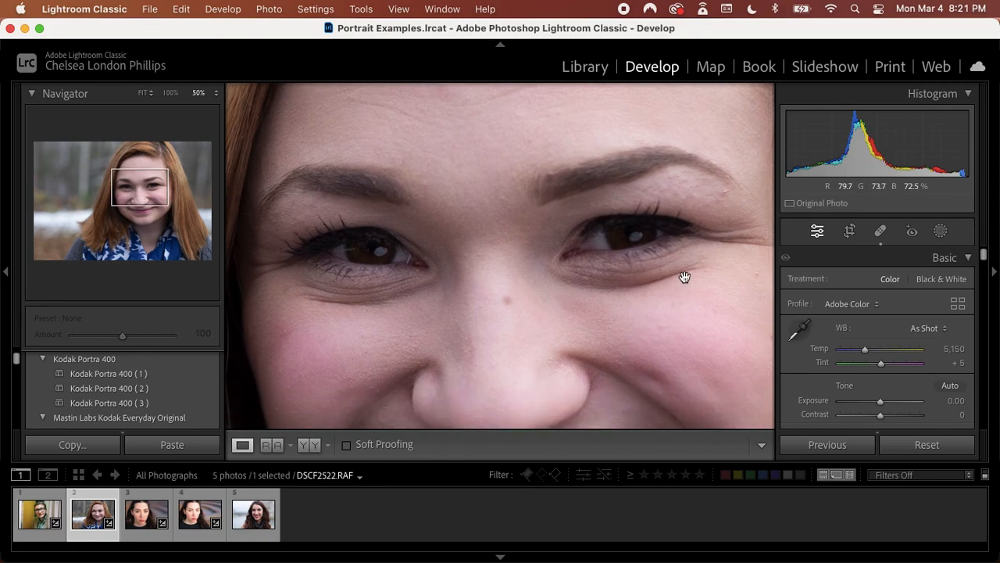
pyautogui.moveTo(685, 278); pyautogui.dragTo(616, 262)
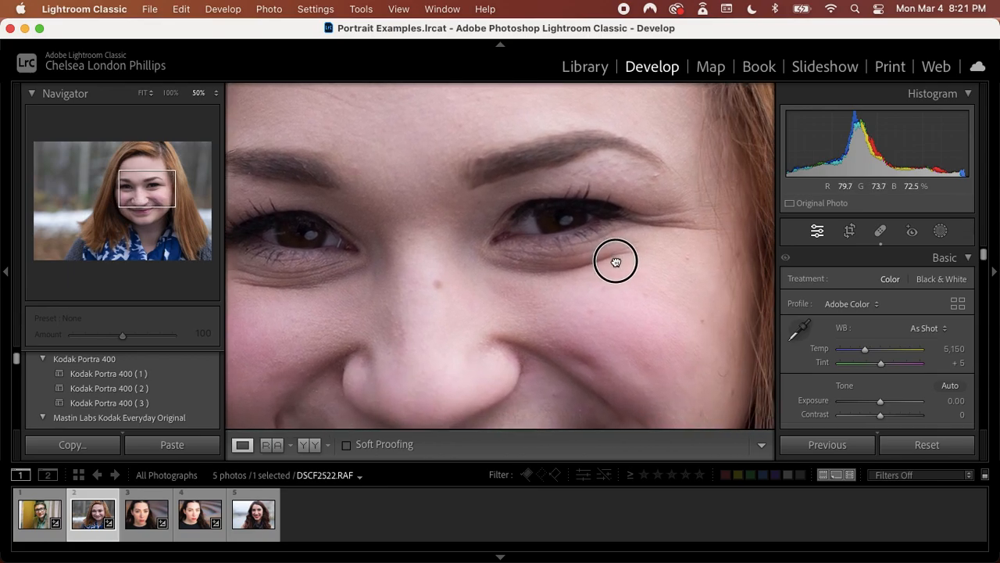
pyautogui.click(881, 232)
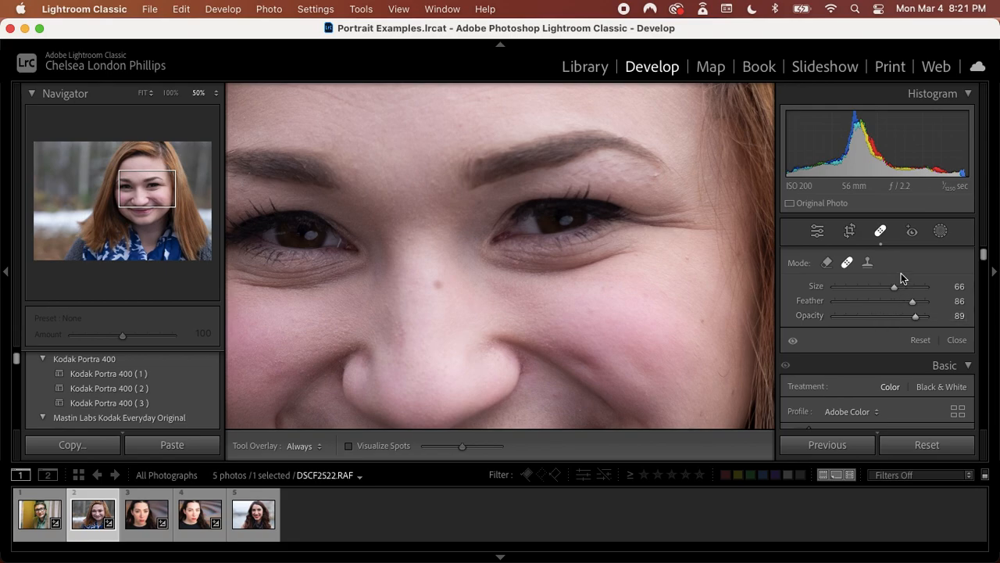
pyautogui.click(868, 317)
pyautogui.moveTo(868, 317); pyautogui.dragTo(861, 317)
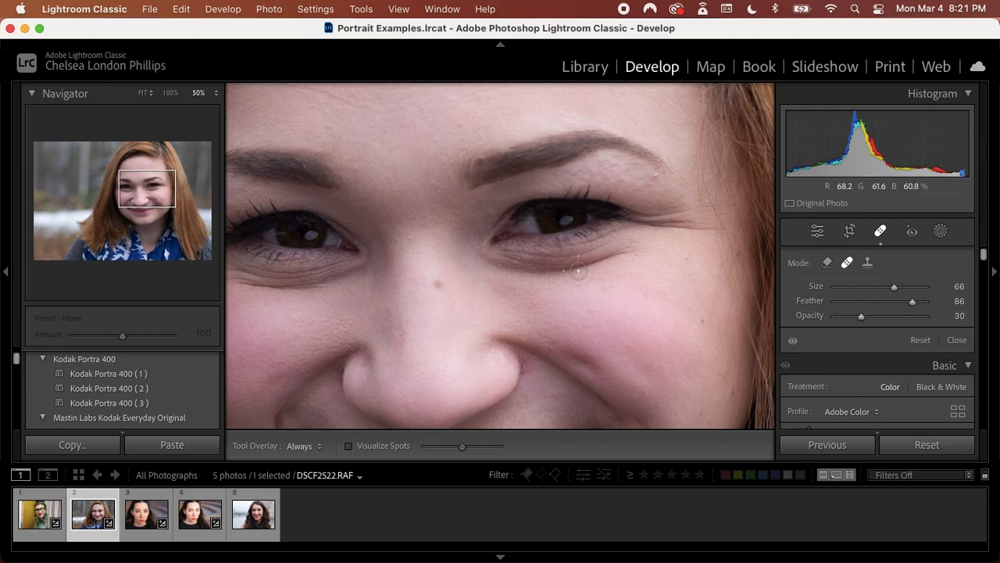
pyautogui.moveTo(497, 264)
pyautogui.mouseDown()
pyautogui.moveTo(581, 269)
pyautogui.moveTo(646, 249)
pyautogui.mouseUp()
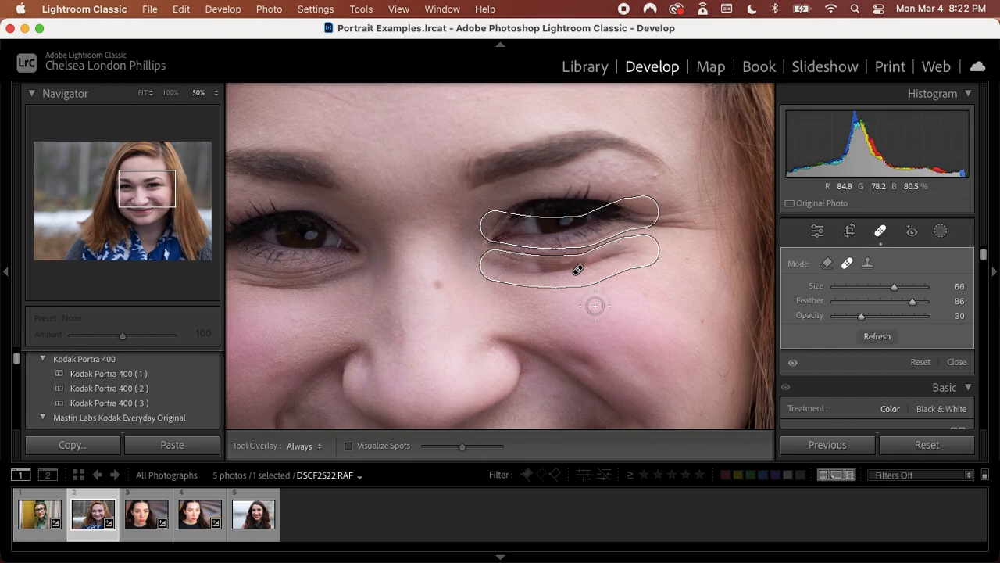
pyautogui.moveTo(593, 227)
pyautogui.mouseDown()
pyautogui.moveTo(598, 302)
pyautogui.moveTo(592, 286)
pyautogui.mouseUp()
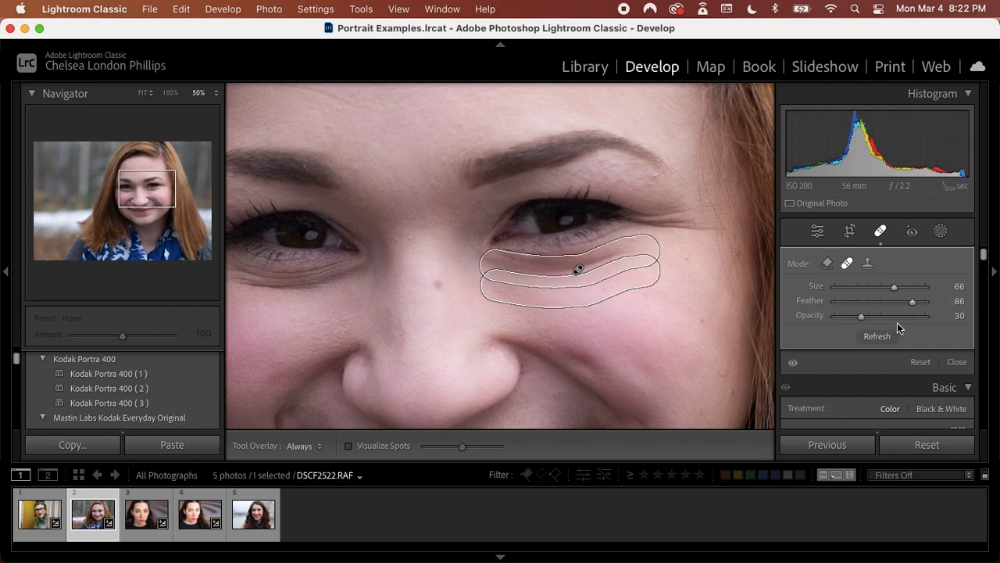
pyautogui.press('Return')
# - Close the healing tool and compare the under-eye area before and after healing
pyautogui.press('q')
pyautogui.press('\\')
pyautogui.press('\\')
pyautogui.press('\\')
pyautogui.press('\\')
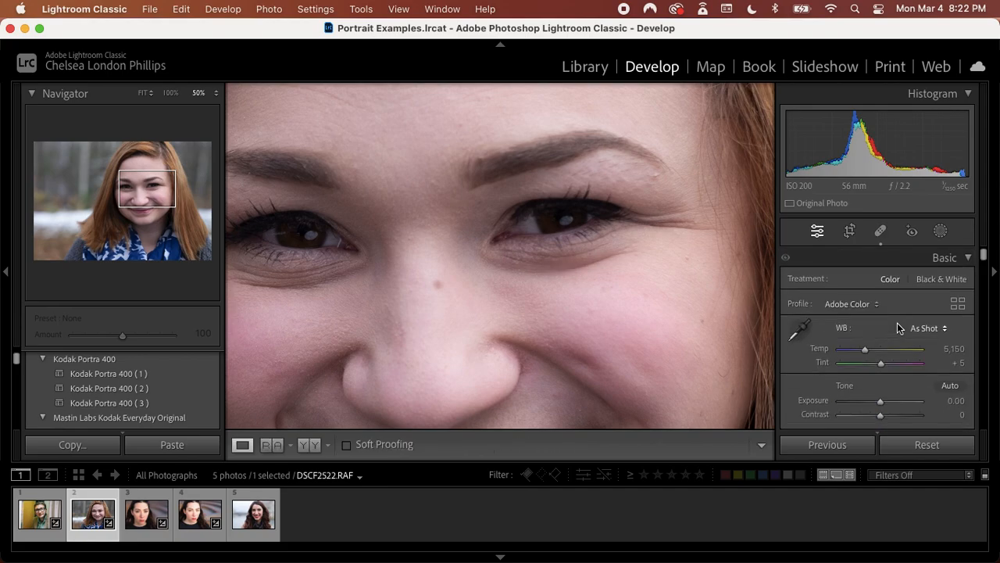
pyautogui.press('\\')
pyautogui.press('\\')
# - Try the under-eye heal at opacity 100 and compare it with the original skin
pyautogui.click(878, 232)
pyautogui.moveTo(608, 255); pyautogui.dragTo(504, 275)
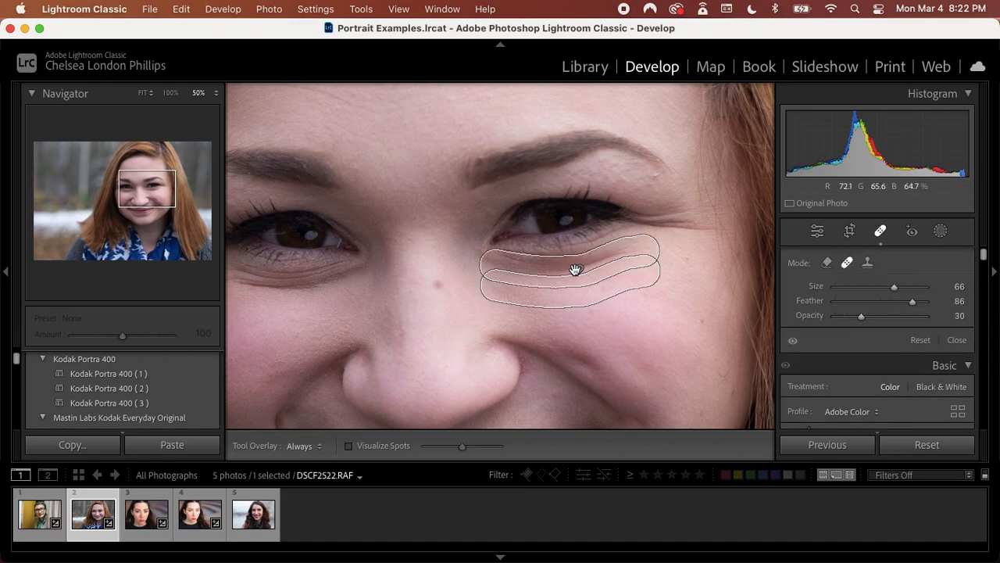
pyautogui.moveTo(862, 316); pyautogui.dragTo(938, 320)
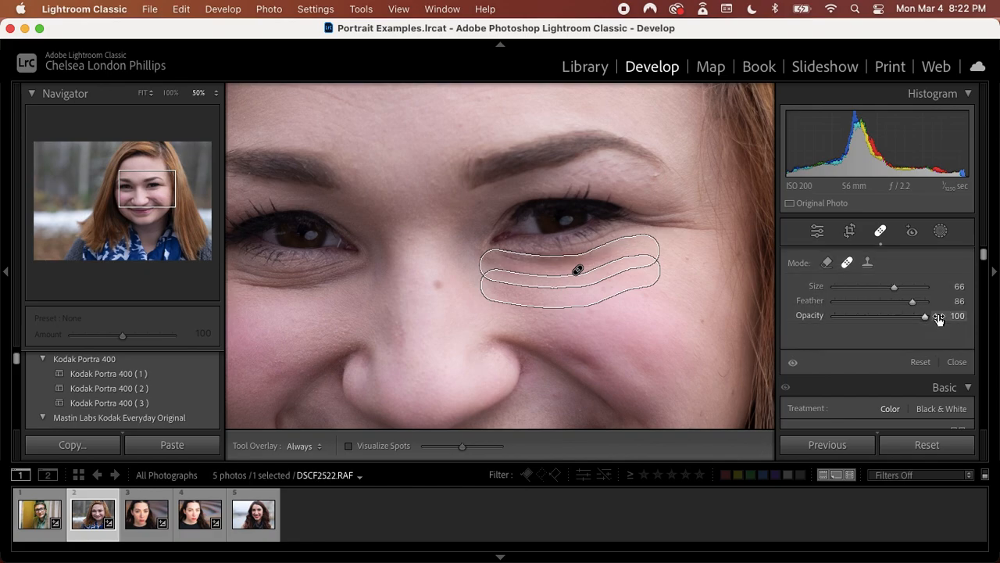
pyautogui.press('q')
pyautogui.press('\\')
pyautogui.press('\\')
pyautogui.press('\\')
pyautogui.press('\\')
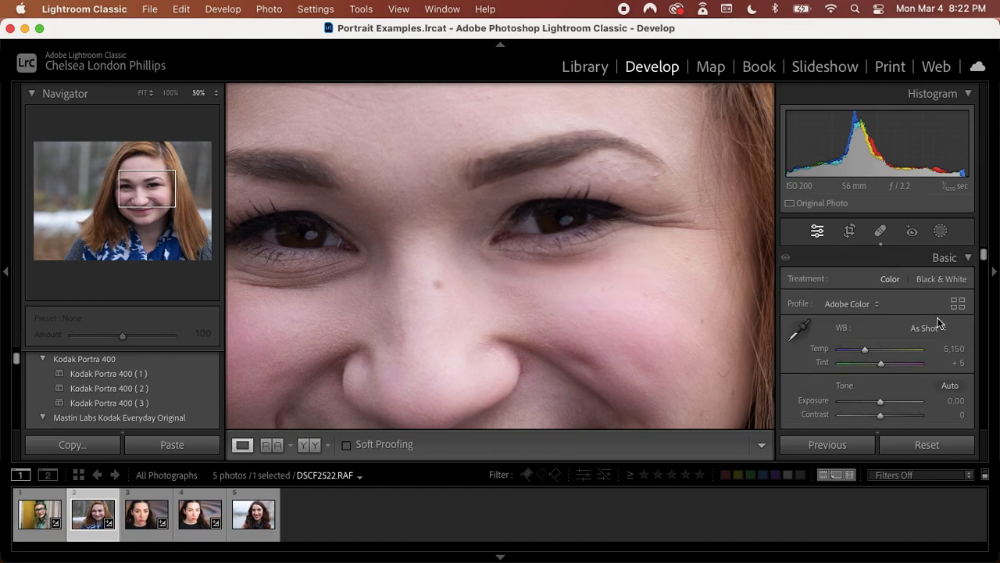
pyautogui.press('\\')
pyautogui.press('\\')
# - Set the under-eye heal's opacity to 47 and close the healing tool
pyautogui.click(880, 231)
pyautogui.click(578, 269)
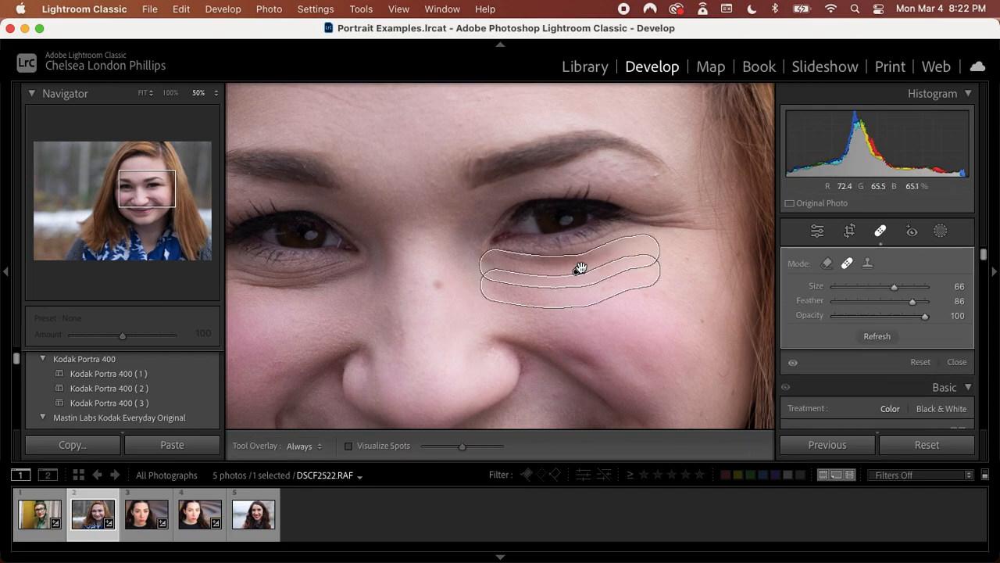
pyautogui.moveTo(925, 316); pyautogui.dragTo(877, 316)
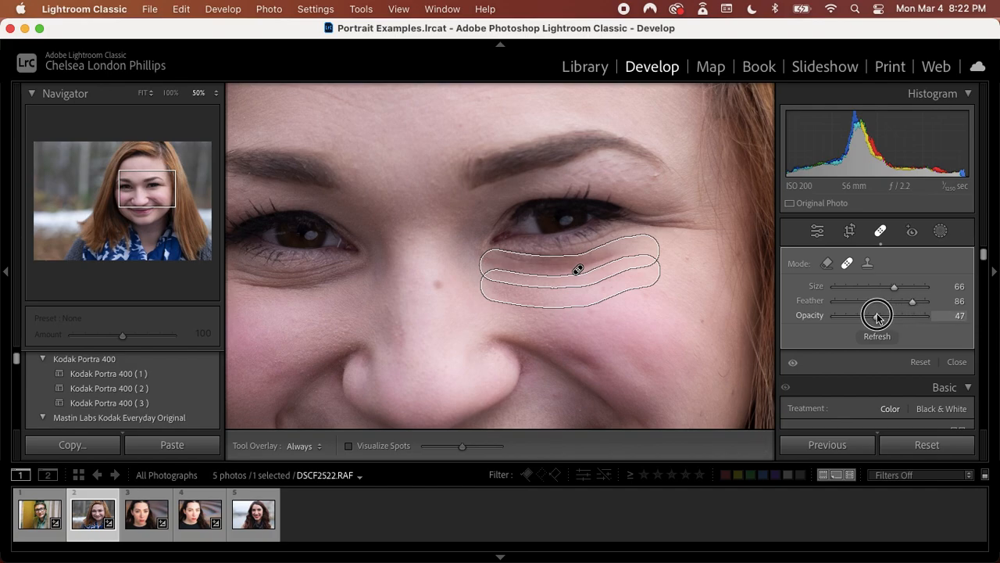
pyautogui.press('q')
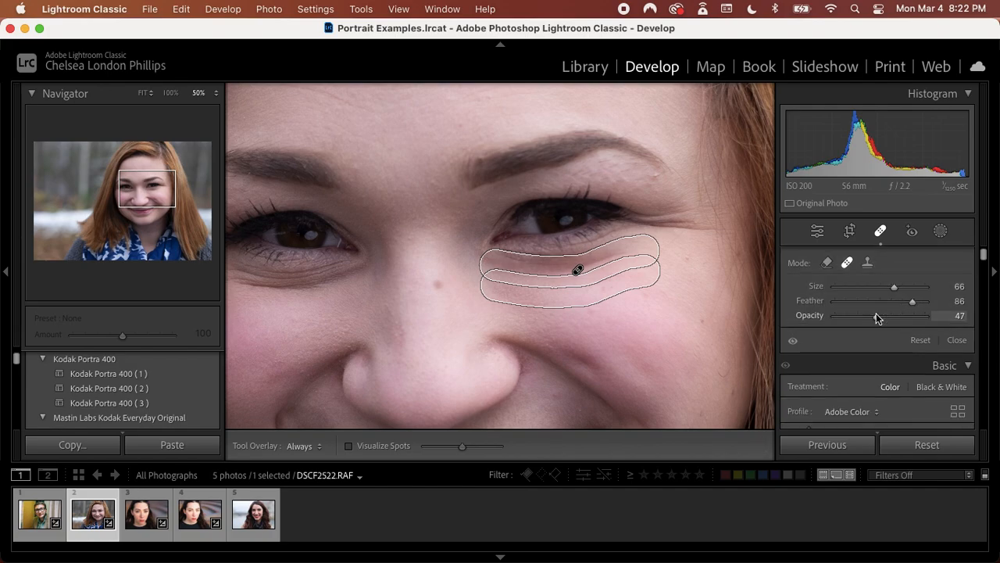
# - Compare the softened under-eye heal with the original, and check both eyes and the whole face
pyautogui.press('\\')
pyautogui.press('\\')
pyautogui.press('\\')
pyautogui.press('\\')
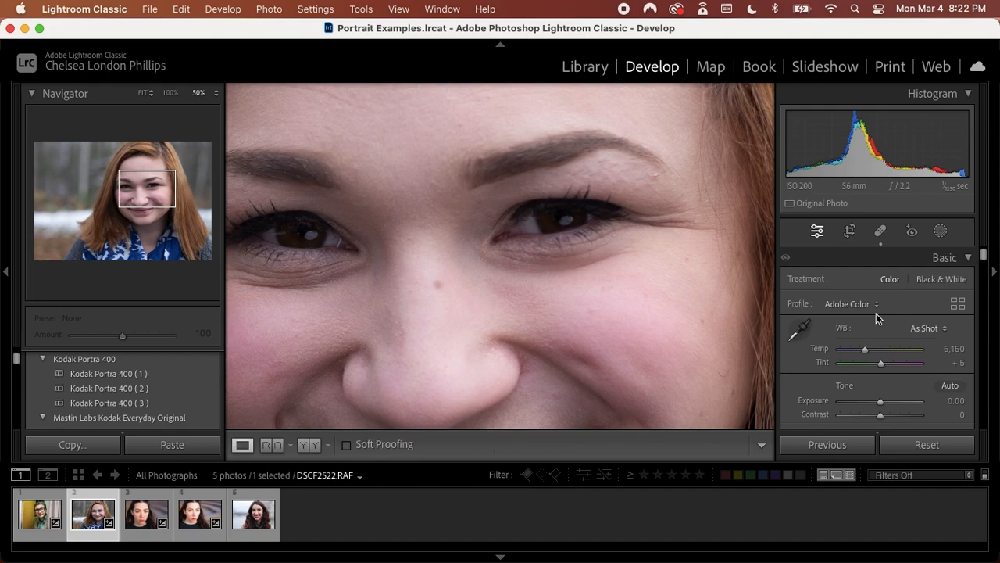
pyautogui.press('\\')
pyautogui.press('\\')
pyautogui.moveTo(342, 308); pyautogui.dragTo(456, 274)
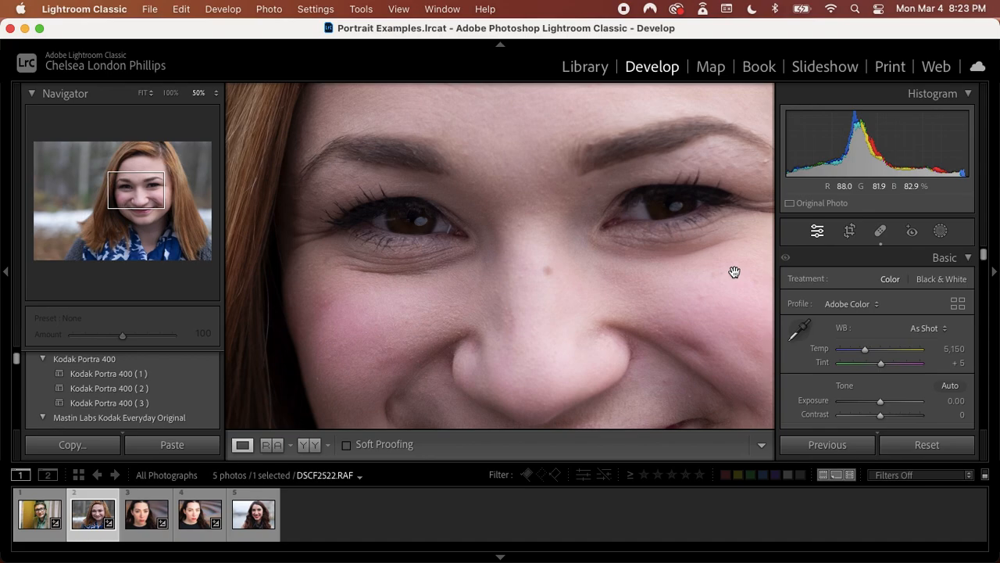
pyautogui.press('super+minus')
pyautogui.press('super+minus')
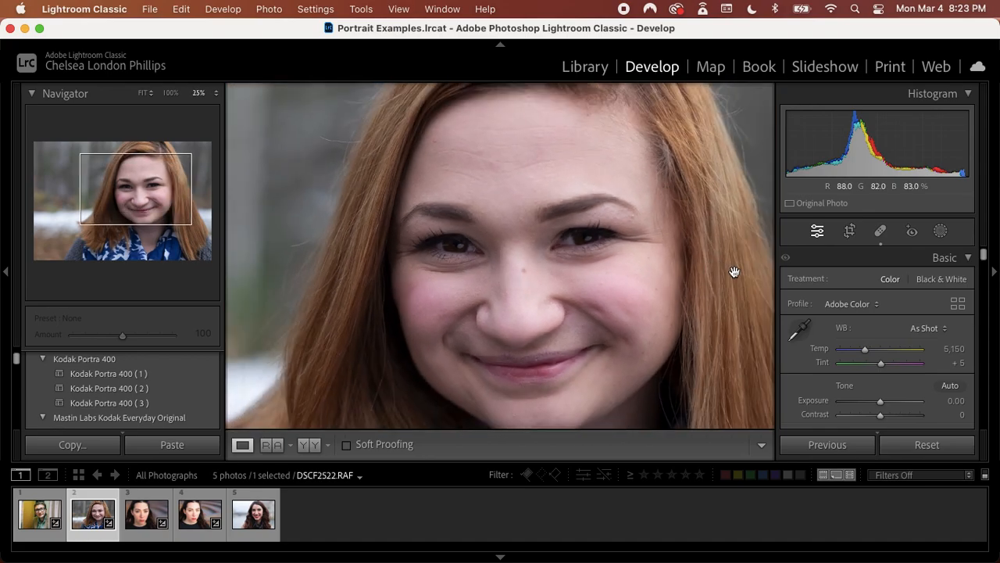
# - Create a brush mask and paint it over both eyes with feather, flow and density at 100
pyautogui.press('super+equal')
pyautogui.press('super+equal')
pyautogui.press('super+equal')
pyautogui.moveTo(735, 271); pyautogui.dragTo(713, 312)
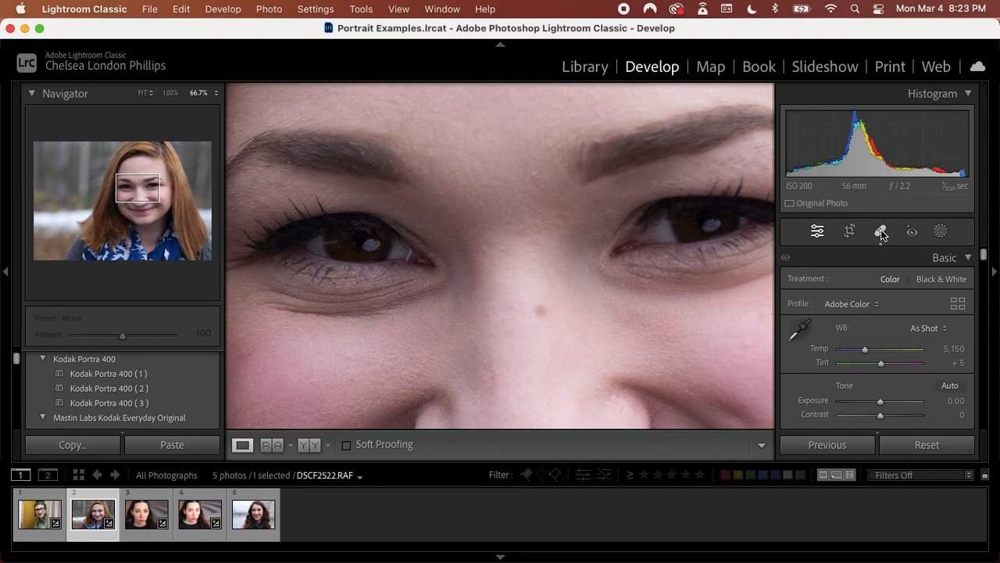
pyautogui.click(941, 232)
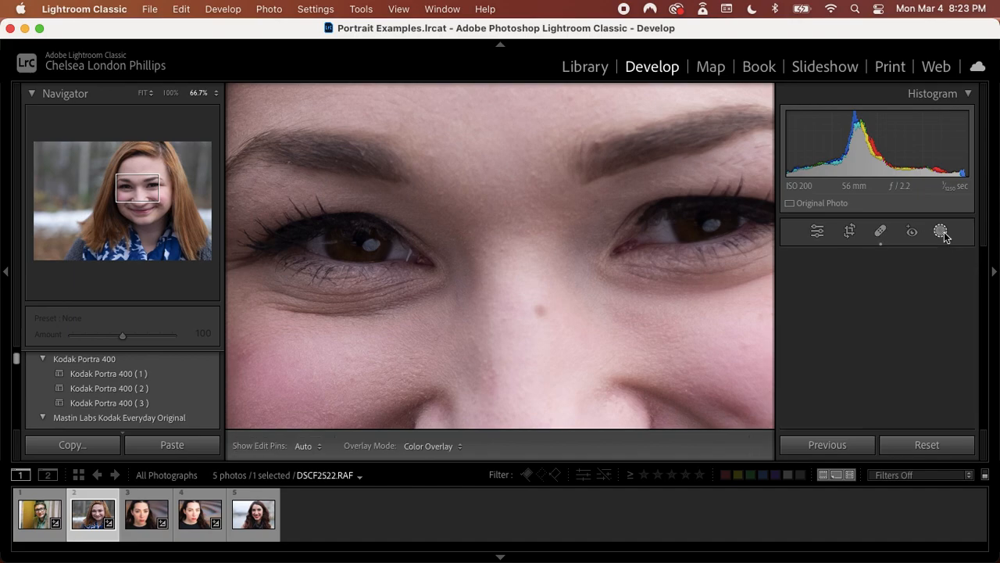
pyautogui.click(817, 367)
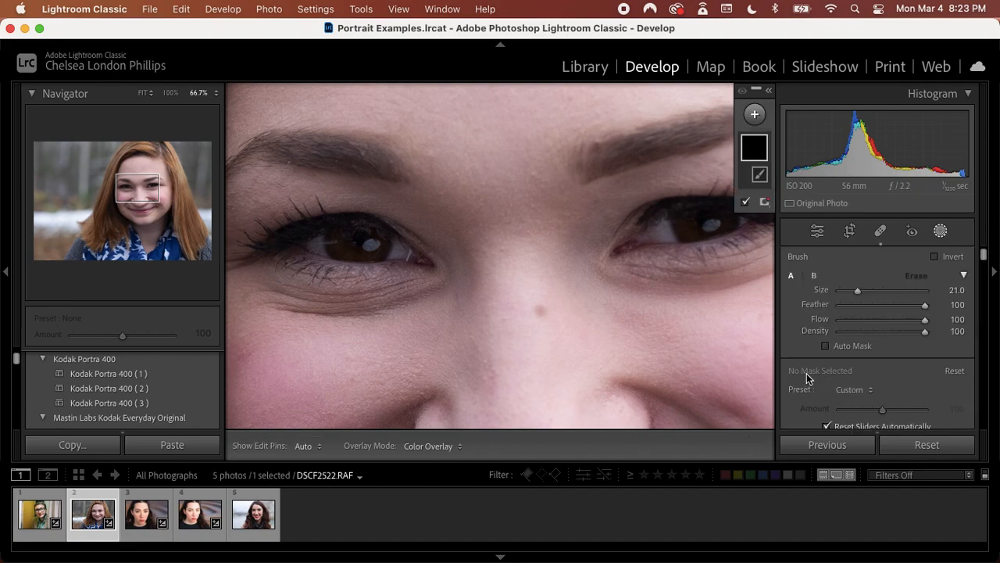
pyautogui.scroll(-10, 349, 243)
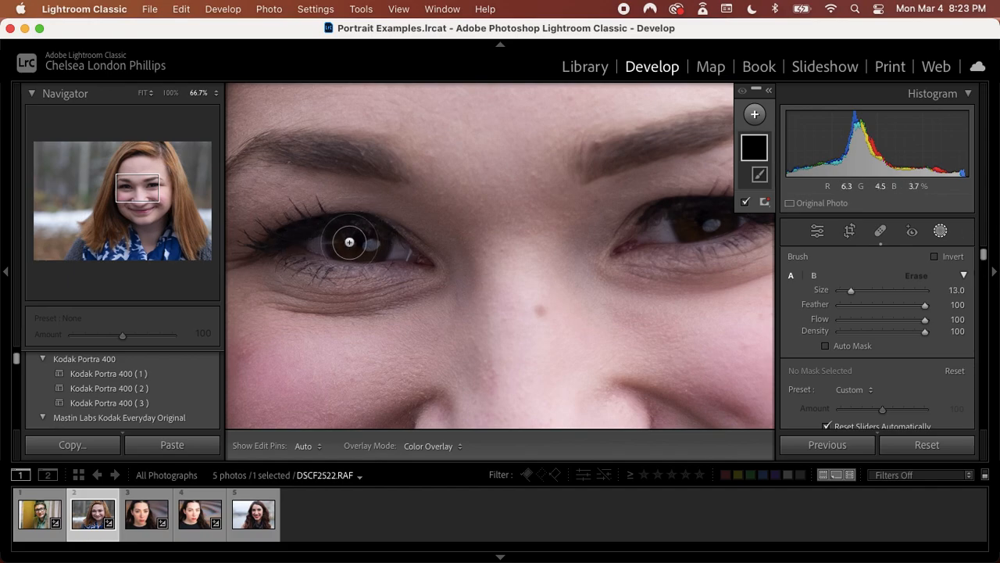
pyautogui.moveTo(349, 242)
pyautogui.mouseDown()
pyautogui.moveTo(362, 235)
pyautogui.moveTo(323, 244)
pyautogui.moveTo(390, 247)
pyautogui.mouseUp()
pyautogui.moveTo(677, 237)
pyautogui.mouseDown()
pyautogui.moveTo(661, 226)
pyautogui.moveTo(741, 227)
pyautogui.mouseUp()
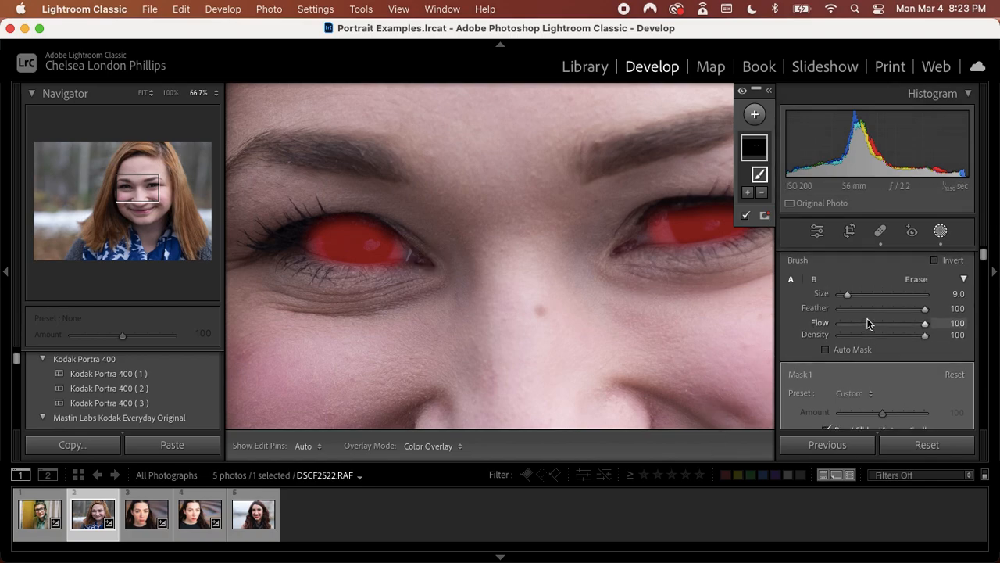
# - Brighten the masked eyes with Highlights 47, Shadows 30, Whites 24 and Blacks 3
pyautogui.scroll(-6, 868, 323)
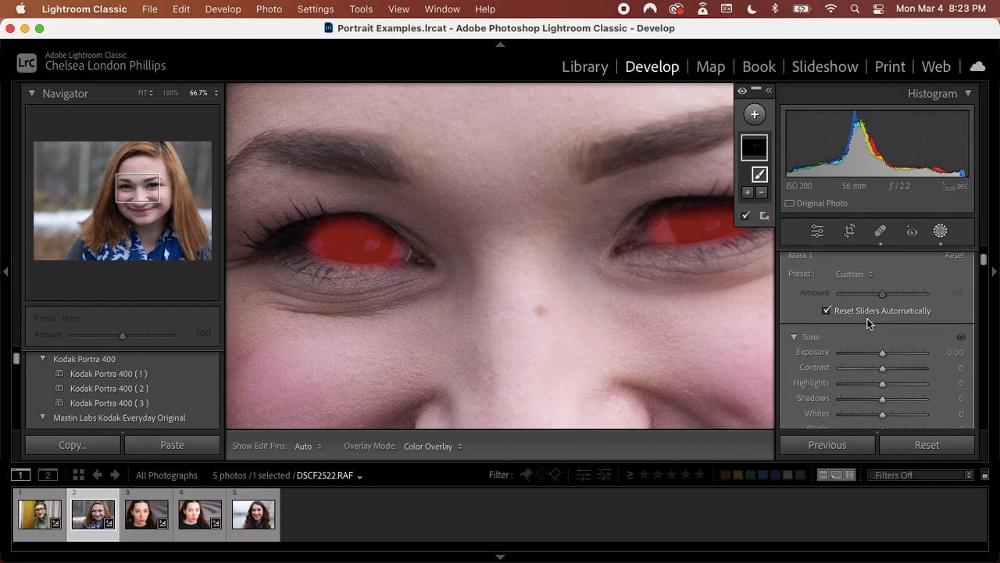
pyautogui.scroll(-3, 868, 323)
pyautogui.moveTo(884, 325); pyautogui.dragTo(897, 345)
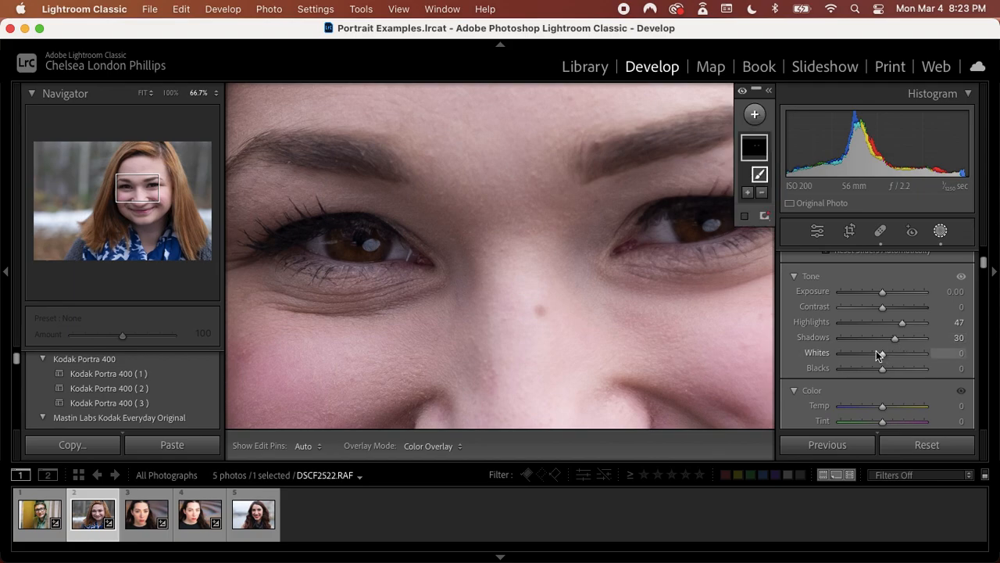
pyautogui.moveTo(883, 354); pyautogui.dragTo(892, 353)
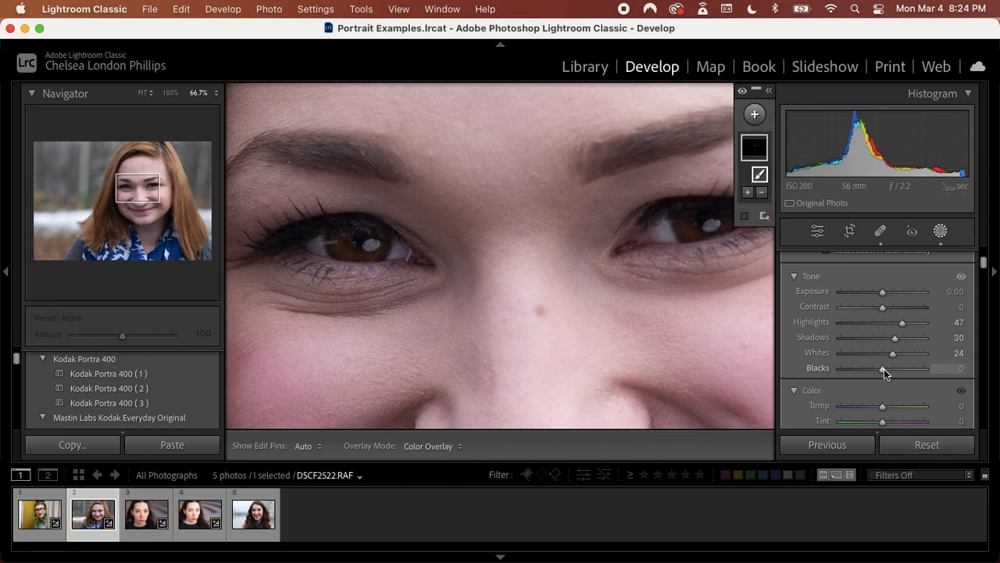
pyautogui.moveTo(883, 368); pyautogui.dragTo(885, 371)
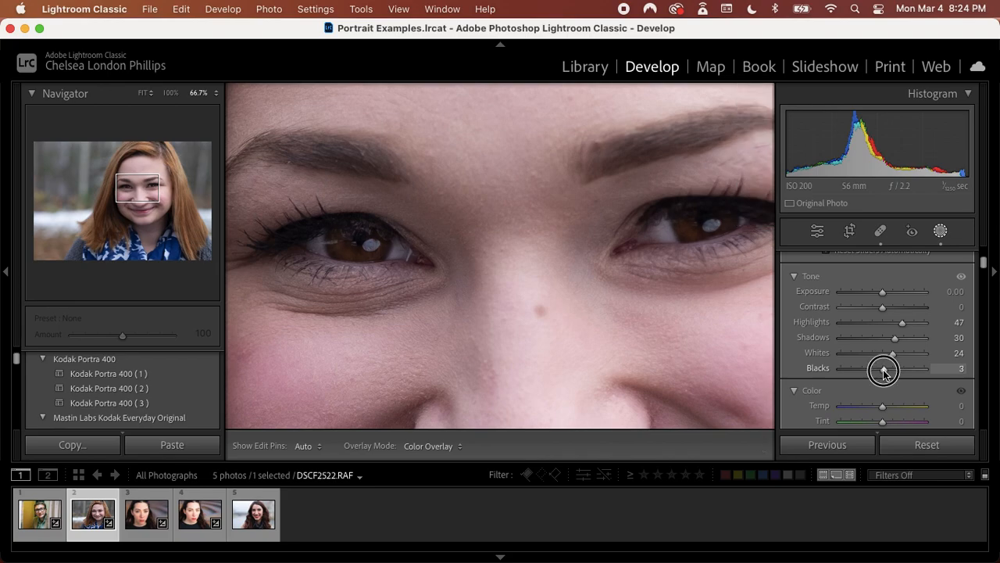
# - Set the eye mask's Sharpness to 20 and check the result on the whole photo
pyautogui.scroll(-5, 883, 370)
pyautogui.scroll(-8, 883, 369)
pyautogui.scroll(-4, 883, 370)
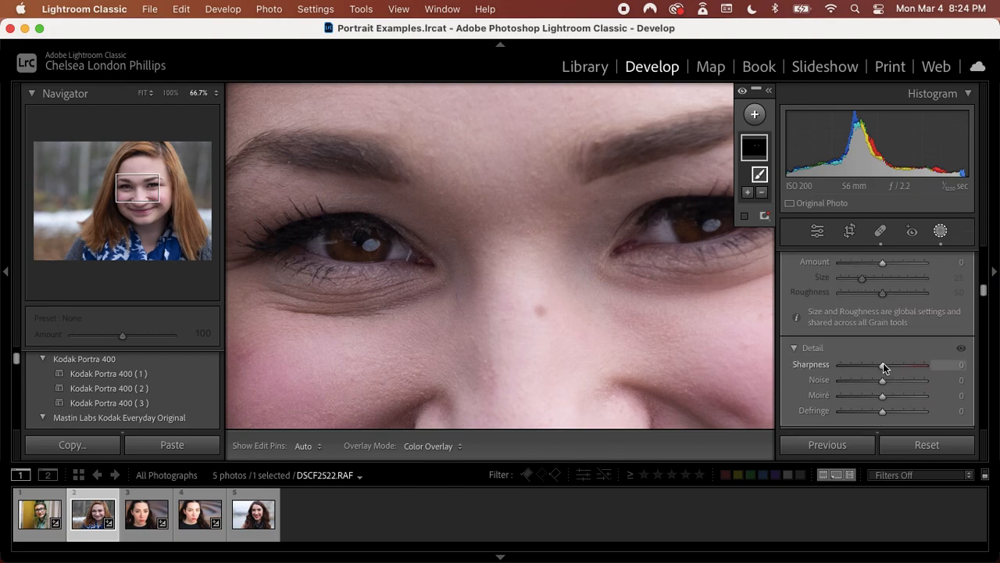
pyautogui.moveTo(883, 366); pyautogui.dragTo(893, 371)
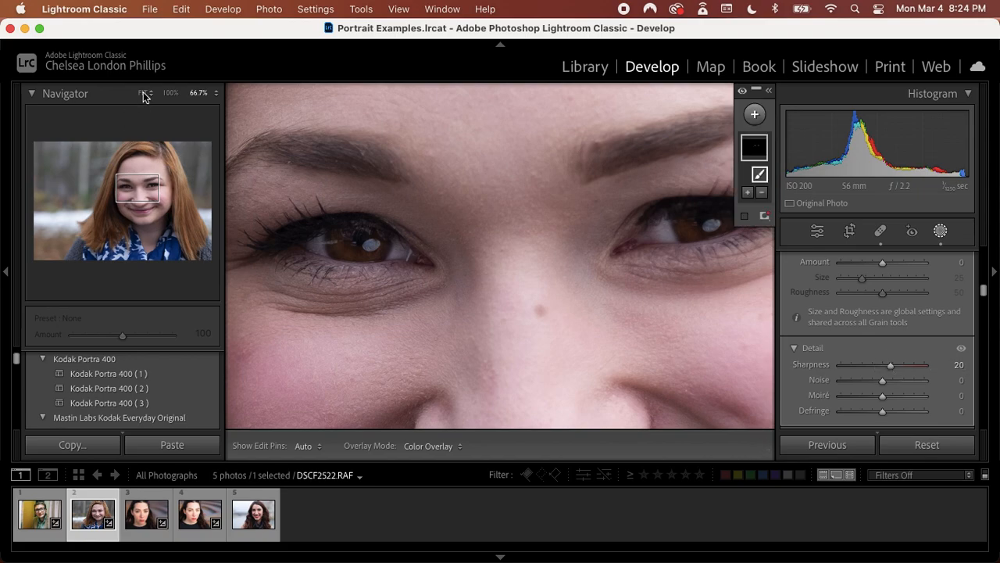
pyautogui.click(143, 93)
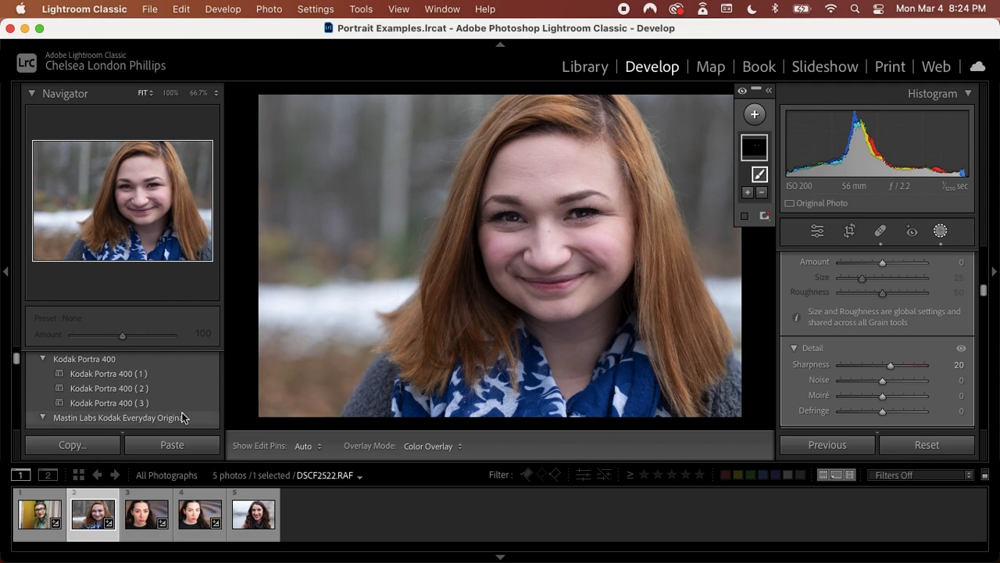
# - Switch to photo DSCF5116 and set its Temp to 5,631 and Texture to +2 in the global adjustments
pyautogui.click(250, 525)
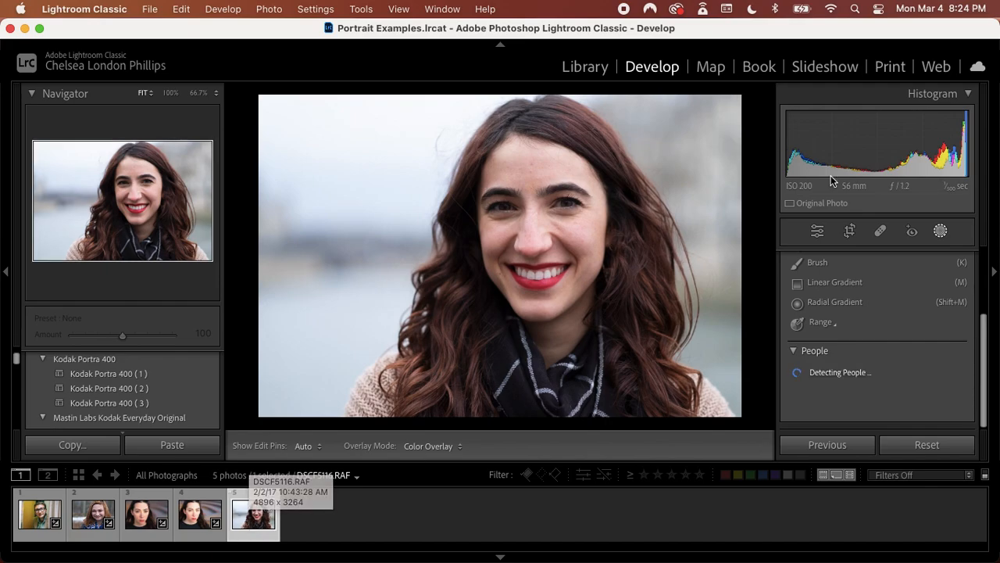
pyautogui.click(816, 232)
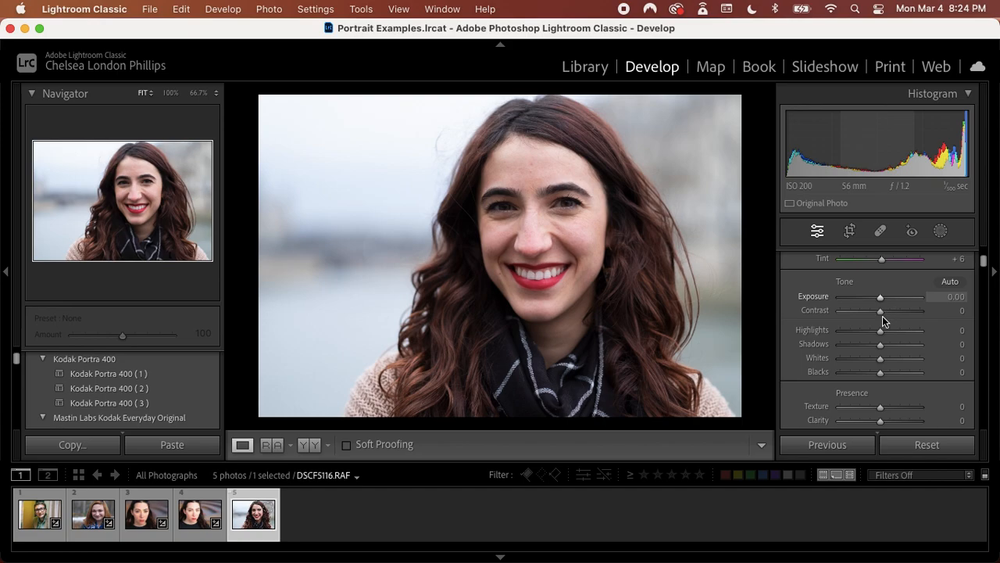
pyautogui.scroll(5, 881, 298)
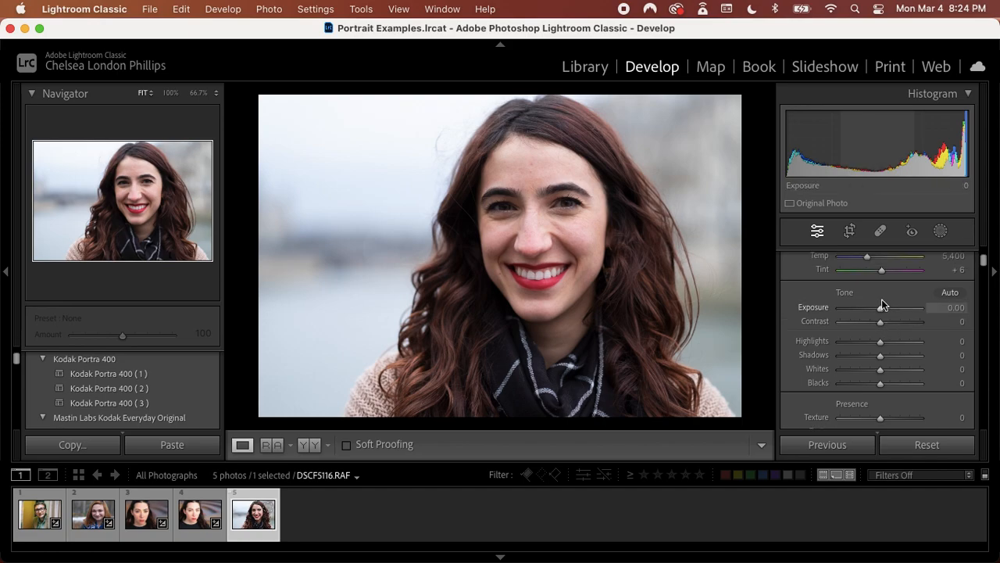
pyautogui.click(870, 313)
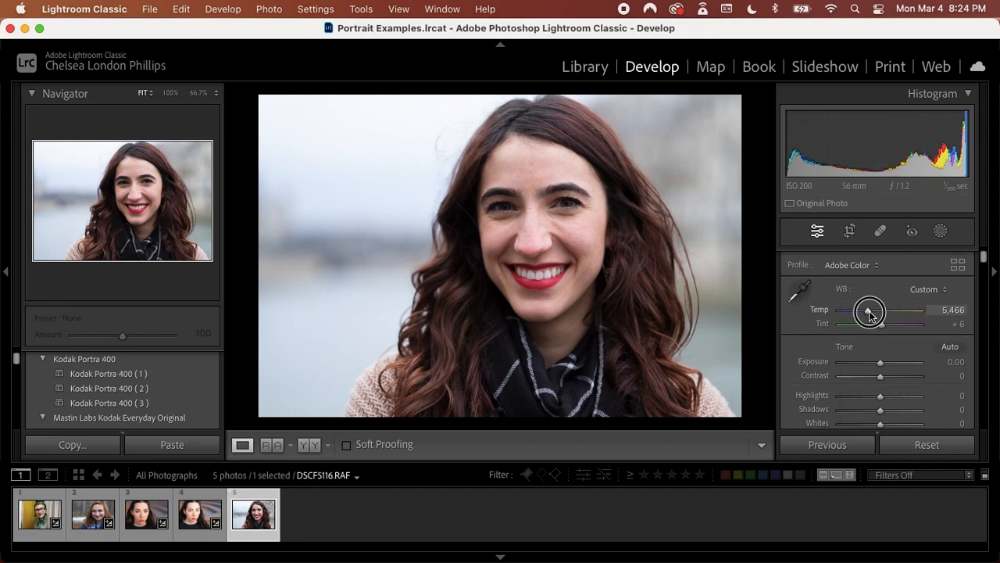
pyautogui.scroll(-5, 858, 368)
pyautogui.scroll(-6, 858, 368)
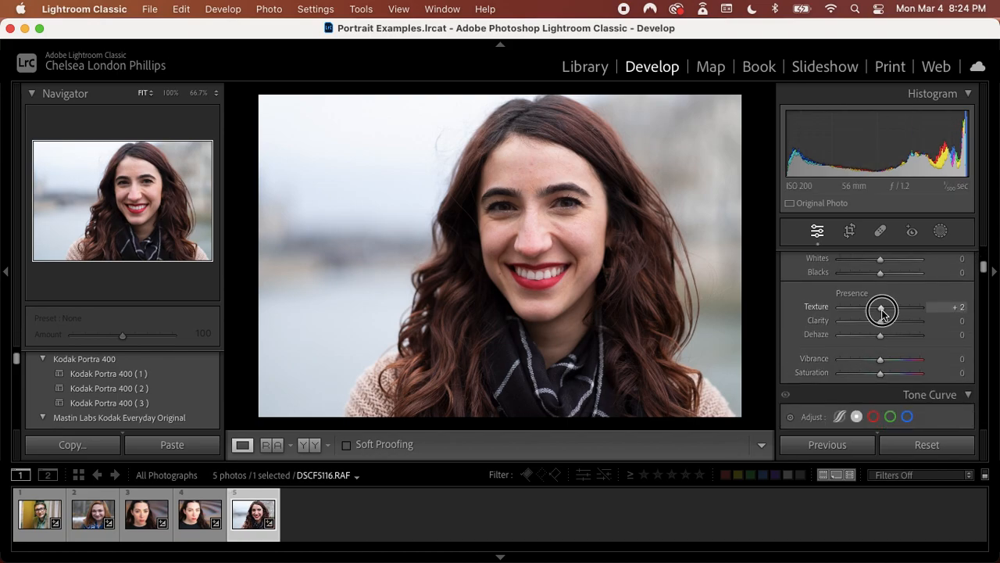
# - Add shadow, midtone and highlight points to the tone curve, with the shadow point at input 69 and output 67
pyautogui.scroll(-4, 862, 356)
pyautogui.scroll(-4, 863, 356)
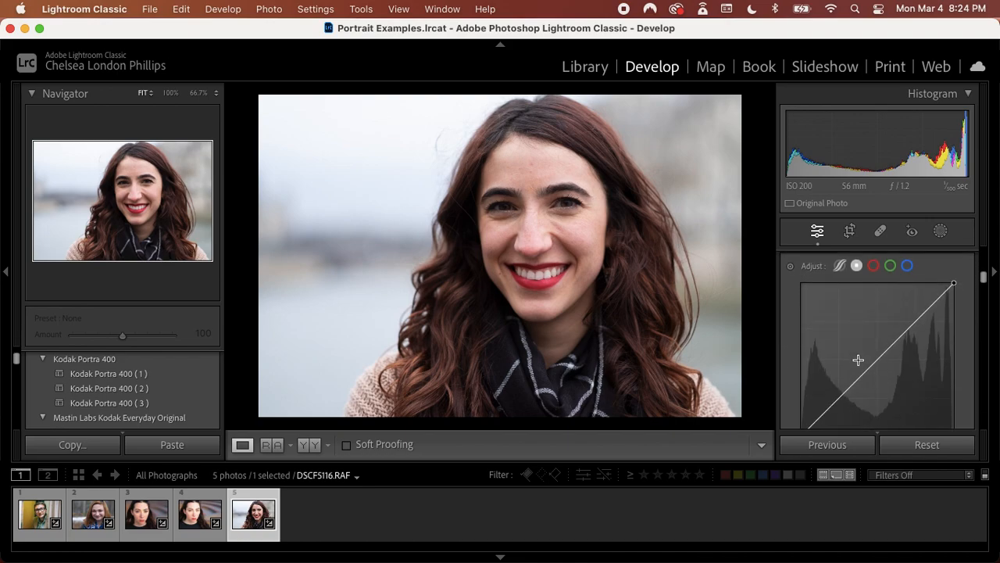
pyautogui.scroll(-2, 838, 395)
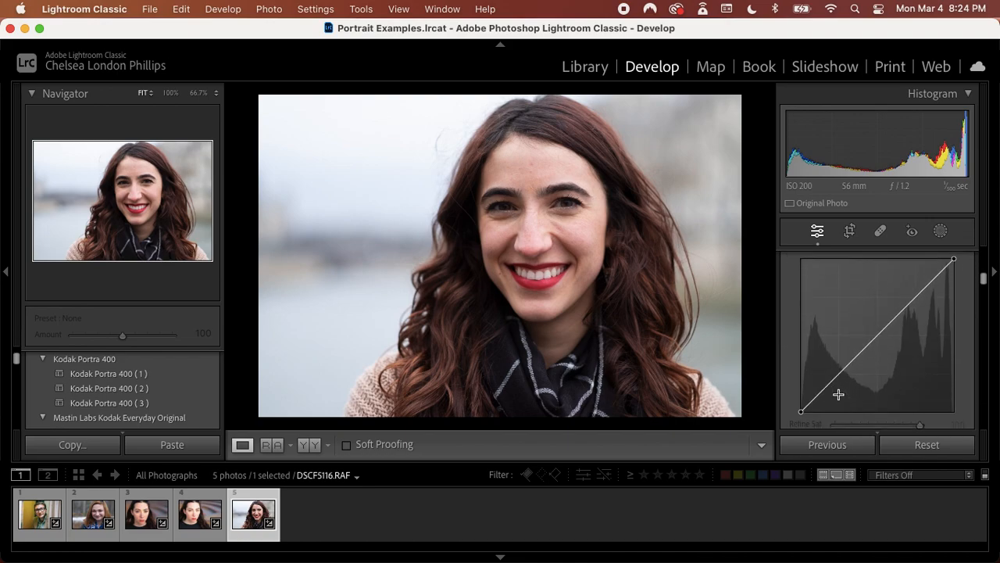
pyautogui.click(876, 337)
pyautogui.moveTo(840, 374); pyautogui.dragTo(839, 372)
pyautogui.moveTo(919, 295); pyautogui.dragTo(919, 296)
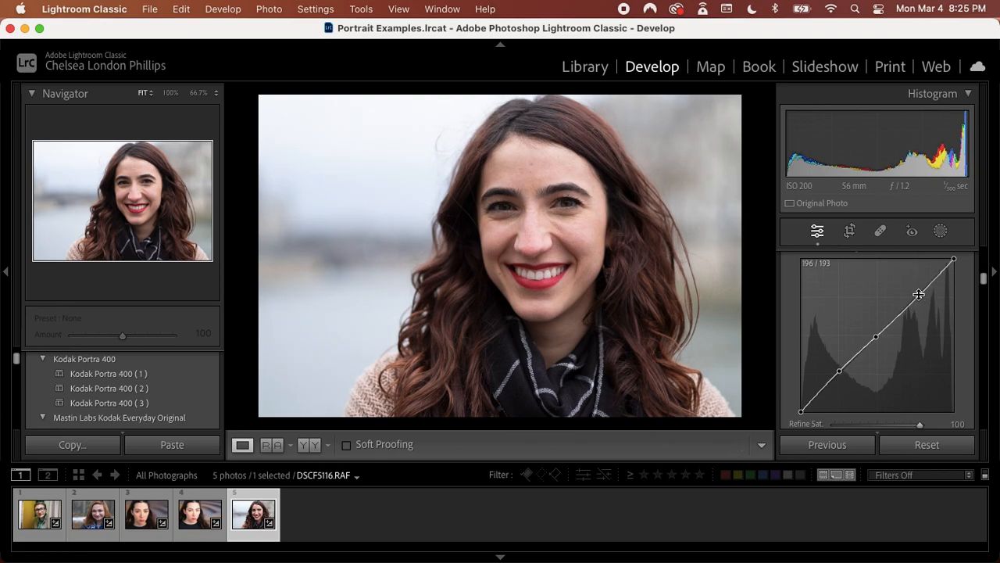
pyautogui.moveTo(840, 371); pyautogui.dragTo(841, 373)
# - Brighten the skin and darken the lips with targeted Luminance adjustments, setting Red to -14, Orange to +19, Yellow to +2 and Magenta to +29
pyautogui.scroll(-10, 841, 372)
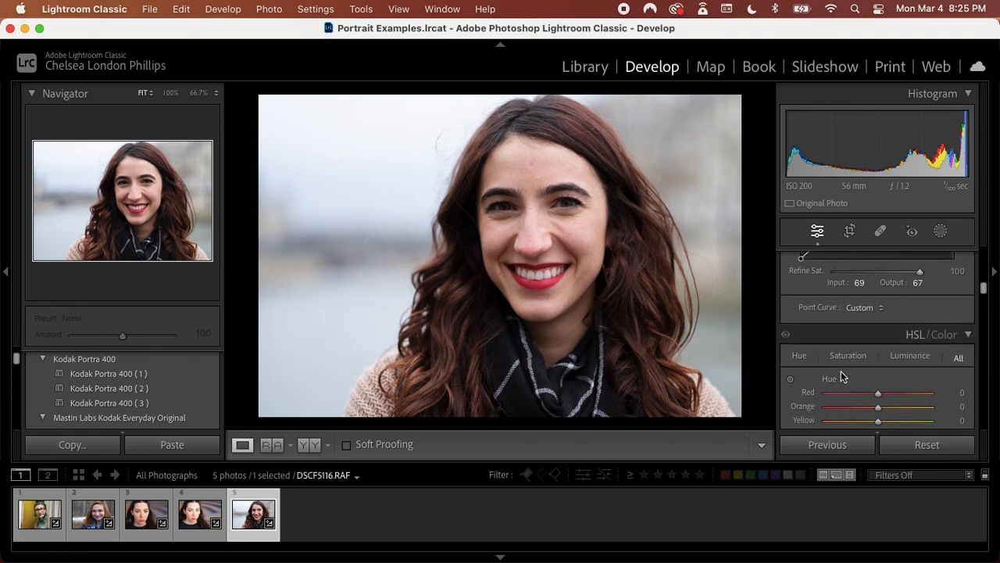
pyautogui.scroll(-3, 841, 371)
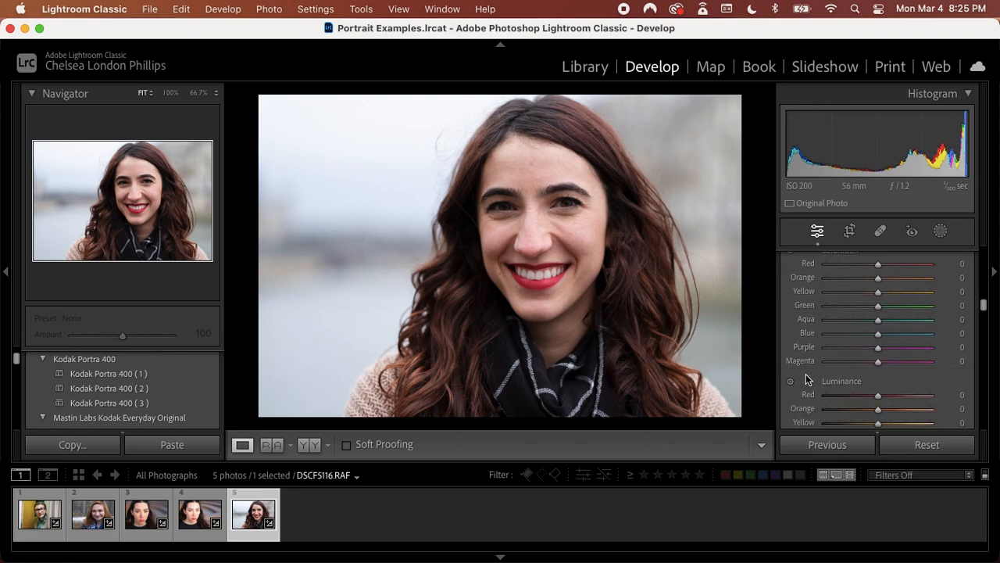
pyautogui.click(791, 381)
pyautogui.moveTo(591, 275); pyautogui.dragTo(580, 234)
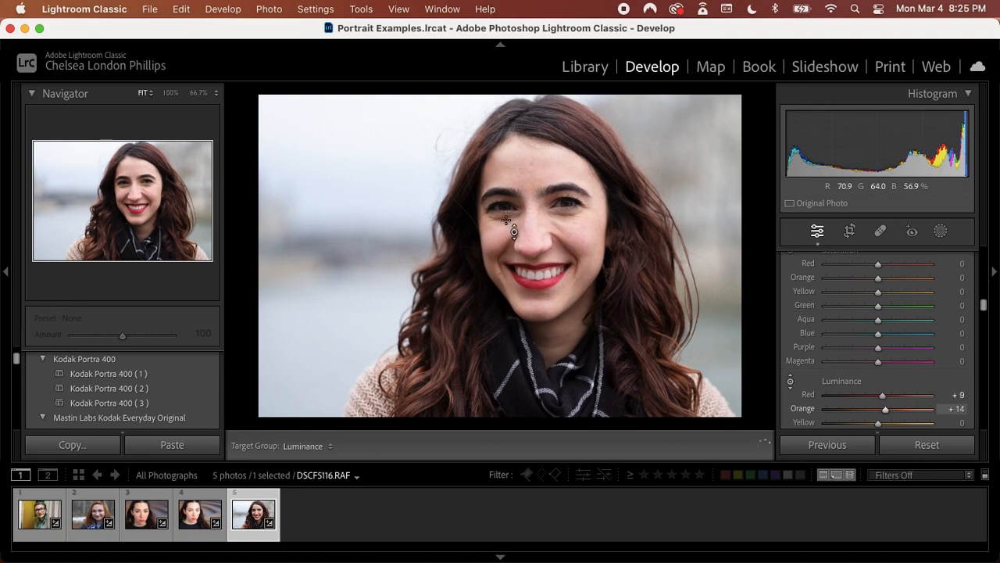
pyautogui.scroll(-2, 858, 383)
pyautogui.scroll(-2, 857, 383)
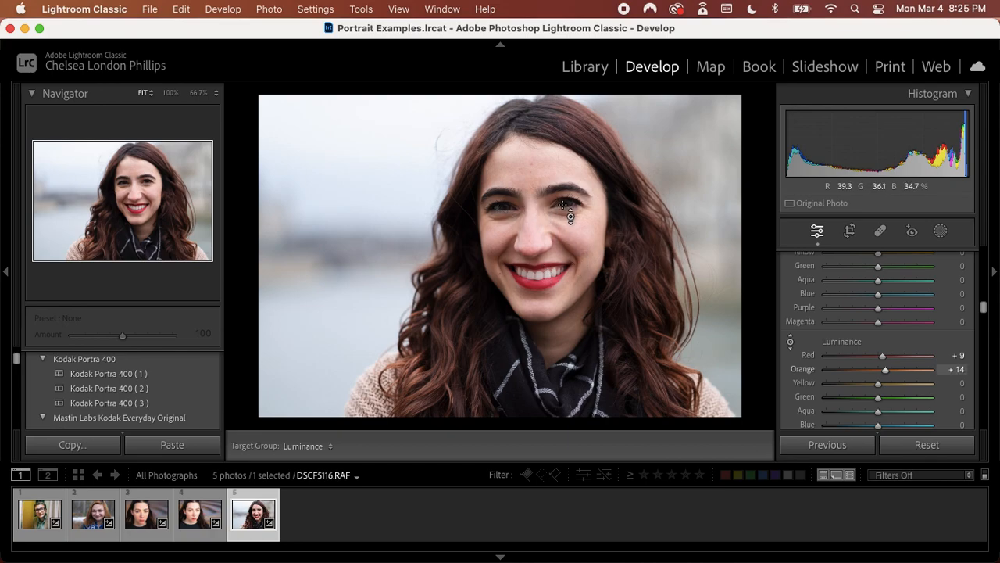
pyautogui.moveTo(645, 258); pyautogui.dragTo(644, 254)
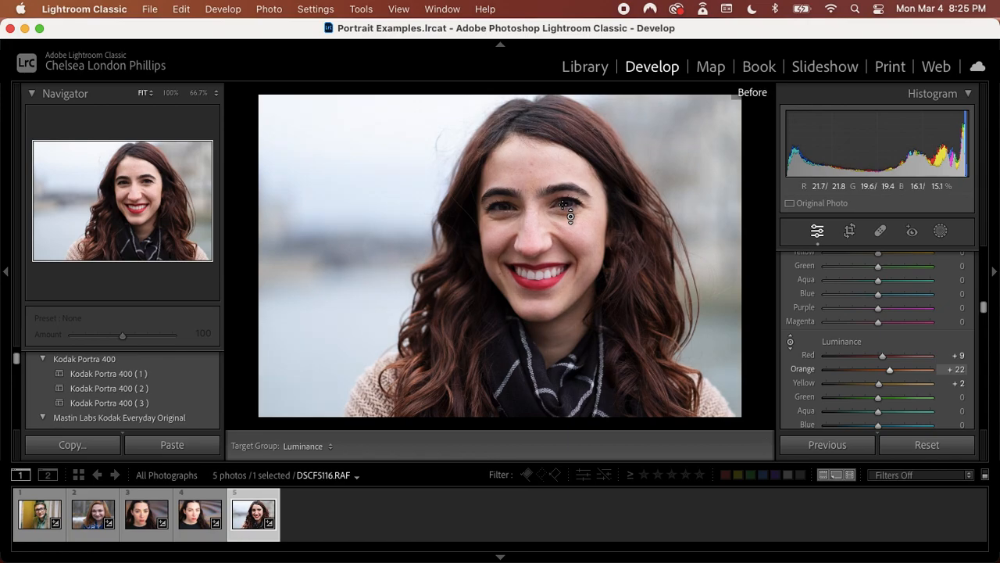
pyautogui.scroll(-3, 916, 398)
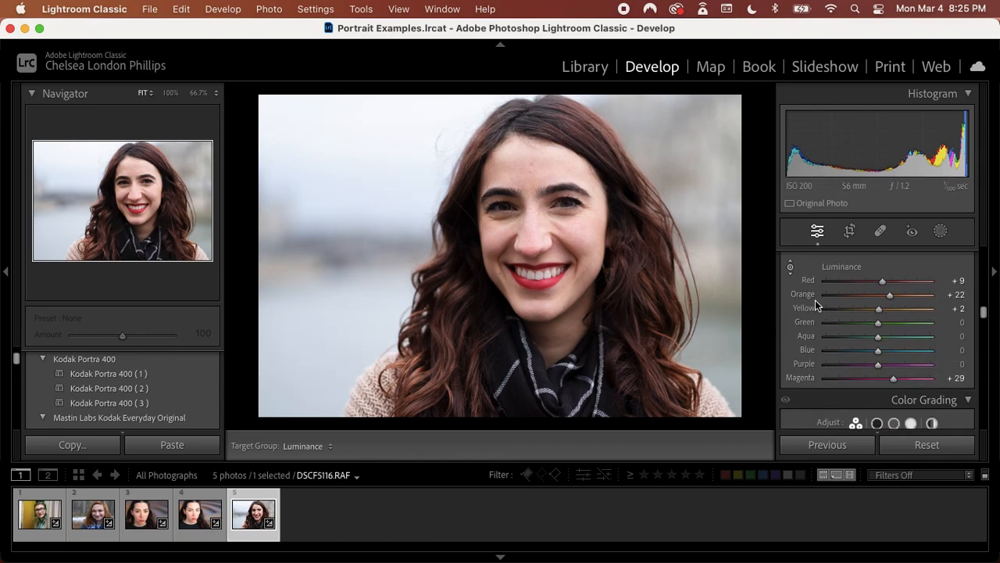
pyautogui.moveTo(556, 280); pyautogui.dragTo(561, 328)
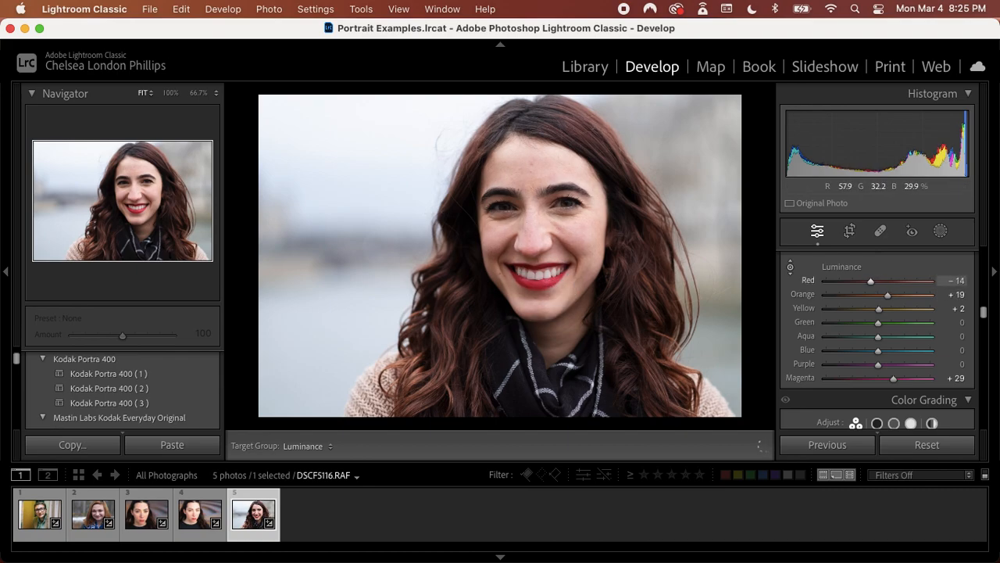
# - Refine the tone curve by moving the shadow point to 73/67 and the highlight point to 188/194
pyautogui.scroll(4, 895, 326)
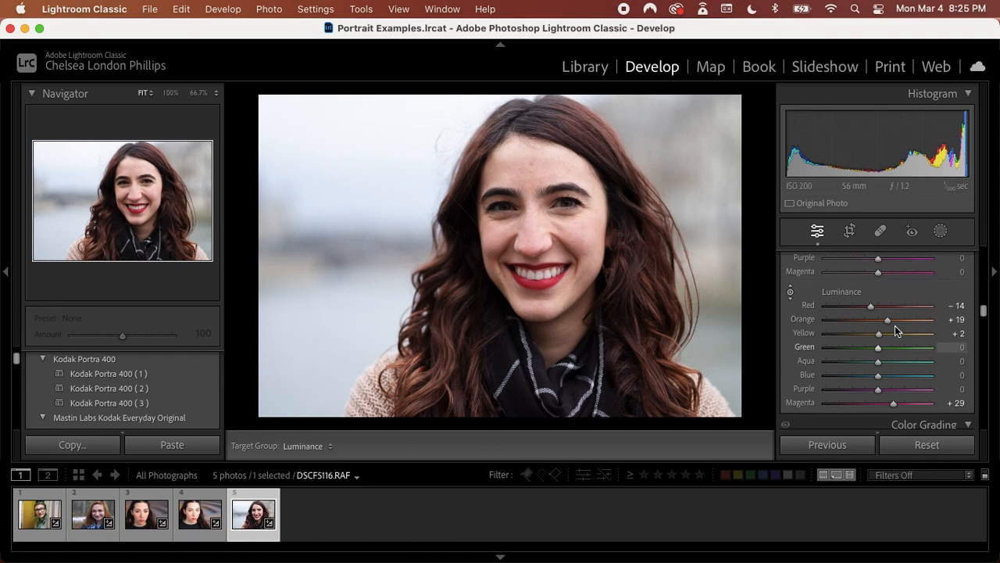
pyautogui.scroll(3, 895, 327)
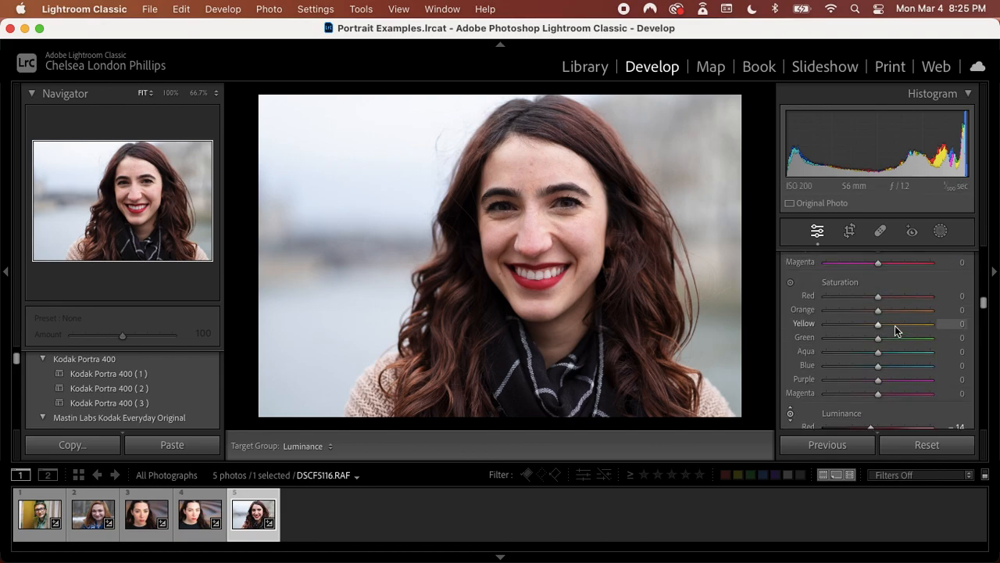
pyautogui.scroll(12, 895, 325)
pyautogui.scroll(2, 896, 326)
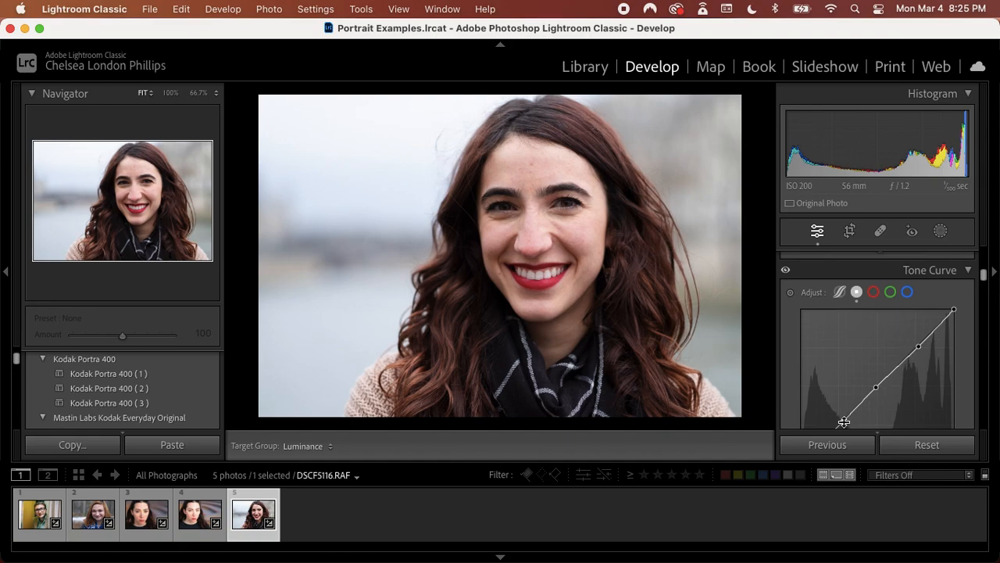
pyautogui.click(842, 422)
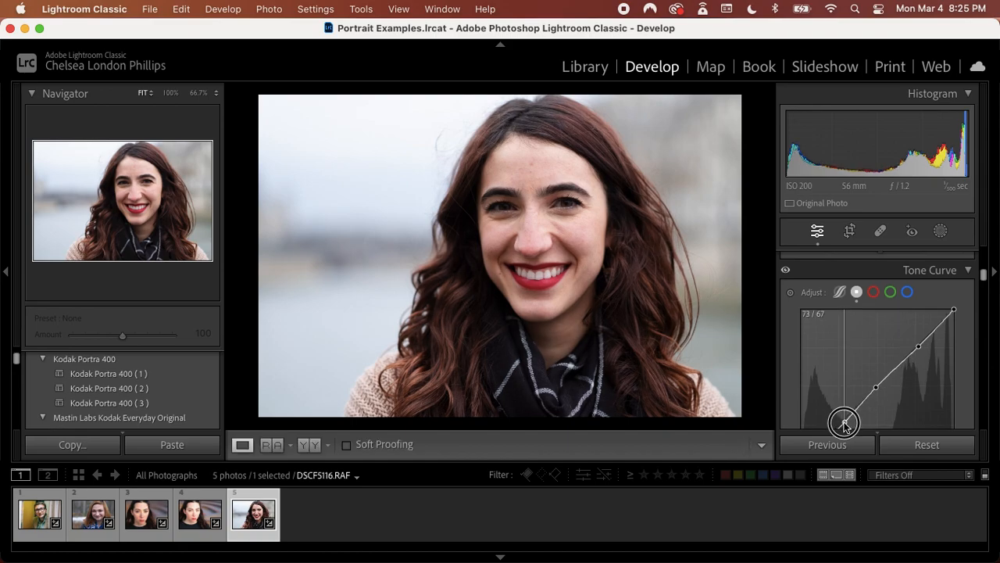
pyautogui.click(918, 346)
pyautogui.moveTo(916, 347); pyautogui.dragTo(915, 348)
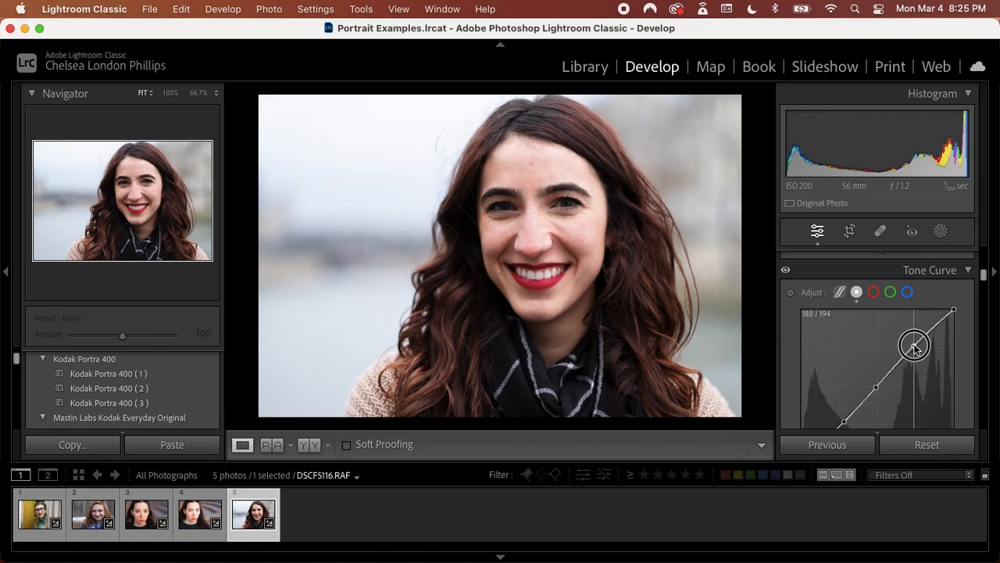
# - Set the photo's Exposure to +0.15 and compare the edit with the original
pyautogui.scroll(5, 916, 347)
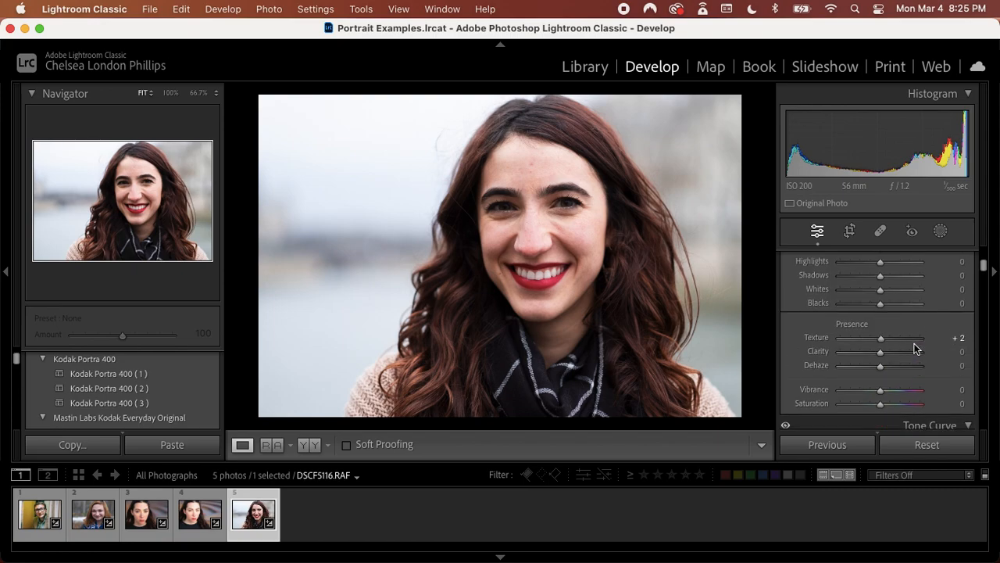
pyautogui.scroll(2, 891, 349)
pyautogui.scroll(2, 891, 349)
pyautogui.moveTo(881, 310); pyautogui.dragTo(881, 314)
pyautogui.press('\\')
pyautogui.press('\\')
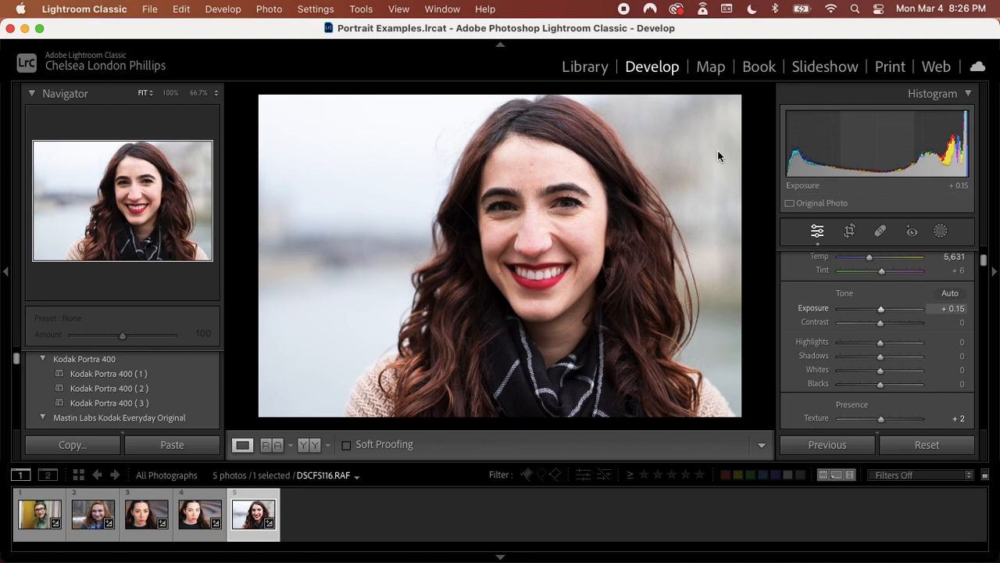
# - Create a brush mask with Feather, Flow and Density at 100 and paint over the eye at the right of the portrait
pyautogui.click(498, 205)
pyautogui.moveTo(623, 186); pyautogui.dragTo(525, 256)
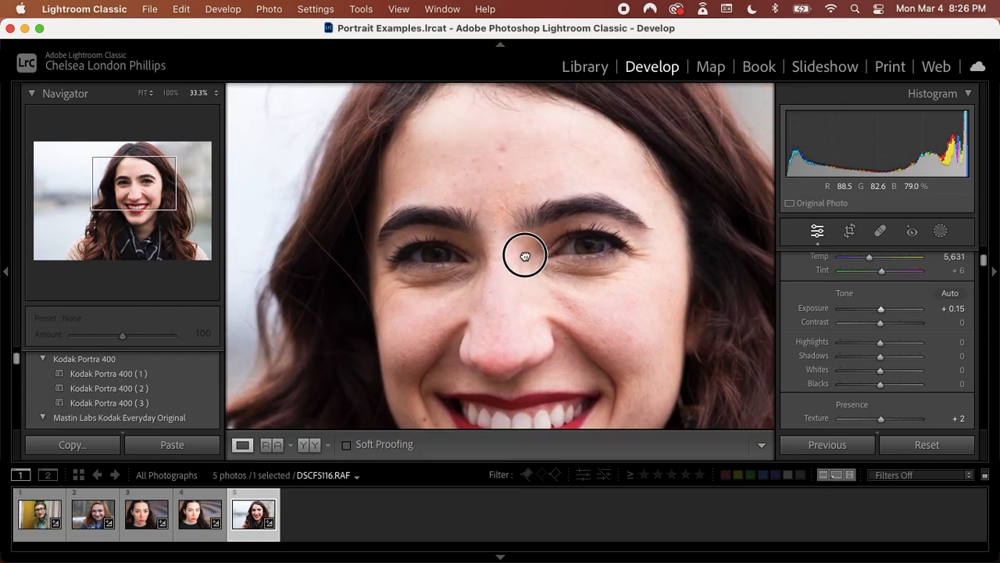
pyautogui.click(591, 249)
pyautogui.moveTo(592, 249); pyautogui.dragTo(386, 287)
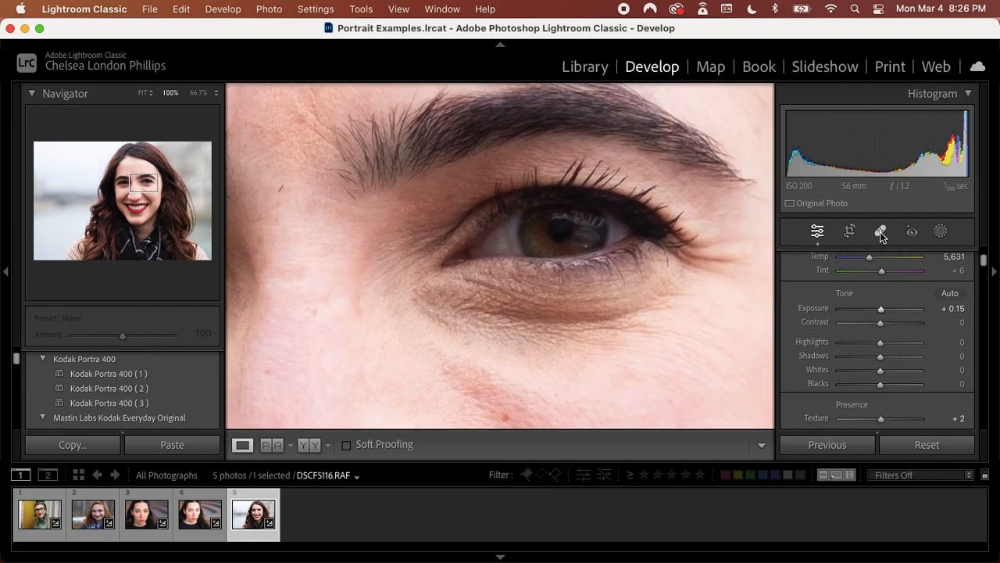
pyautogui.click(941, 231)
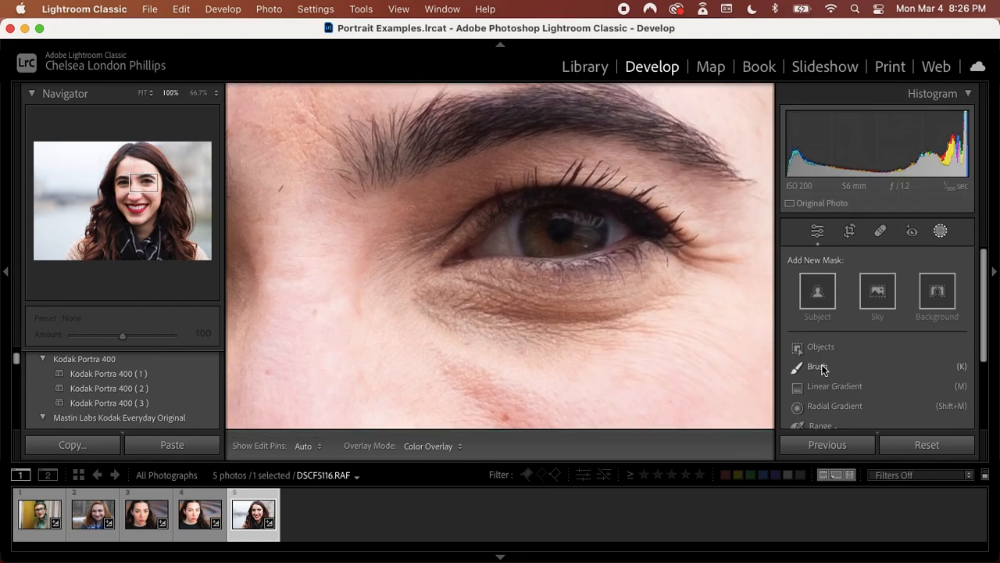
pyautogui.click(818, 367)
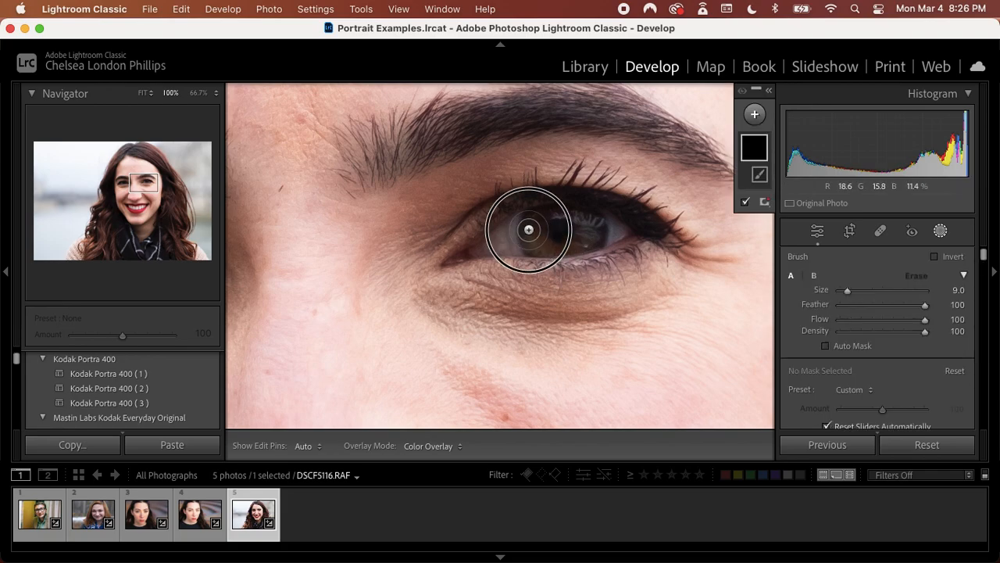
pyautogui.moveTo(492, 244)
pyautogui.mouseDown()
pyautogui.moveTo(607, 230)
pyautogui.moveTo(509, 232)
pyautogui.mouseUp()
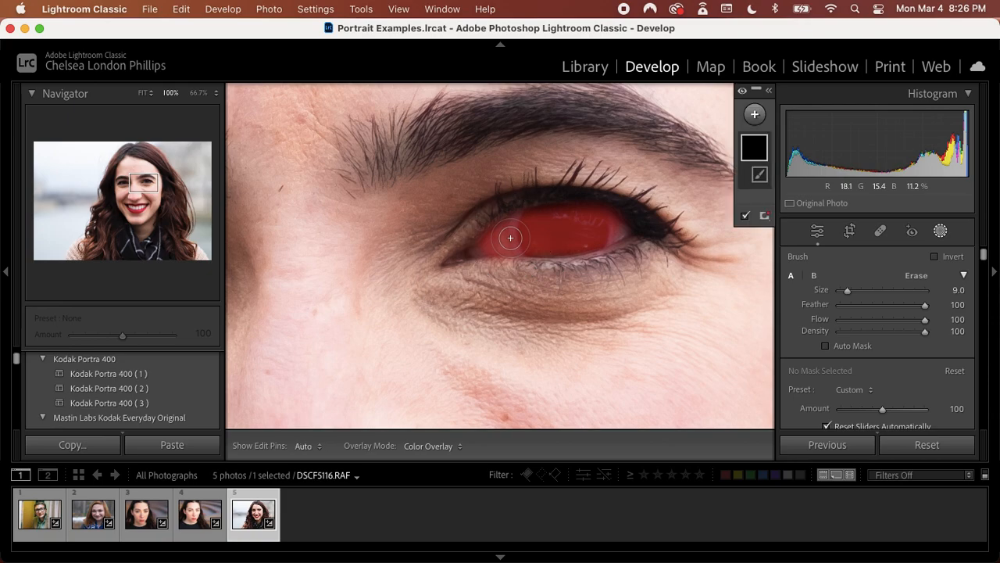
# - Extend the same mask over the portrait's other eye with a brush of size 7
pyautogui.press('[')
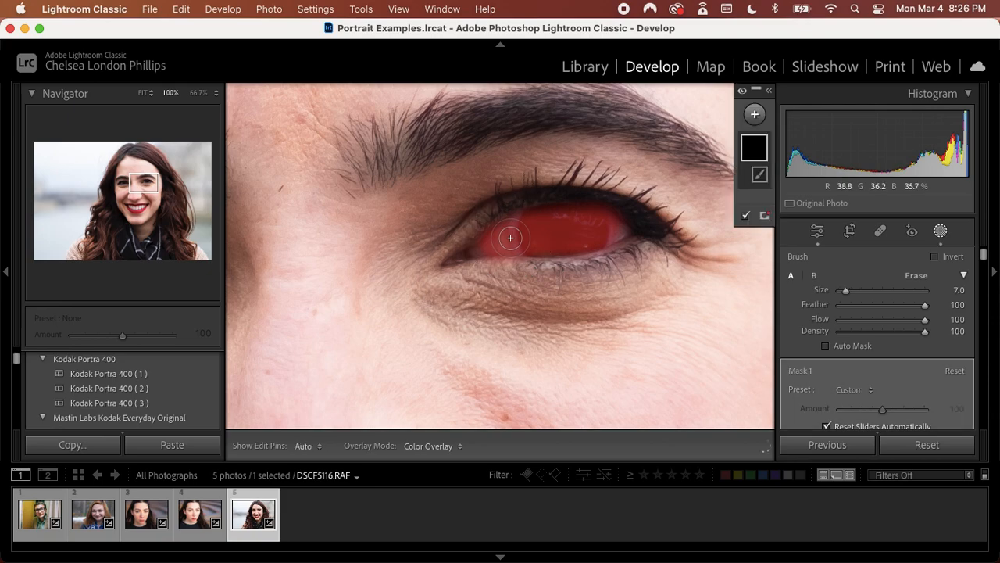
pyautogui.click(125, 188)
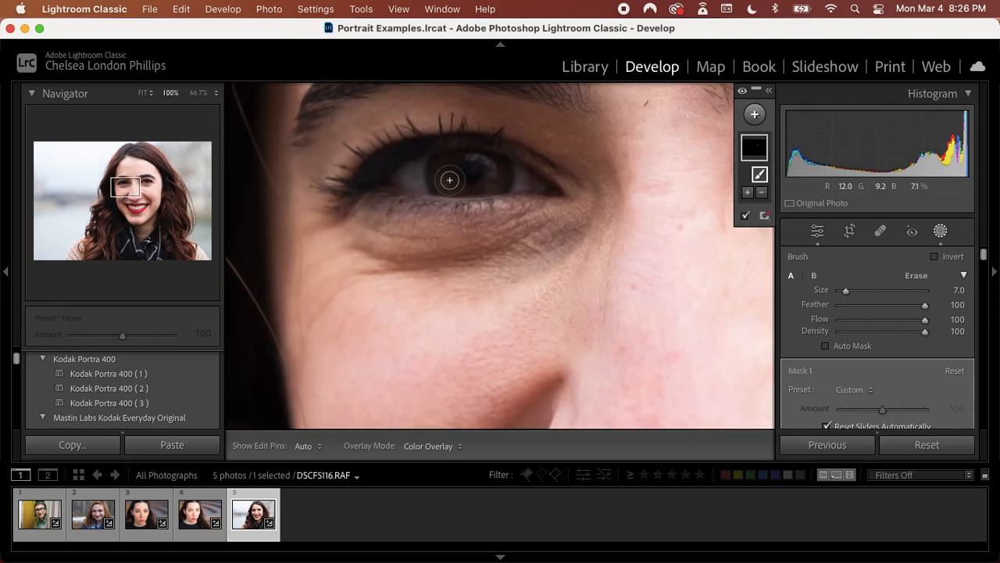
pyautogui.moveTo(428, 176)
pyautogui.mouseDown()
pyautogui.moveTo(526, 181)
pyautogui.moveTo(493, 169)
pyautogui.moveTo(410, 180)
pyautogui.moveTo(508, 181)
pyautogui.mouseUp()
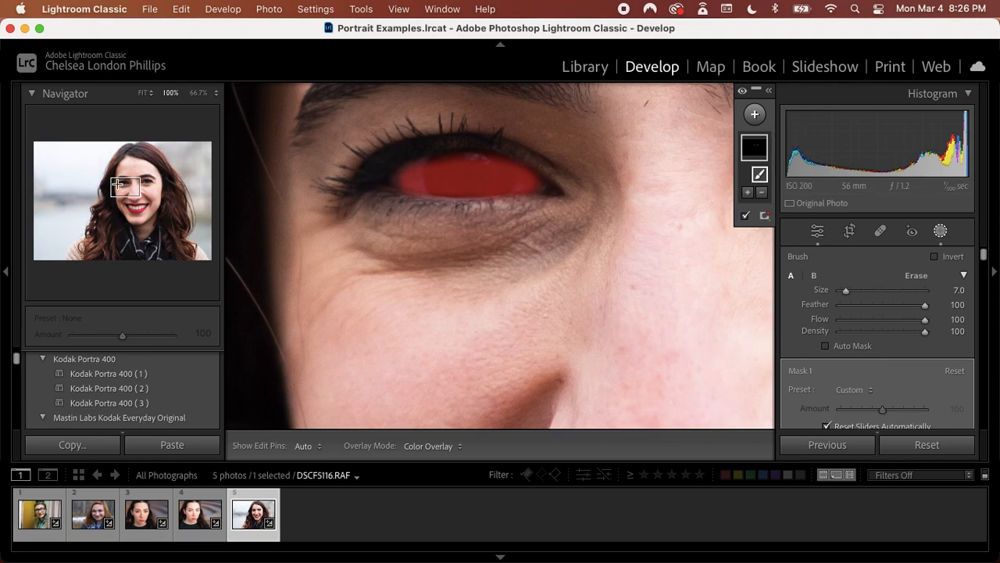
pyautogui.moveTo(123, 188); pyautogui.dragTo(132, 186)
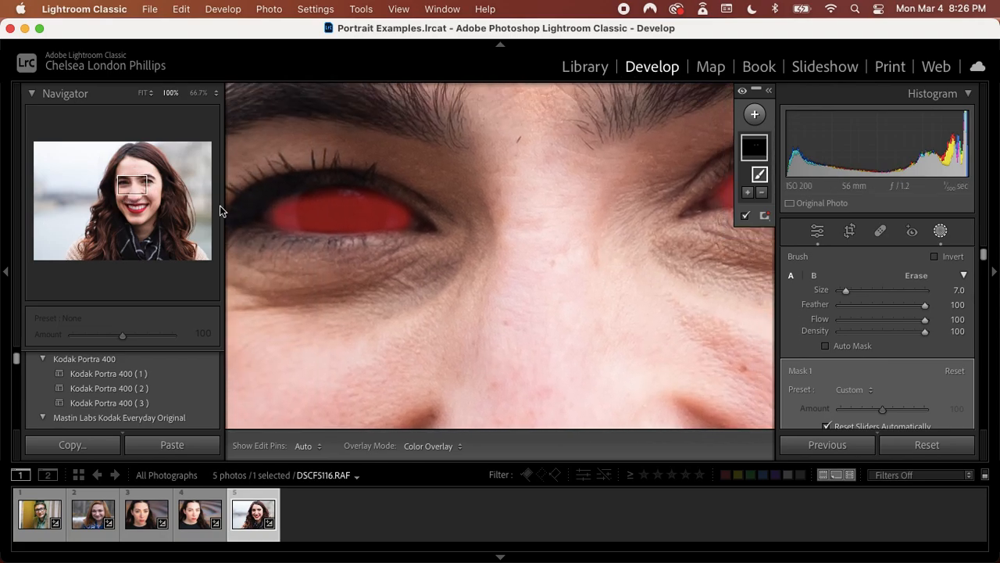
pyautogui.press('super+minus')
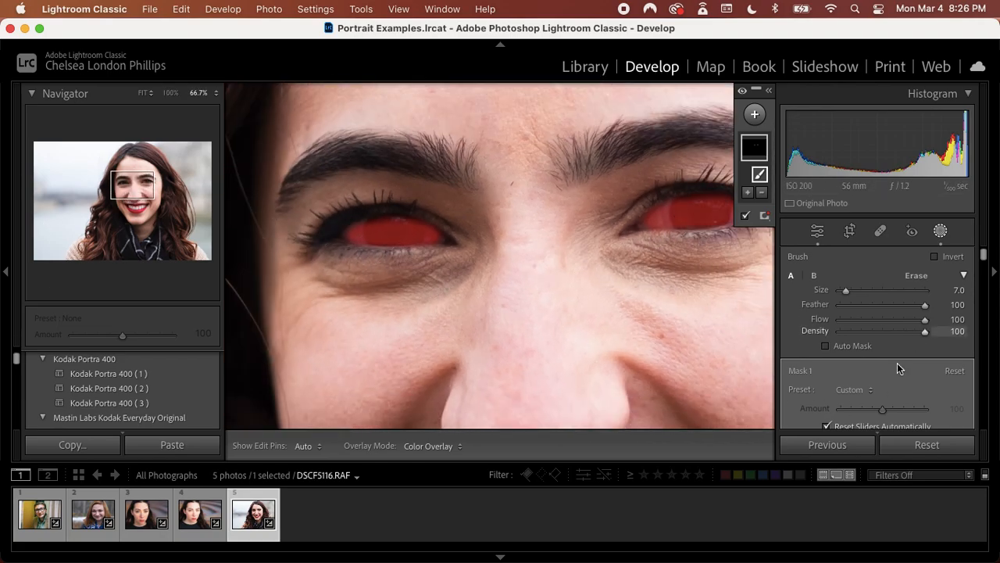
# - Adjust the tone within the eye mask and set its Sharpness to 11
pyautogui.scroll(-5, 899, 373)
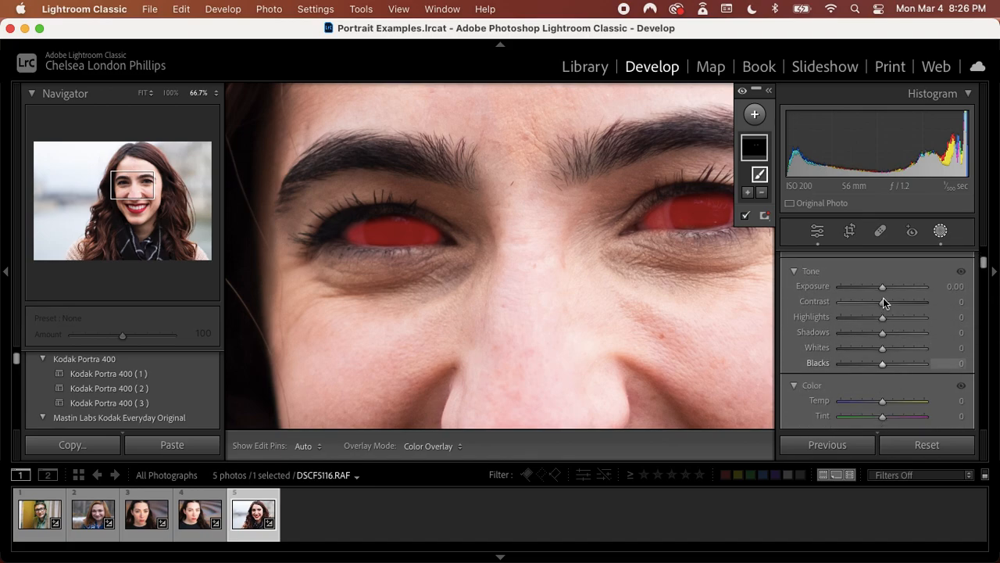
pyautogui.moveTo(882, 320); pyautogui.dragTo(891, 348)
pyautogui.scroll(-6, 891, 348)
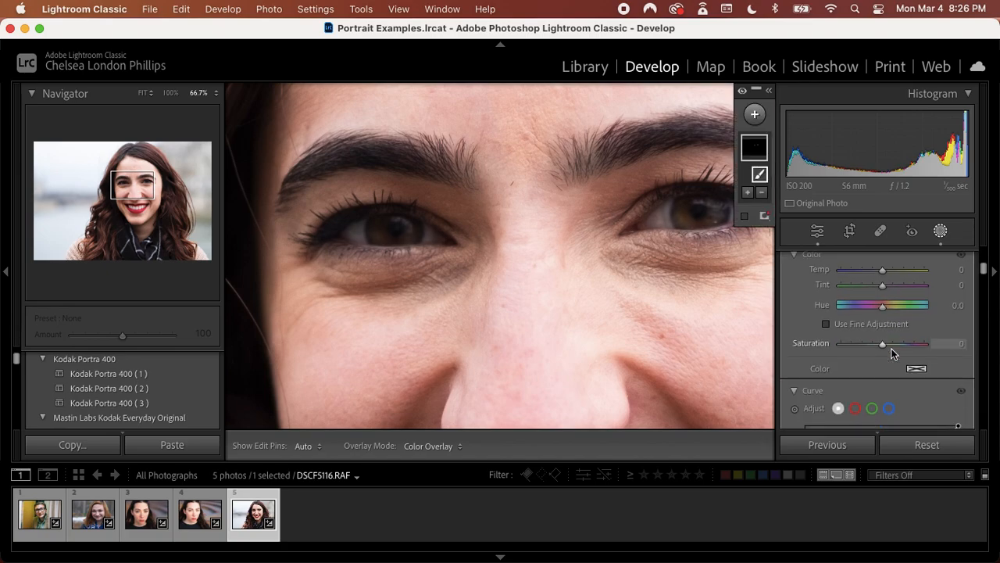
pyautogui.scroll(-8, 892, 350)
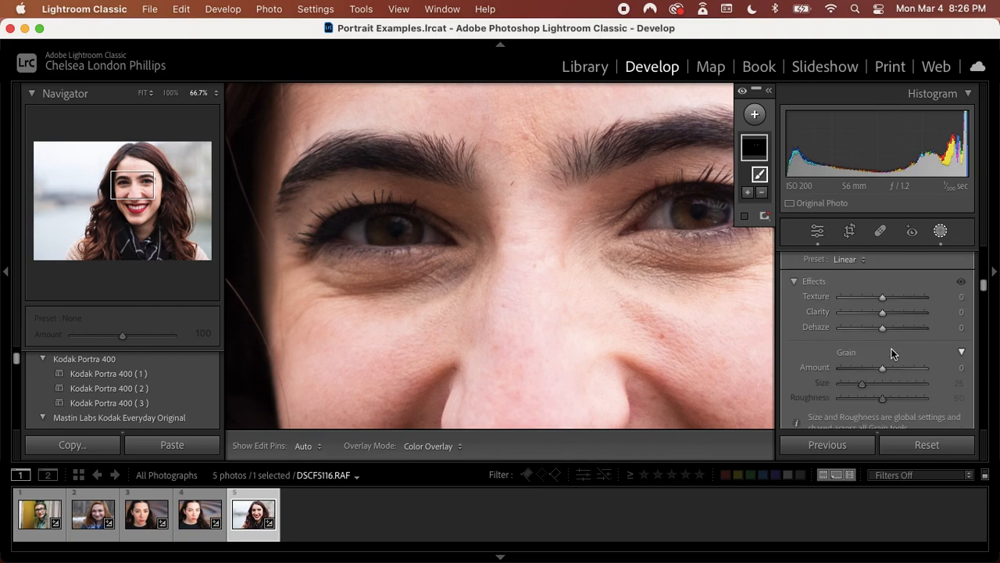
pyautogui.scroll(-3, 891, 349)
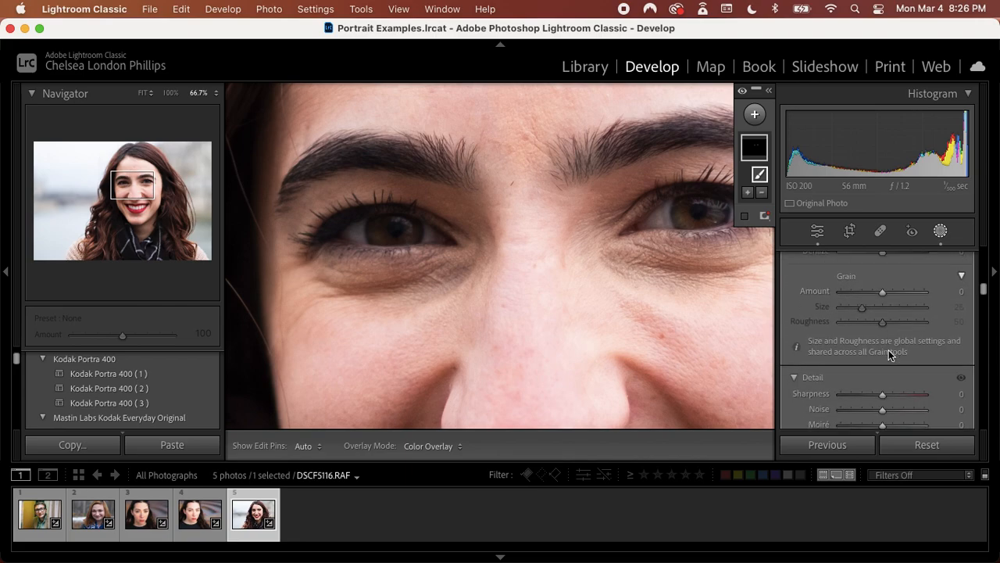
pyautogui.moveTo(883, 397); pyautogui.dragTo(888, 399)
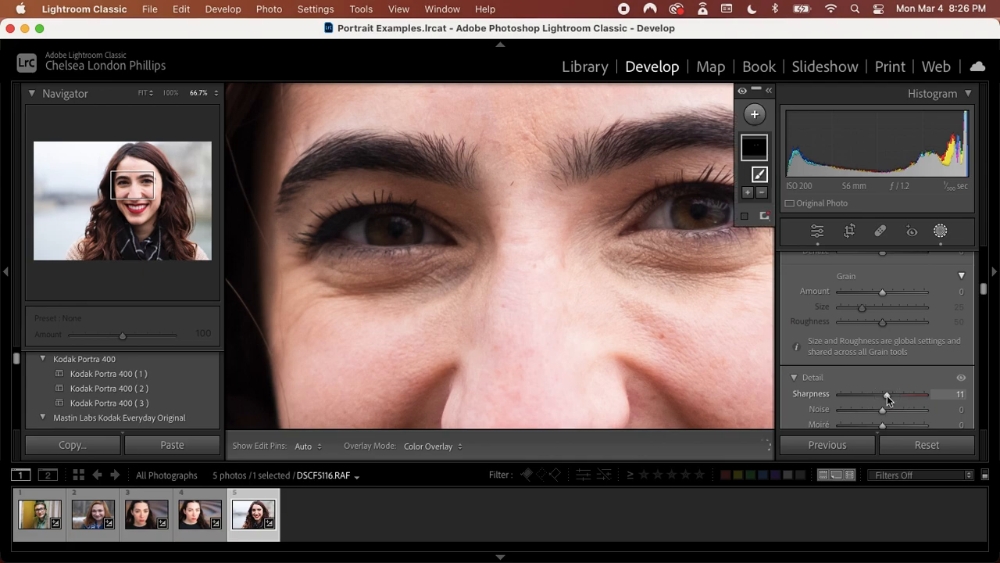
# - Darken the reds with a targeted Luminance adjustment on the photo, setting Red to -35 and Orange to +8
pyautogui.click(818, 231)
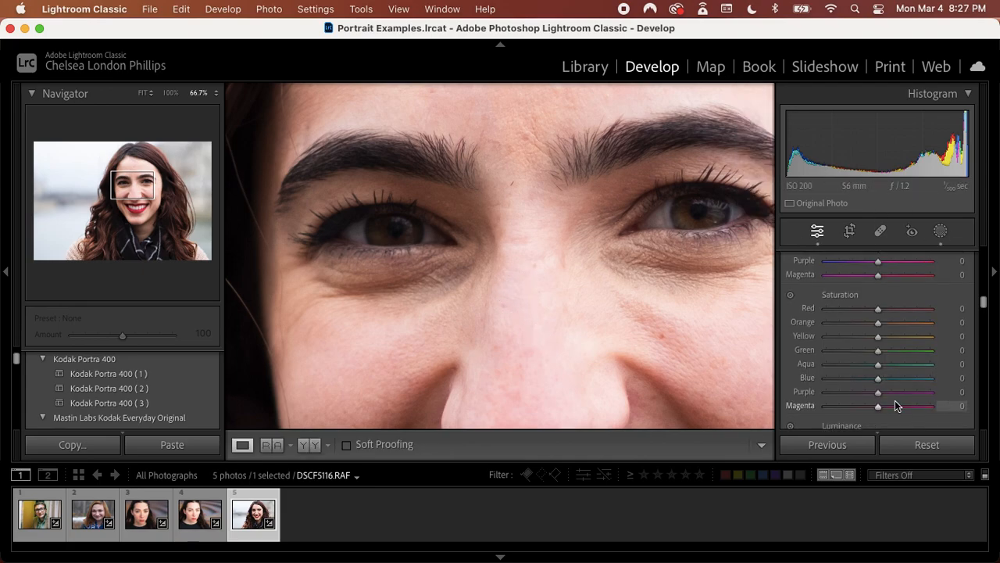
pyautogui.scroll(-3, 895, 400)
pyautogui.click(790, 378)
pyautogui.moveTo(540, 328); pyautogui.dragTo(541, 375)
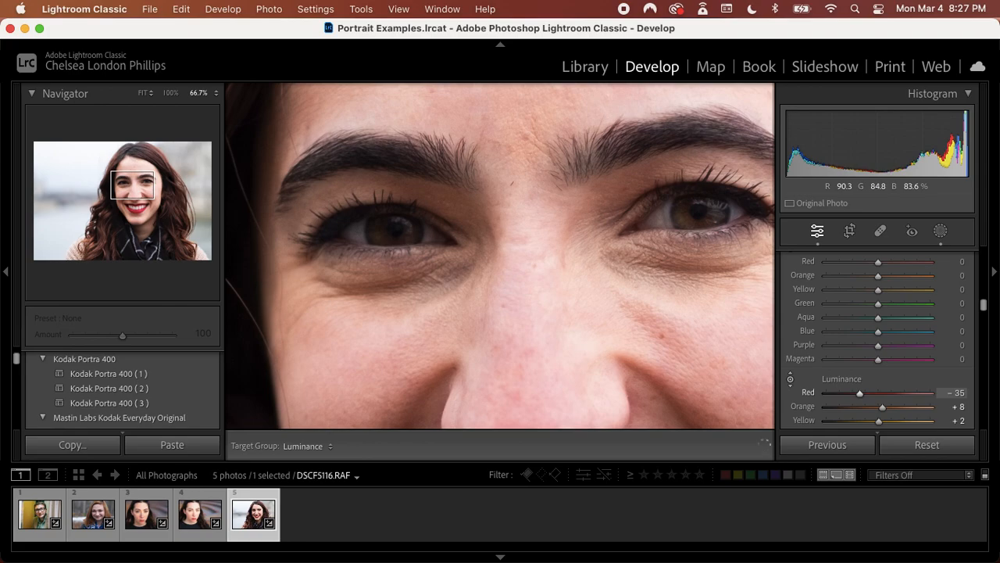
# - Fit the whole portrait in view and compare the edit with the original several times
pyautogui.click(146, 93)
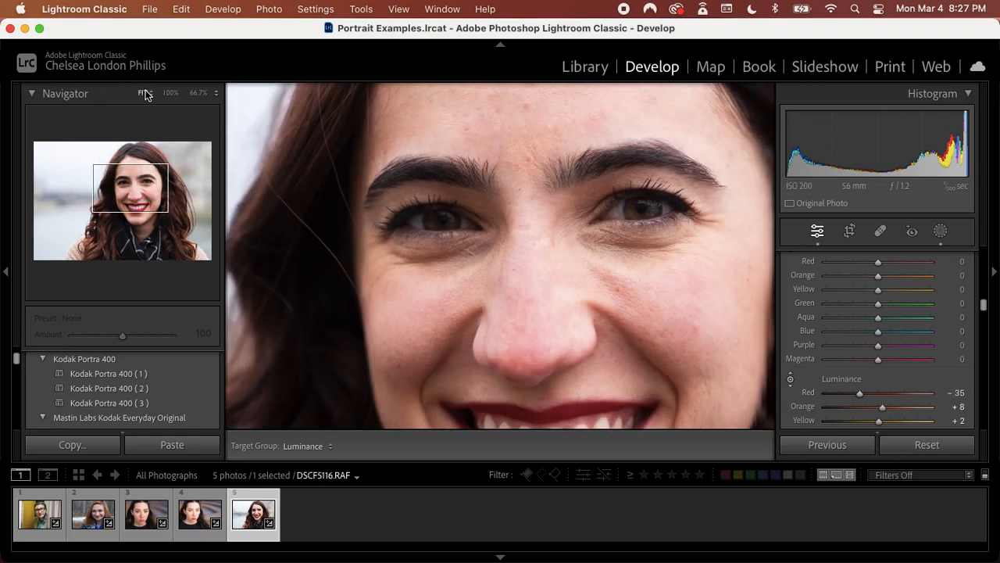
pyautogui.press('\\')
pyautogui.press('\\')
pyautogui.press('\\')
pyautogui.press('\\')
pyautogui.press('\\')
pyautogui.press('\\')
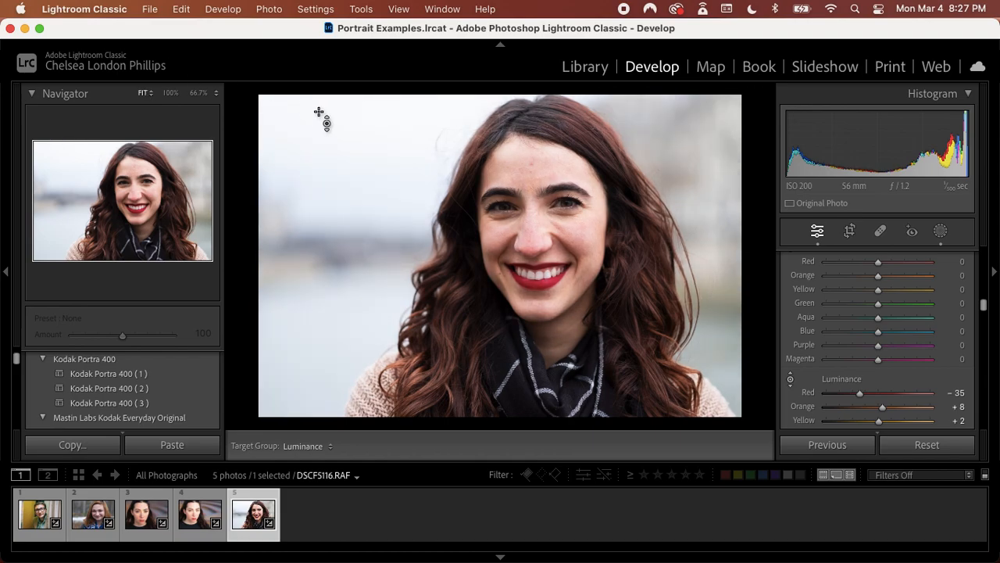
pyautogui.click(182, 8)
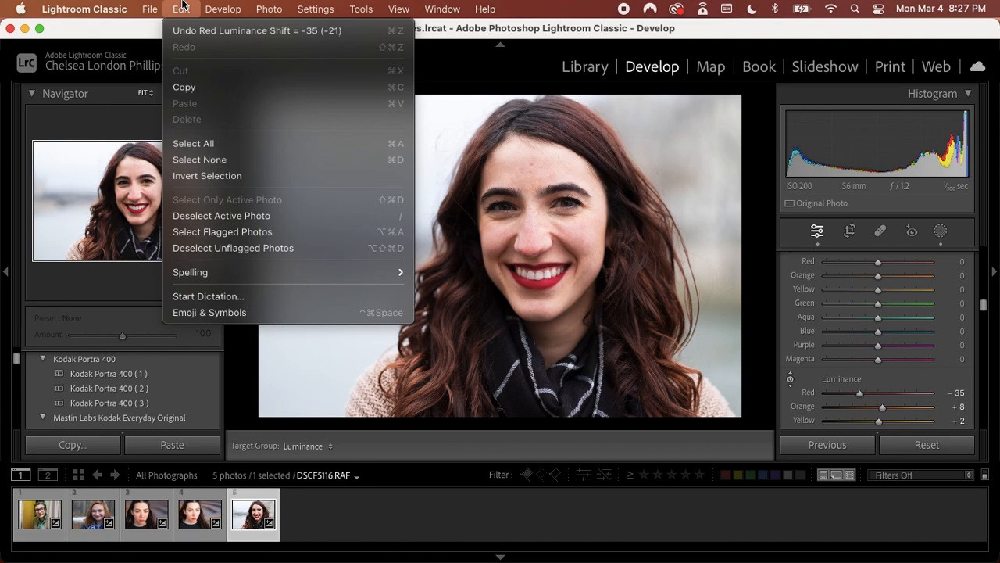
pyautogui.moveTo(153, 8)
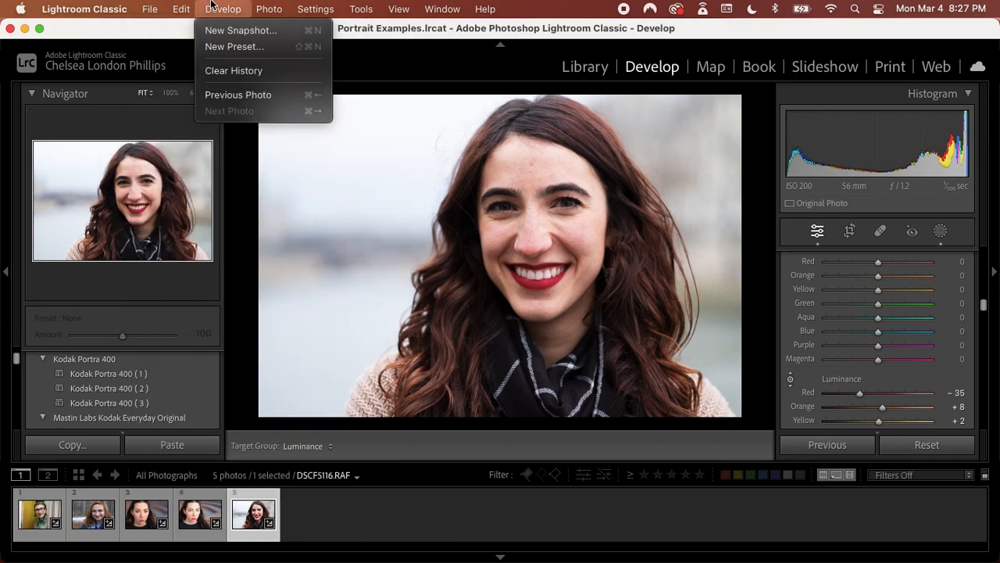
pyautogui.moveTo(195, 7)
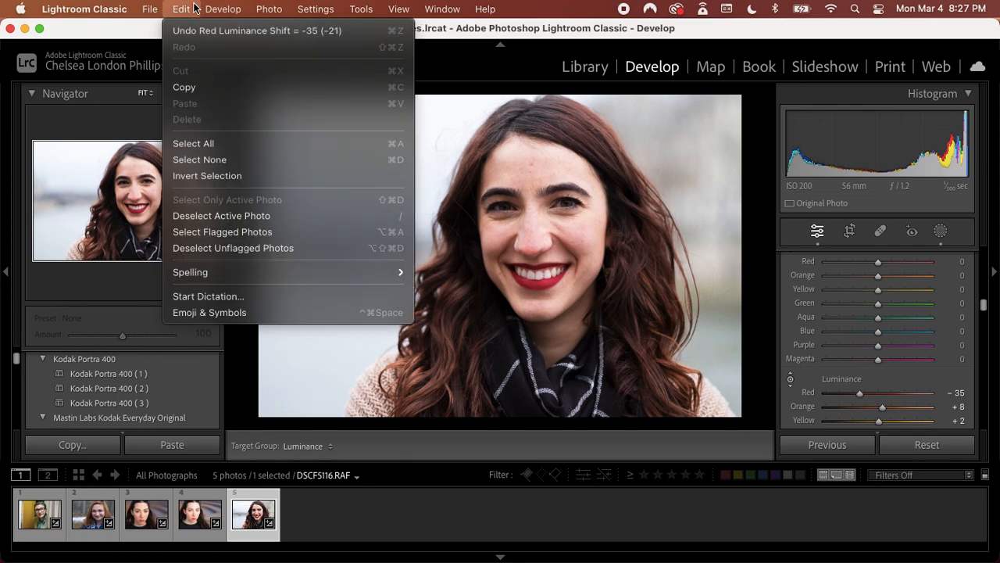
pyautogui.moveTo(286, 4)
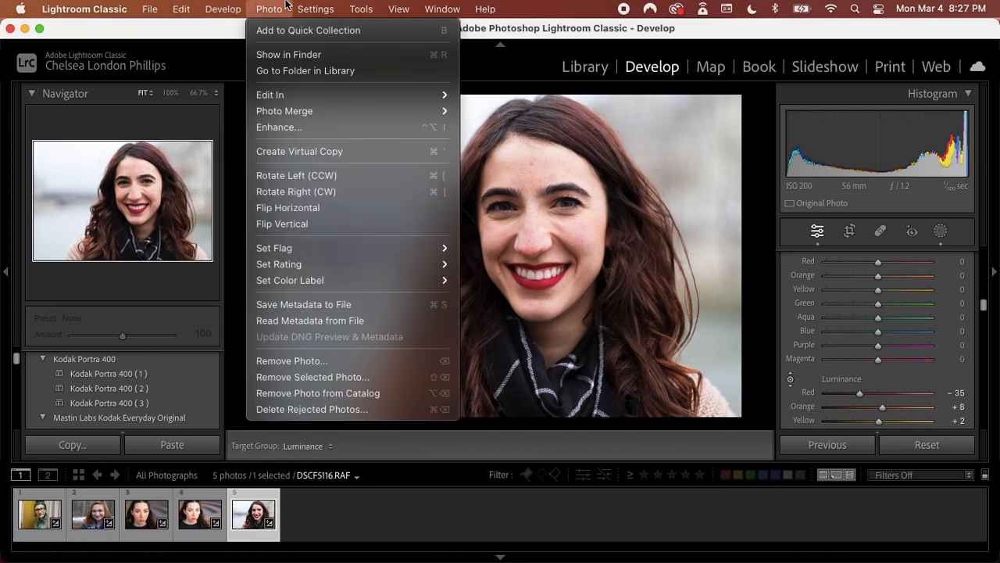
pyautogui.click(286, 6)
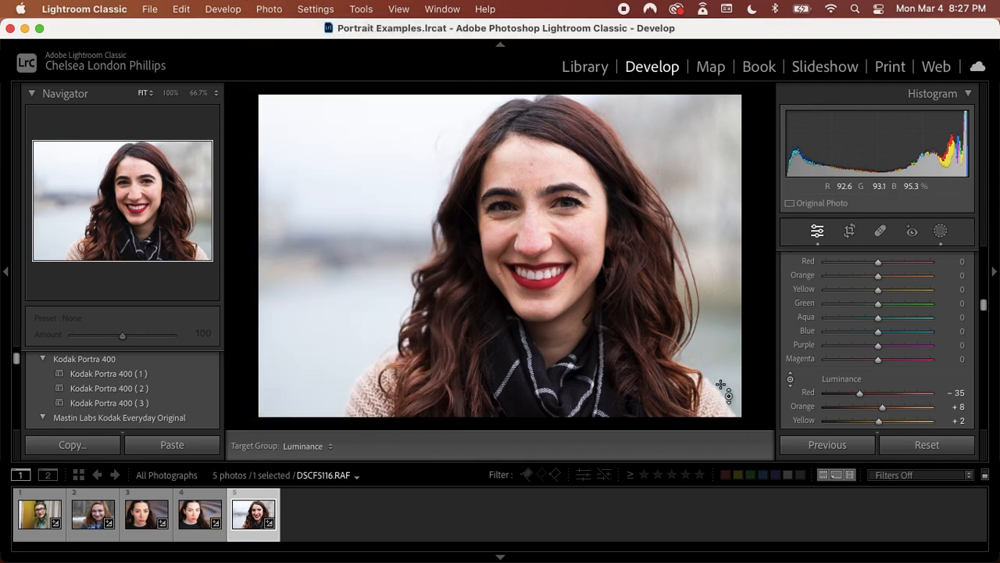
pyautogui.click(940, 231)
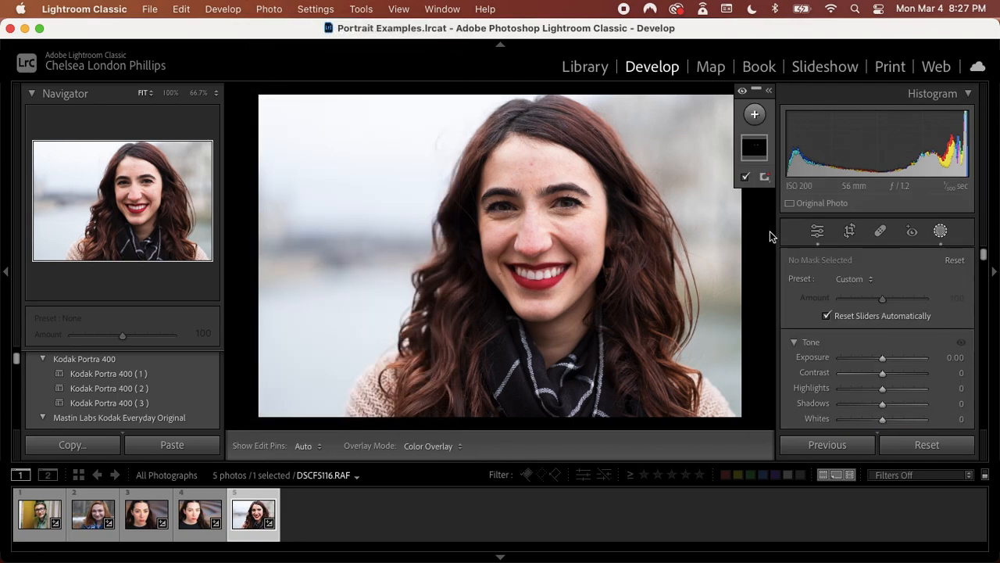
pyautogui.click(817, 231)
# - Open the edited portrait in Adobe Photoshop 2024 and switch to Photoshop
pyautogui.rightClick(570, 342)
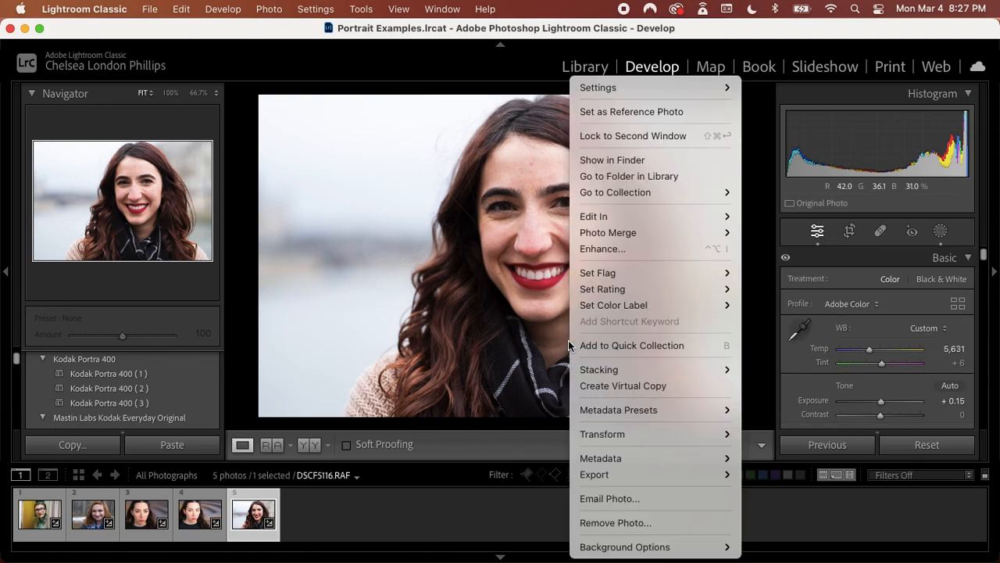
pyautogui.moveTo(599, 224)
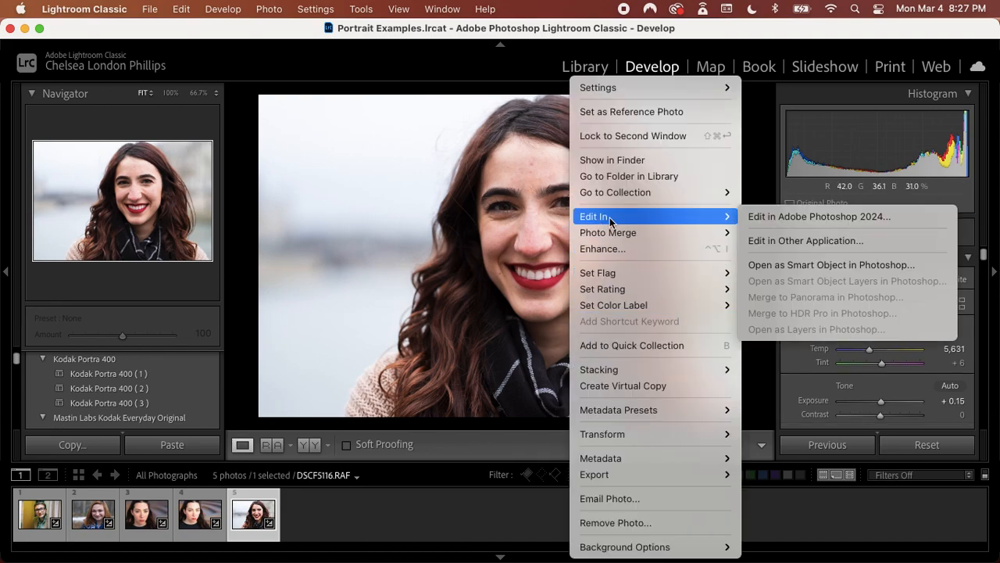
pyautogui.click(769, 218)
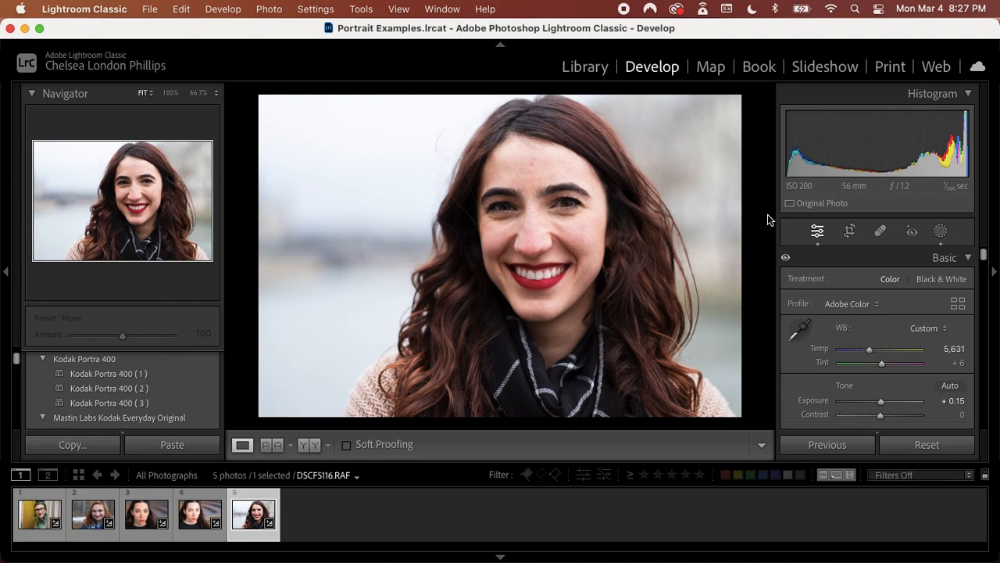
pyautogui.moveTo(588, 559)
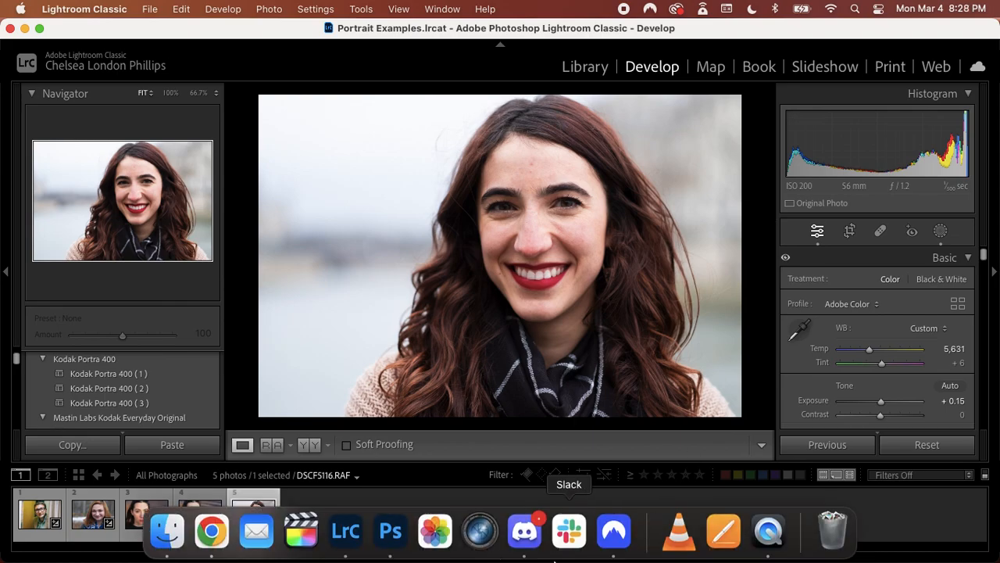
pyautogui.click(395, 550)
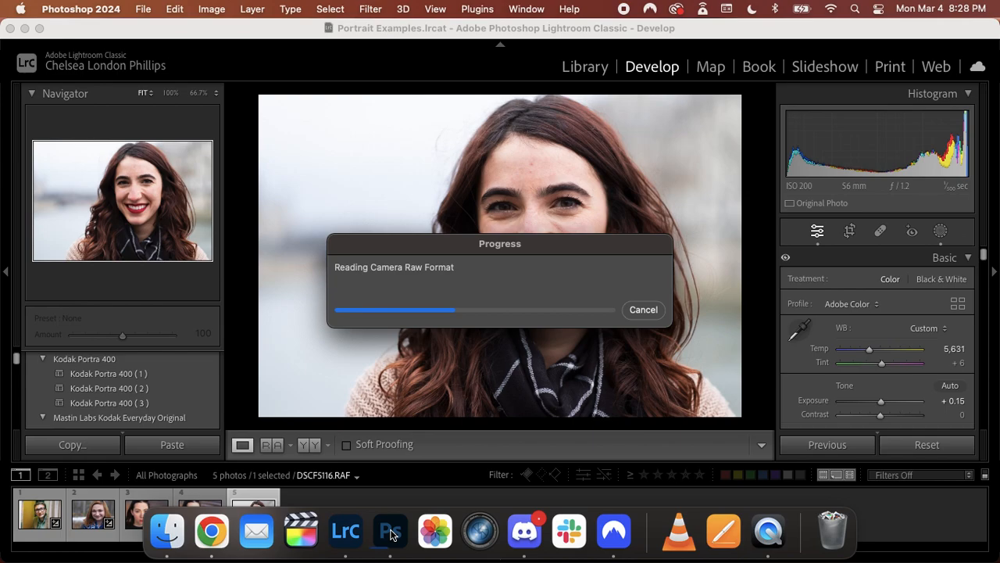
pyautogui.rightClick(390, 535)
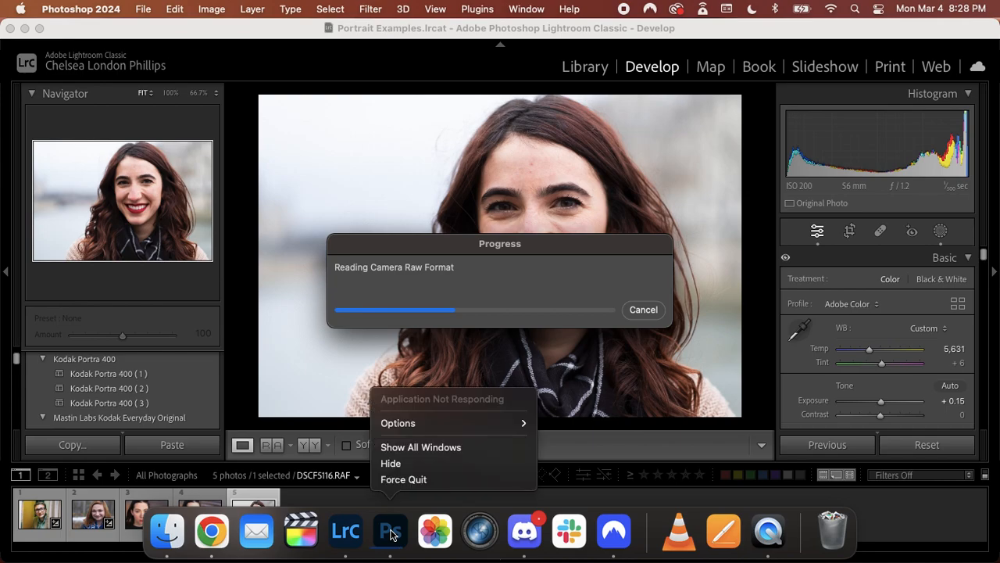
pyautogui.click(391, 534)
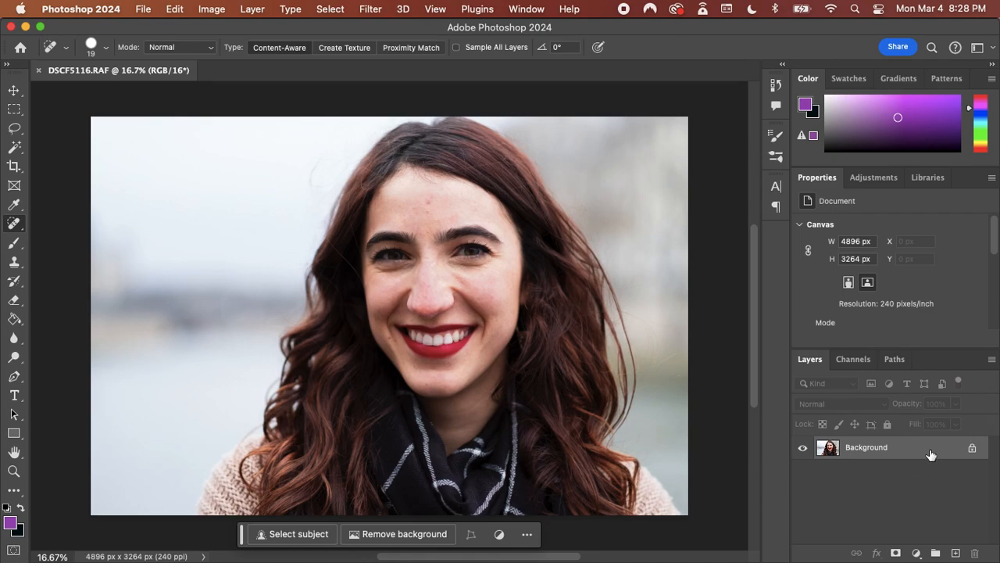
# - Add three empty layers above the Background layer and delete all three together
pyautogui.click(955, 553)
pyautogui.click(955, 553)
pyautogui.click(955, 552)
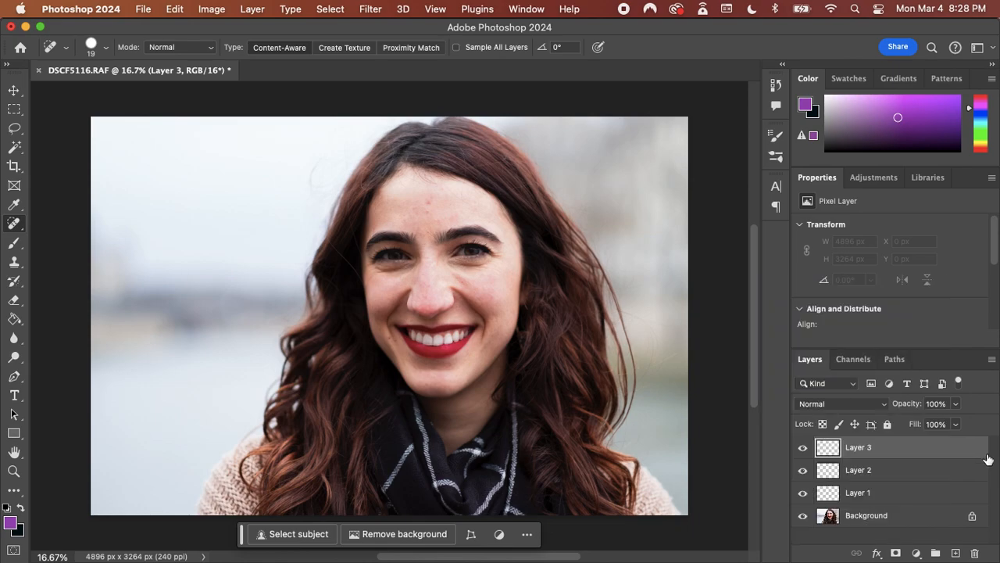
pyautogui.keyDown('shift'); pyautogui.click(920, 500); pyautogui.keyUp('shift')
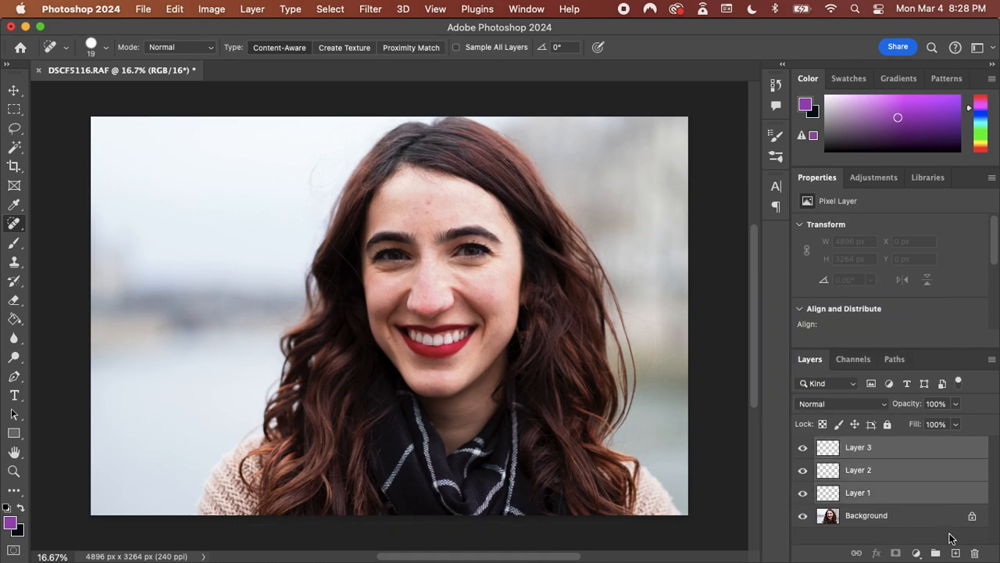
pyautogui.click(974, 553)
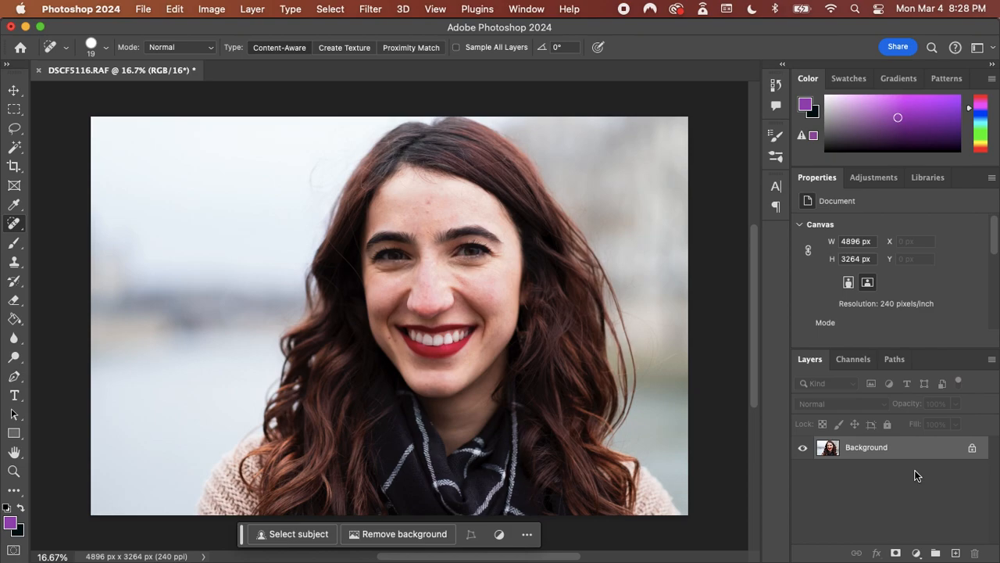
# - Duplicate the Background layer and add an empty layer above the copy
pyautogui.press('super+j')
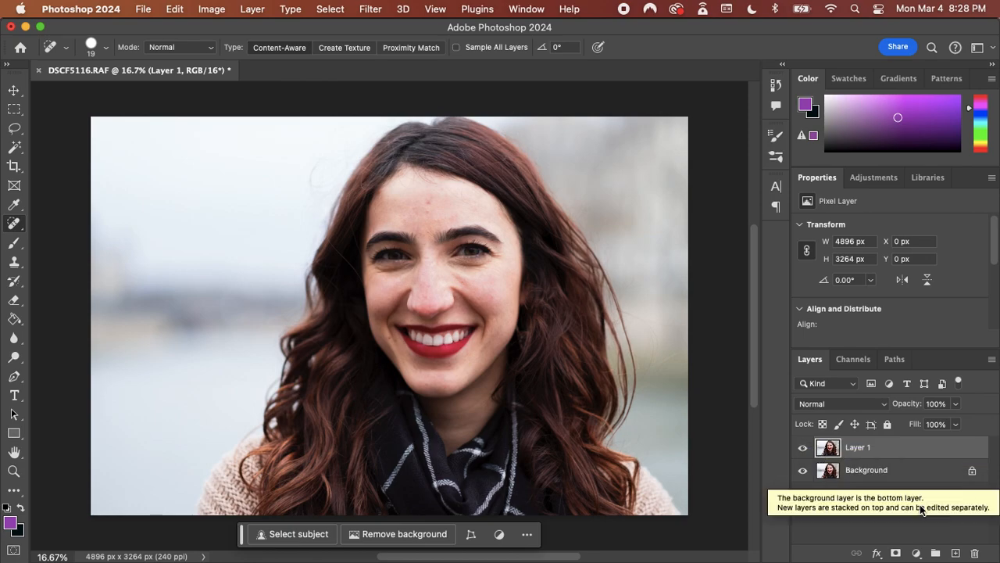
pyautogui.click(955, 553)
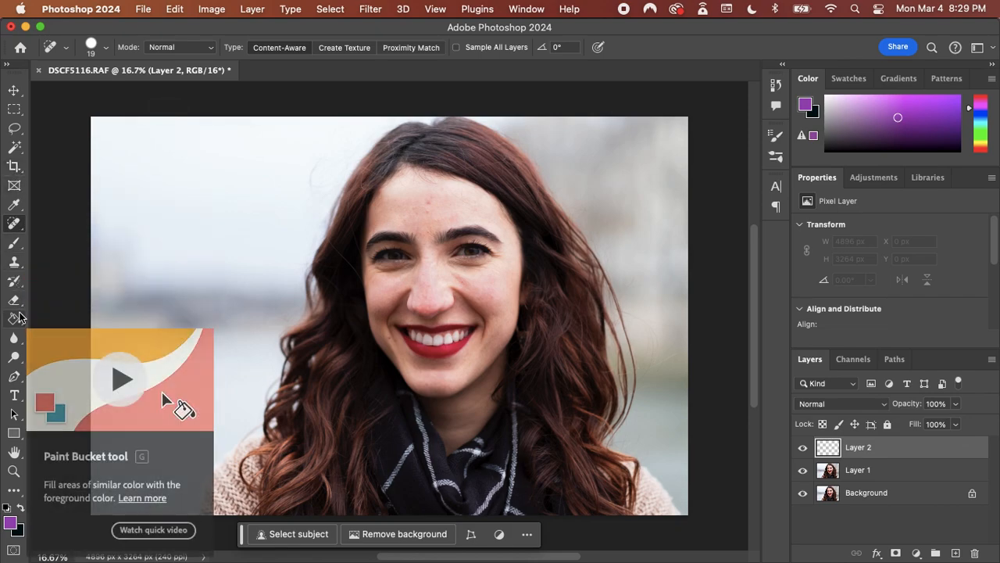
# - Set up the Healing Brush for the under-eye area with size 93 px, hardness 12% and spacing 42%
pyautogui.click(15, 262)
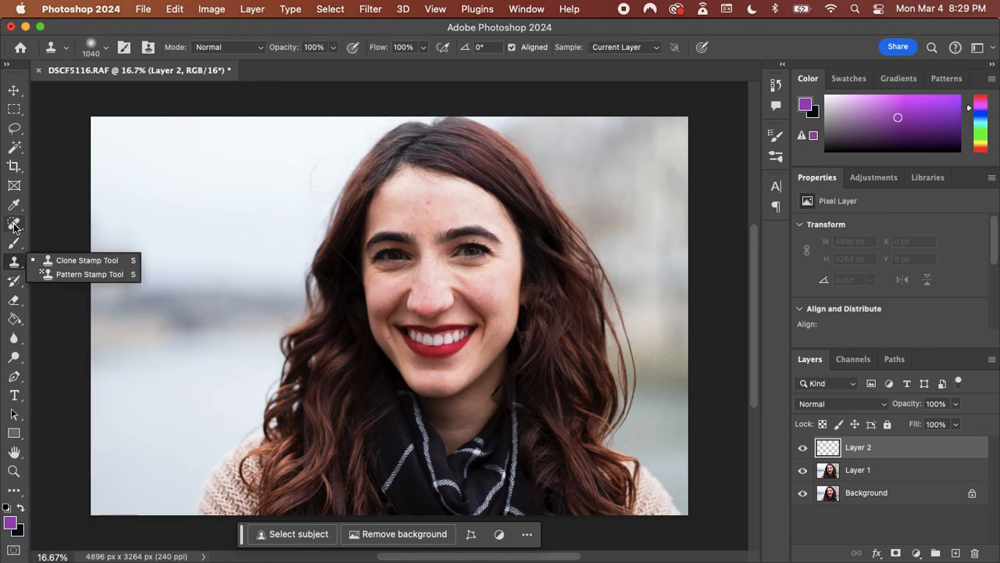
pyautogui.click(13, 225)
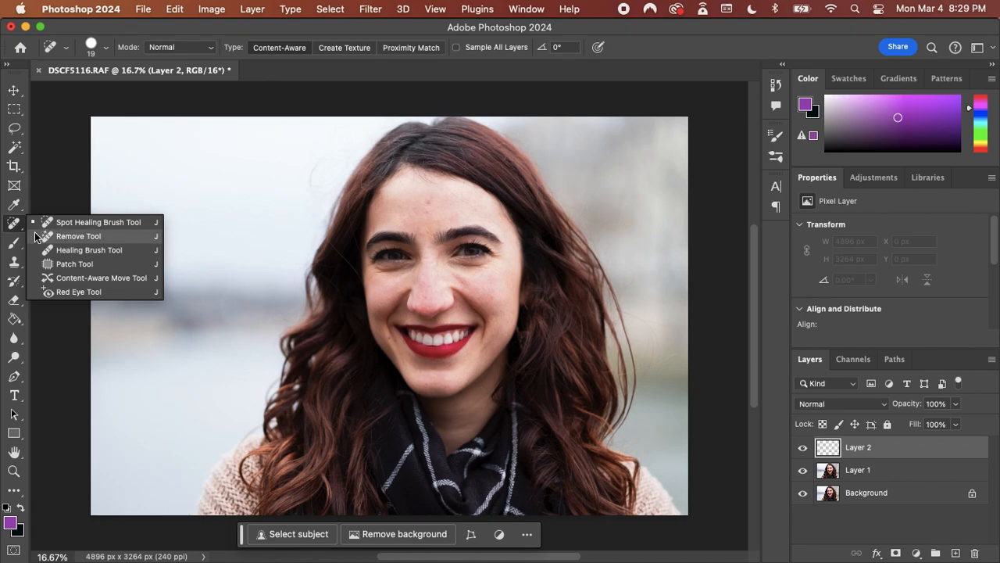
pyautogui.click(89, 250)
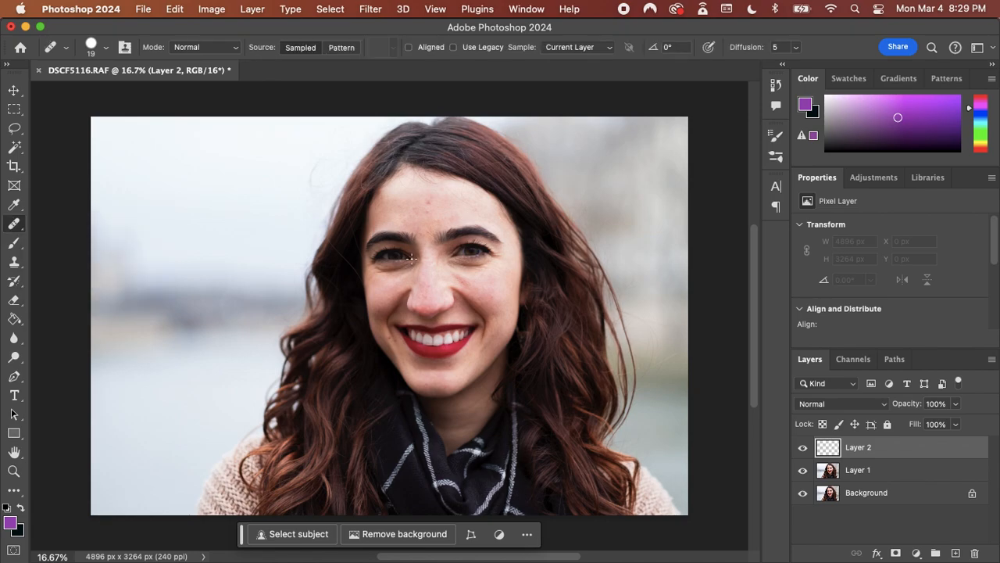
pyautogui.press('super+equal')
pyautogui.scroll(5, 412, 258)
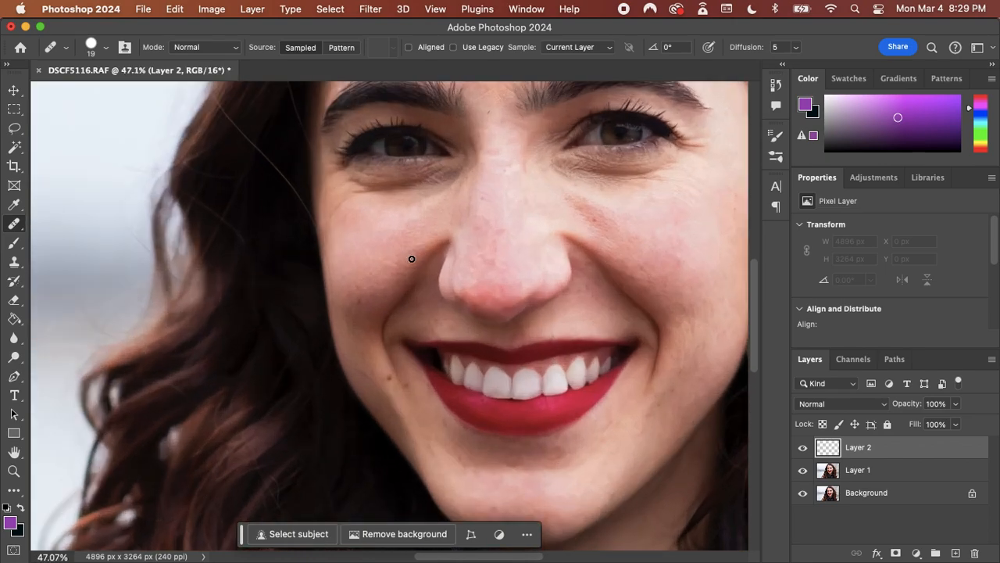
pyautogui.scroll(2, 425, 186)
pyautogui.scroll(2, 425, 186)
pyautogui.scroll(4, 424, 183)
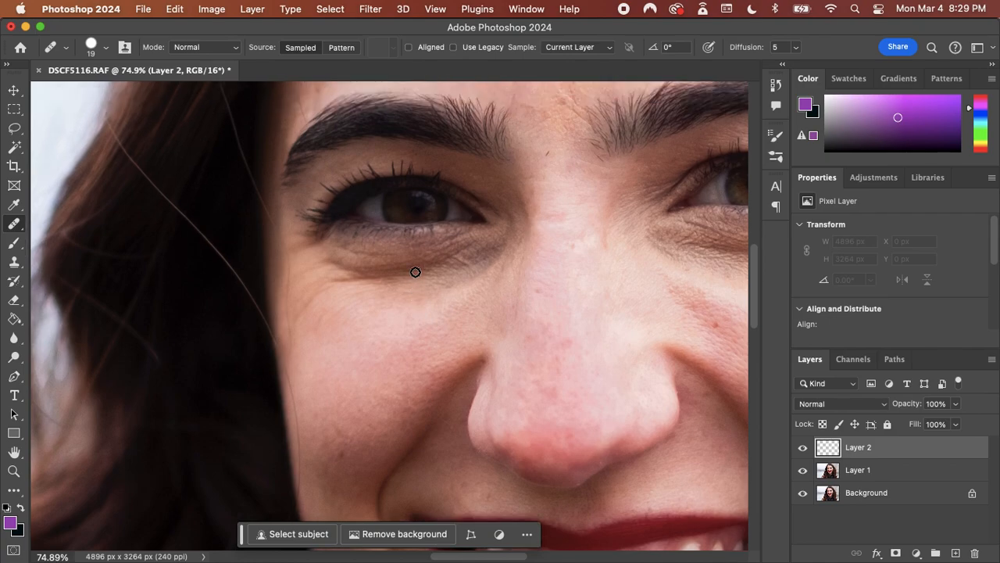
pyautogui.click(92, 50)
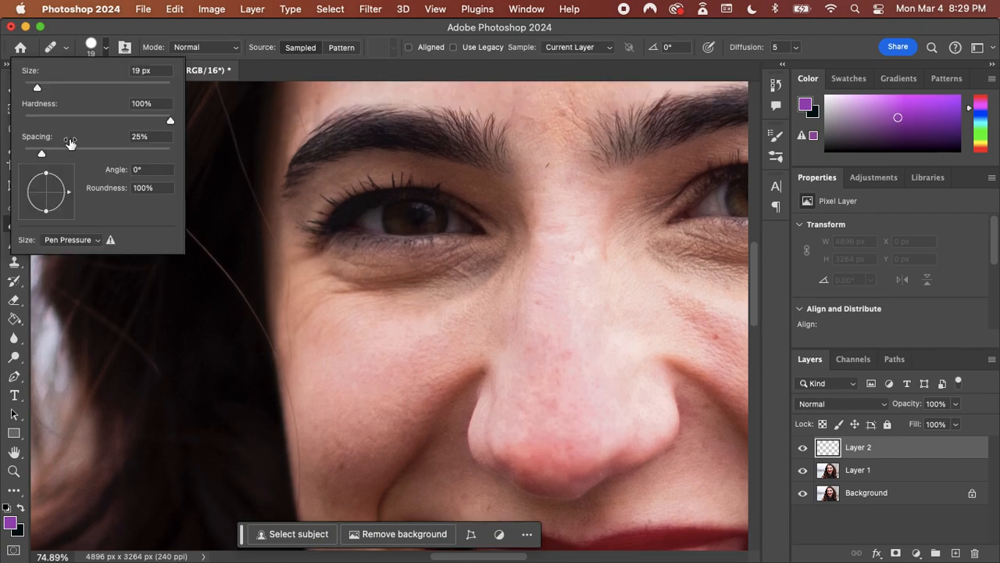
pyautogui.moveTo(81, 83); pyautogui.dragTo(91, 88)
pyautogui.click(43, 116)
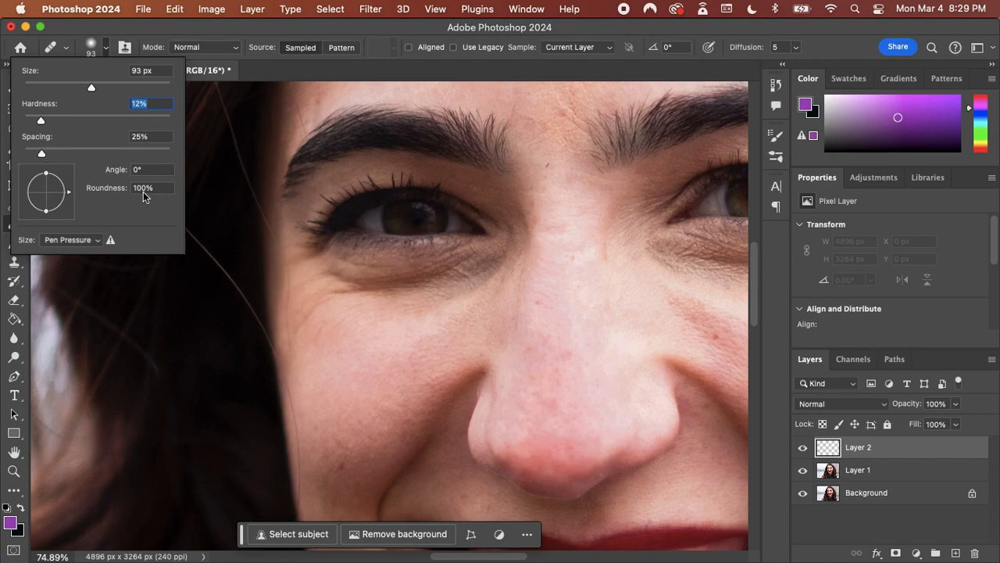
pyautogui.moveTo(47, 154); pyautogui.dragTo(54, 153)
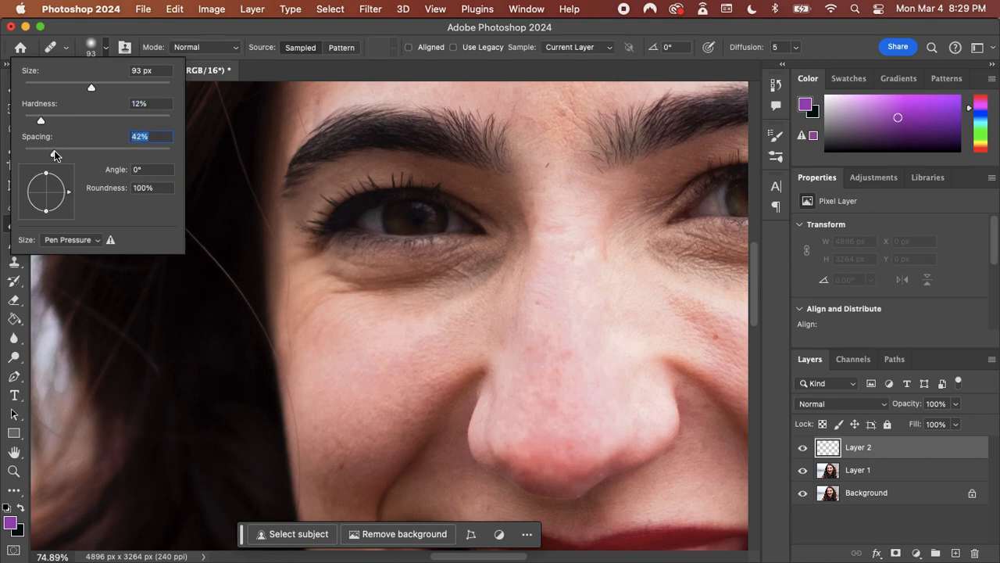
# - Try to heal the lines under the eye on the image's left side, sampling only the current empty layer
pyautogui.keyDown('alt'); pyautogui.click(390, 305); pyautogui.keyUp('alt')
pyautogui.moveTo(390, 286)
pyautogui.mouseDown()
pyautogui.moveTo(331, 279)
pyautogui.moveTo(441, 292)
pyautogui.moveTo(468, 276)
pyautogui.moveTo(424, 292)
pyautogui.moveTo(465, 287)
pyautogui.mouseUp()
pyautogui.moveTo(435, 315)
pyautogui.mouseDown()
pyautogui.moveTo(429, 325)
pyautogui.moveTo(453, 313)
pyautogui.mouseUp()
pyautogui.moveTo(408, 273)
pyautogui.mouseDown()
pyautogui.moveTo(365, 291)
pyautogui.moveTo(454, 294)
pyautogui.mouseUp()
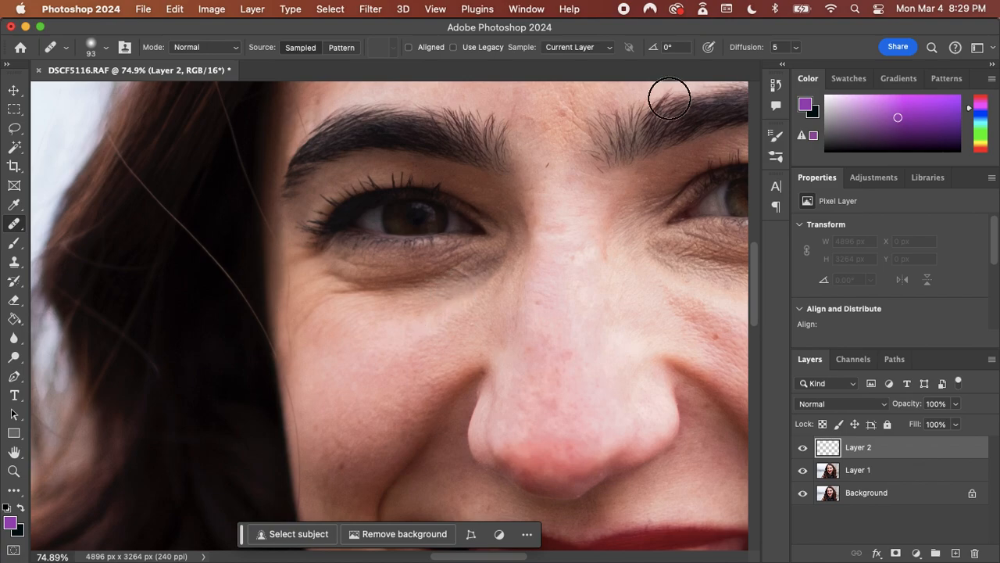
# - Set healing to sample All Layers and smooth the lines under the image-left eye using clean cheek skin as the source
pyautogui.click(578, 48)
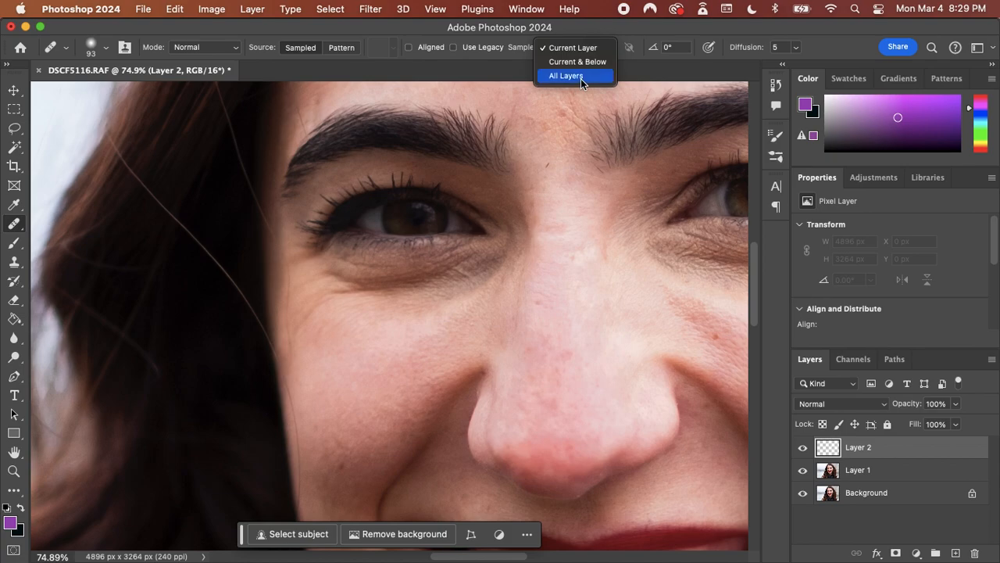
pyautogui.click(581, 78)
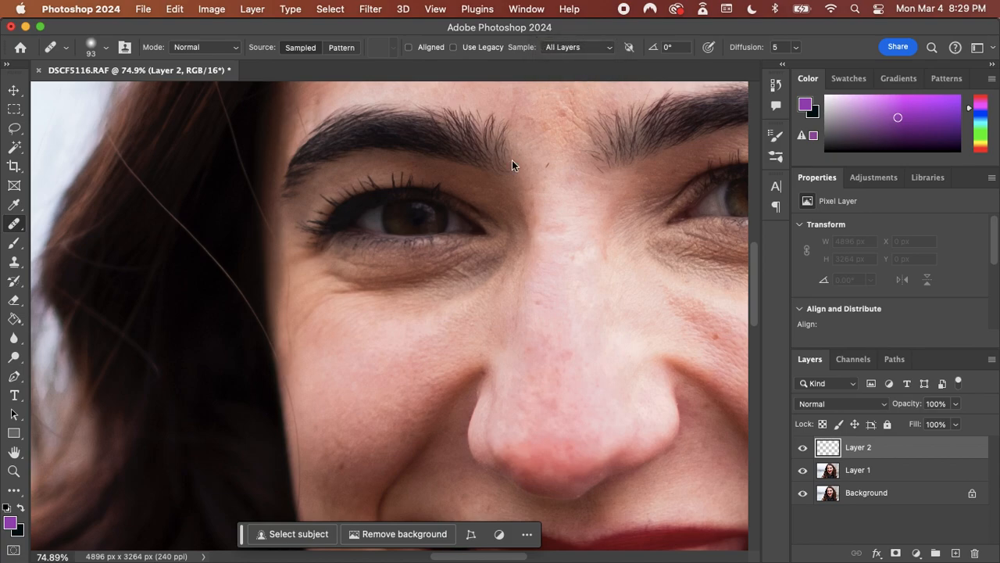
pyautogui.click(436, 300)
pyautogui.press('super+z')
pyautogui.keyDown('alt'); pyautogui.click(458, 309); pyautogui.keyUp('alt')
pyautogui.moveTo(473, 279)
pyautogui.mouseDown()
pyautogui.moveTo(323, 297)
pyautogui.moveTo(428, 292)
pyautogui.mouseUp()
pyautogui.keyDown('alt'); pyautogui.click(426, 322); pyautogui.keyUp('alt')
pyautogui.keyDown('alt'); pyautogui.click(433, 321); pyautogui.keyUp('alt')
pyautogui.moveTo(482, 271)
pyautogui.mouseDown()
pyautogui.moveTo(458, 286)
pyautogui.moveTo(373, 295)
pyautogui.mouseUp()
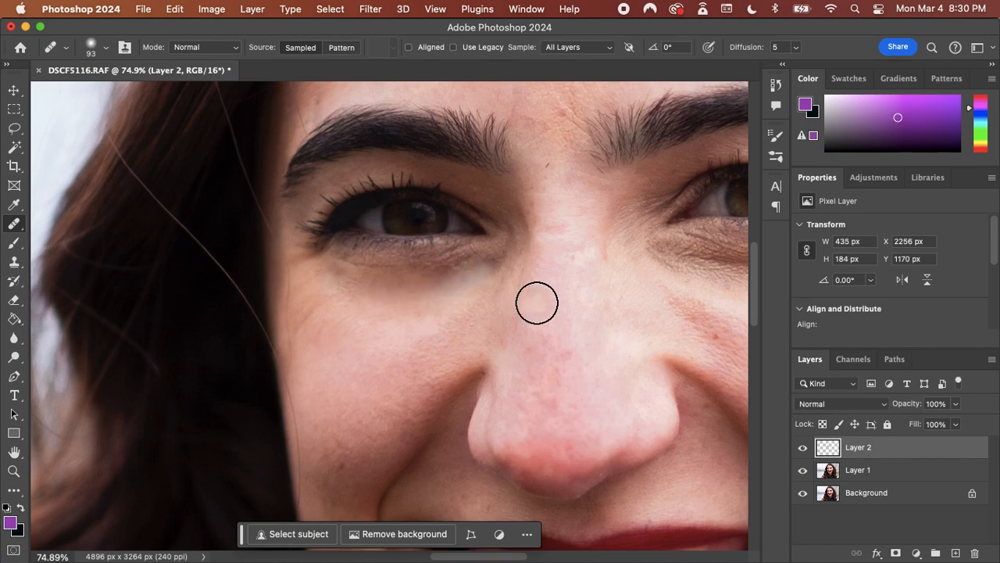
# - Reduce the healing layer's opacity to 51% and compare the under-eye area with the layer hidden and shown
pyautogui.click(956, 404)
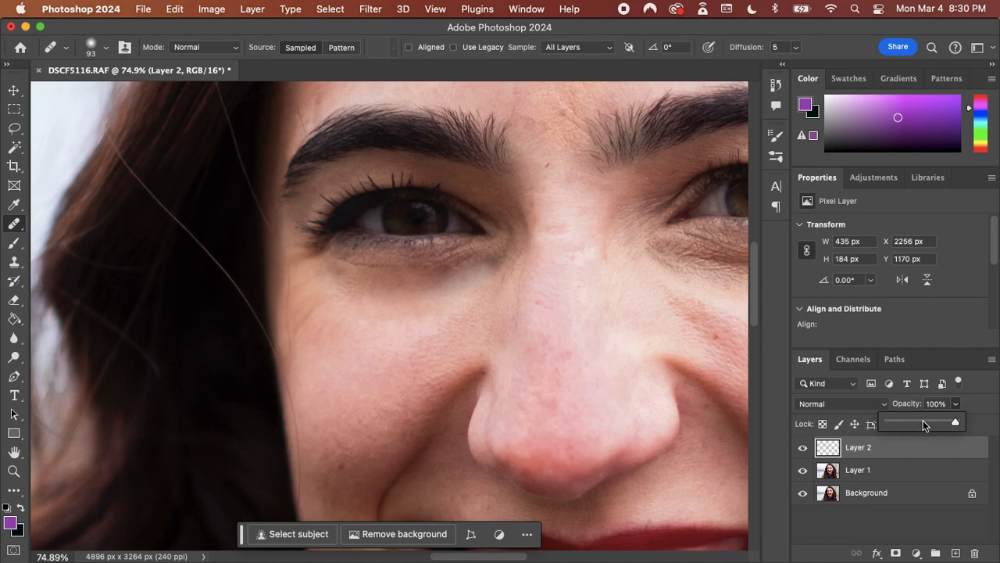
pyautogui.click(923, 421)
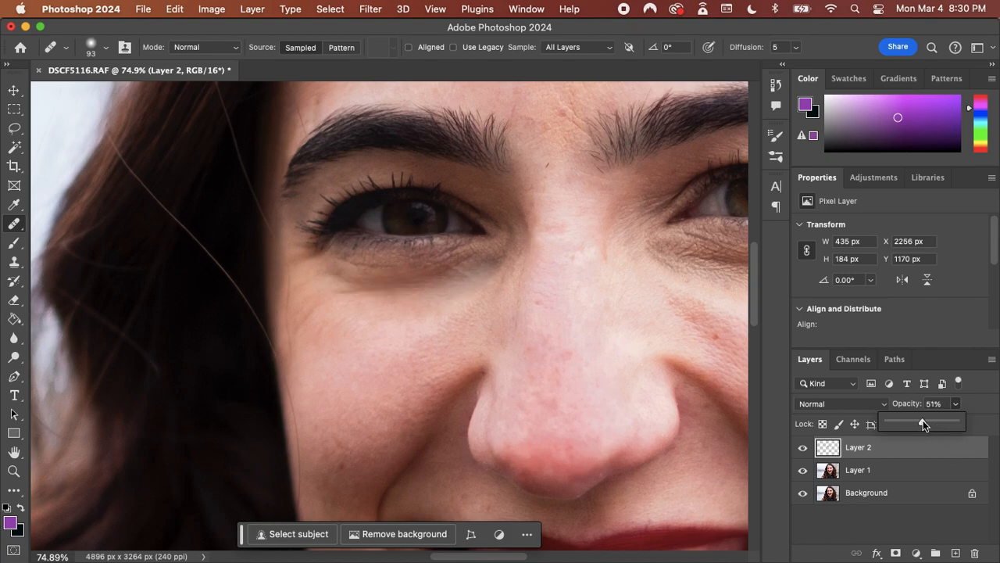
pyautogui.click(802, 447)
pyautogui.click(802, 447)
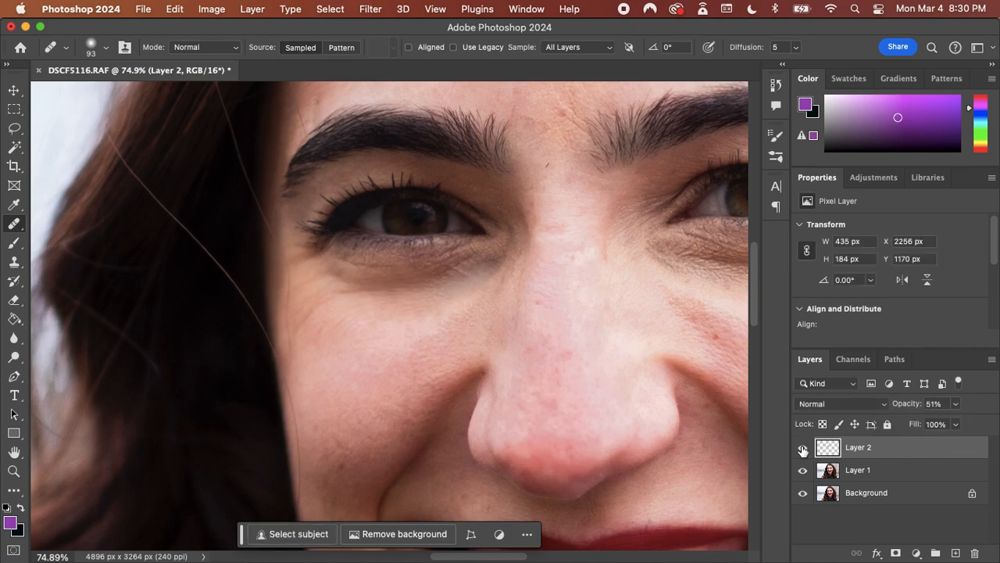
pyautogui.press('super+minus')
pyautogui.press('super+minus')
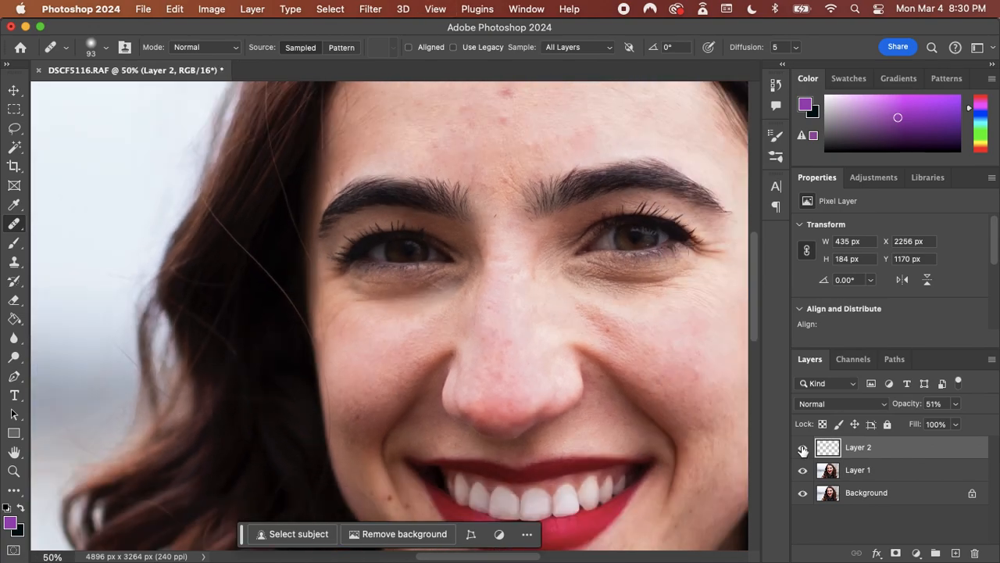
pyautogui.click(803, 447)
pyautogui.click(803, 447)
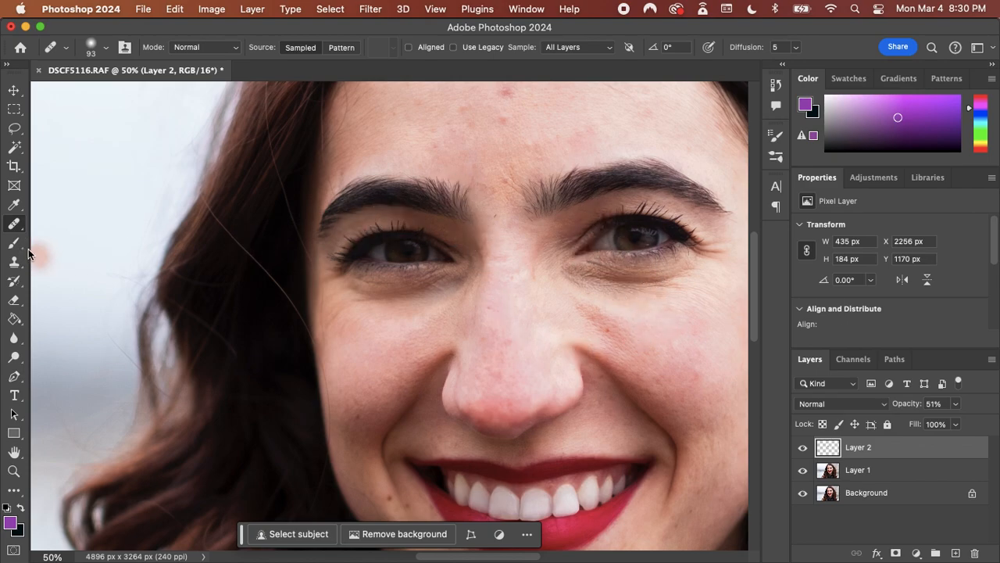
# - Set up the Spot Healing Brush to sample all layers, with size 42 px and hardness 34%
pyautogui.rightClick(16, 227)
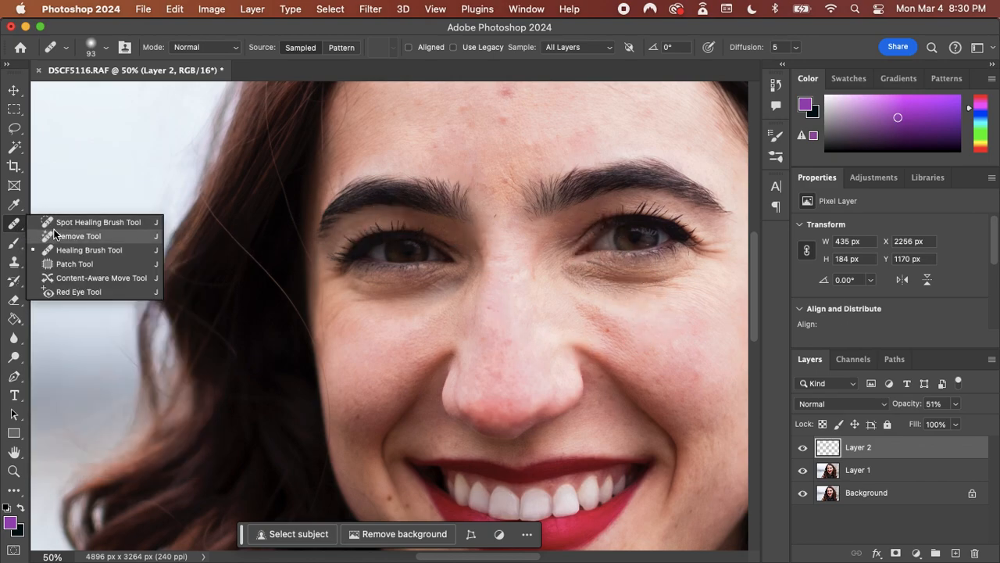
pyautogui.click(87, 222)
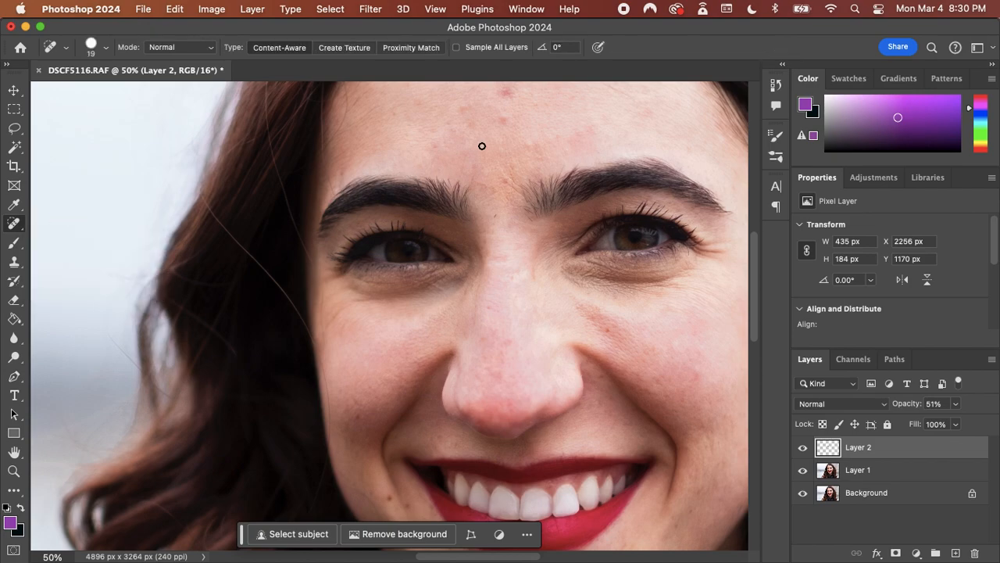
pyautogui.scroll(3, 752, 273)
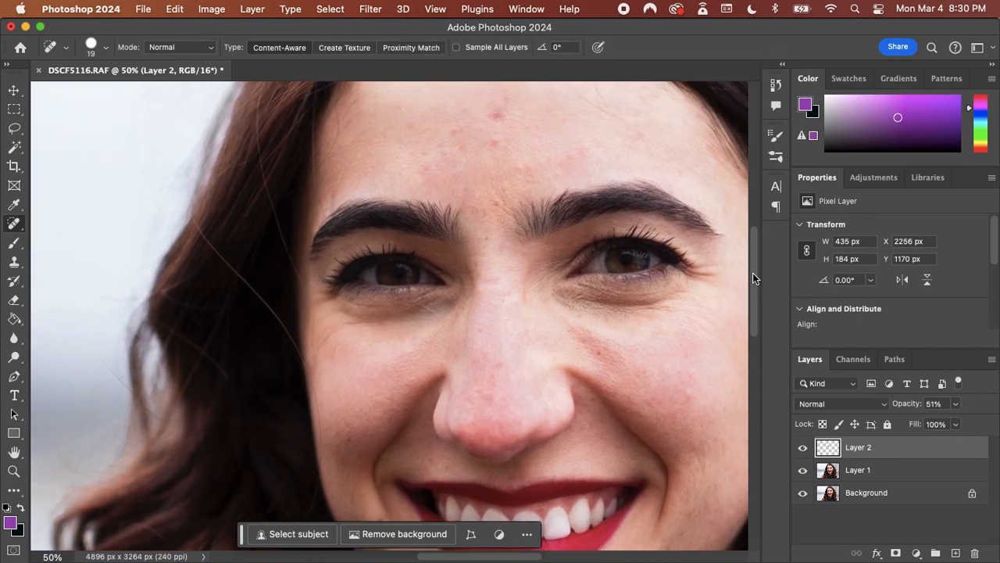
pyautogui.scroll(2, 753, 273)
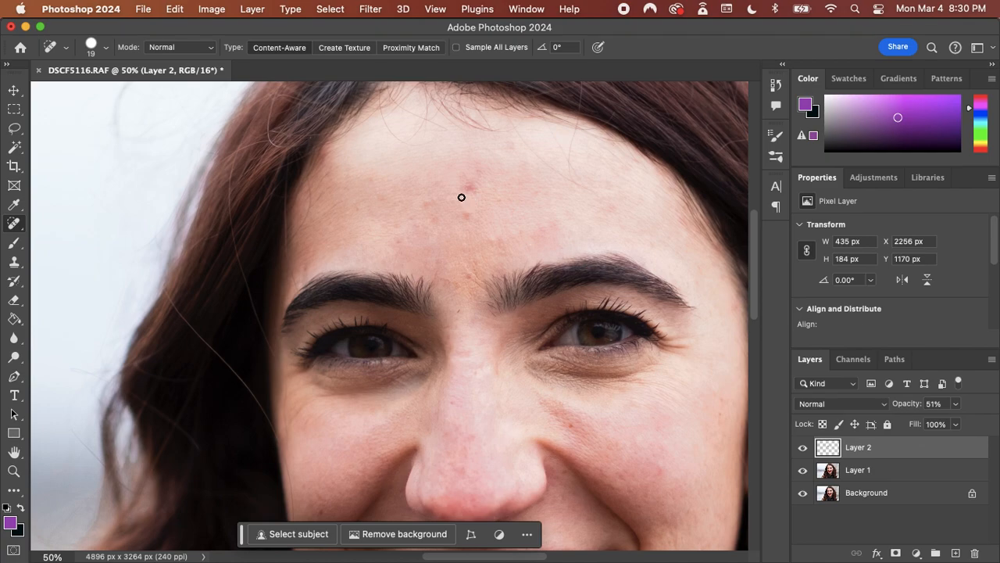
pyautogui.click(456, 48)
pyautogui.click(107, 47)
pyautogui.click(73, 117)
pyautogui.click(54, 86)
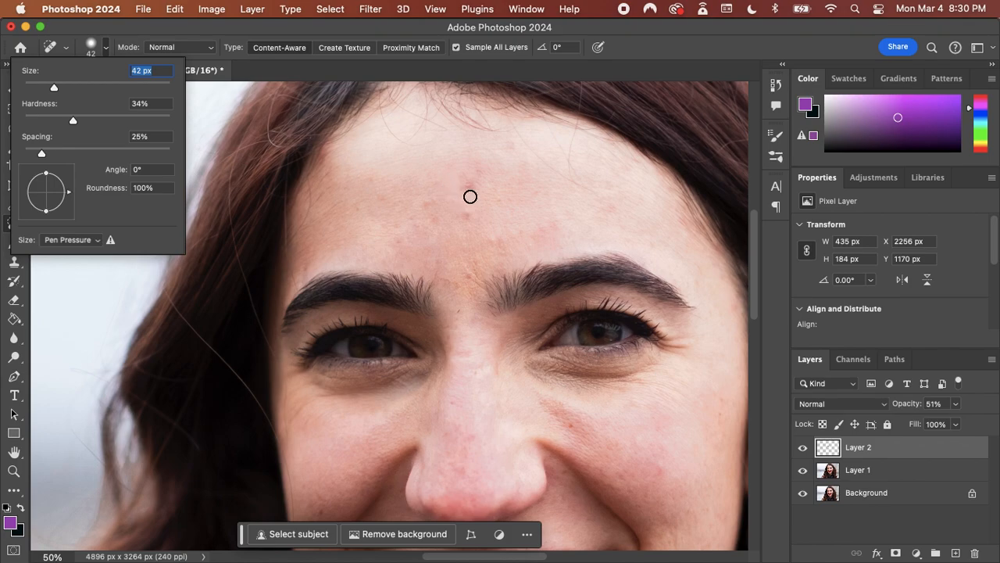
# - Spot heal the blemishes on the forehead and between the eyebrows, and undo the last stroke tried beside the nose
pyautogui.moveTo(467, 188); pyautogui.dragTo(465, 229)
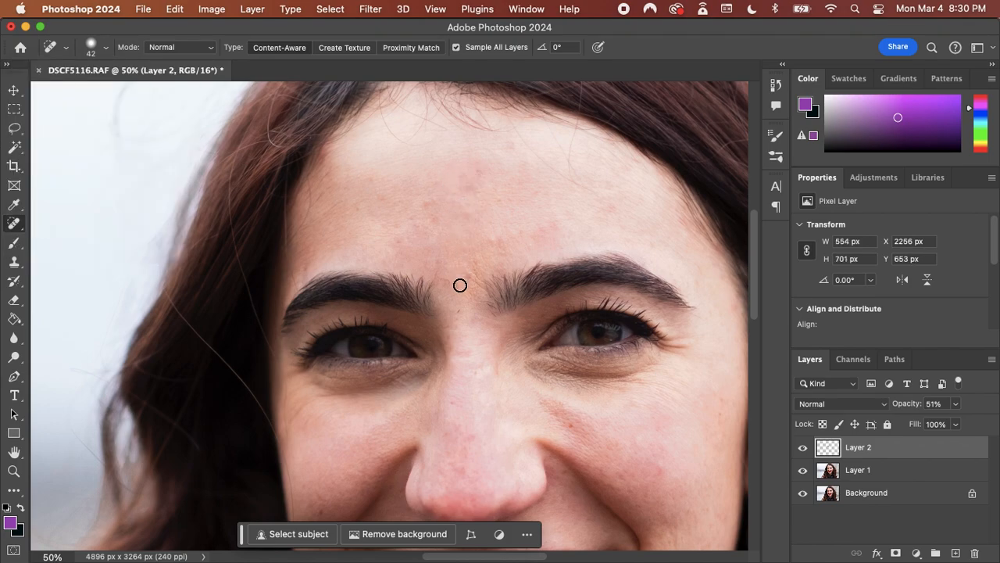
pyautogui.moveTo(468, 278); pyautogui.dragTo(470, 275)
pyautogui.moveTo(495, 242); pyautogui.dragTo(495, 243)
pyautogui.click(431, 216)
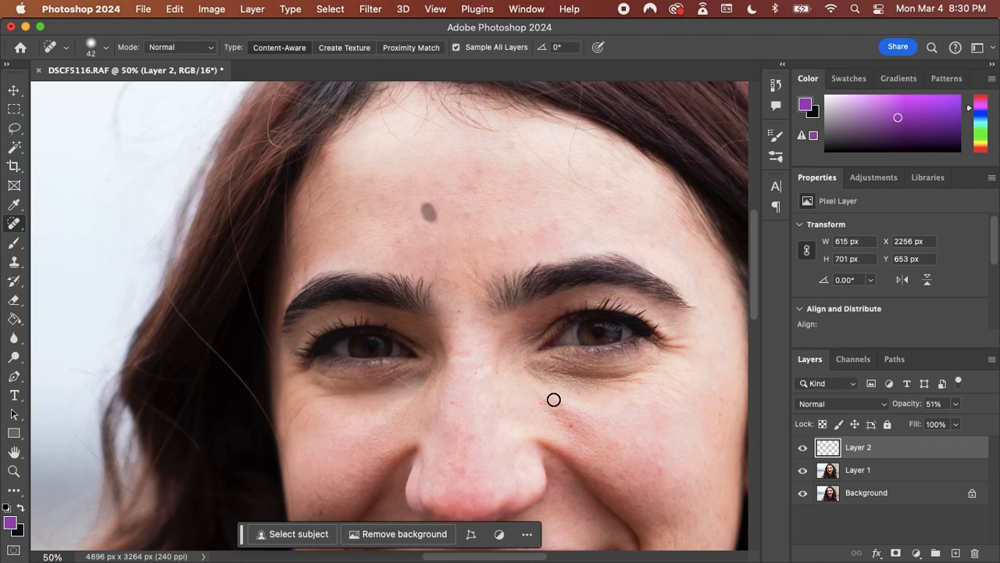
pyautogui.click(573, 428)
pyautogui.press('super+z')
pyautogui.moveTo(754, 300); pyautogui.dragTo(755, 336)
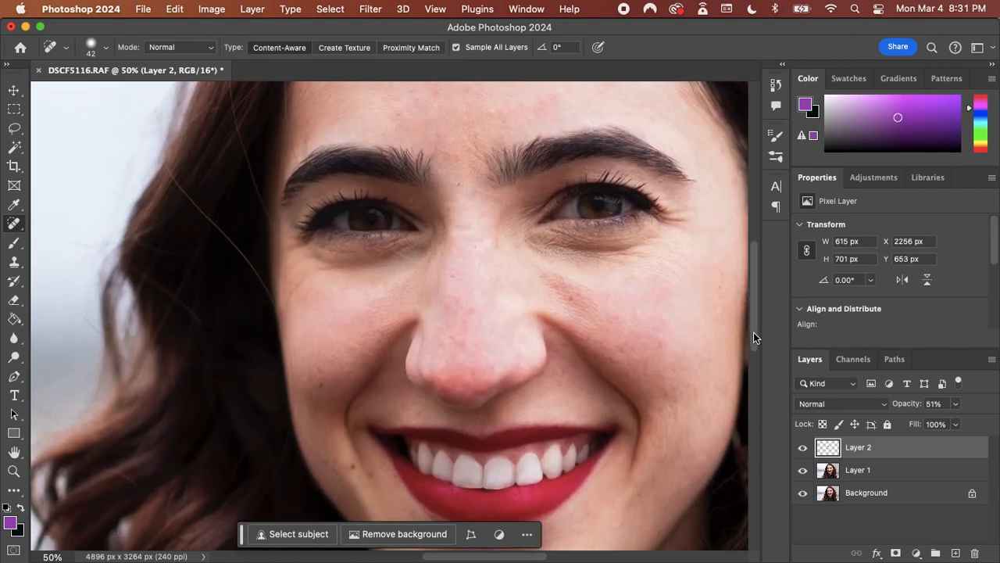
# - Add another empty layer above the healing layer
pyautogui.press('super+minus')
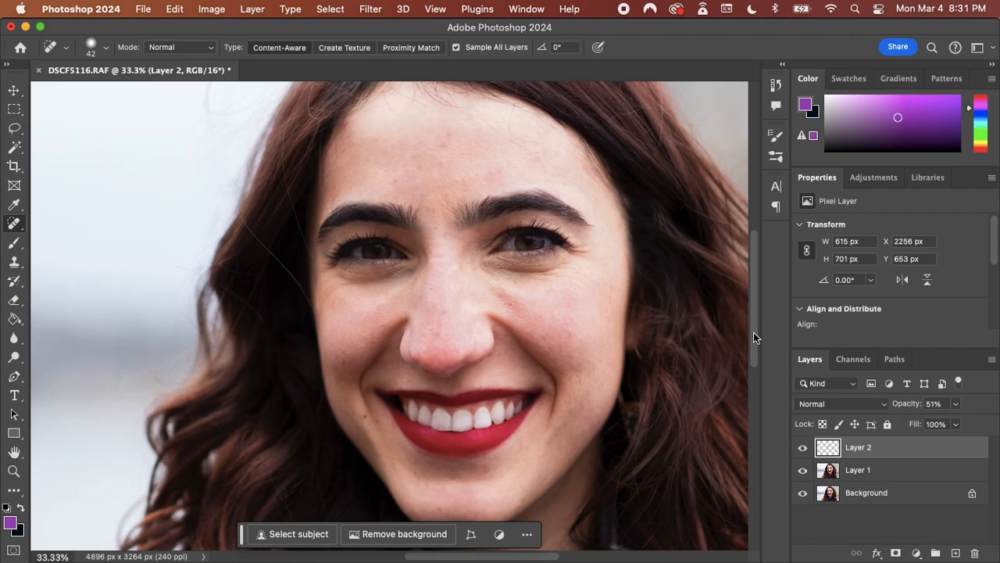
pyautogui.click(957, 552)
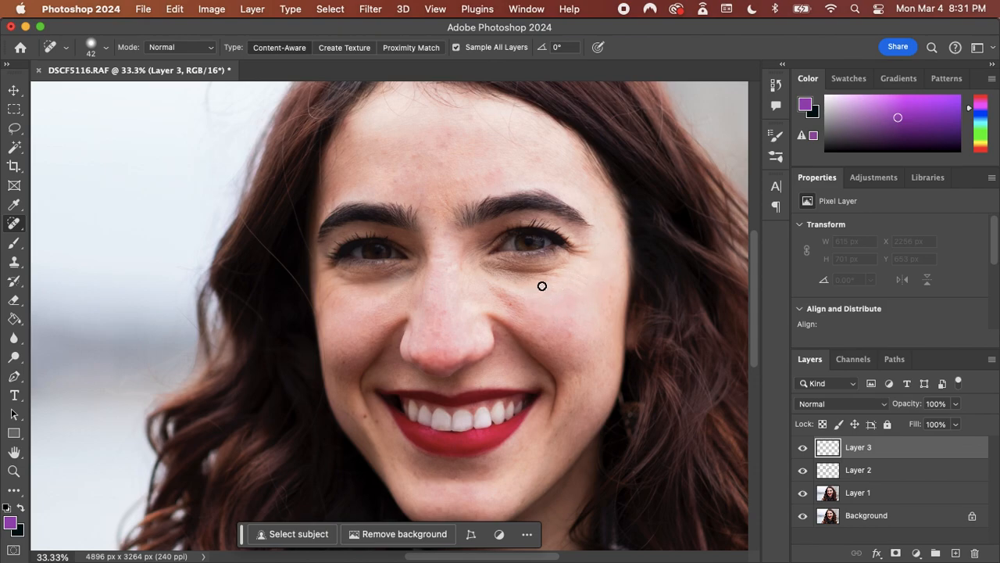
pyautogui.scroll(-3, 543, 286)
# - Switch to Lightroom Classic, open DSCF3020.RAF for editing in Adobe Photoshop 2024, and switch to Photoshop
pyautogui.moveTo(435, 558)
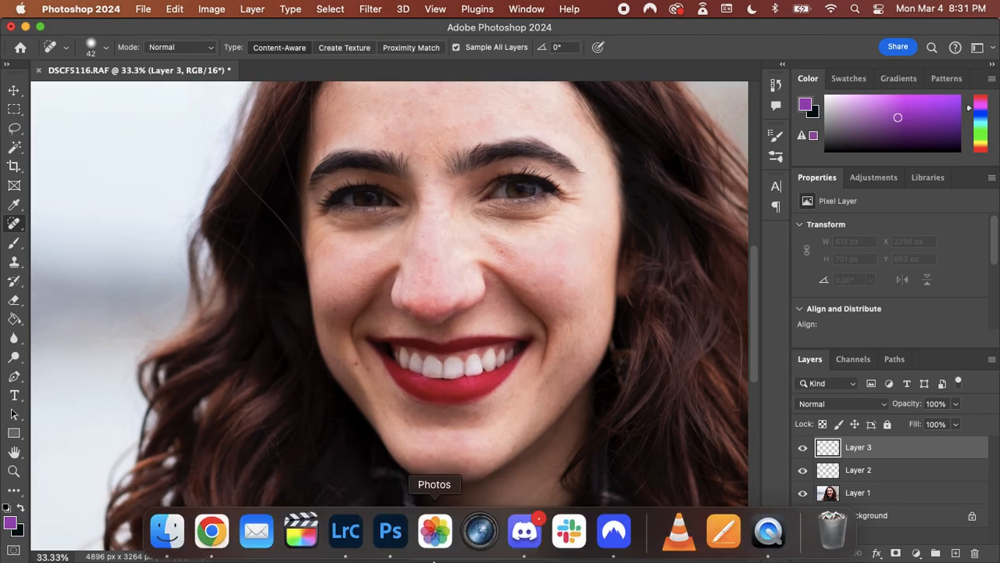
pyautogui.click(346, 535)
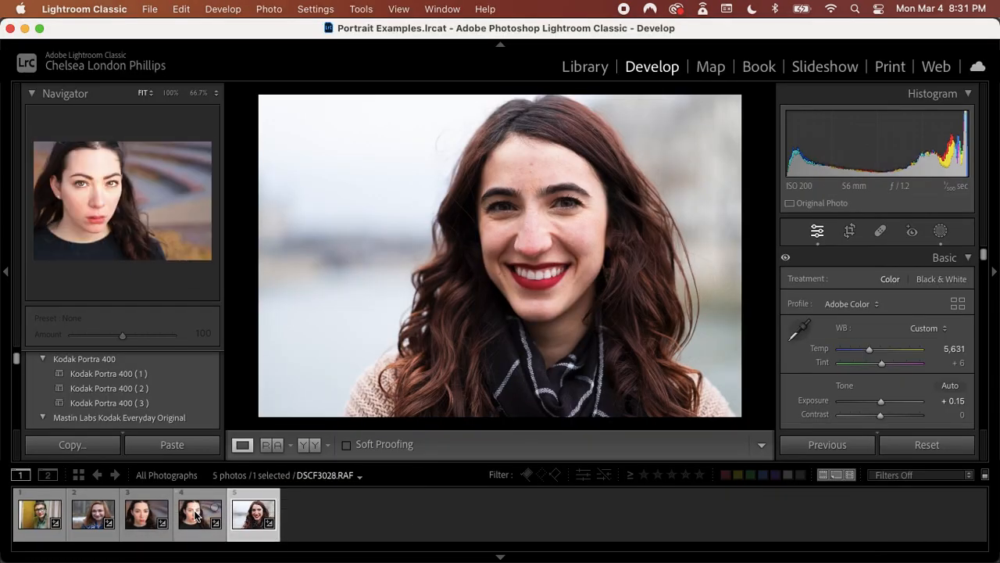
pyautogui.click(133, 513)
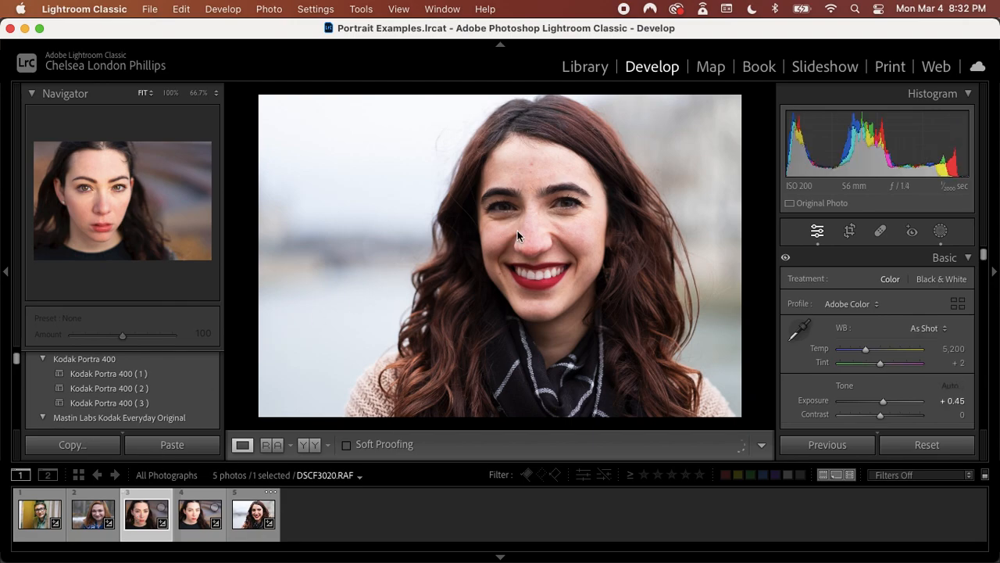
pyautogui.click(141, 520)
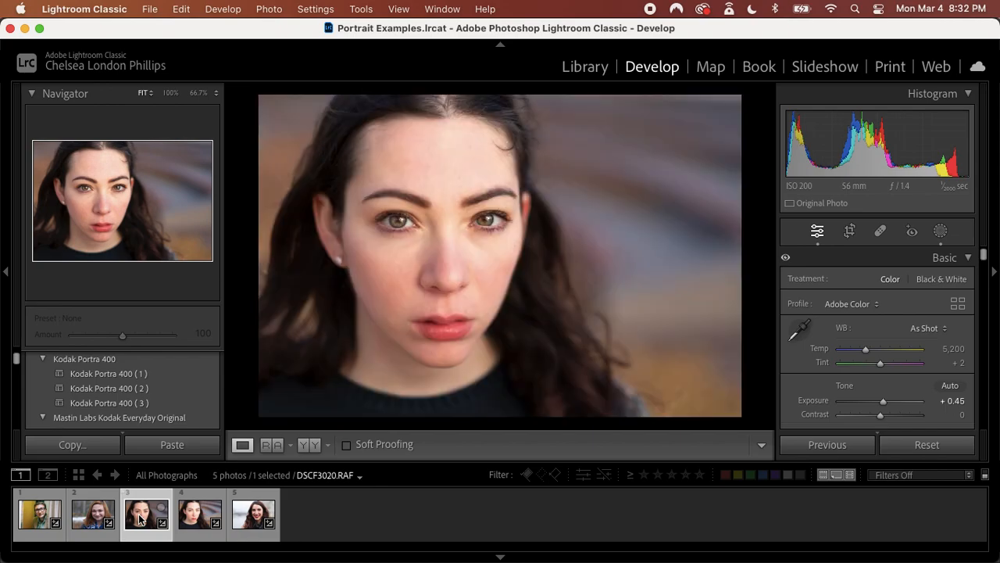
pyautogui.rightClick(141, 518)
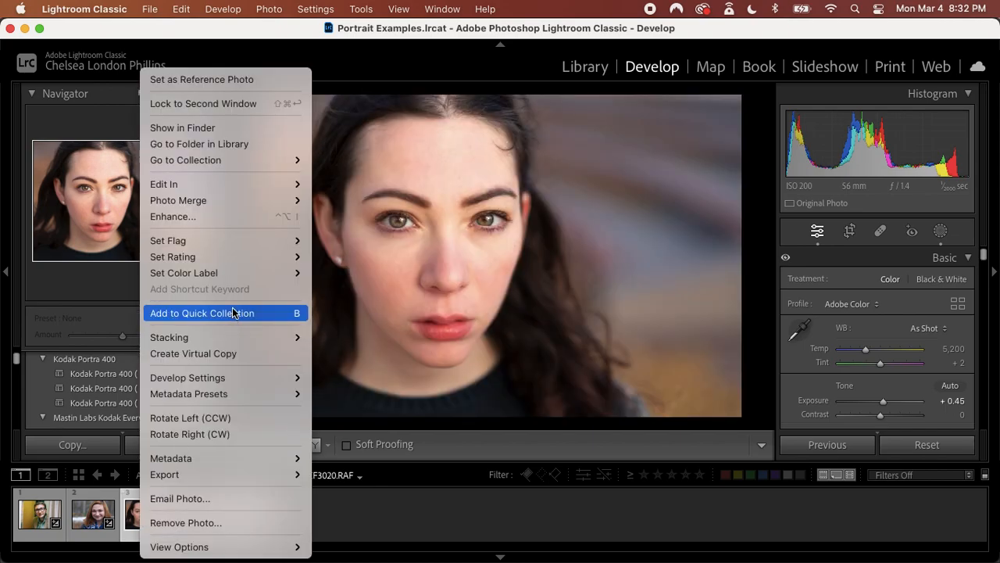
pyautogui.moveTo(235, 185)
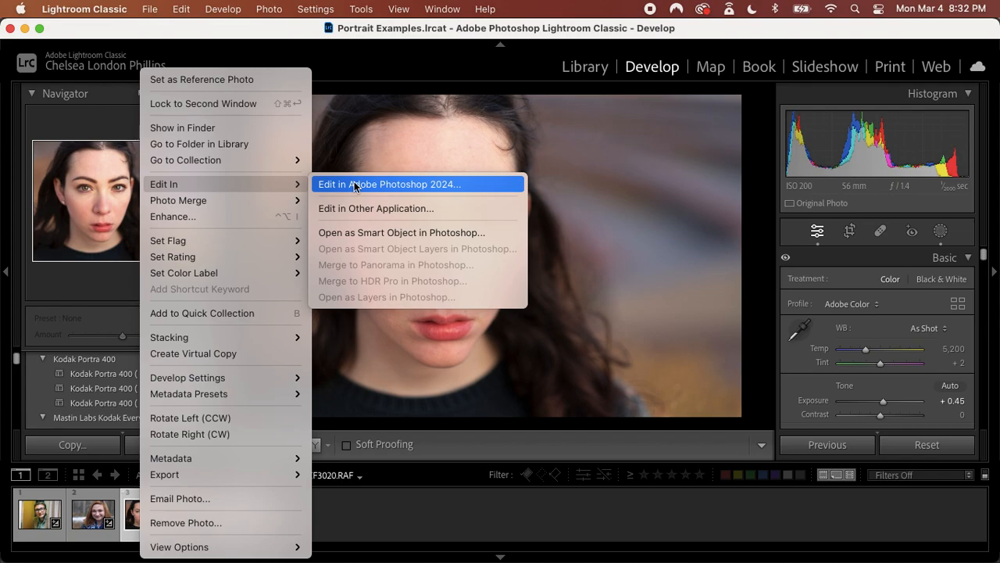
pyautogui.click(356, 185)
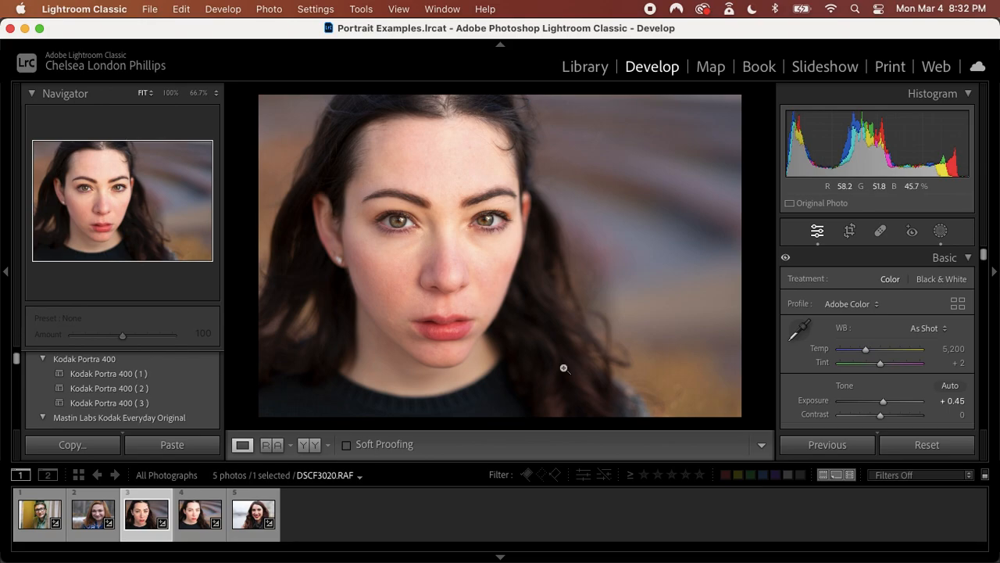
pyautogui.moveTo(678, 558)
pyautogui.click(397, 539)
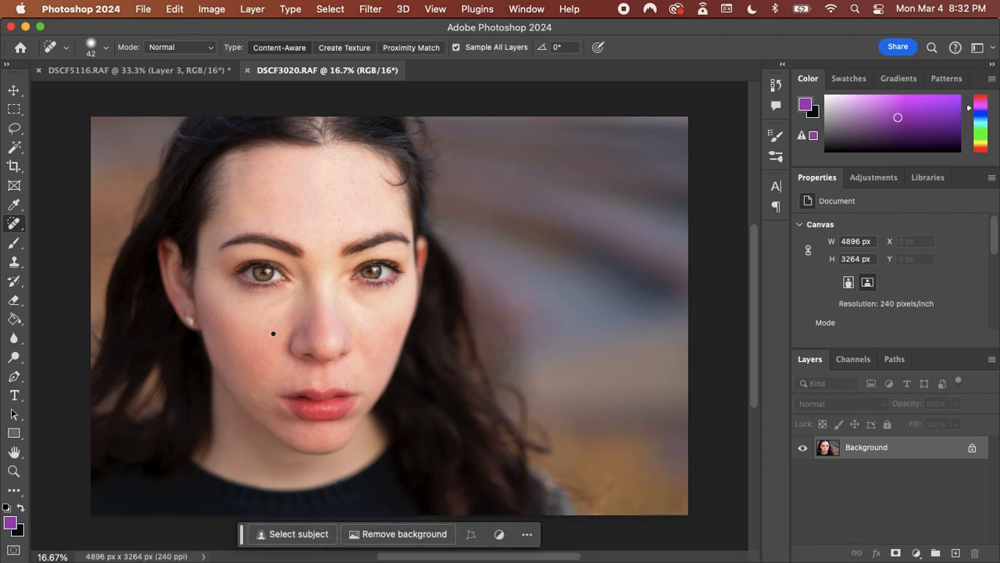
# - Add an empty layer above the Background and spot heal the skin along the side of the nose
pyautogui.scroll(2, 256, 355)
pyautogui.hscroll(-5, 256, 354)
pyautogui.scroll(-2, 256, 354)
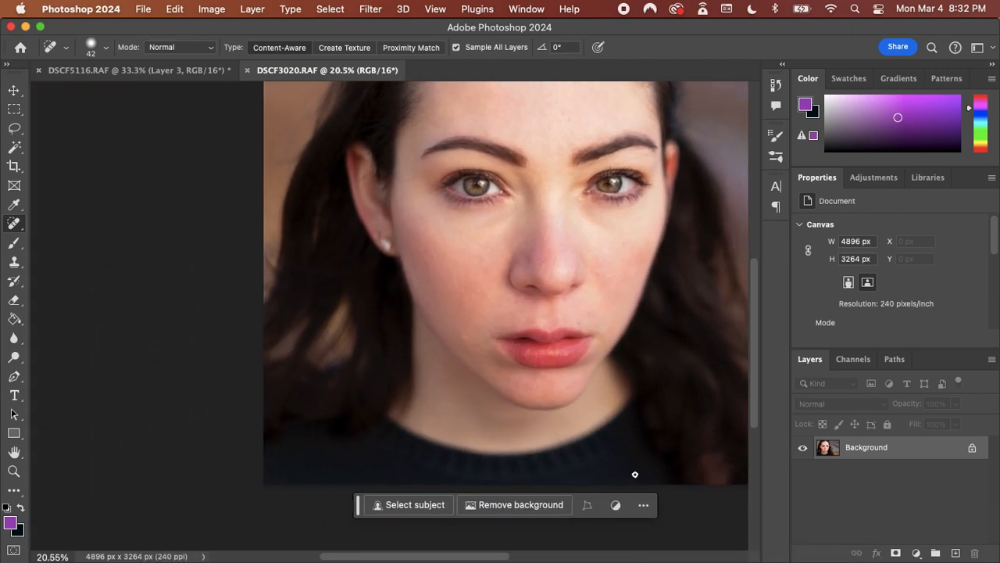
pyautogui.click(955, 553)
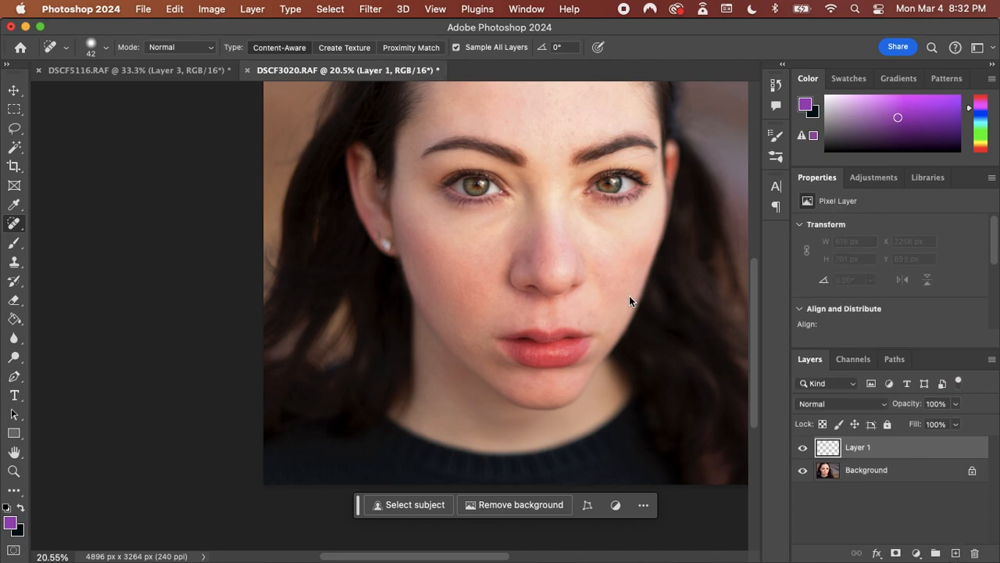
pyautogui.moveTo(533, 269); pyautogui.dragTo(503, 297)
# - Choose the Dodge Tool and duplicate the Background layer beneath the healing layer
pyautogui.click(14, 358)
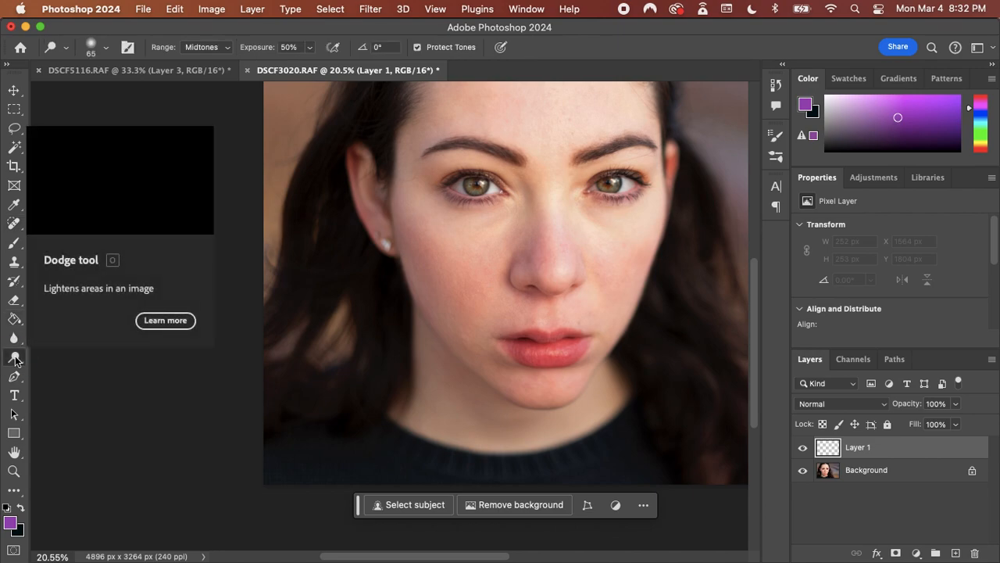
pyautogui.rightClick(14, 358)
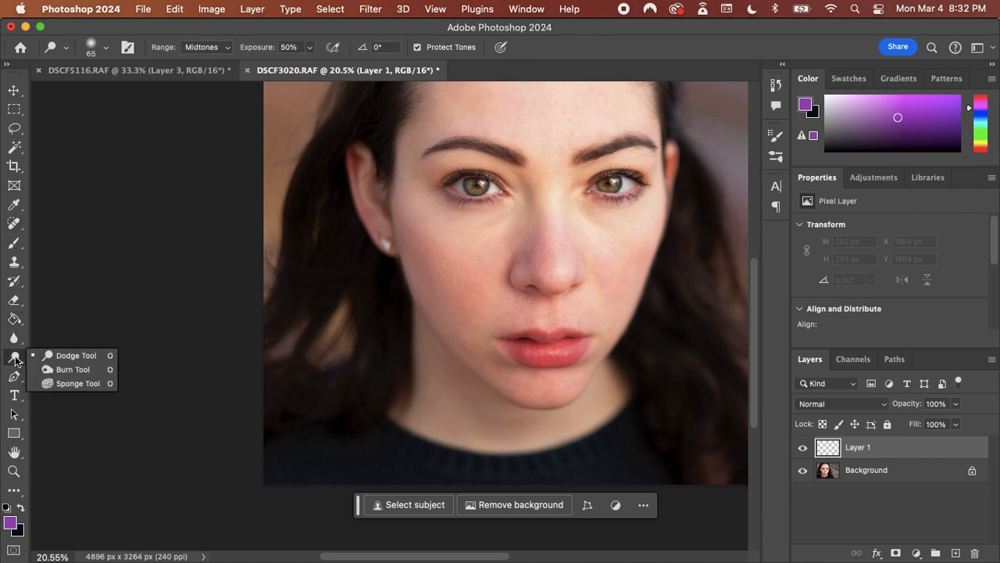
pyautogui.click(86, 357)
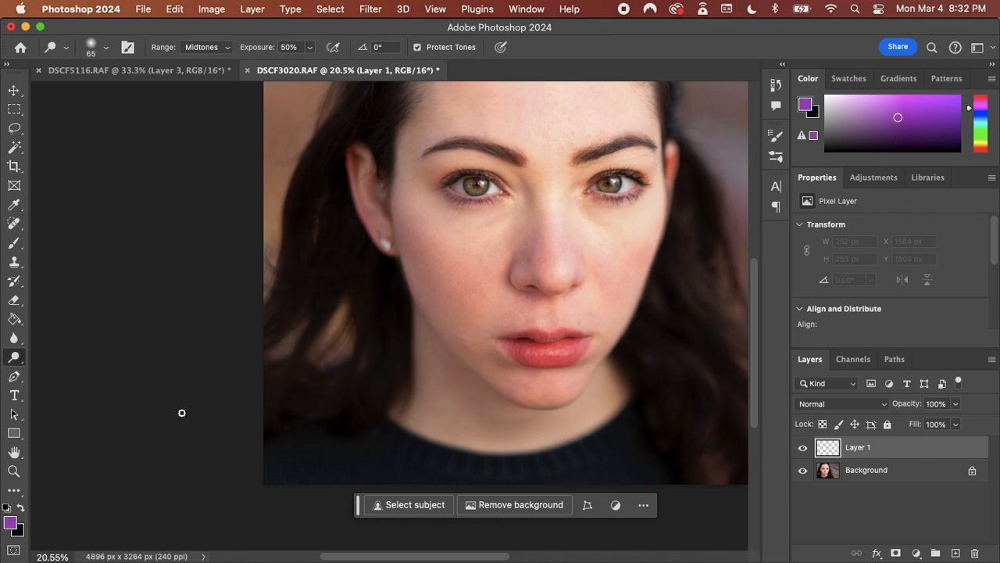
pyautogui.click(883, 482)
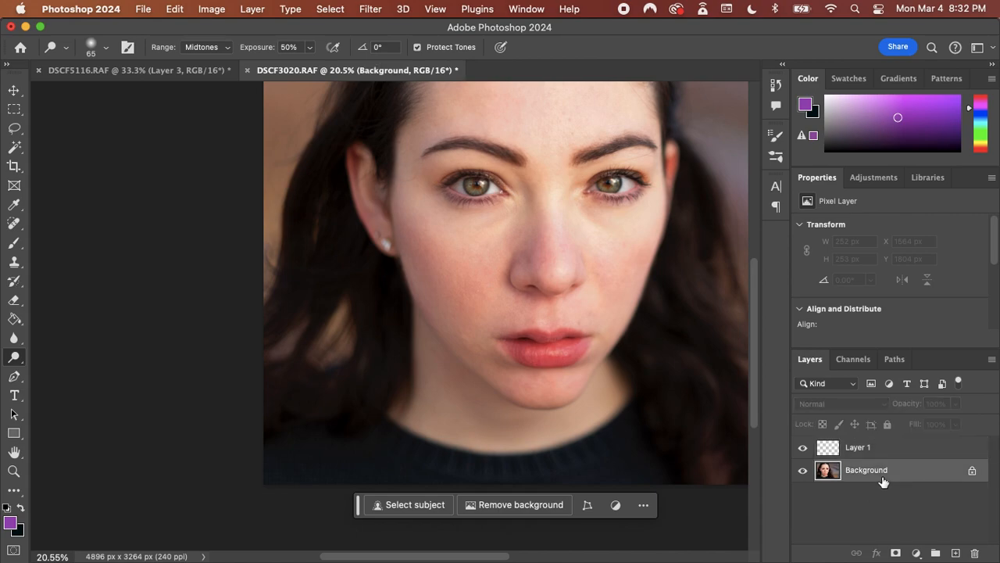
pyautogui.press('super+j')
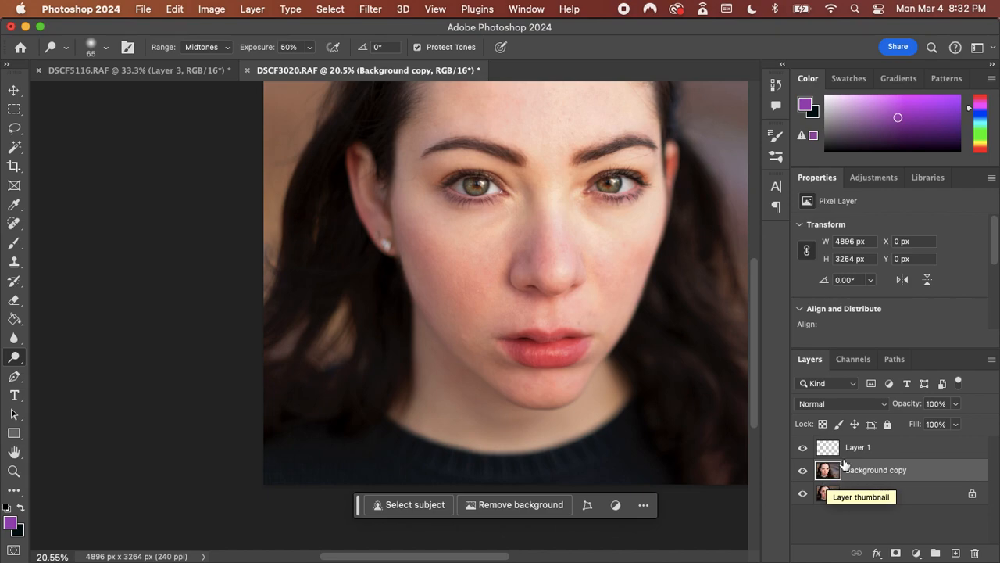
# - Set the Dodge brush size to 198 px, try a stroke on the cheek beside the earring, and undo it
pyautogui.rightClick(424, 273)
pyautogui.moveTo(539, 305); pyautogui.dragTo(552, 304)
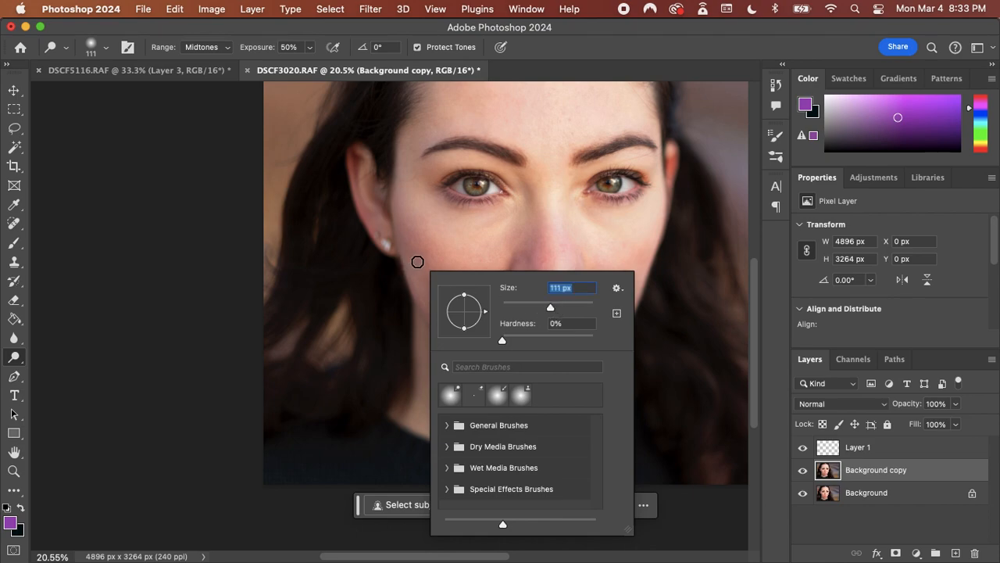
pyautogui.click(571, 306)
pyautogui.moveTo(414, 261)
pyautogui.mouseDown()
pyautogui.moveTo(430, 284)
pyautogui.moveTo(402, 247)
pyautogui.mouseUp()
pyautogui.press('super+z')
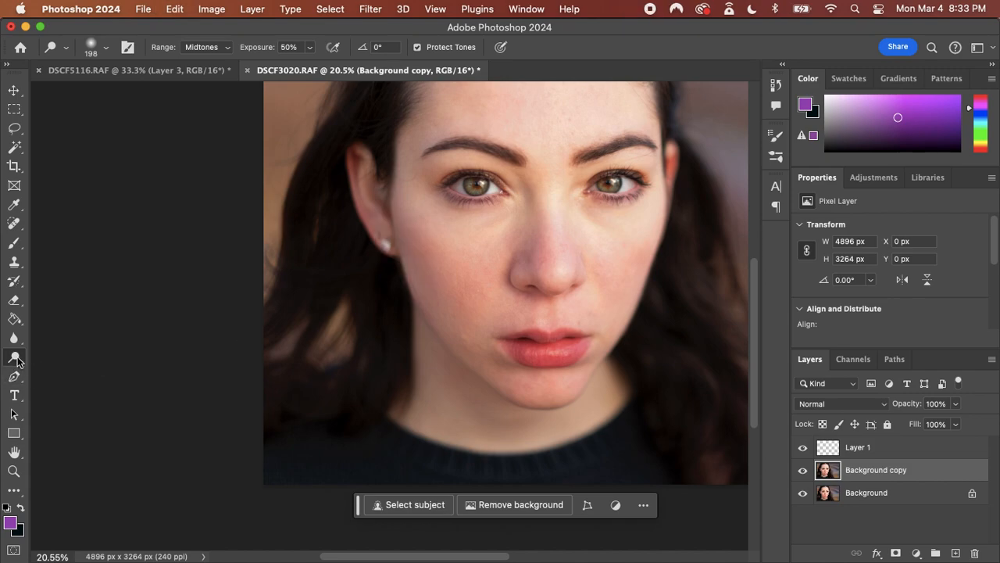
# - Switch to the Burn Tool and set its brush size to 127 px
pyautogui.rightClick(16, 357)
pyautogui.click(62, 359)
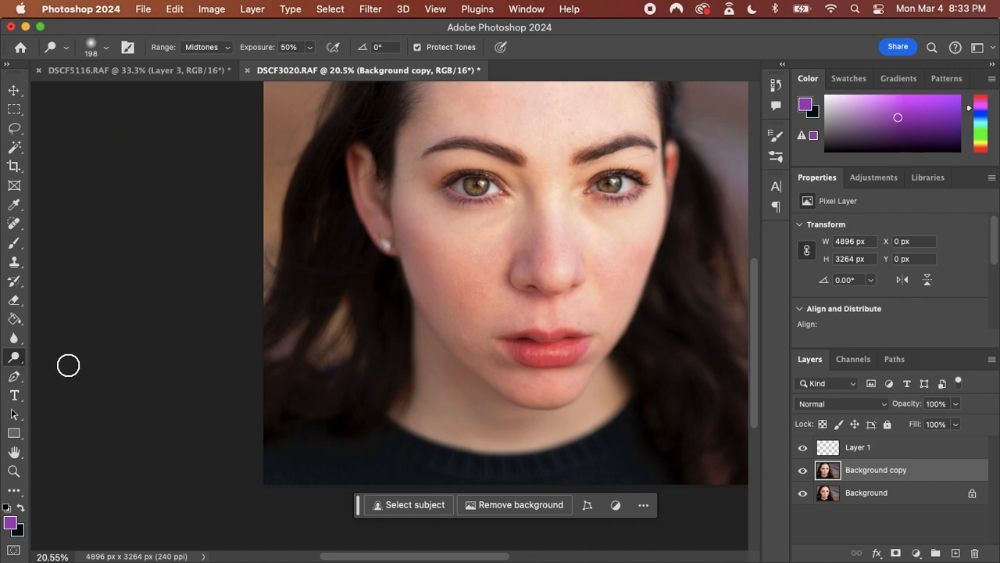
pyautogui.rightClick(16, 359)
pyautogui.click(74, 369)
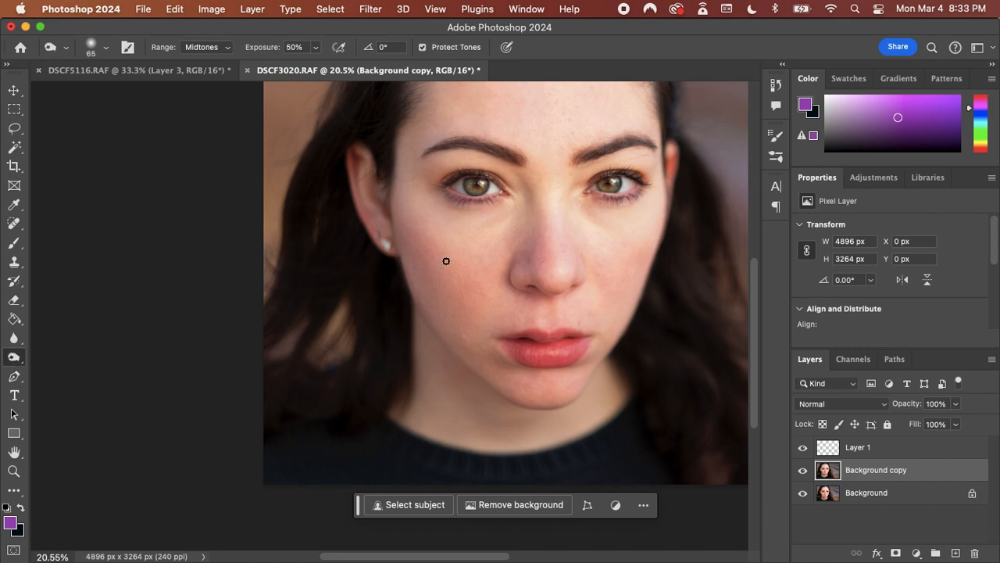
pyautogui.rightClick(424, 270)
pyautogui.moveTo(524, 304); pyautogui.dragTo(548, 304)
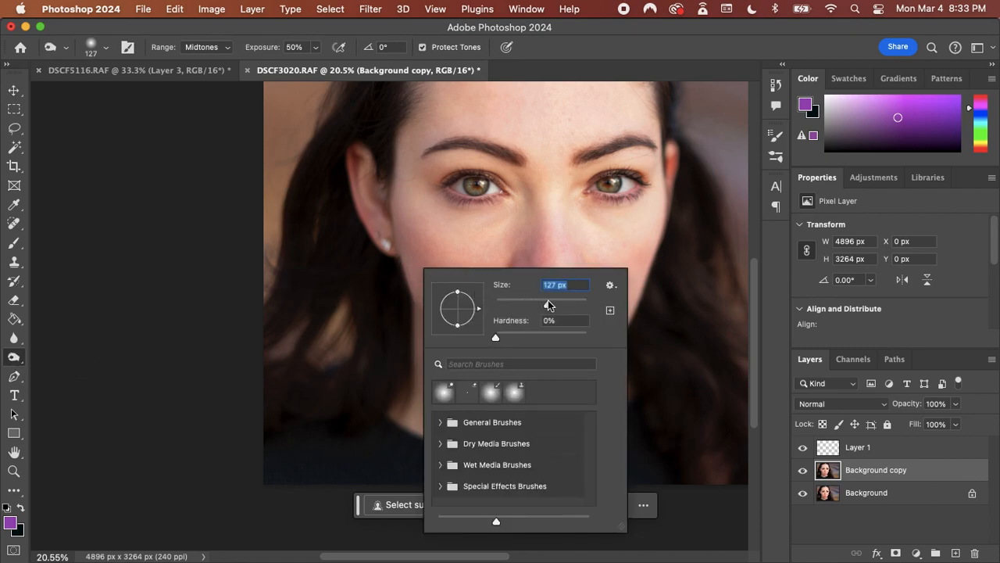
# - Burn both cheek hollows, the areas just above and below the lips, and the sides of the nose on the duplicate layer
pyautogui.click(405, 254)
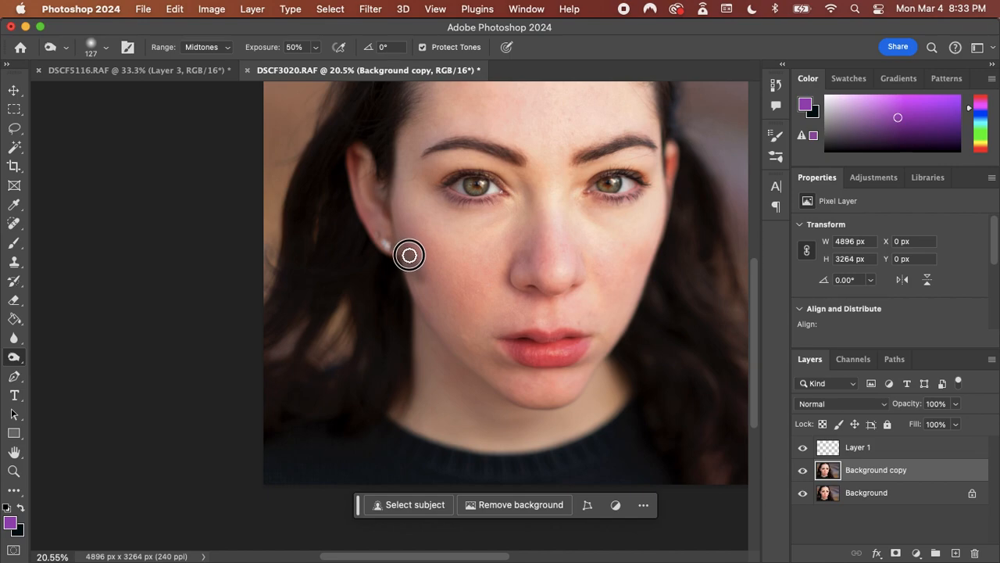
pyautogui.moveTo(420, 273); pyautogui.dragTo(420, 272)
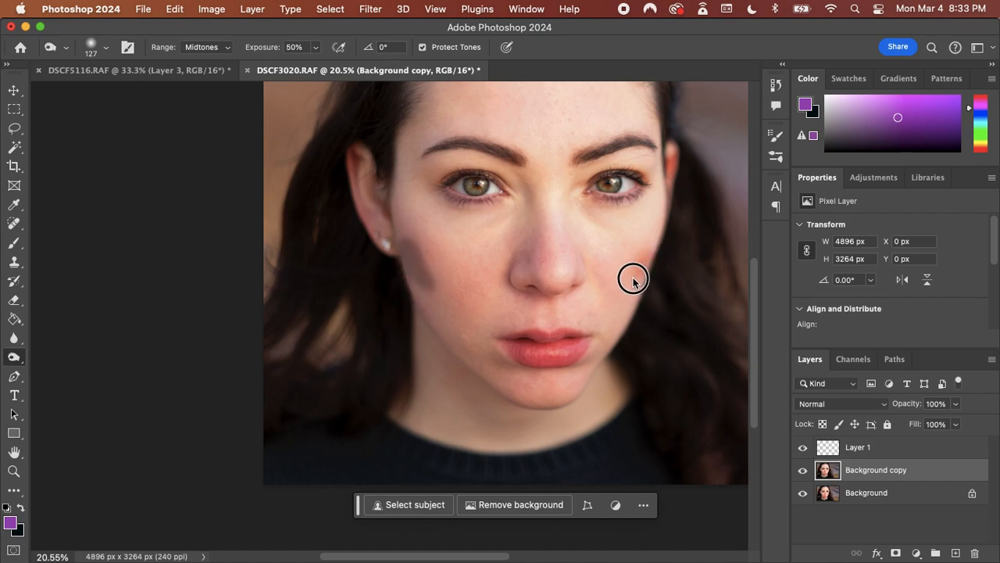
pyautogui.moveTo(645, 268)
pyautogui.mouseDown()
pyautogui.moveTo(628, 287)
pyautogui.moveTo(643, 265)
pyautogui.mouseUp()
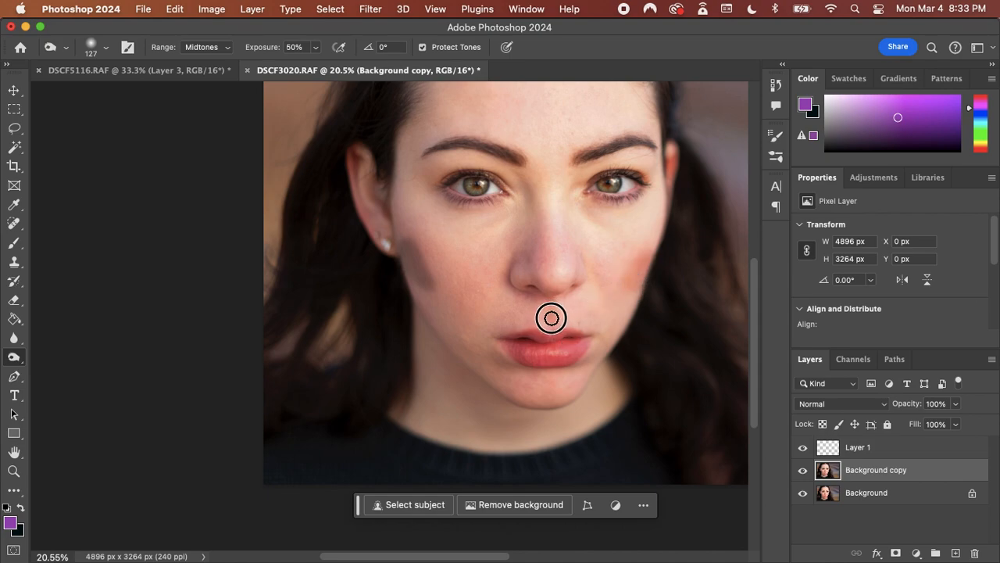
pyautogui.moveTo(545, 373); pyautogui.dragTo(531, 377)
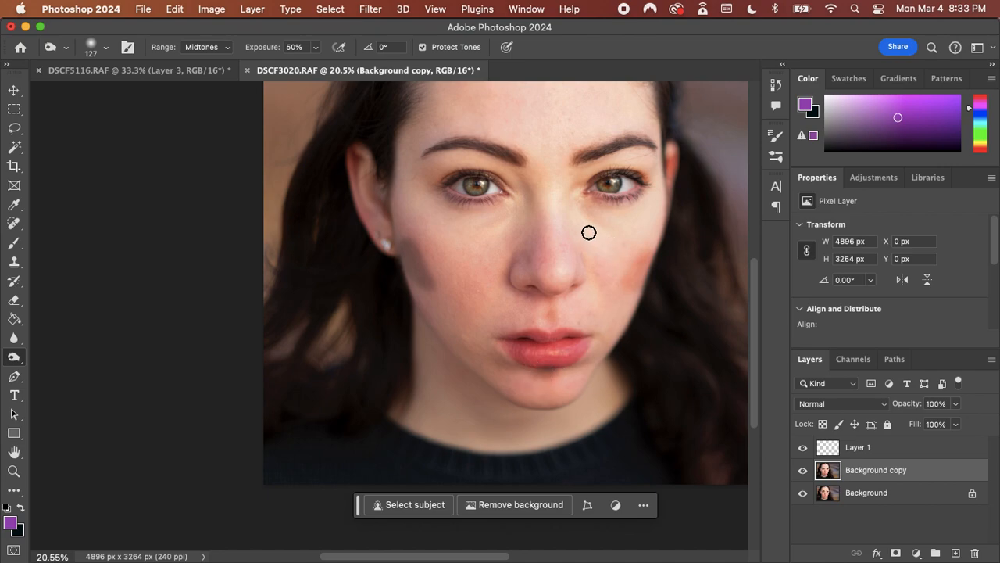
pyautogui.moveTo(570, 216)
pyautogui.mouseDown()
pyautogui.moveTo(569, 241)
pyautogui.moveTo(567, 217)
pyautogui.moveTo(531, 203)
pyautogui.moveTo(571, 224)
pyautogui.moveTo(571, 241)
pyautogui.moveTo(530, 243)
pyautogui.mouseUp()
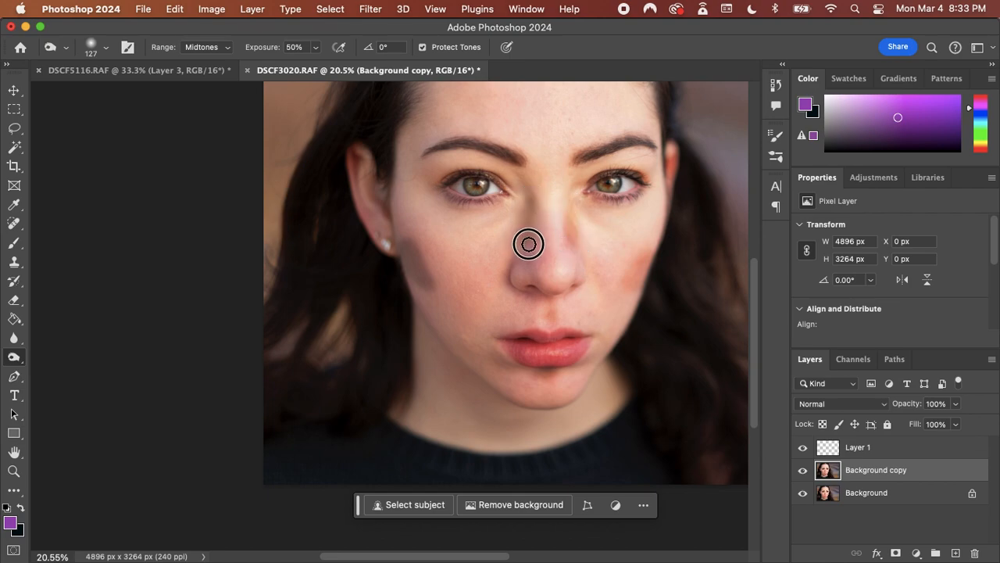
# - Burn along the forehead hairline and temples, and deepen the shading on both cheeks and above the lips
pyautogui.scroll(5, 627, 218)
pyautogui.hscroll(2, 628, 218)
pyautogui.moveTo(593, 151)
pyautogui.mouseDown()
pyautogui.moveTo(585, 151)
pyautogui.moveTo(612, 188)
pyautogui.mouseUp()
pyautogui.moveTo(385, 174)
pyautogui.mouseDown()
pyautogui.moveTo(414, 150)
pyautogui.moveTo(389, 188)
pyautogui.moveTo(419, 140)
pyautogui.moveTo(390, 167)
pyautogui.mouseUp()
pyautogui.moveTo(510, 120)
pyautogui.mouseDown()
pyautogui.moveTo(521, 102)
pyautogui.moveTo(527, 120)
pyautogui.moveTo(503, 111)
pyautogui.moveTo(516, 103)
pyautogui.moveTo(515, 128)
pyautogui.moveTo(492, 104)
pyautogui.moveTo(474, 107)
pyautogui.moveTo(536, 116)
pyautogui.moveTo(525, 111)
pyautogui.mouseUp()
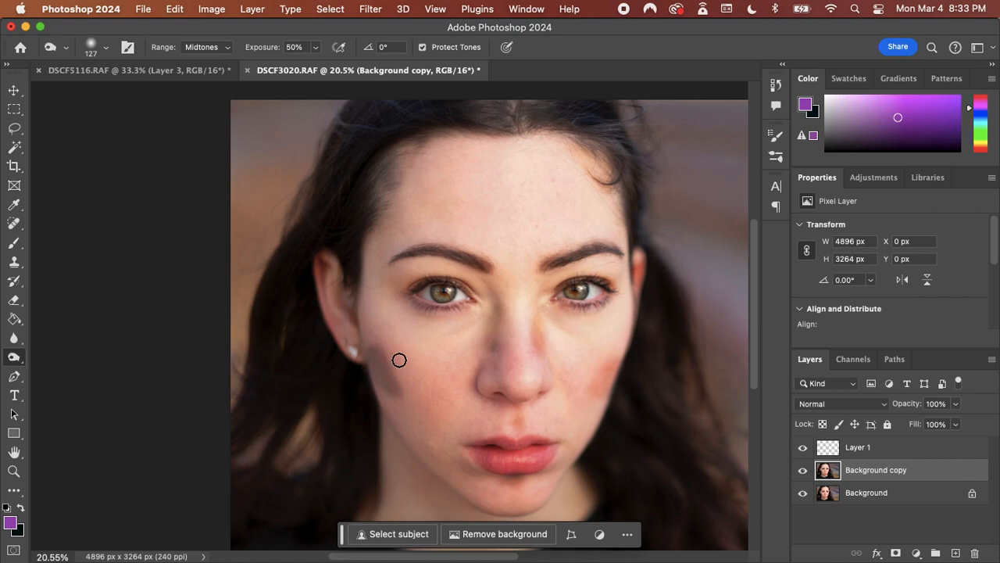
pyautogui.moveTo(388, 375)
pyautogui.mouseDown()
pyautogui.moveTo(399, 393)
pyautogui.moveTo(374, 353)
pyautogui.mouseUp()
pyautogui.moveTo(589, 405)
pyautogui.mouseDown()
pyautogui.moveTo(613, 377)
pyautogui.moveTo(591, 401)
pyautogui.mouseUp()
pyautogui.moveTo(518, 424); pyautogui.dragTo(516, 419)
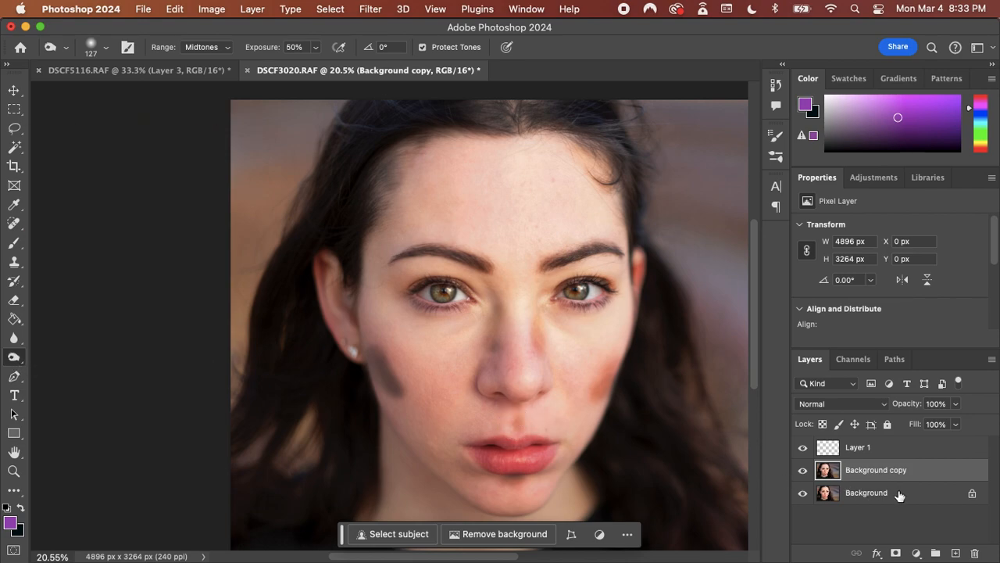
# - Dodge the nose bridge, the areas under both eyes, the chin and the forehead with the 198 px brush
pyautogui.rightClick(20, 361)
pyautogui.click(58, 353)
pyautogui.moveTo(516, 371)
pyautogui.mouseDown()
pyautogui.moveTo(521, 299)
pyautogui.moveTo(515, 375)
pyautogui.moveTo(514, 304)
pyautogui.mouseUp()
pyautogui.moveTo(411, 339)
pyautogui.mouseDown()
pyautogui.moveTo(429, 360)
pyautogui.moveTo(399, 333)
pyautogui.moveTo(415, 371)
pyautogui.moveTo(391, 334)
pyautogui.moveTo(433, 345)
pyautogui.moveTo(417, 328)
pyautogui.moveTo(448, 336)
pyautogui.moveTo(415, 327)
pyautogui.moveTo(447, 335)
pyautogui.mouseUp()
pyautogui.moveTo(571, 337)
pyautogui.mouseDown()
pyautogui.moveTo(604, 326)
pyautogui.moveTo(583, 349)
pyautogui.moveTo(617, 327)
pyautogui.moveTo(581, 361)
pyautogui.mouseUp()
pyautogui.moveTo(522, 379); pyautogui.dragTo(521, 378)
pyautogui.moveTo(567, 319); pyautogui.dragTo(597, 319)
pyautogui.moveTo(468, 319); pyautogui.dragTo(429, 321)
pyautogui.moveTo(495, 492)
pyautogui.mouseDown()
pyautogui.moveTo(526, 496)
pyautogui.moveTo(518, 507)
pyautogui.moveTo(524, 499)
pyautogui.moveTo(505, 495)
pyautogui.mouseUp()
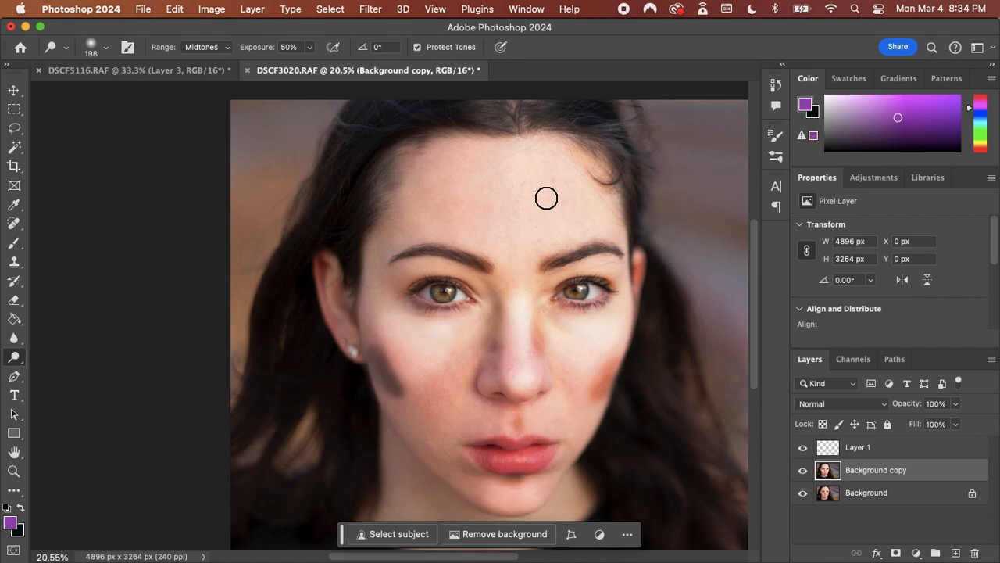
pyautogui.moveTo(424, 217); pyautogui.dragTo(526, 221)
pyautogui.moveTo(433, 196)
pyautogui.mouseDown()
pyautogui.moveTo(559, 199)
pyautogui.moveTo(458, 195)
pyautogui.mouseUp()
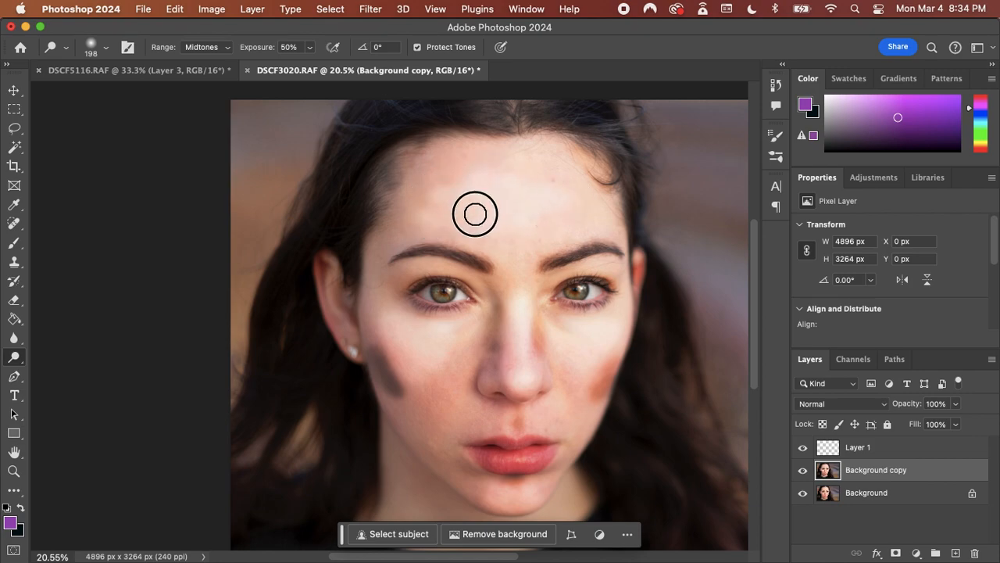
# - Compare the portrait with the dodged and burned layer hidden and shown
pyautogui.click(801, 471)
pyautogui.click(801, 471)
pyautogui.click(801, 471)
pyautogui.click(801, 471)
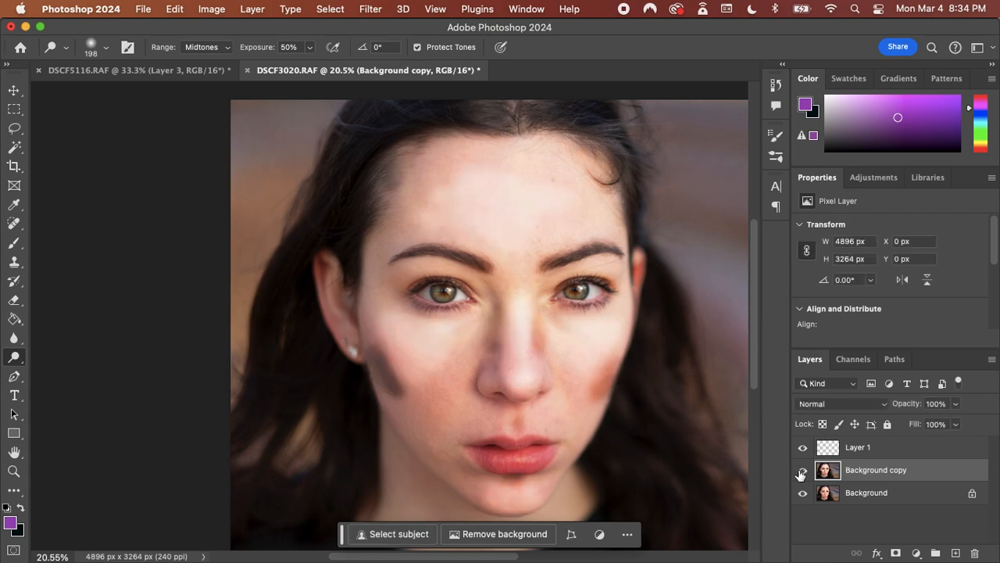
# - Set the dodged and burned layer's blend mode to Soft Light and its opacity to 43%
pyautogui.click(881, 404)
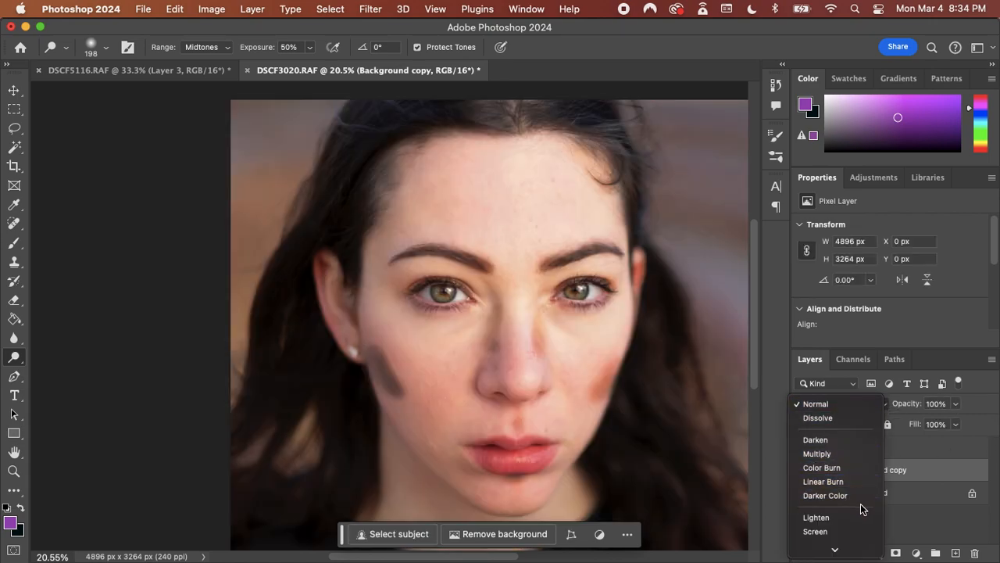
pyautogui.scroll(-3, 850, 506)
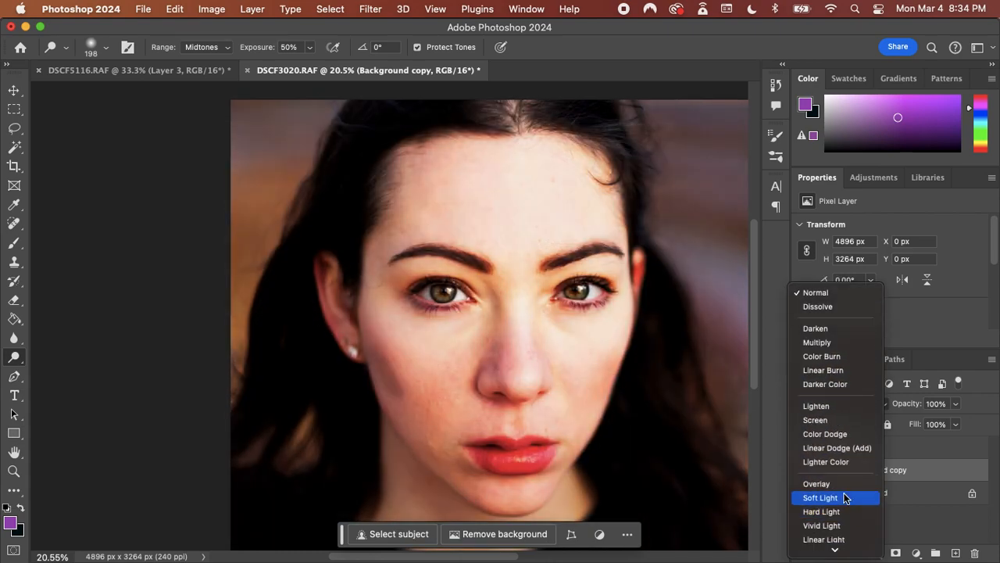
pyautogui.click(845, 498)
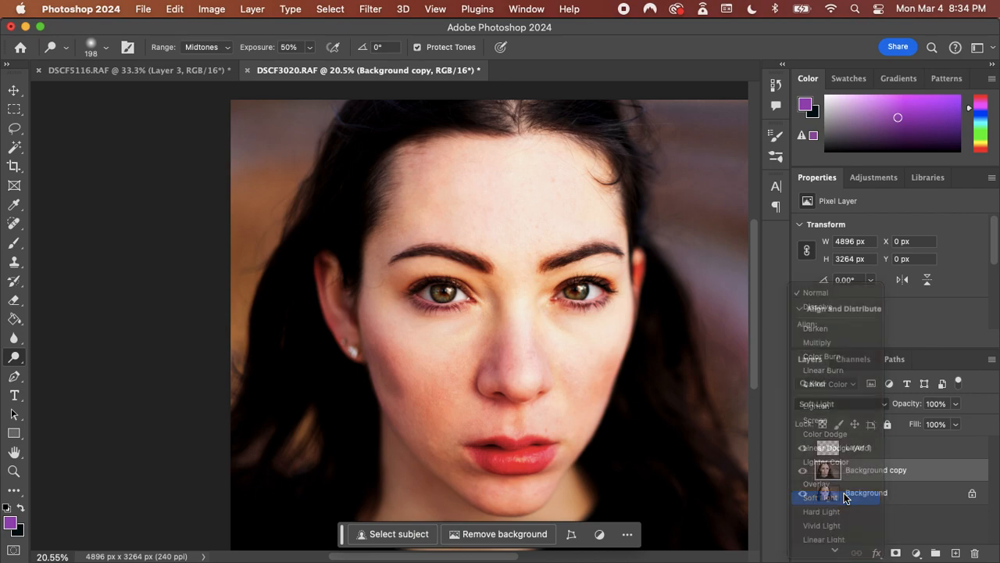
pyautogui.click(955, 404)
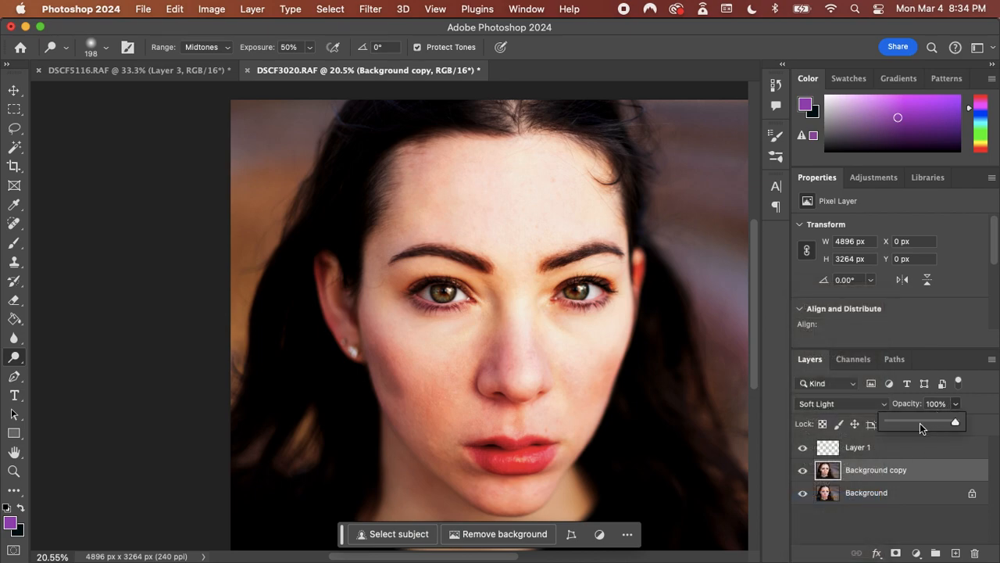
pyautogui.click(917, 421)
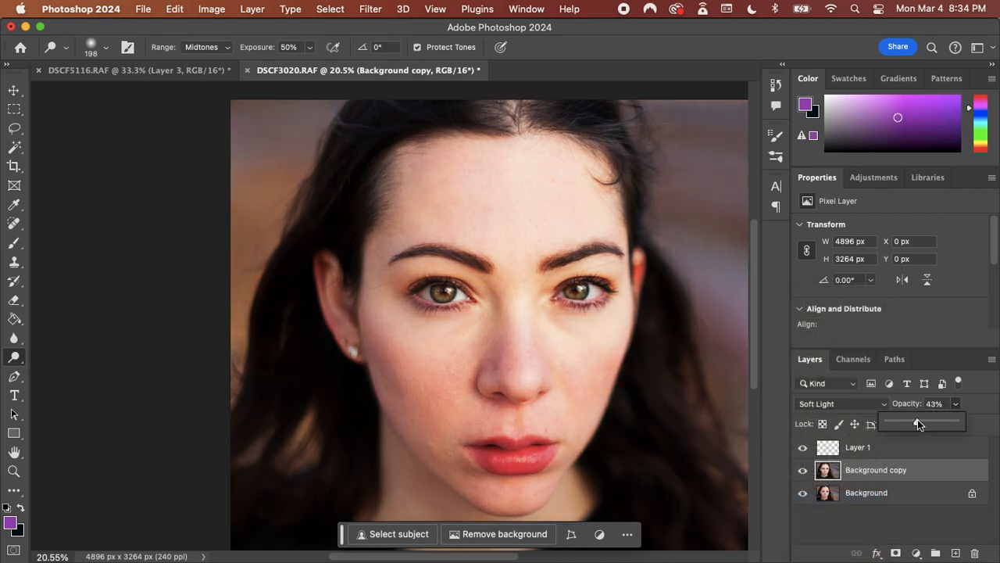
# - Compare the portrait with the Soft Light Background copy layer hidden and shown
pyautogui.click(803, 472)
pyautogui.click(803, 471)
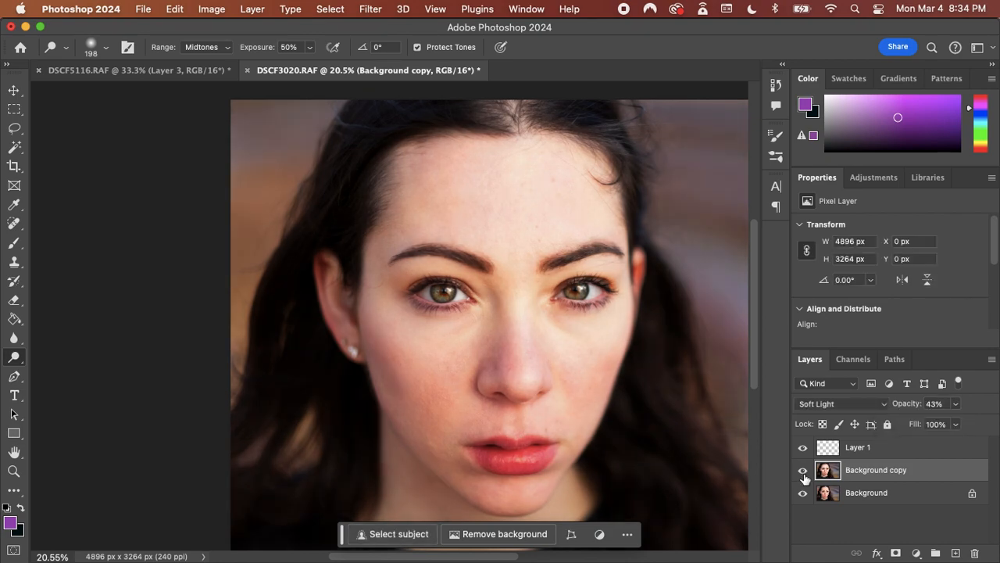
pyautogui.click(804, 472)
pyautogui.click(804, 471)
pyautogui.click(803, 472)
pyautogui.click(804, 472)
# - Try the Background copy layer in Normal blend mode at 20% opacity and check its effect on the portrait
pyautogui.click(834, 402)
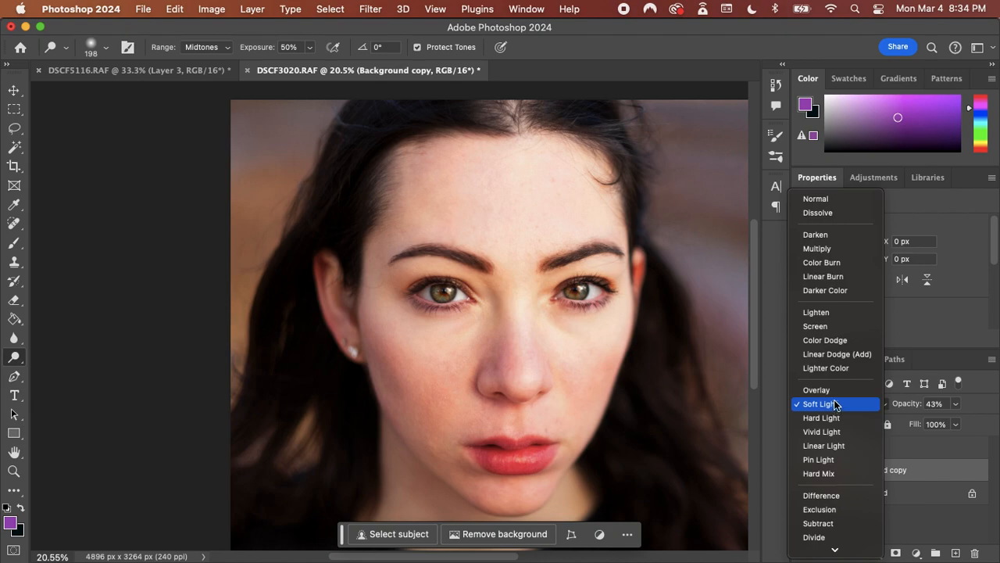
pyautogui.click(825, 203)
pyautogui.click(956, 404)
pyautogui.click(937, 424)
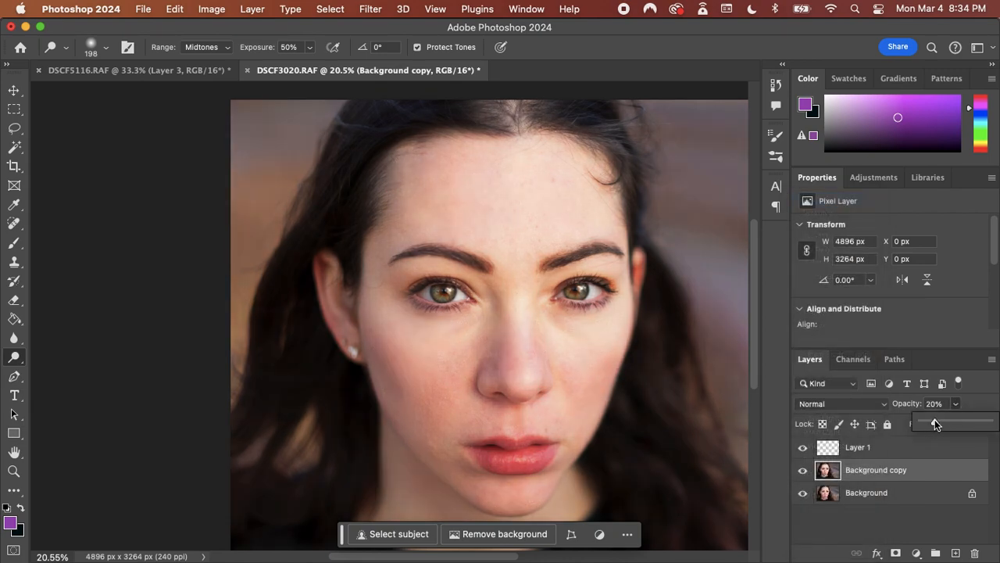
pyautogui.click(802, 474)
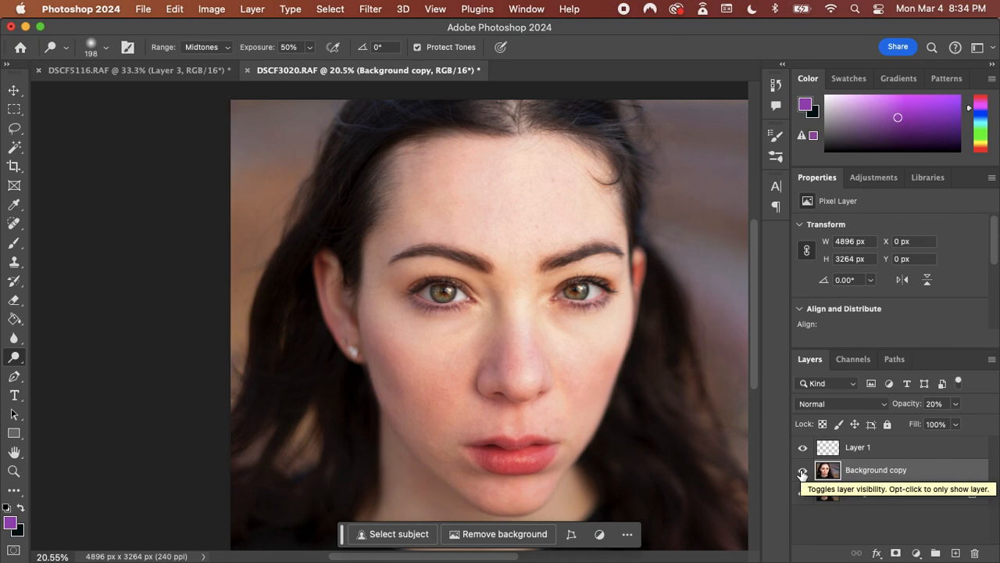
# - Set the Background copy layer's blend mode to Soft Light and its opacity to 16%
pyautogui.click(957, 404)
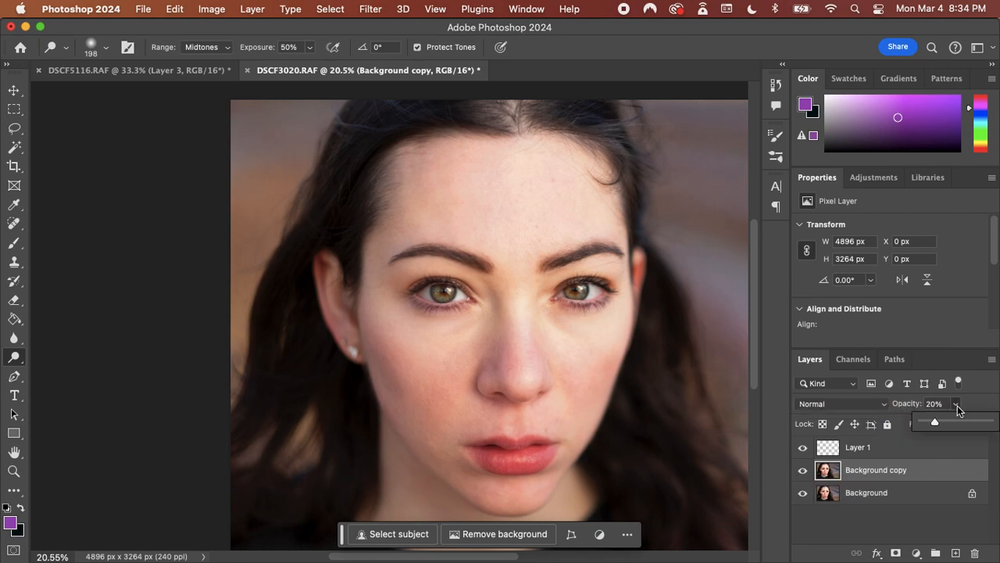
pyautogui.moveTo(936, 425); pyautogui.dragTo(989, 422)
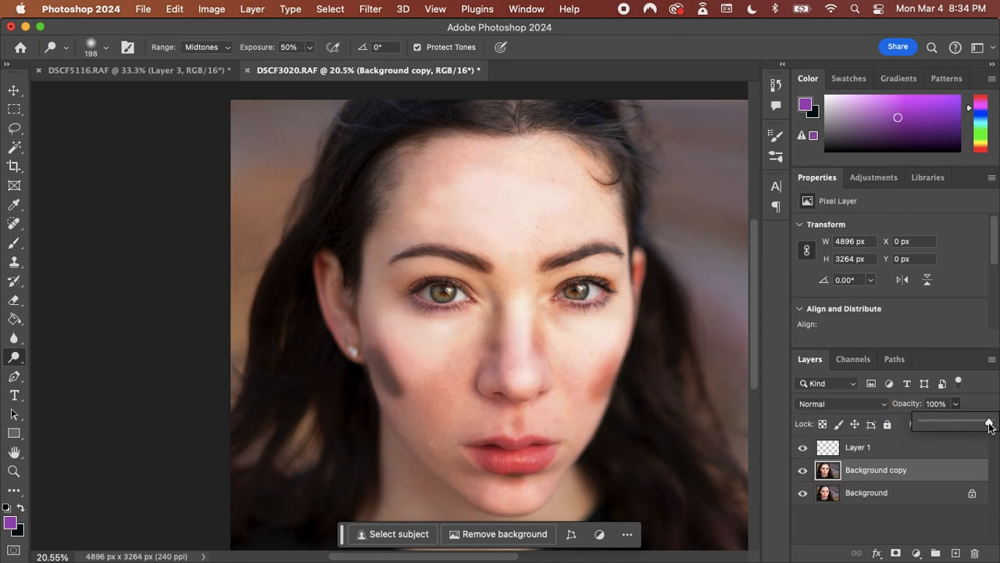
pyautogui.click(857, 404)
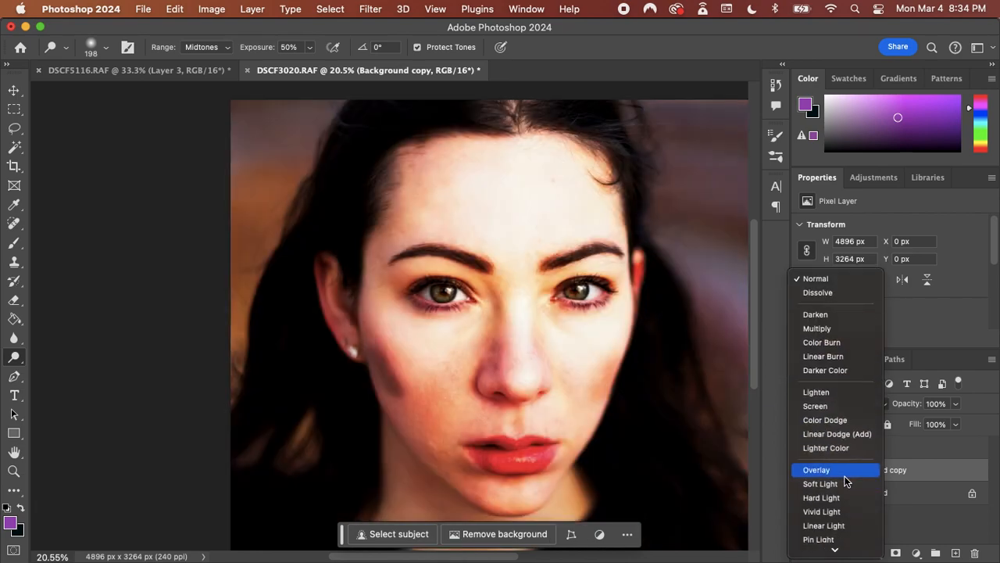
pyautogui.scroll(-1, 846, 482)
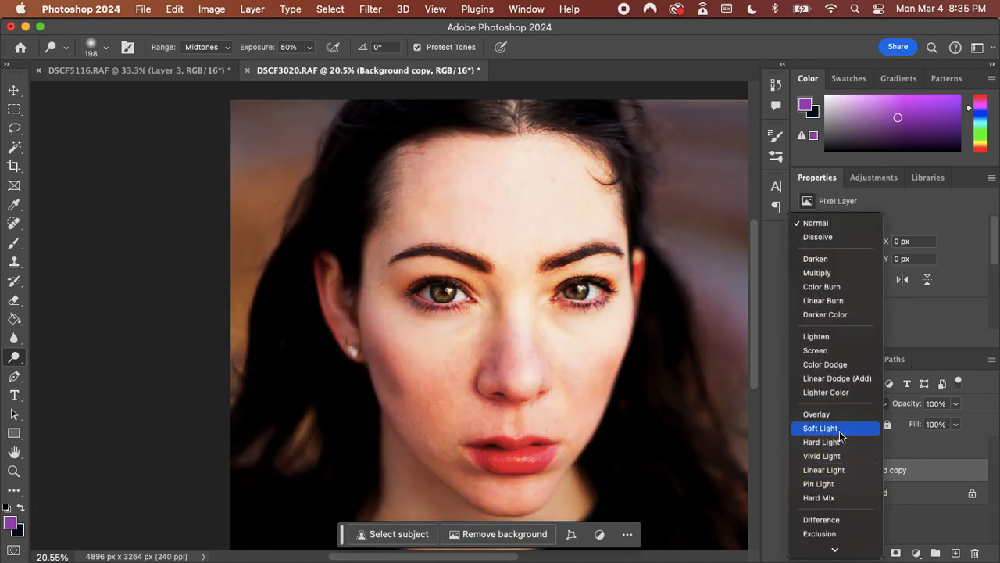
pyautogui.click(841, 436)
pyautogui.click(954, 405)
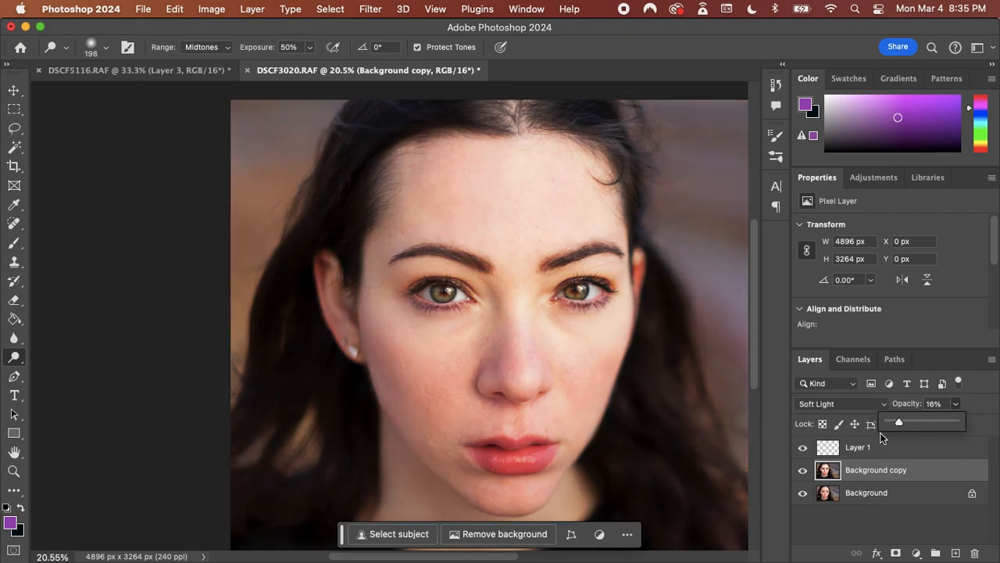
# - Compare the portrait with the Background copy layer hidden and shown at 16% opacity
pyautogui.click(804, 470)
pyautogui.click(803, 471)
pyautogui.click(804, 470)
pyautogui.click(803, 471)
pyautogui.click(803, 470)
pyautogui.click(803, 471)
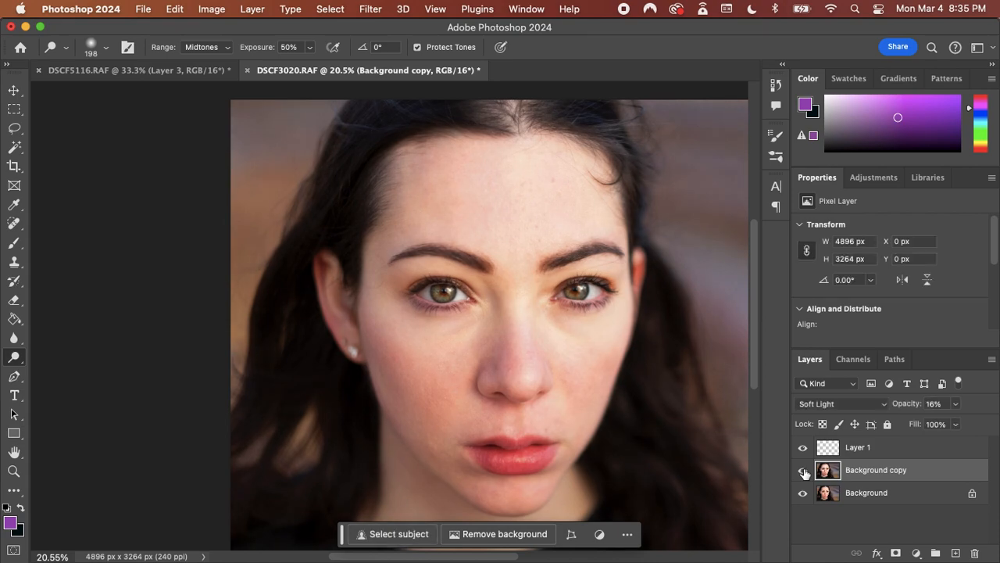
# - Set the Background copy layer's opacity to 29% and compare the portrait with that layer hidden and shown
pyautogui.click(955, 404)
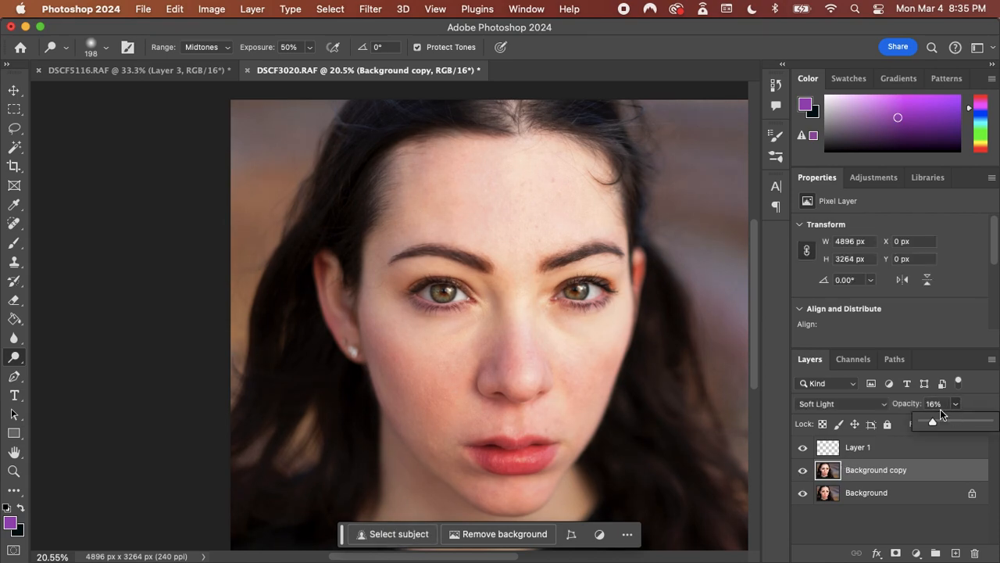
pyautogui.moveTo(933, 422); pyautogui.dragTo(943, 423)
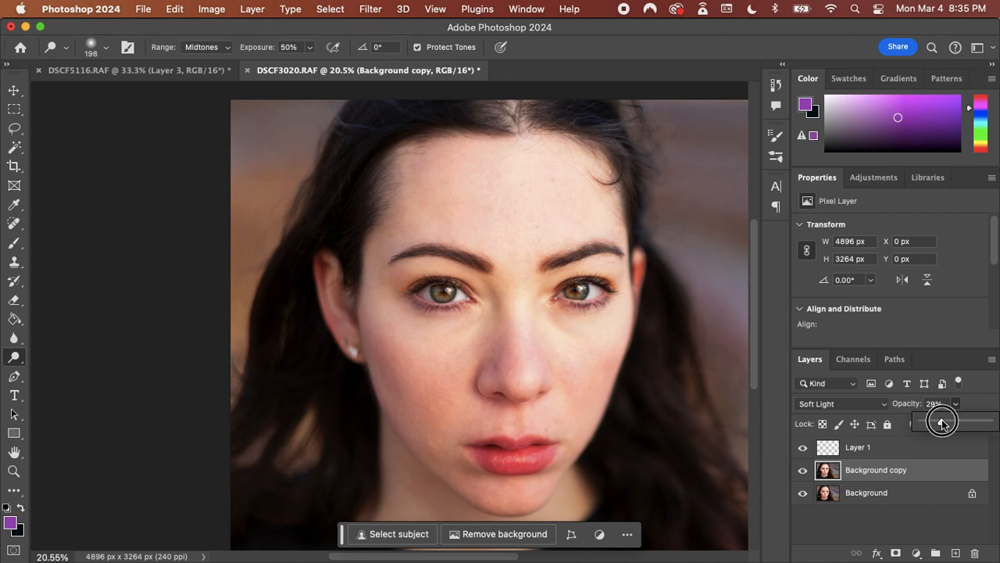
pyautogui.click(802, 472)
pyautogui.click(802, 472)
pyautogui.click(801, 472)
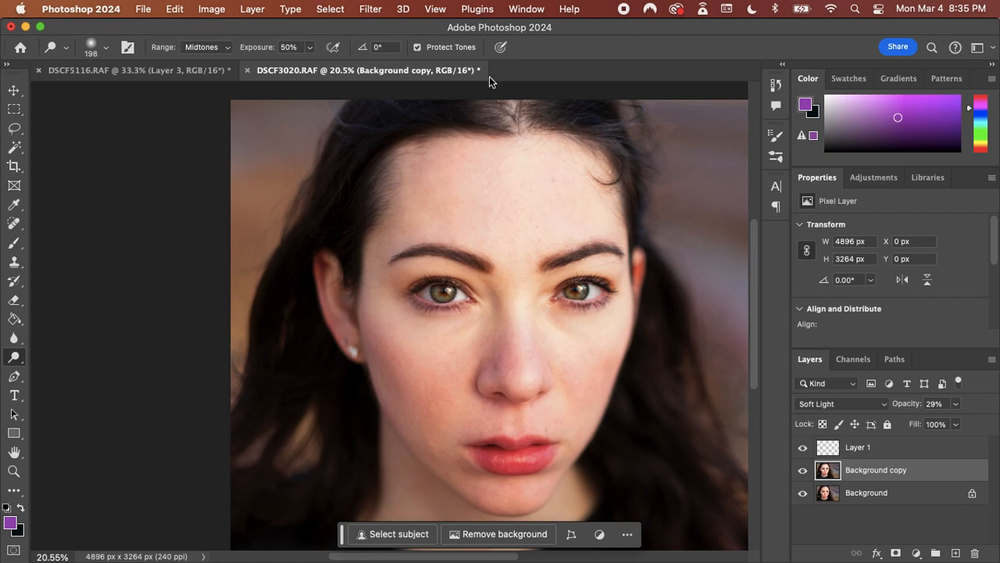
# - Switch to the DSCF5116.RAF document and hide Layer 1, Layer 2 and Layer 3, leaving only the Background shown
pyautogui.click(203, 70)
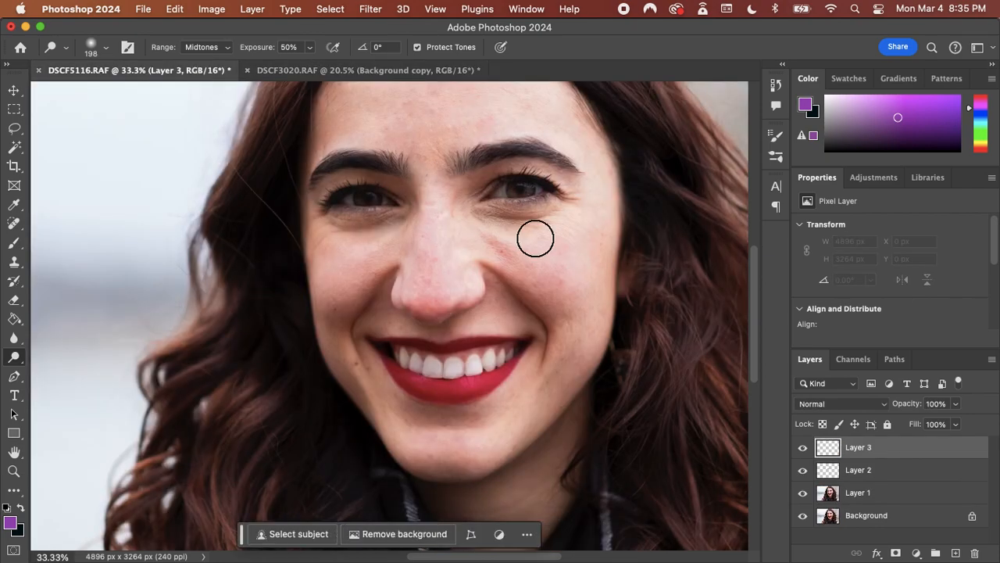
pyautogui.scroll(5, 635, 328)
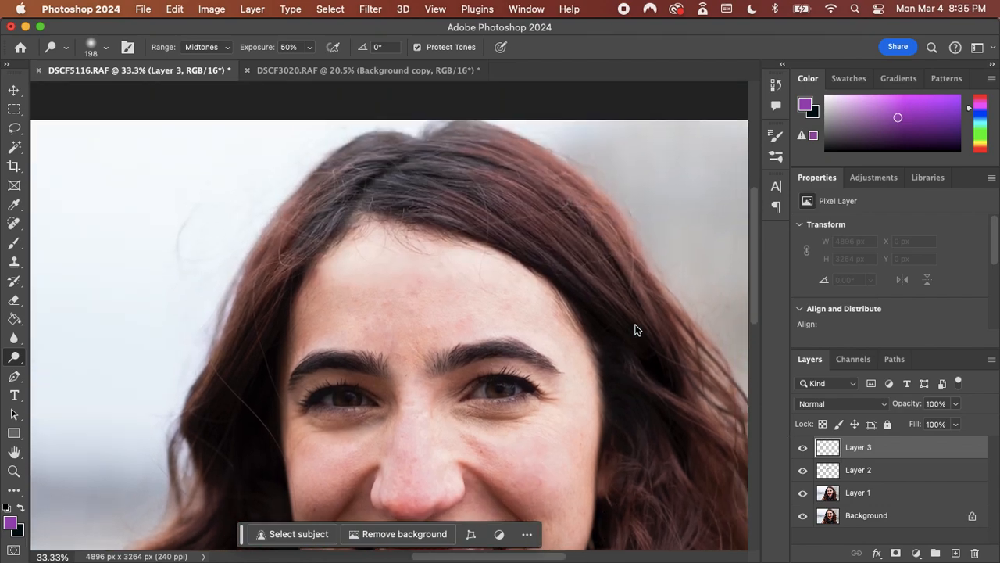
pyautogui.scroll(-2, 635, 328)
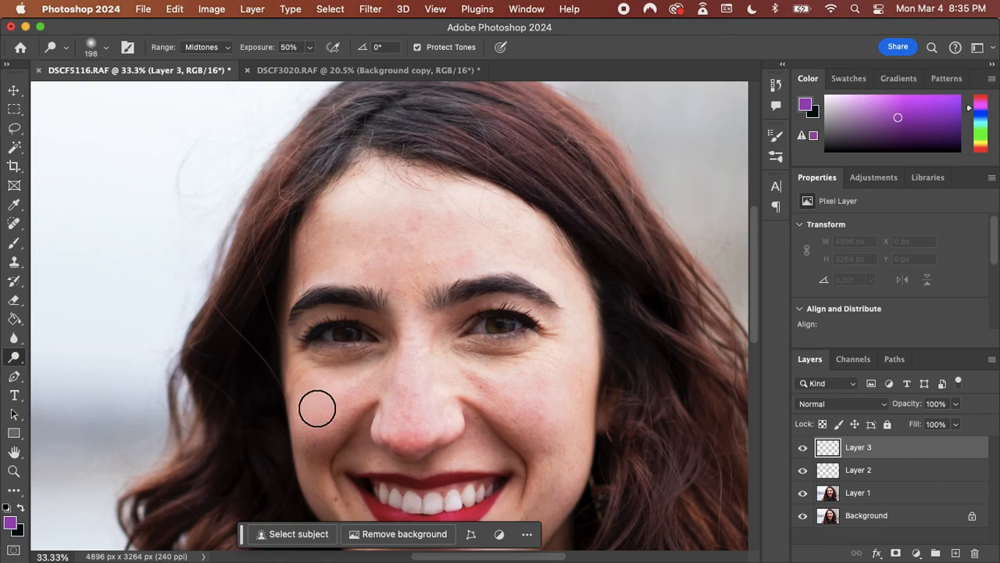
pyautogui.moveTo(805, 493); pyautogui.dragTo(802, 449)
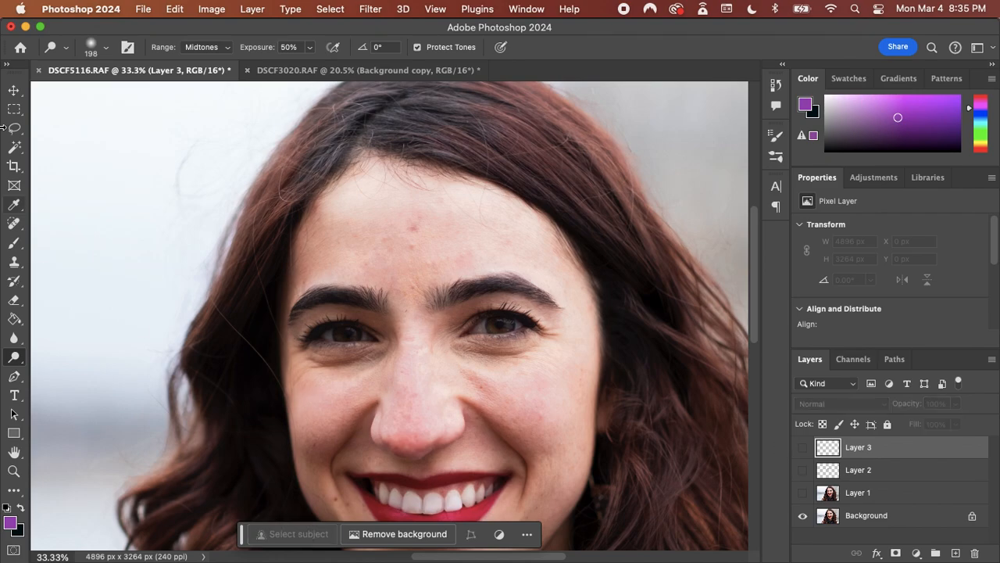
pyautogui.click(14, 89)
pyautogui.moveTo(260, 346); pyautogui.dragTo(346, 219)
pyautogui.rightClick(14, 95)
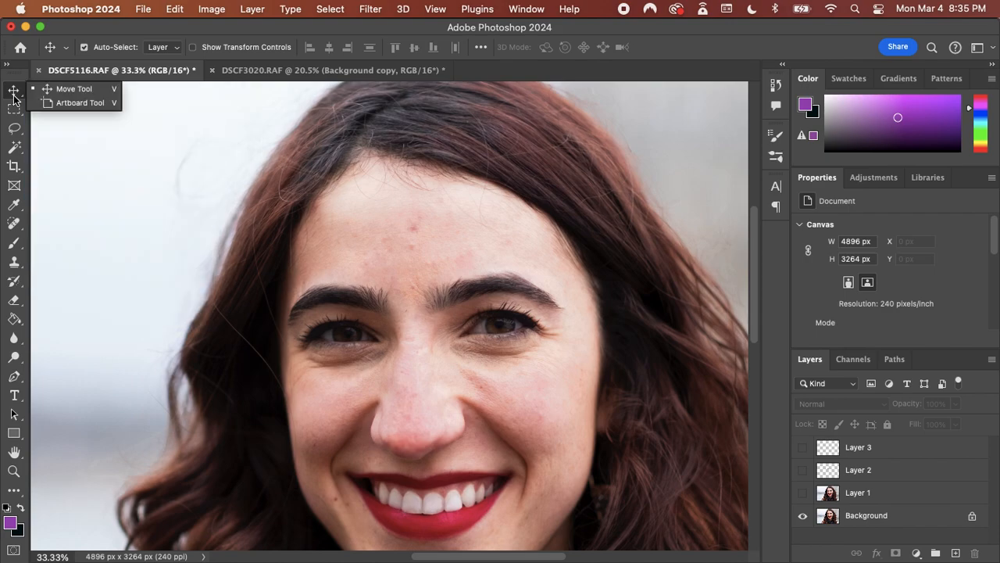
# - Add a new empty layer above Layer 3 for healing the stray hair along the cheek
pyautogui.scroll(-5, 156, 430)
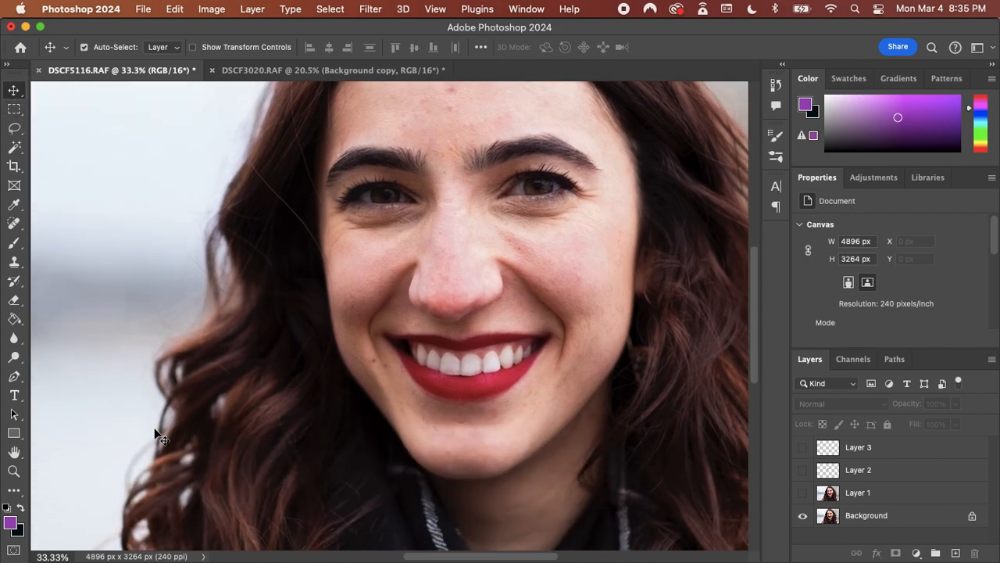
pyautogui.scroll(5, 346, 351)
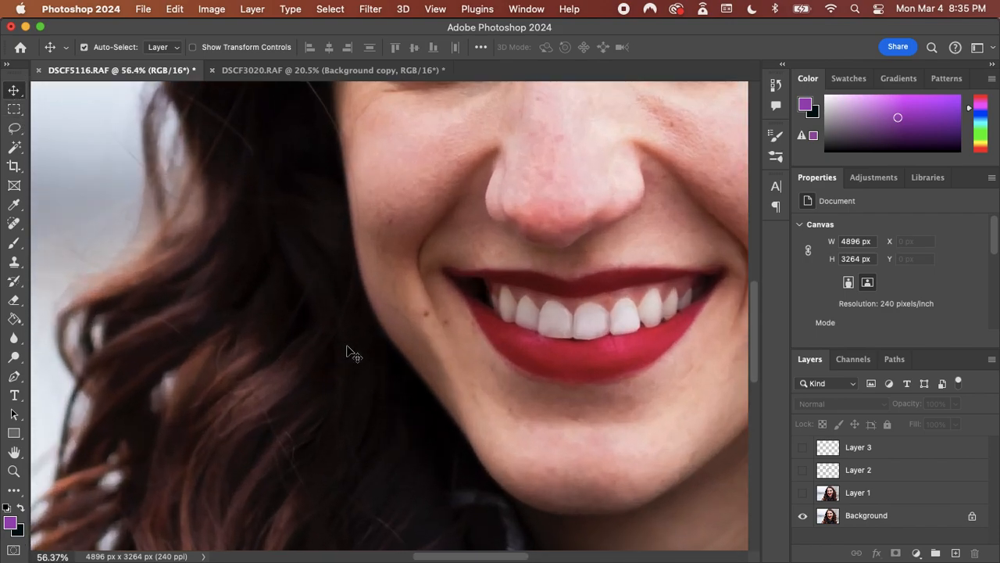
pyautogui.scroll(5, 344, 205)
pyautogui.scroll(1, 346, 207)
pyautogui.scroll(5, 346, 207)
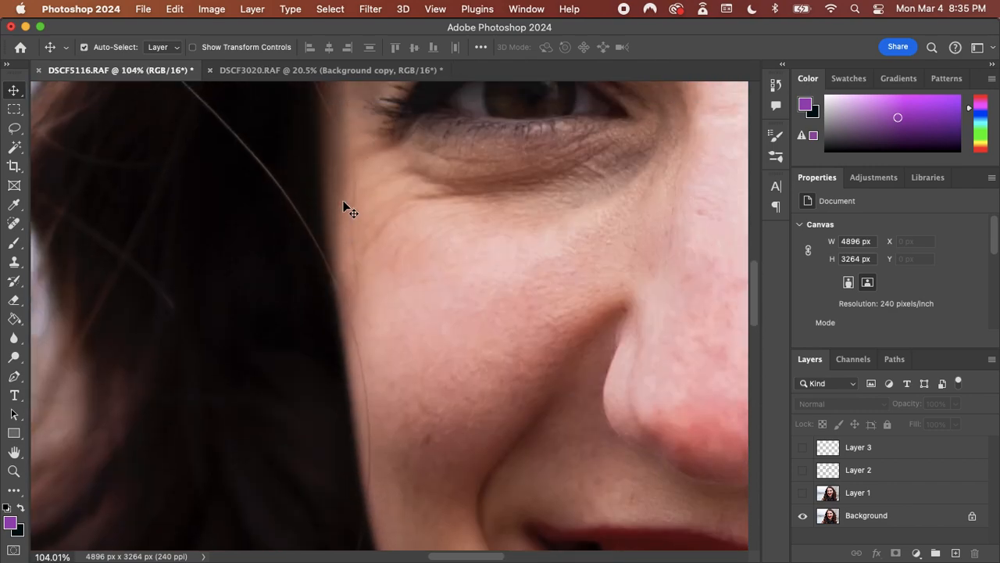
pyautogui.scroll(-4, 346, 207)
pyautogui.scroll(3, 346, 207)
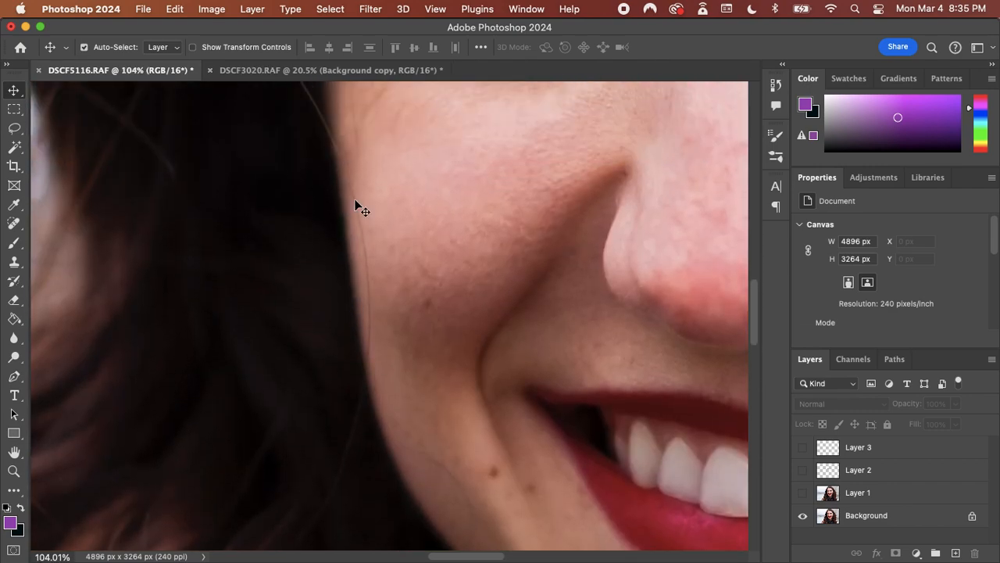
pyautogui.click(955, 552)
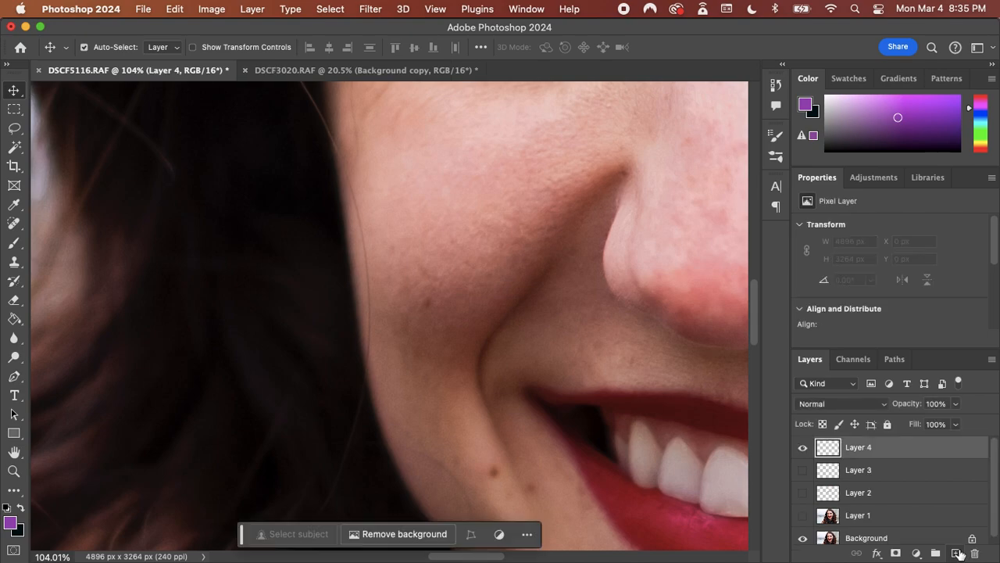
# - Choose the Spot Healing Brush Tool and set its brush size to 10 px
pyautogui.click(13, 223)
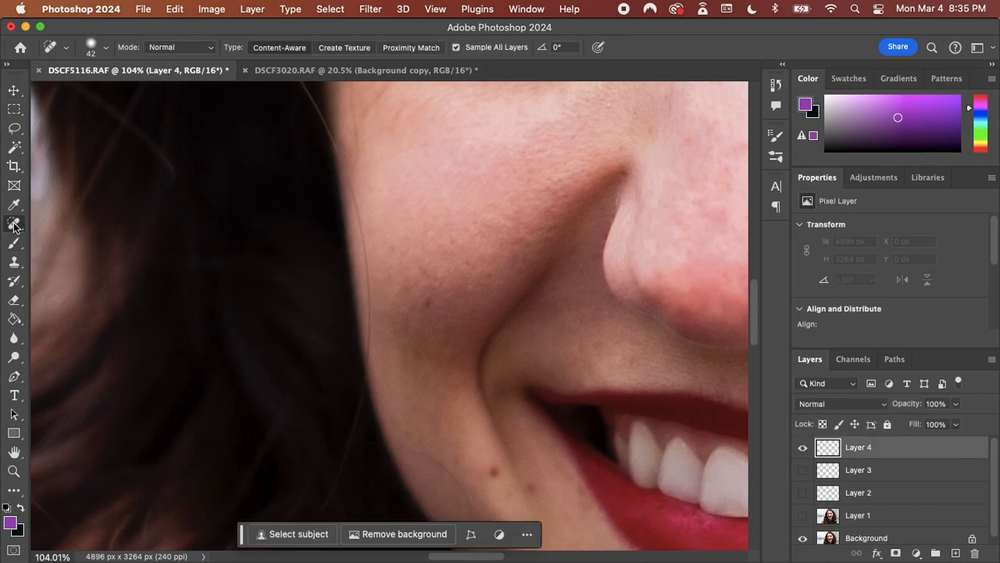
pyautogui.click(13, 226)
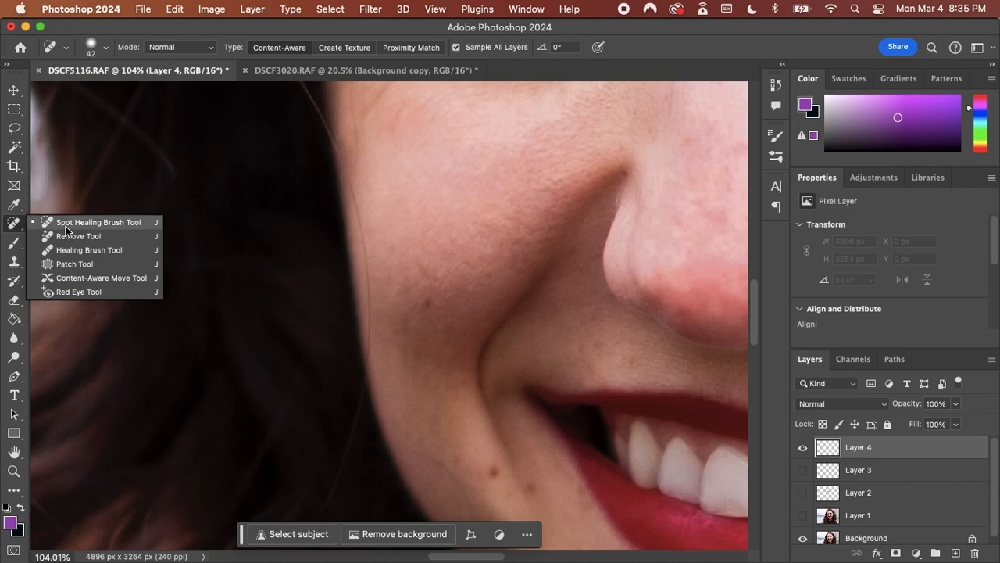
pyautogui.click(66, 225)
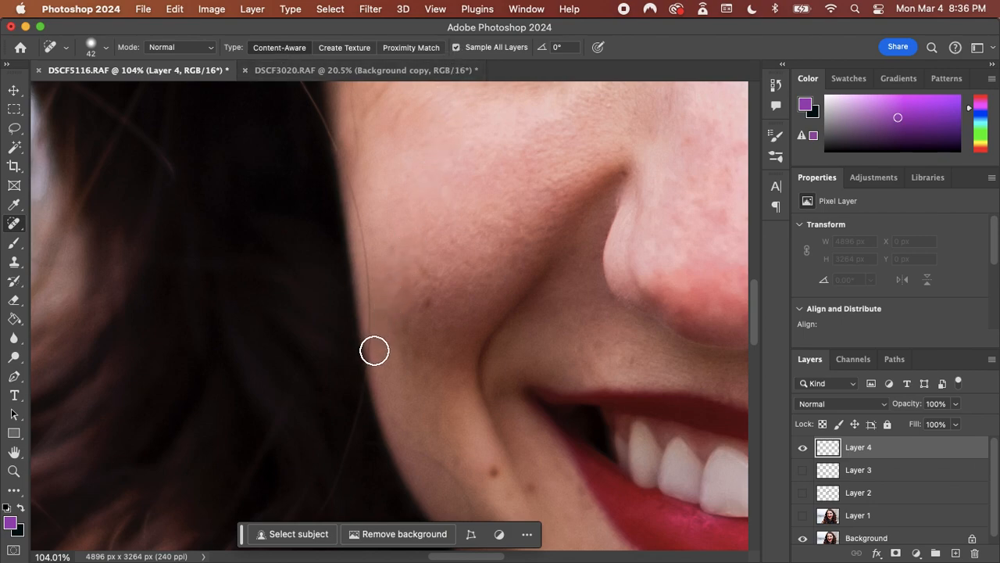
pyautogui.rightClick(375, 350)
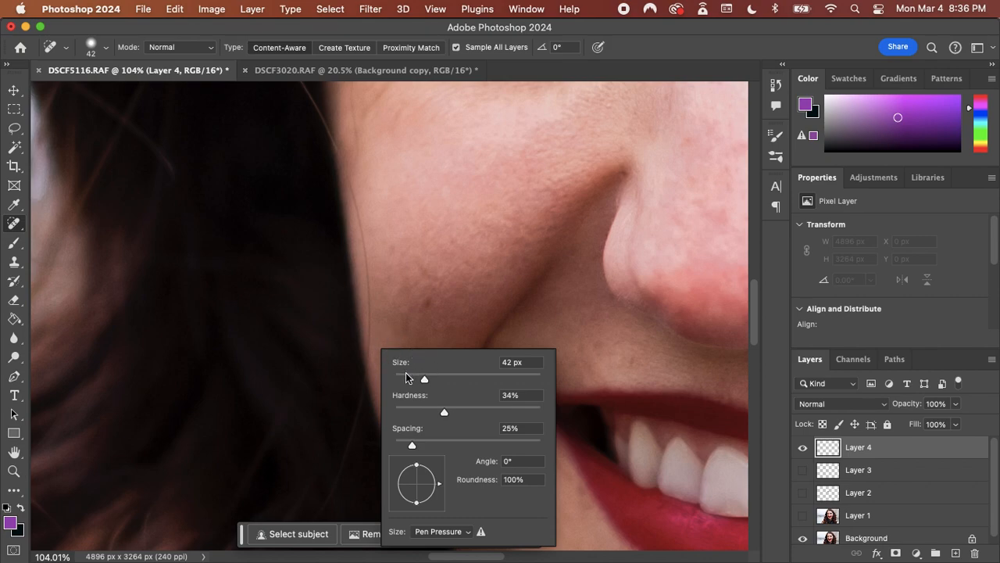
pyautogui.click(401, 378)
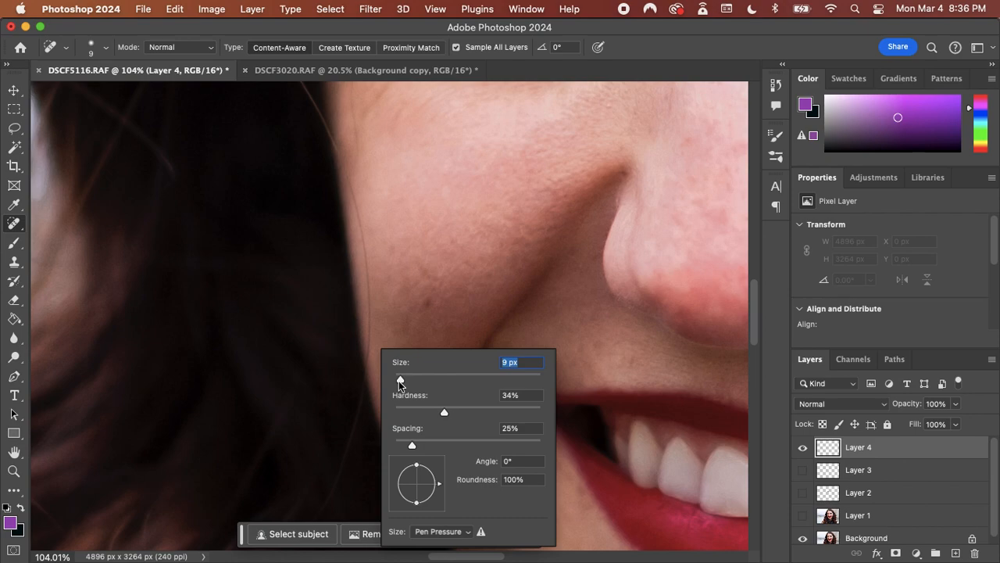
pyautogui.moveTo(401, 380); pyautogui.dragTo(403, 382)
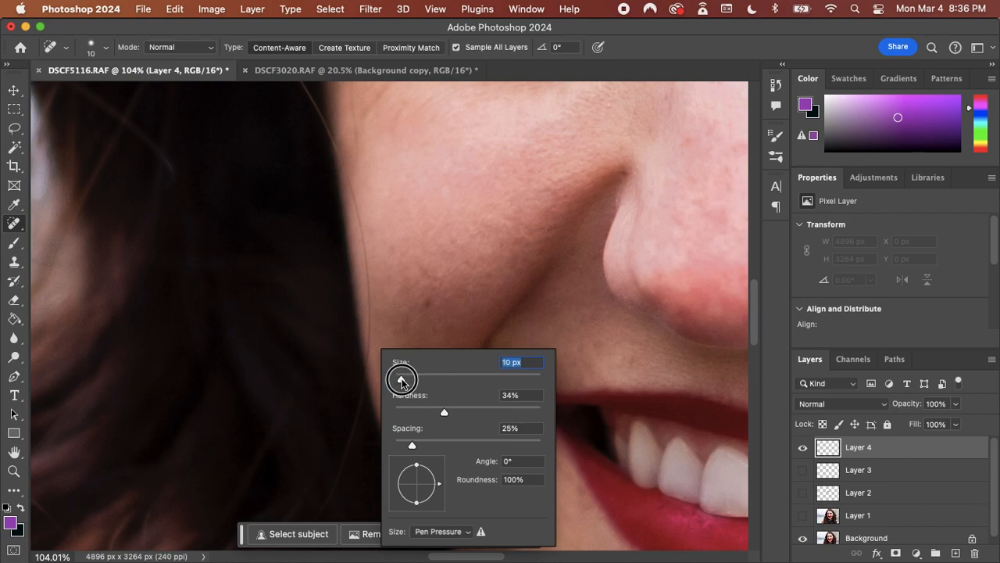
# - Heal the thin stray hair running down the outer edge of the cheek on Layer 4
pyautogui.click(370, 351)
pyautogui.moveTo(370, 344)
pyautogui.mouseDown()
pyautogui.moveTo(364, 236)
pyautogui.moveTo(338, 144)
pyautogui.moveTo(367, 280)
pyautogui.moveTo(362, 243)
pyautogui.moveTo(371, 270)
pyautogui.moveTo(368, 308)
pyautogui.mouseUp()
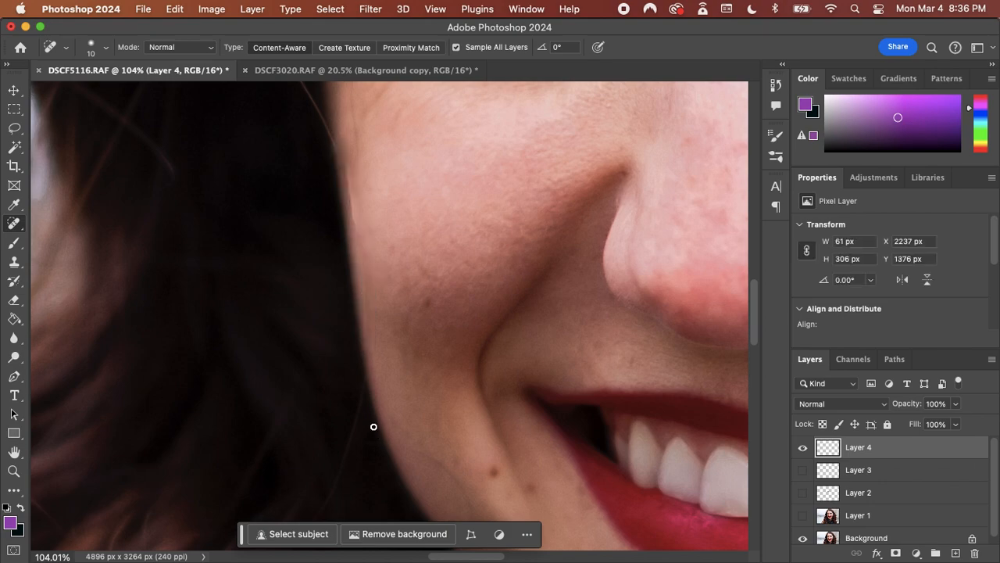
pyautogui.moveTo(353, 216); pyautogui.dragTo(352, 165)
pyautogui.moveTo(359, 232); pyautogui.dragTo(369, 343)
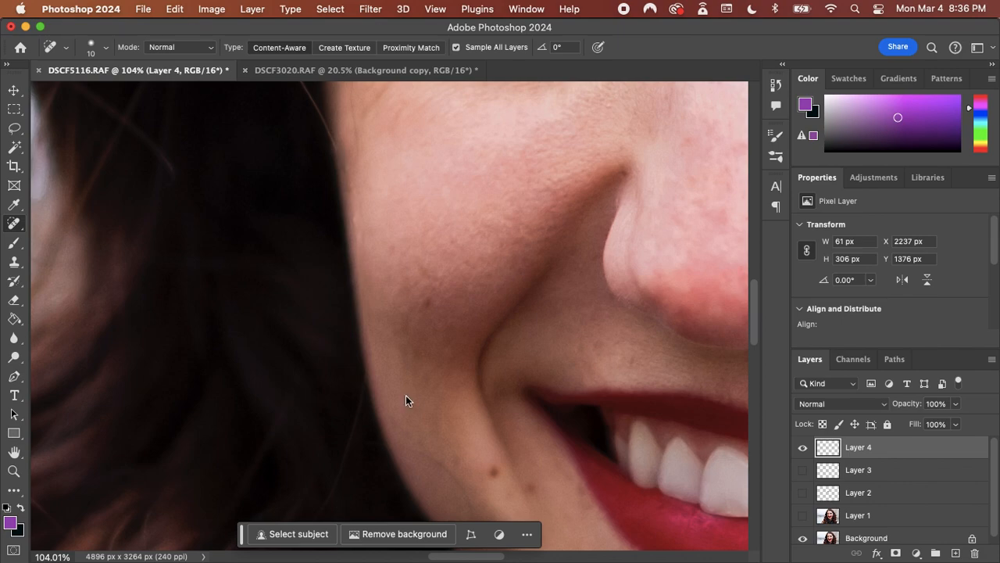
# - Compare the cheek with the healed Layer 4 hidden and shown
pyautogui.click(802, 448)
pyautogui.click(801, 449)
pyautogui.click(801, 450)
pyautogui.click(801, 450)
# - Heal the long stray hair running from the outer hair down to the cheek beside the eye on Layer 4, and compare before and after
pyautogui.press('super+minus')
pyautogui.press('super+minus')
pyautogui.press('super+minus')
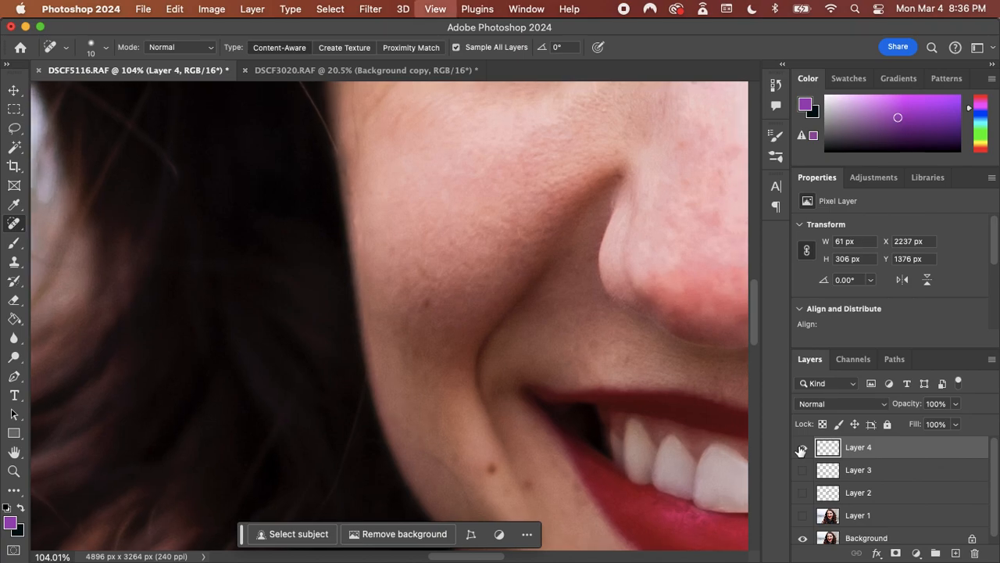
pyautogui.press('super+minus')
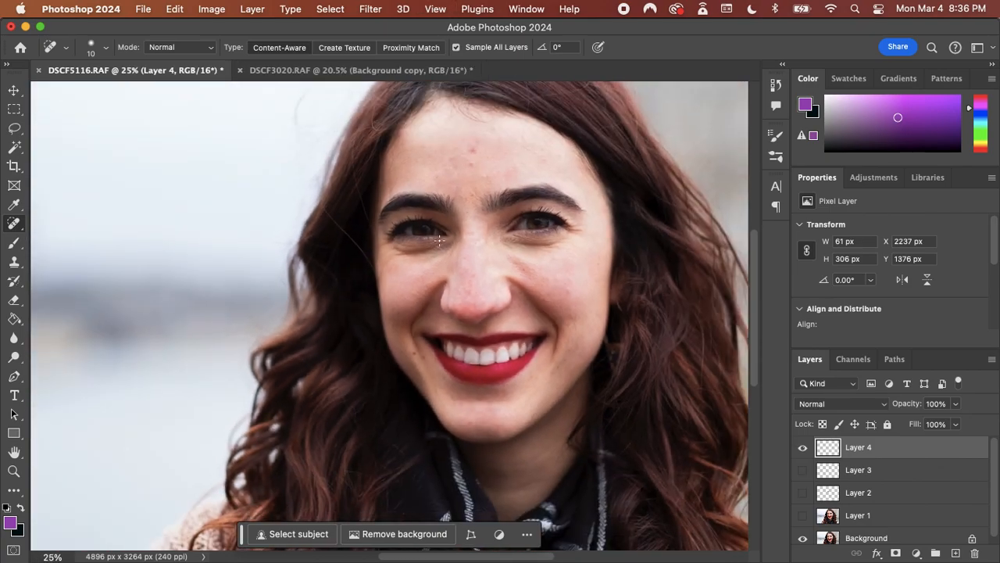
pyautogui.scroll(3, 389, 170)
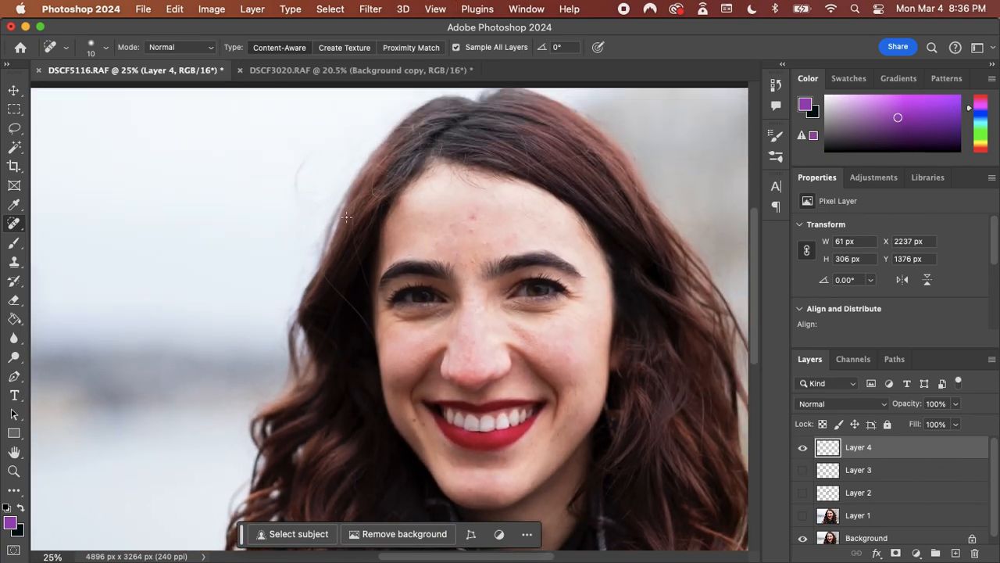
pyautogui.scroll(6, 340, 230)
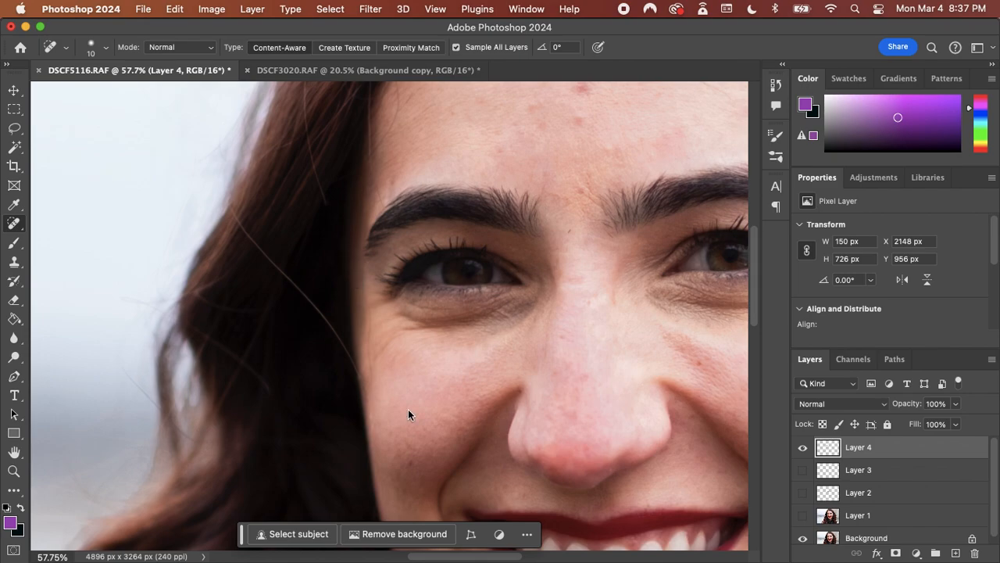
pyautogui.moveTo(372, 315); pyautogui.dragTo(367, 389)
pyautogui.scroll(-2, 362, 386)
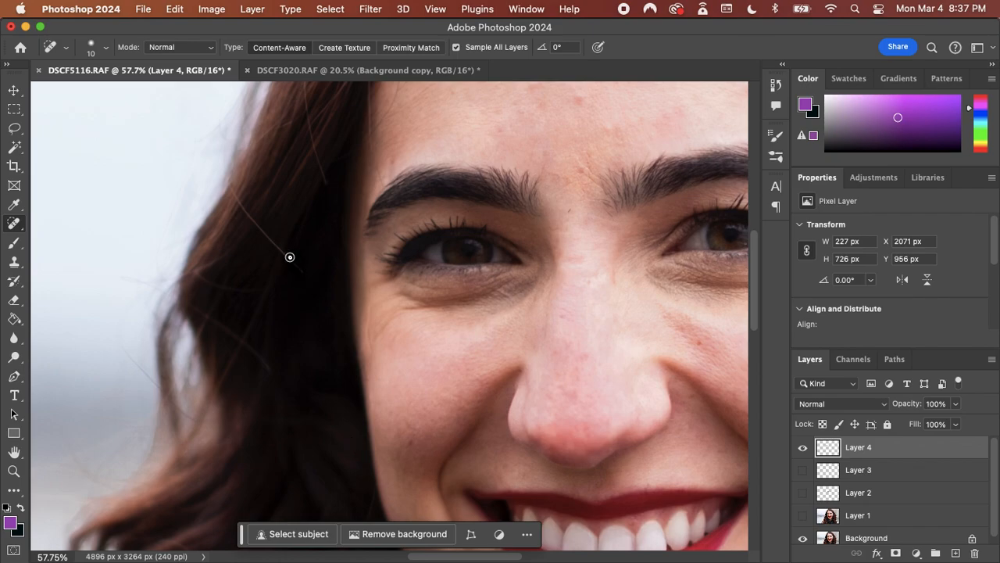
pyautogui.moveTo(305, 274)
pyautogui.mouseDown()
pyautogui.moveTo(240, 204)
pyautogui.moveTo(279, 247)
pyautogui.mouseUp()
pyautogui.moveTo(269, 237)
pyautogui.mouseDown()
pyautogui.moveTo(268, 224)
pyautogui.moveTo(253, 232)
pyautogui.moveTo(263, 223)
pyautogui.moveTo(237, 216)
pyautogui.moveTo(242, 177)
pyautogui.moveTo(232, 187)
pyautogui.mouseUp()
pyautogui.click(803, 447)
pyautogui.click(802, 447)
# - Heal the fine stray hair over the lower hair beside the chin on Layer 4
pyautogui.scroll(10, 552, 378)
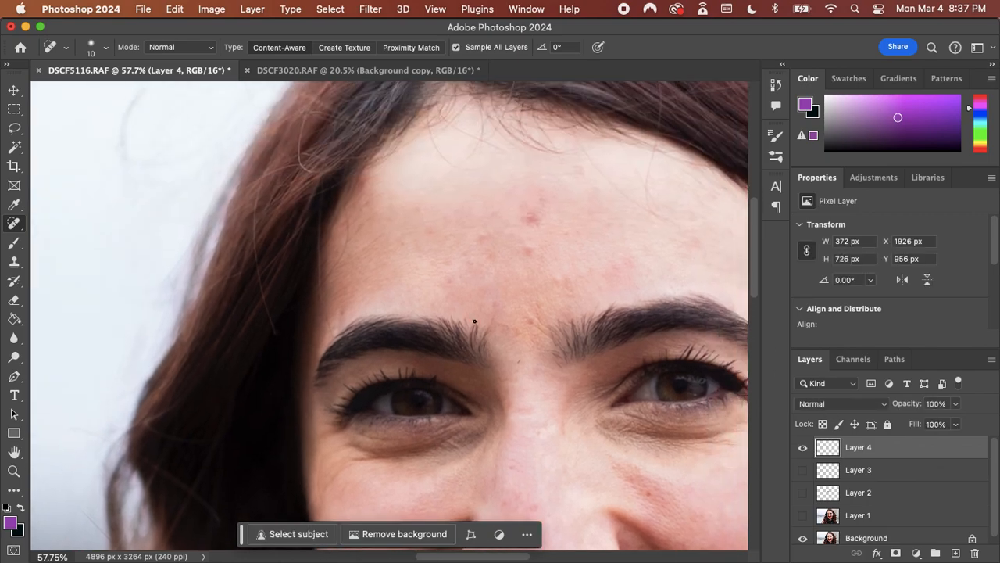
pyautogui.scroll(-12, 474, 320)
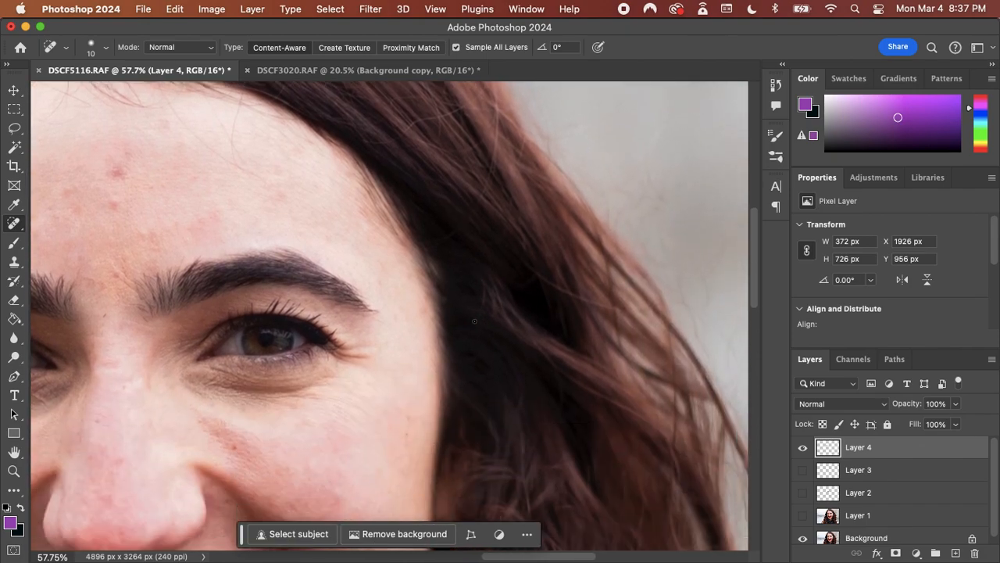
pyautogui.scroll(-5, 474, 321)
pyautogui.hscroll(-3, 474, 321)
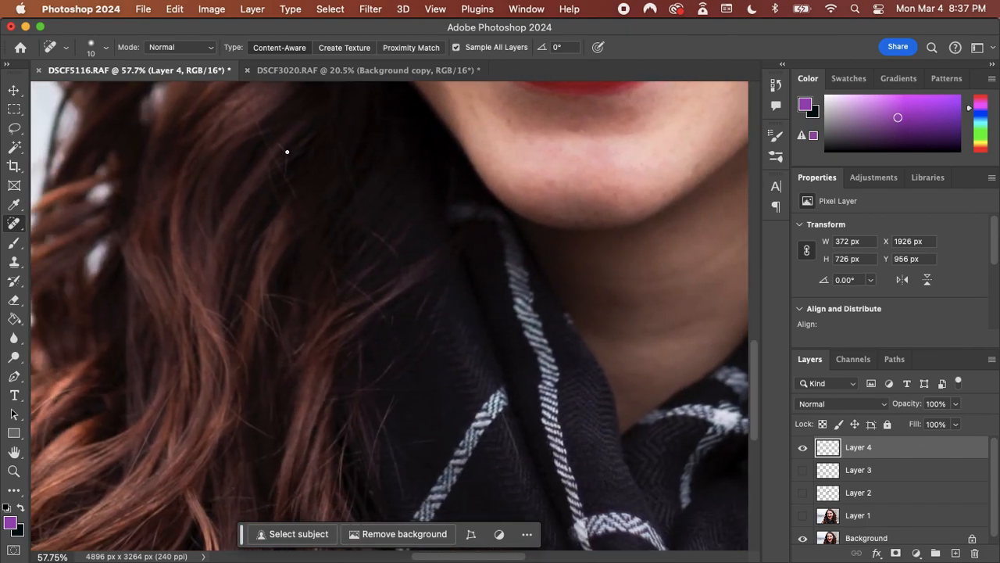
pyautogui.moveTo(287, 152); pyautogui.dragTo(278, 144)
pyautogui.scroll(10, 380, 280)
pyautogui.hscroll(3, 380, 280)
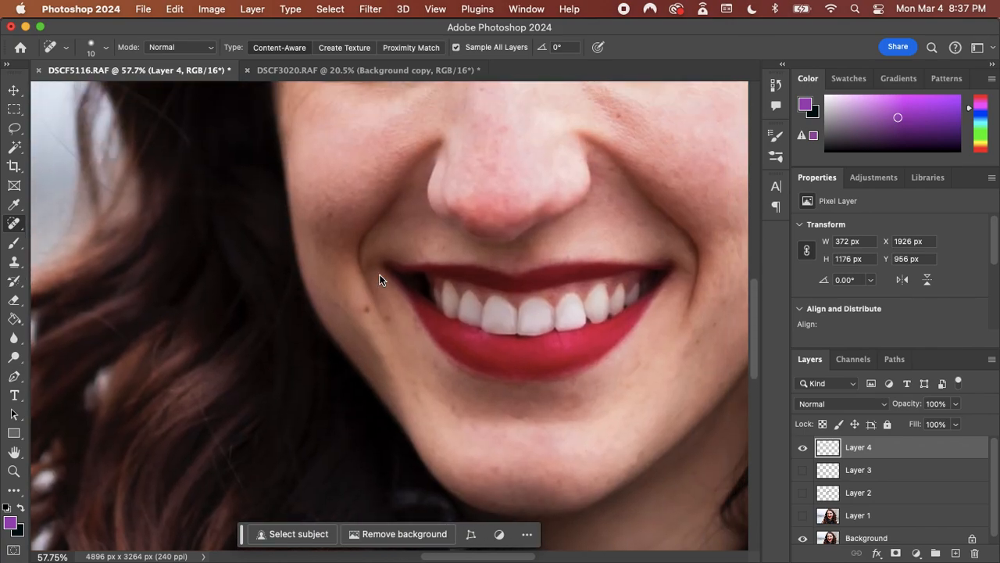
pyautogui.scroll(8, 379, 275)
pyautogui.hscroll(-2, 380, 275)
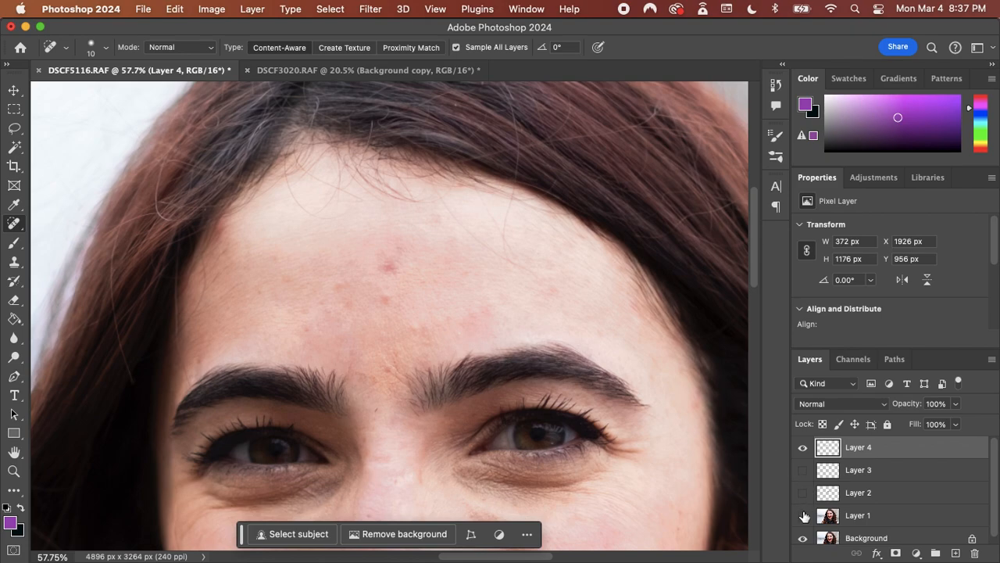
# - In the DSCF3020 portrait, add a new empty layer above Layer 1 for healing stray hairs
pyautogui.click(287, 71)
pyautogui.scroll(5, 388, 160)
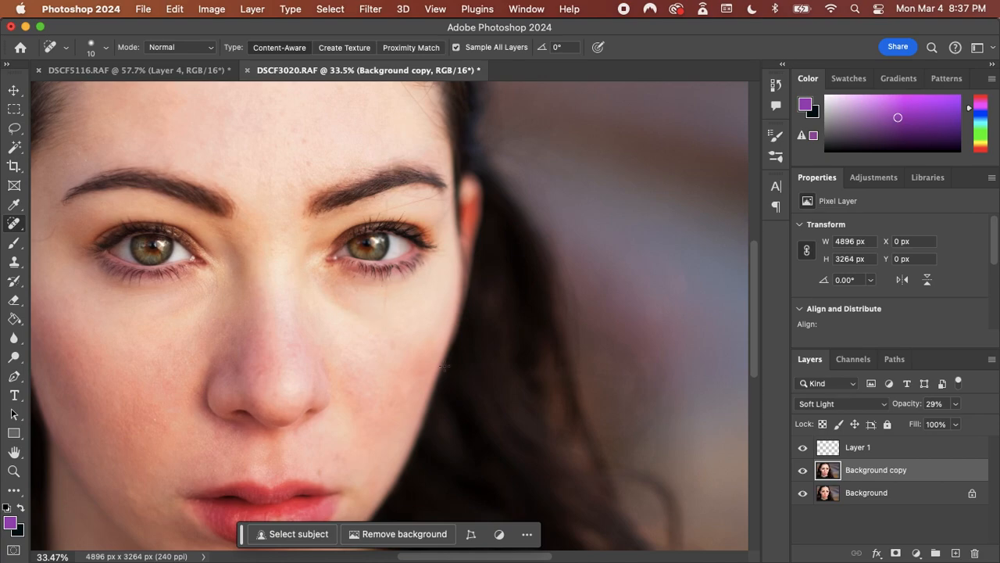
pyautogui.click(871, 447)
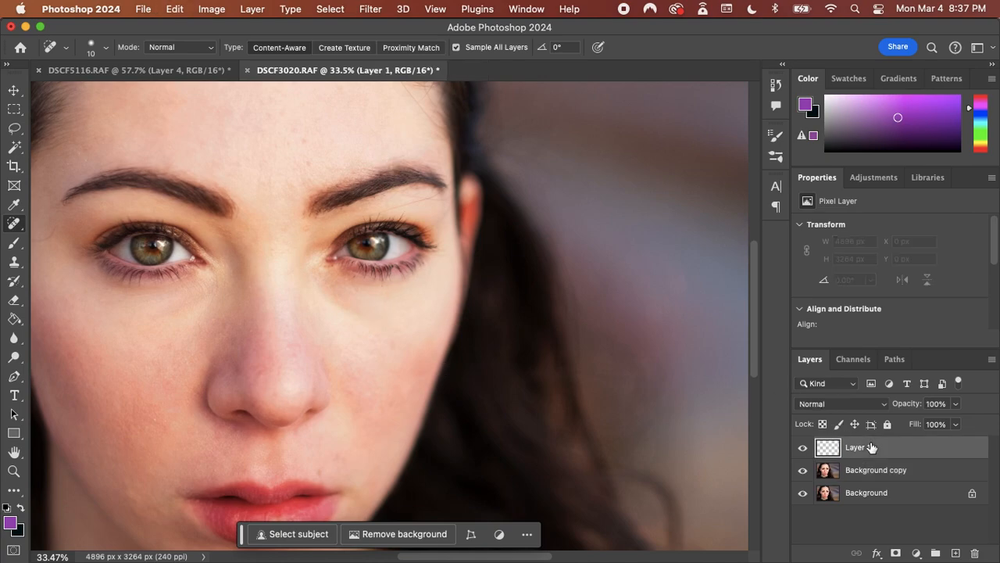
pyautogui.moveTo(748, 338); pyautogui.dragTo(747, 297)
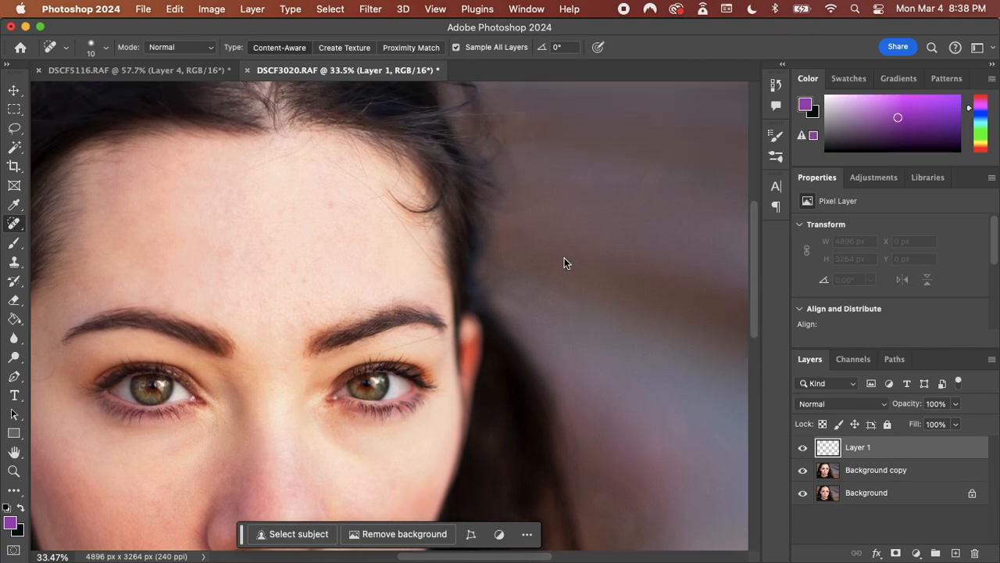
pyautogui.press('super+plus')
pyautogui.press('super+plus')
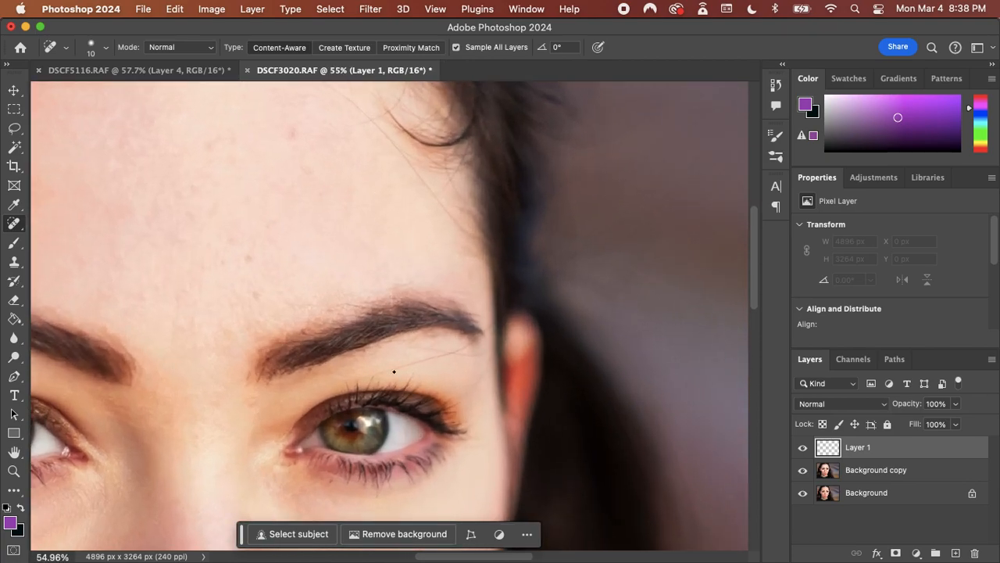
pyautogui.scroll(5, 448, 351)
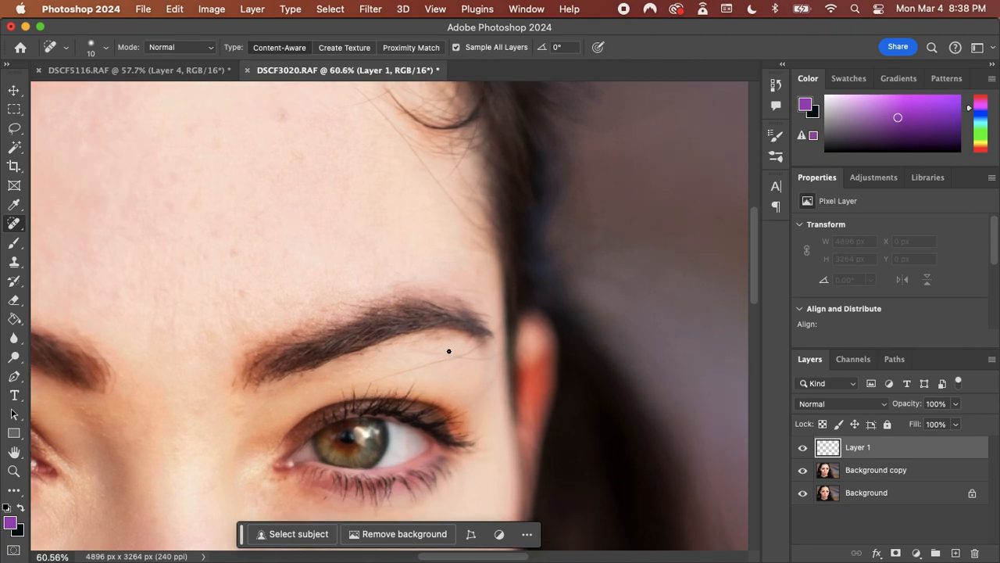
pyautogui.moveTo(755, 270); pyautogui.dragTo(755, 290)
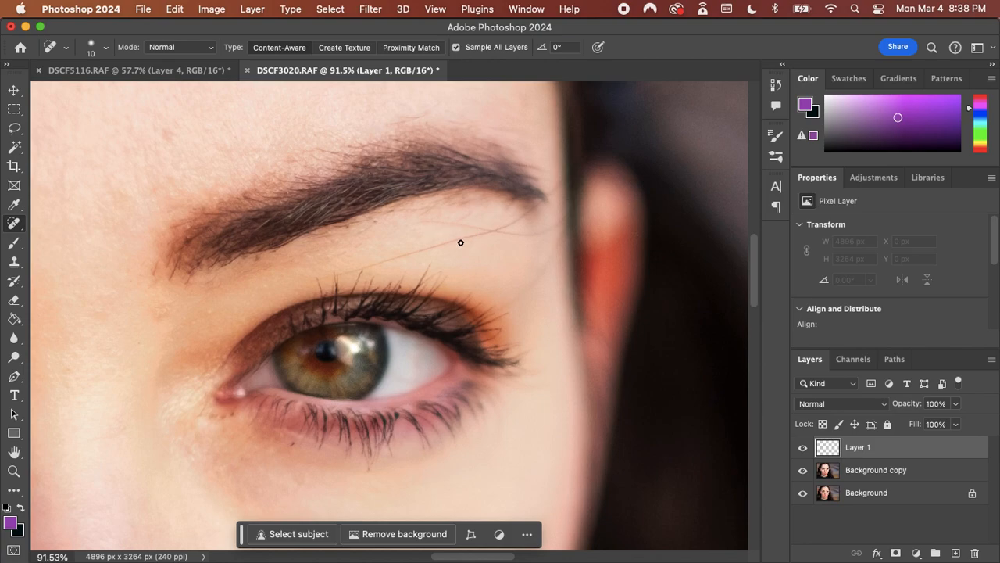
pyautogui.click(955, 553)
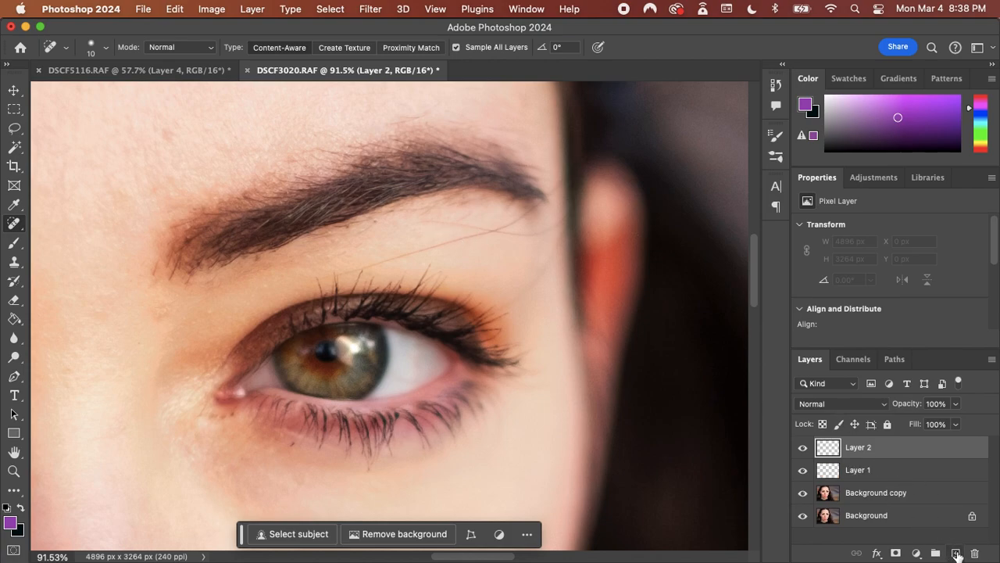
# - Heal the stray hairs below the eyebrow and across the forehead on Layer 2, plus the spot beneath the inner eye corner
pyautogui.moveTo(343, 273)
pyautogui.mouseDown()
pyautogui.moveTo(495, 231)
pyautogui.moveTo(433, 221)
pyautogui.moveTo(551, 234)
pyautogui.moveTo(502, 229)
pyautogui.moveTo(545, 205)
pyautogui.moveTo(558, 183)
pyautogui.moveTo(524, 219)
pyautogui.mouseUp()
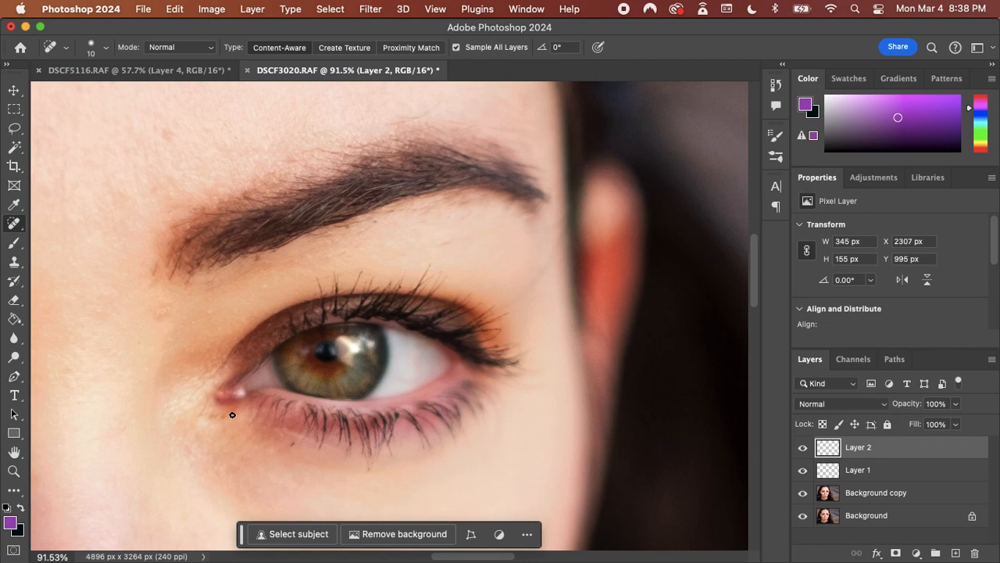
pyautogui.click(231, 413)
pyautogui.moveTo(755, 265); pyautogui.dragTo(756, 208)
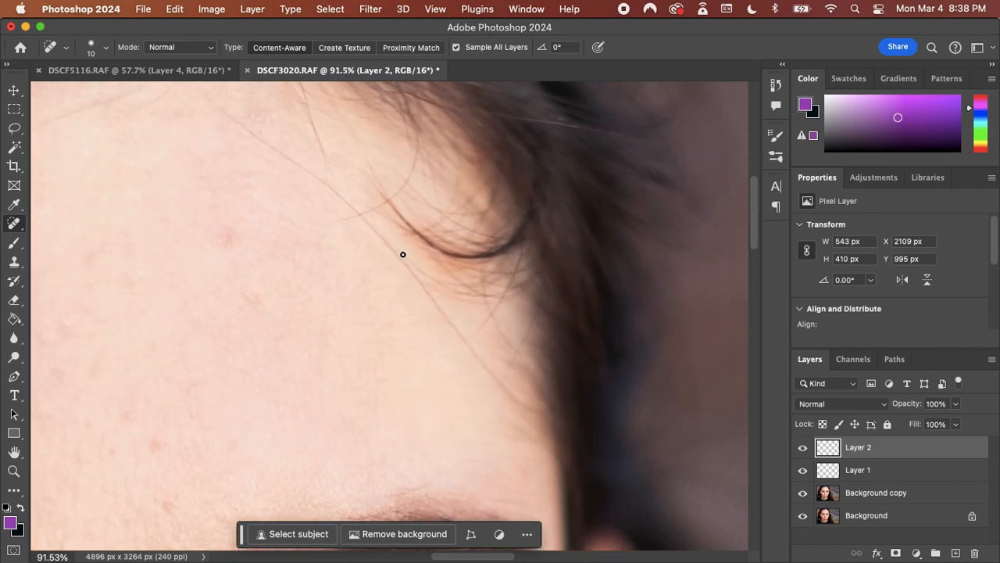
pyautogui.moveTo(403, 261)
pyautogui.mouseDown()
pyautogui.moveTo(474, 356)
pyautogui.moveTo(545, 415)
pyautogui.moveTo(520, 408)
pyautogui.moveTo(453, 315)
pyautogui.moveTo(337, 196)
pyautogui.moveTo(352, 214)
pyautogui.moveTo(374, 207)
pyautogui.moveTo(289, 167)
pyautogui.moveTo(269, 140)
pyautogui.moveTo(227, 115)
pyautogui.mouseUp()
pyautogui.scroll(-5, 561, 456)
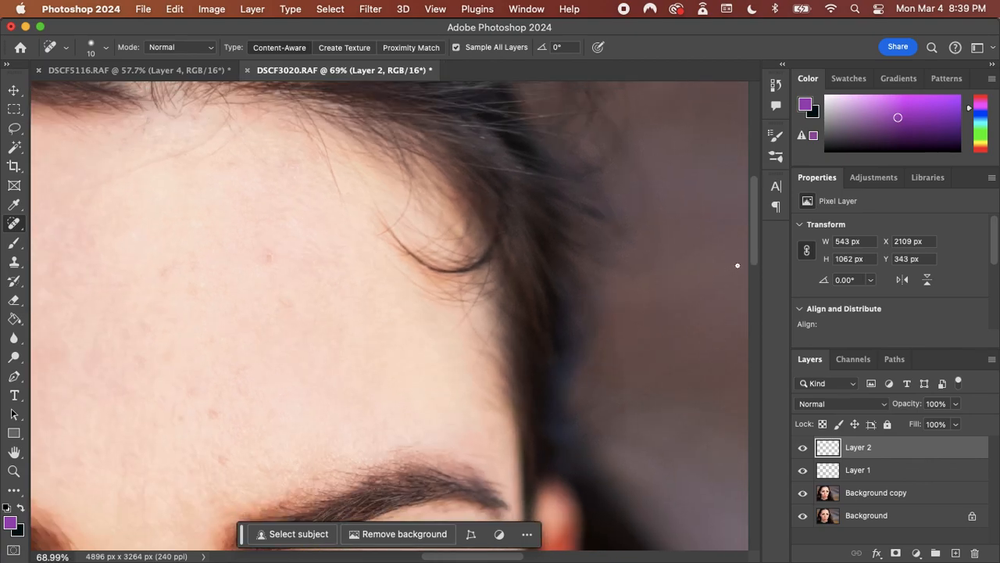
pyautogui.scroll(-4, 562, 389)
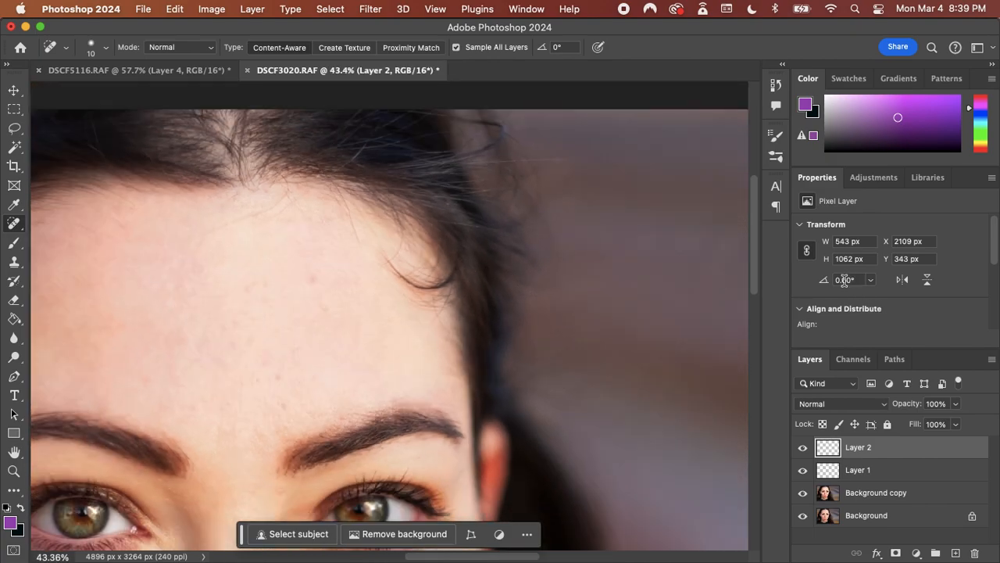
# - Save the retouched DSCF3020 portrait
pyautogui.scroll(-10, 297, 489)
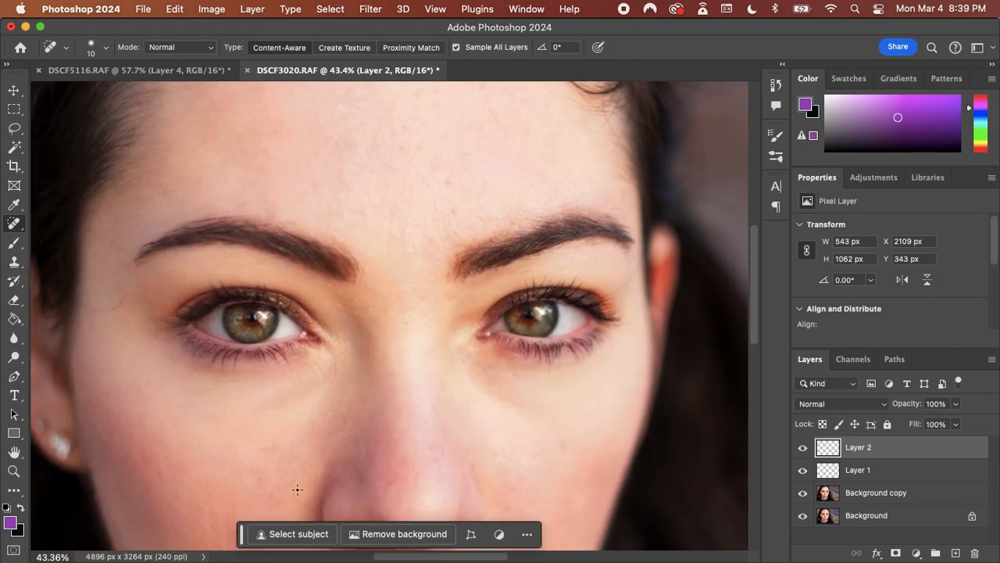
pyautogui.scroll(-5, 297, 489)
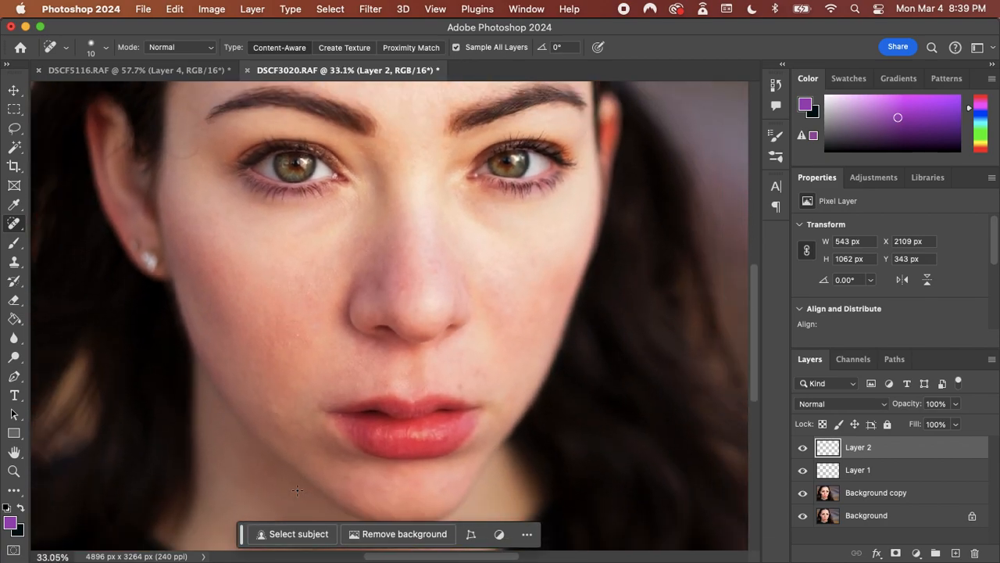
pyautogui.press('super+s')
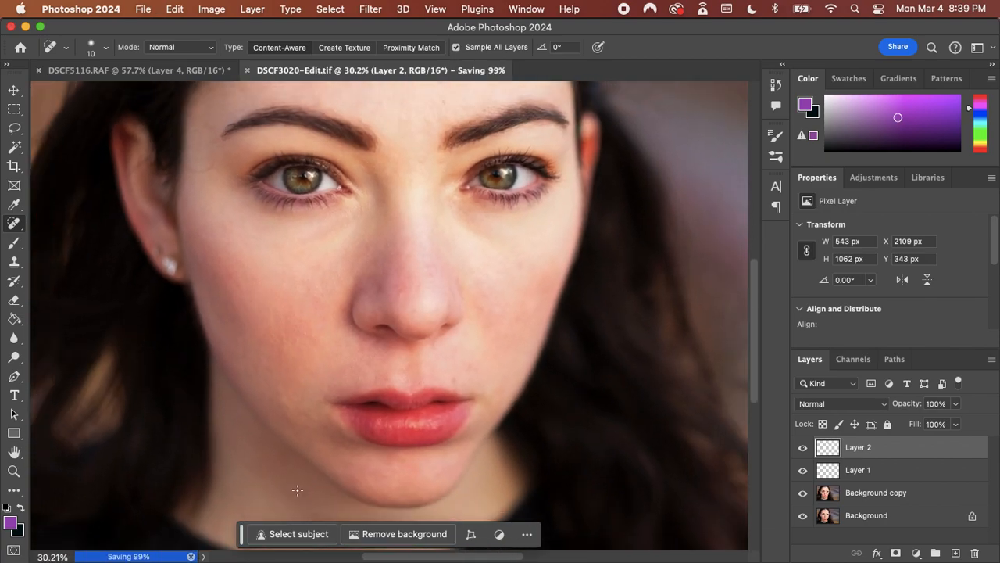
# - Add another new empty layer above Layer 2
pyautogui.moveTo(468, 558)
pyautogui.scroll(8, 376, 377)
pyautogui.scroll(-5, 376, 378)
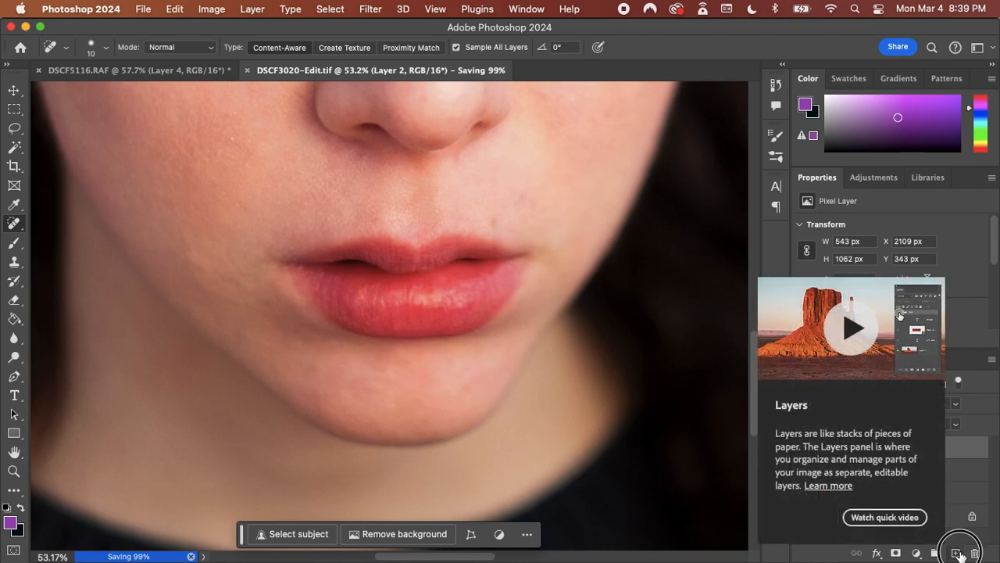
pyautogui.click(958, 553)
# - Examine the skin of the face from the chin and lips up to the eyes and eyebrows
pyautogui.scroll(5, 233, 276)
pyautogui.scroll(3, 212, 192)
pyautogui.scroll(-2, 212, 192)
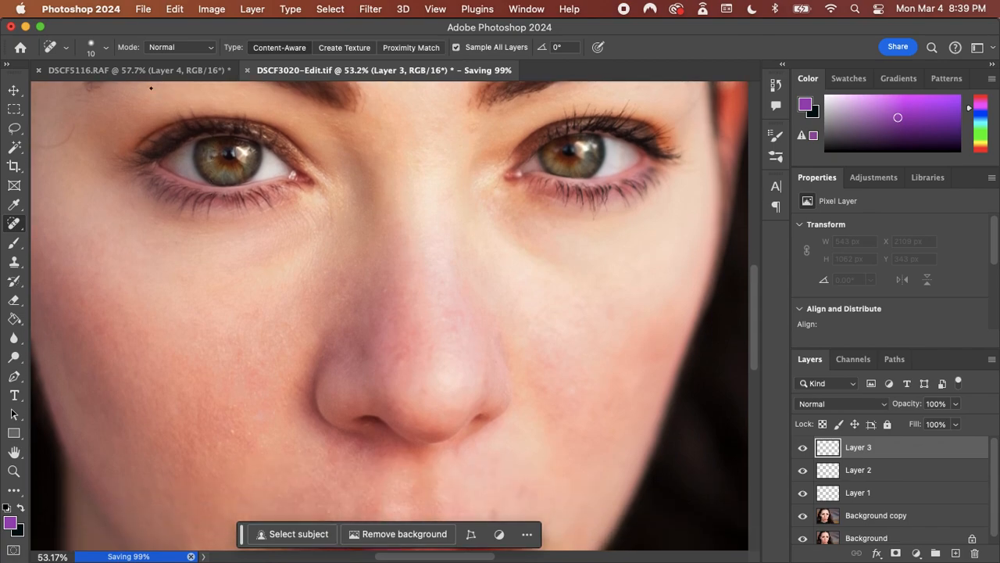
pyautogui.click(170, 48)
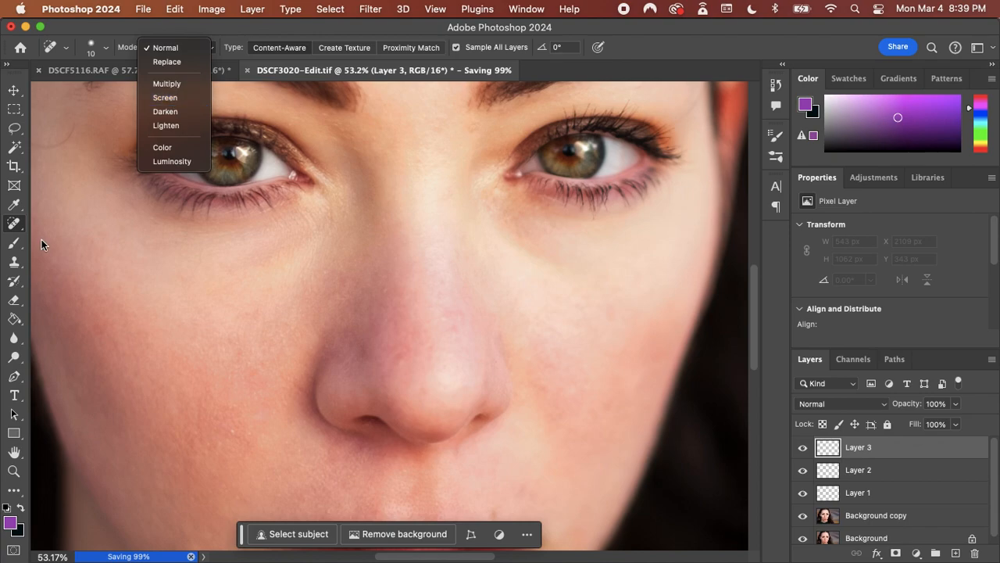
pyautogui.click(9, 247)
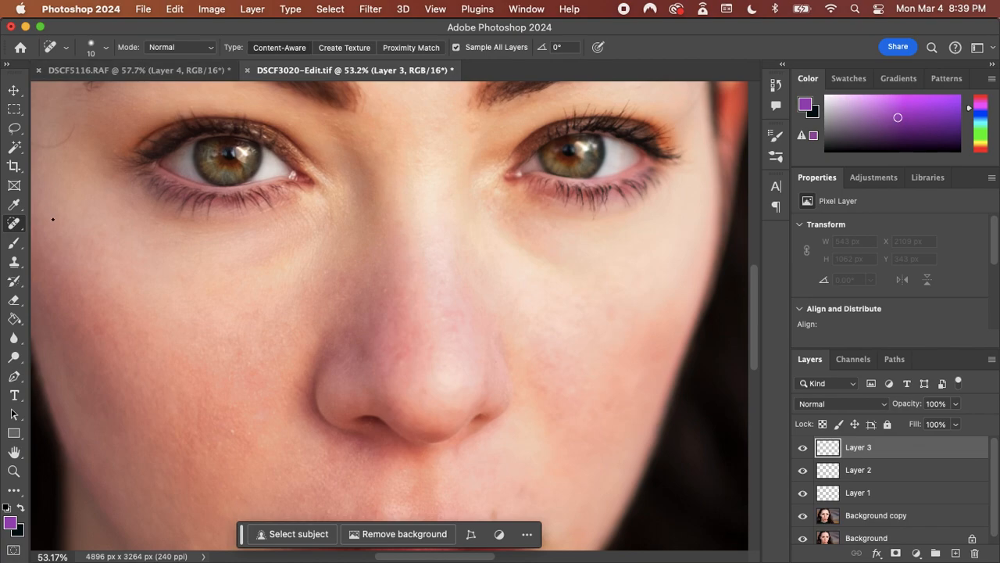
pyautogui.scroll(-5, 52, 218)
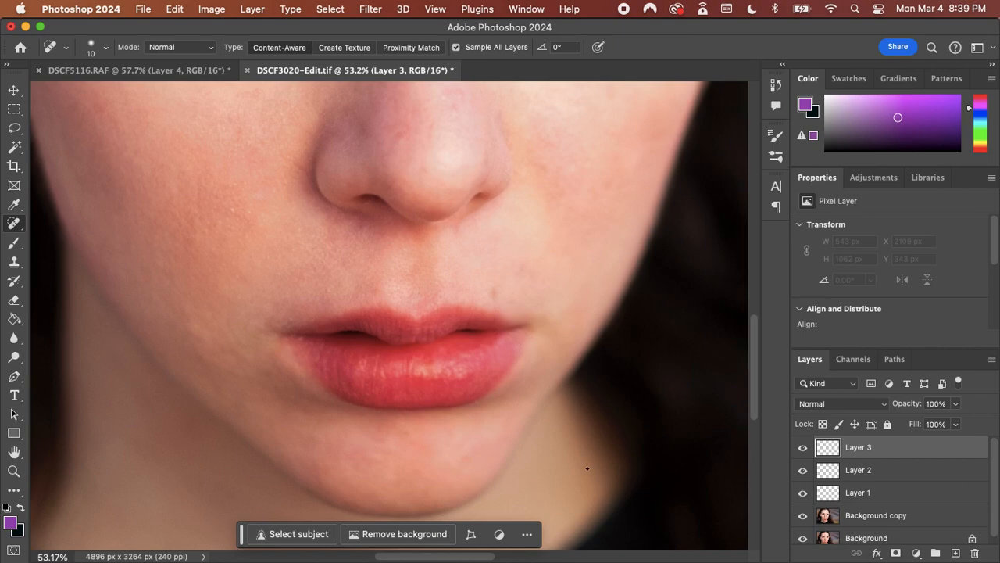
pyautogui.scroll(5, 587, 468)
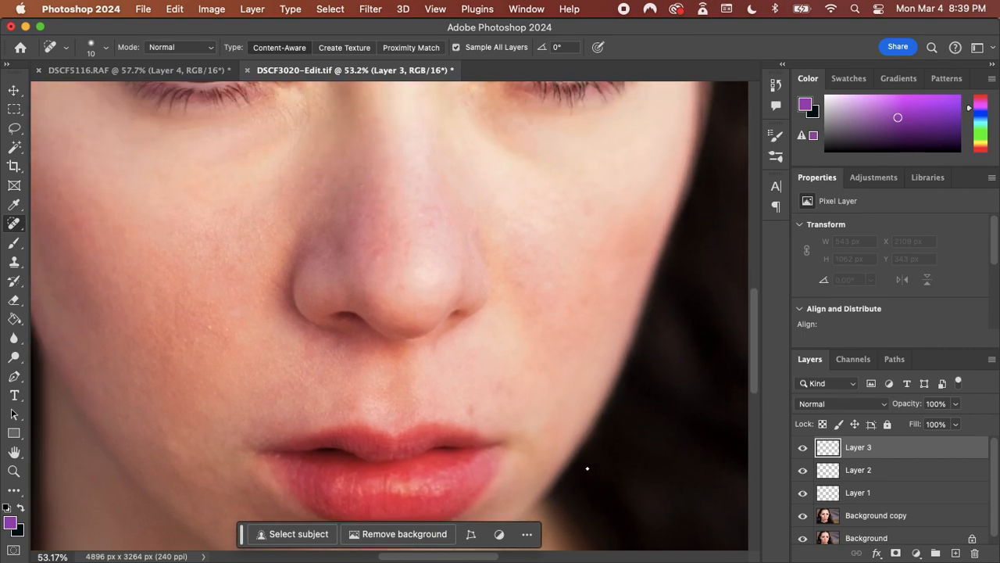
pyautogui.hscroll(-2, 587, 468)
pyautogui.scroll(3, 586, 468)
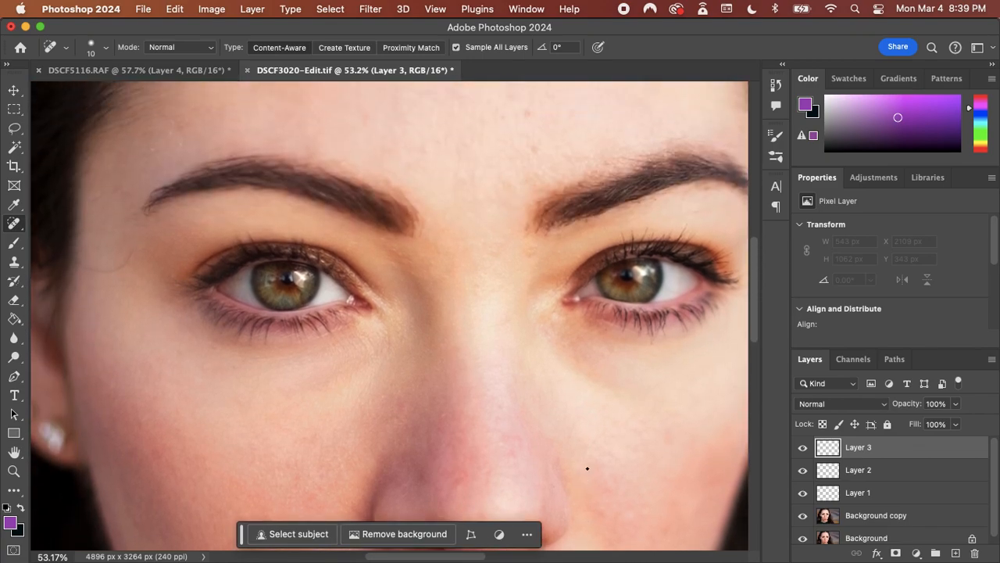
# - Switch to the Brush tool and examine the skin from the hairline and forehead down to the chin and neck
pyautogui.click(15, 243)
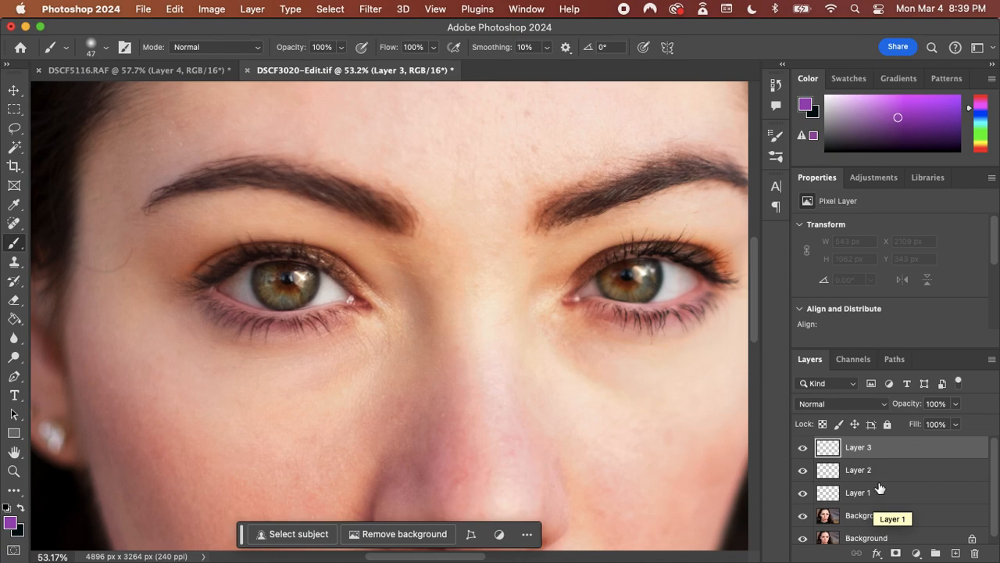
pyautogui.scroll(2, 685, 421)
pyautogui.scroll(5, 685, 422)
pyautogui.hscroll(2, 684, 421)
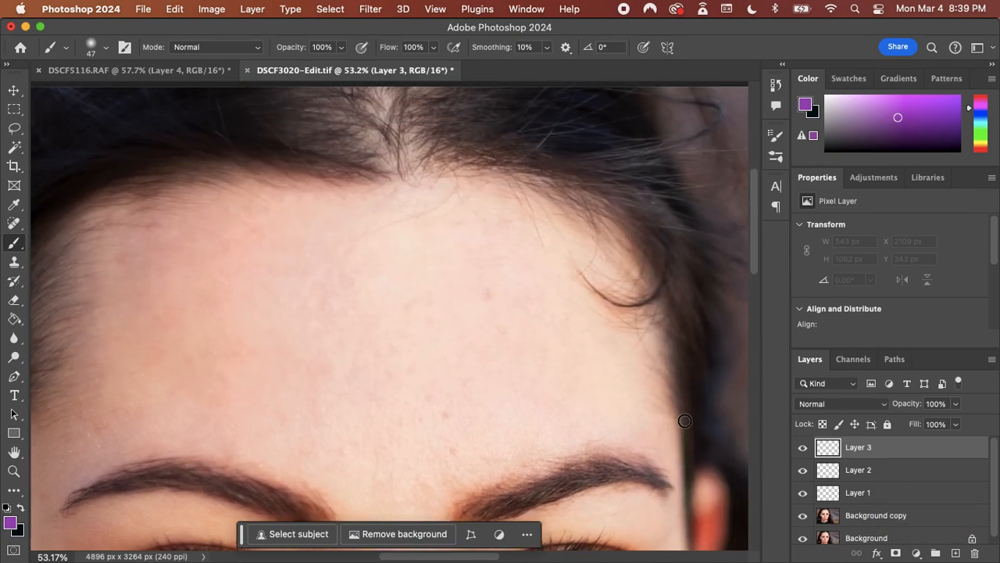
pyautogui.scroll(-5, 684, 421)
pyautogui.scroll(-10, 685, 421)
pyautogui.hscroll(-2, 684, 421)
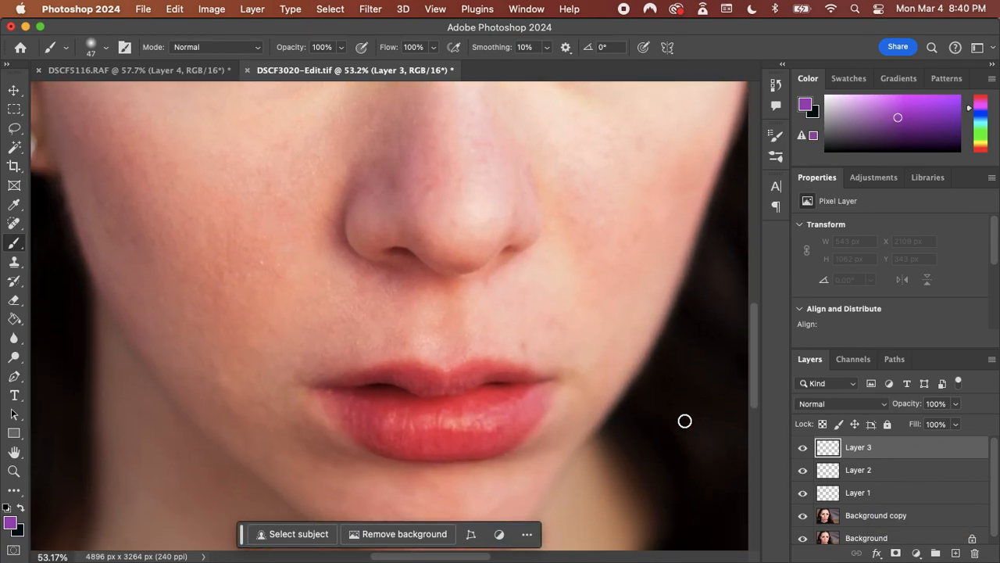
pyautogui.scroll(10, 685, 421)
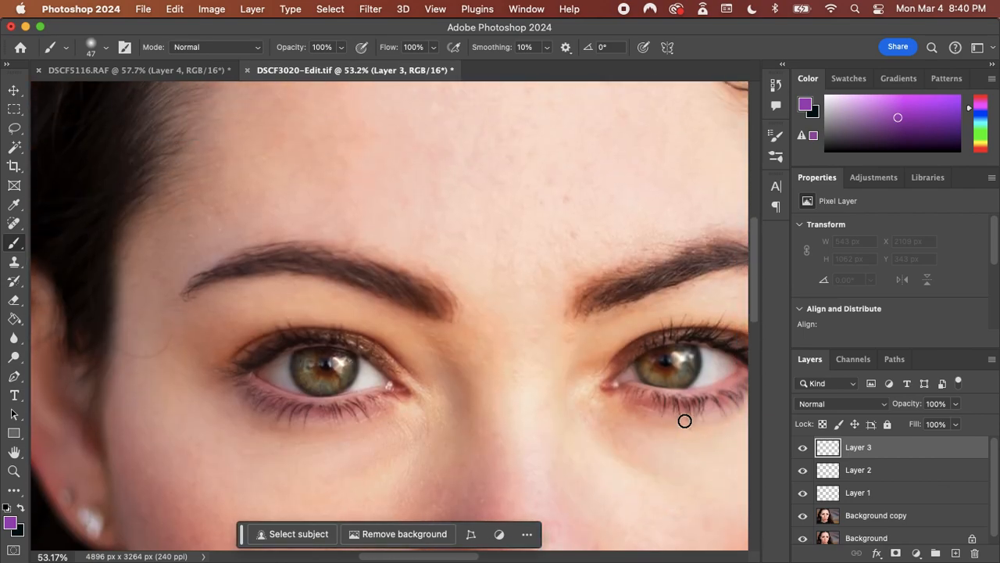
pyautogui.scroll(-2, 685, 421)
pyautogui.hscroll(2, 685, 421)
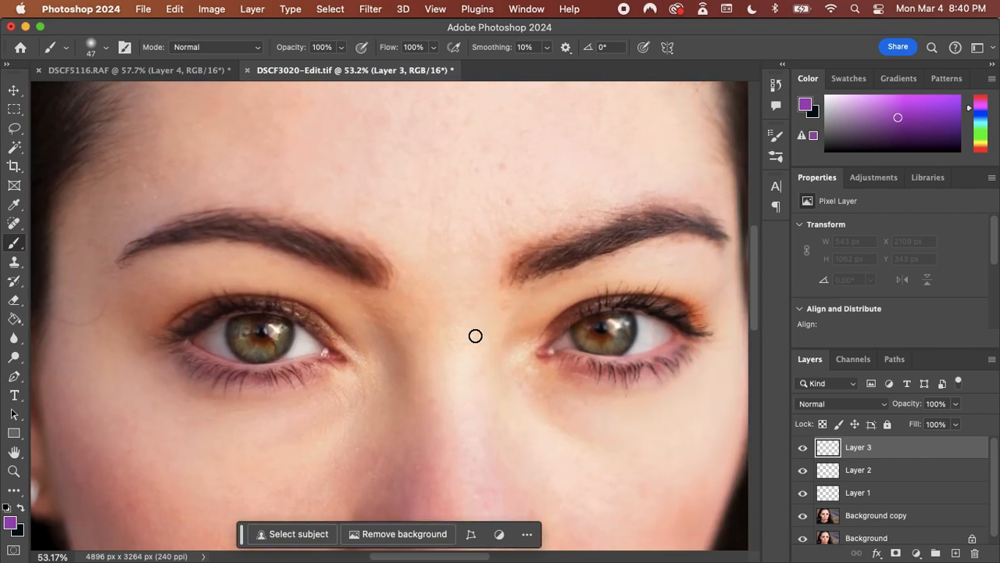
pyautogui.scroll(-2, 475, 336)
pyautogui.scroll(-10, 475, 337)
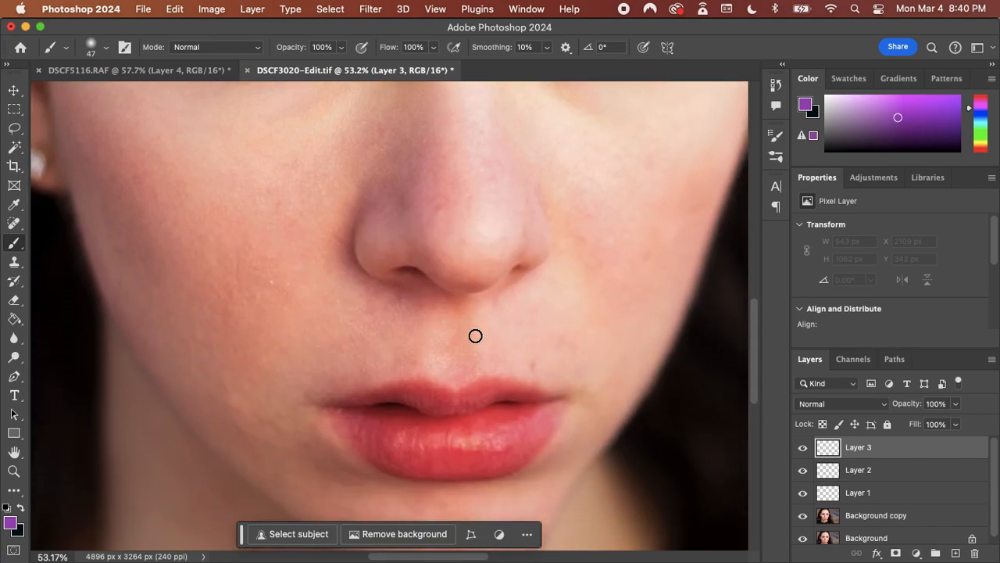
pyautogui.scroll(12, 475, 336)
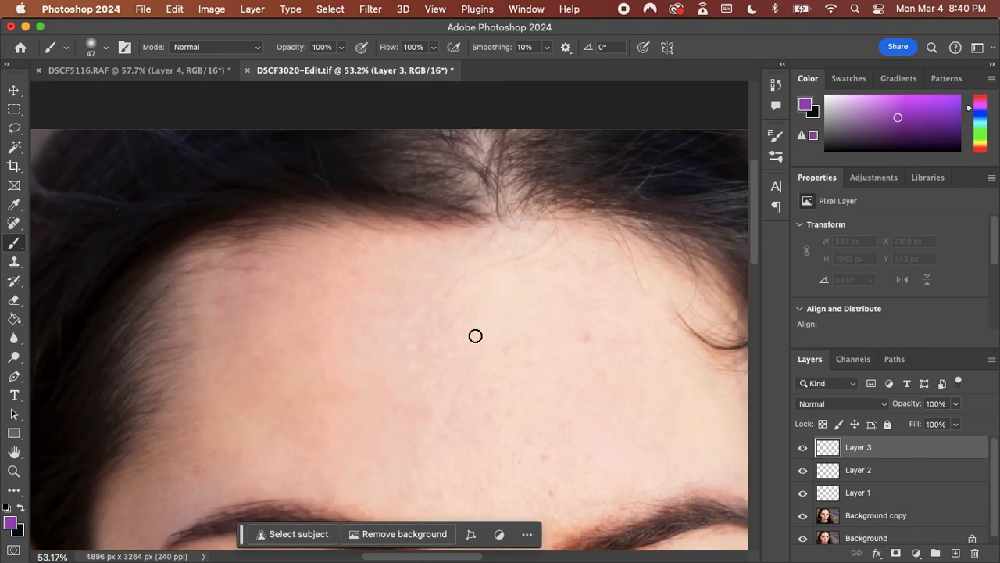
pyautogui.scroll(-12, 475, 336)
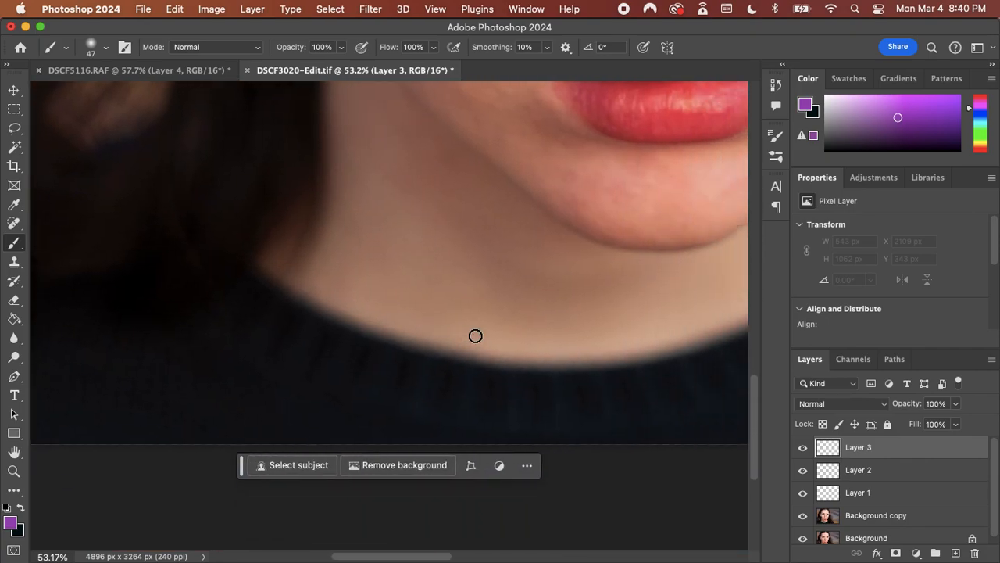
pyautogui.scroll(3, 475, 336)
pyautogui.scroll(8, 475, 336)
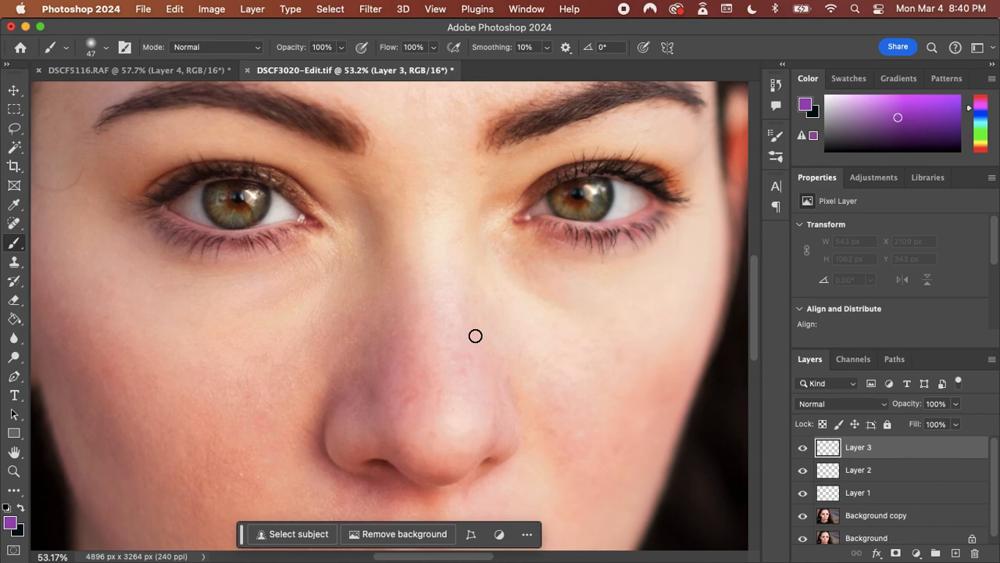
pyautogui.hscroll(-6, 475, 336)
pyautogui.scroll(2, 475, 336)
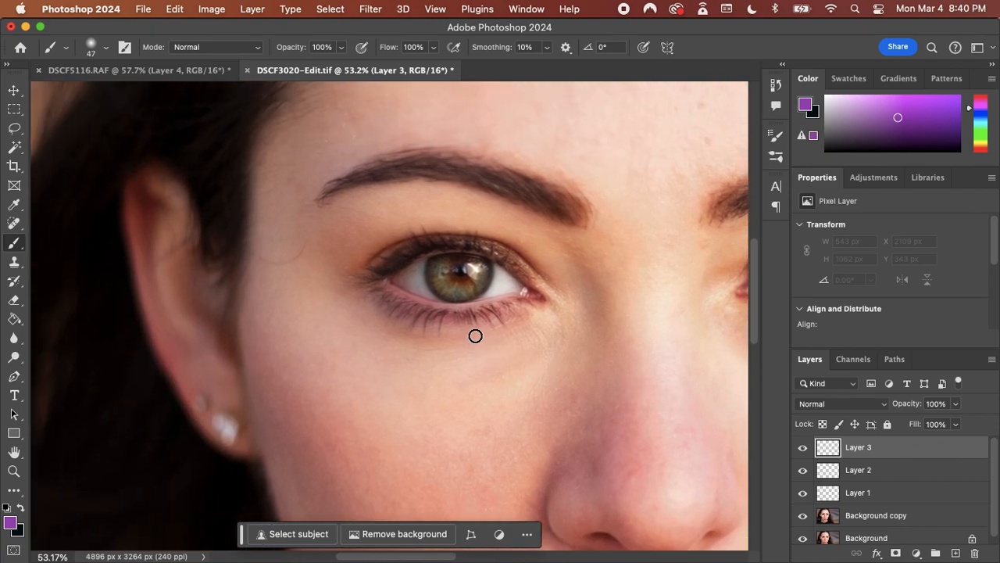
pyautogui.scroll(10, 305, 246)
pyautogui.hscroll(3, 305, 246)
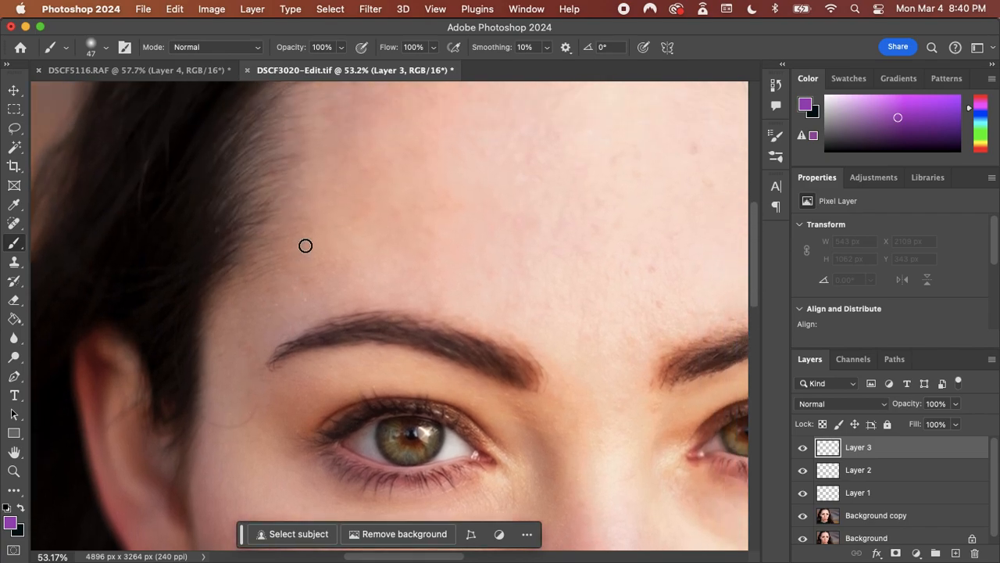
pyautogui.scroll(-10, 306, 247)
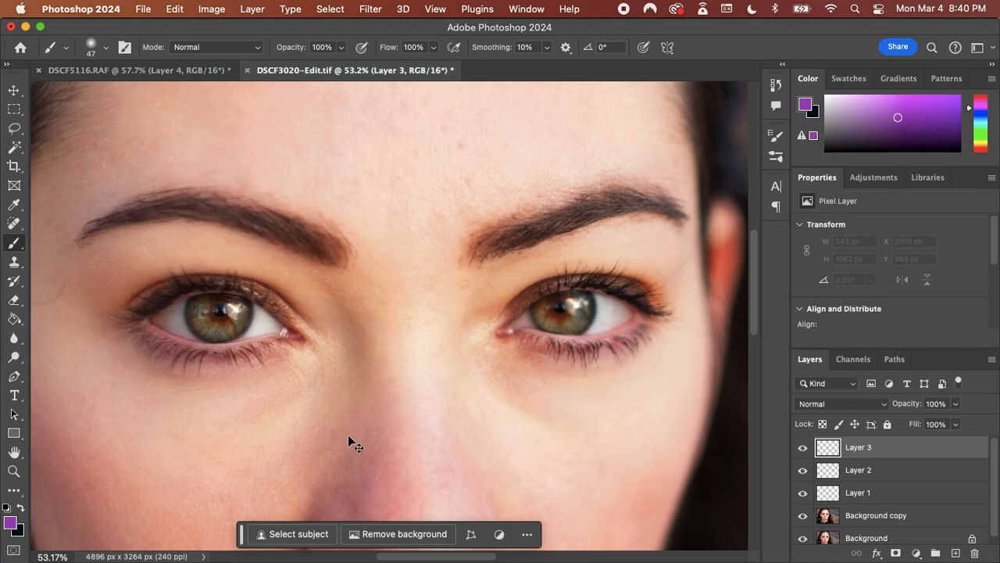
# - Switch to Lightroom Classic and compare the retouched DSCF3020-Edit.tif portrait with the neighbouring DSCF2522.RAF
pyautogui.press('super+Tab')
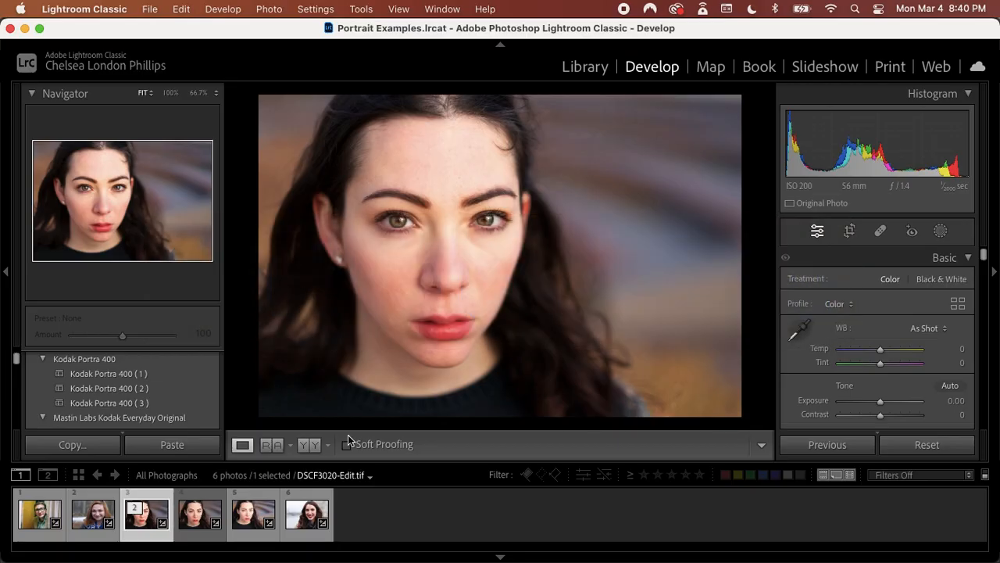
pyautogui.press('Right')
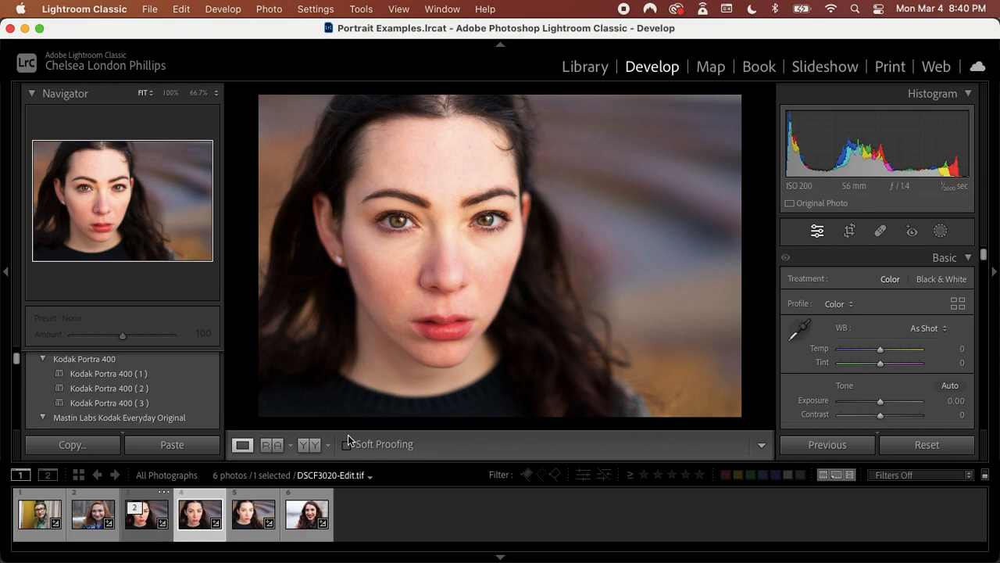
pyautogui.press('Left')
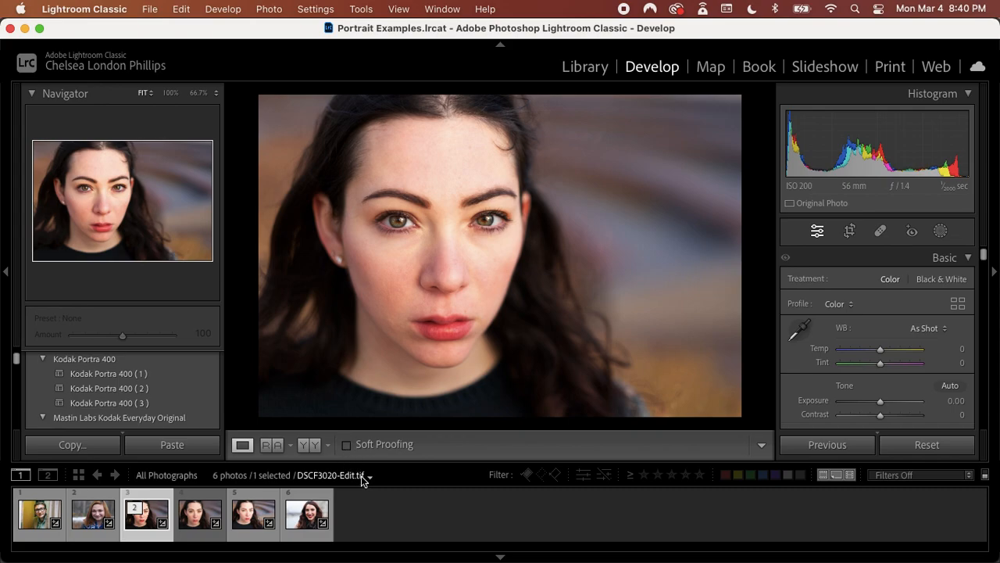
pyautogui.press('Right')
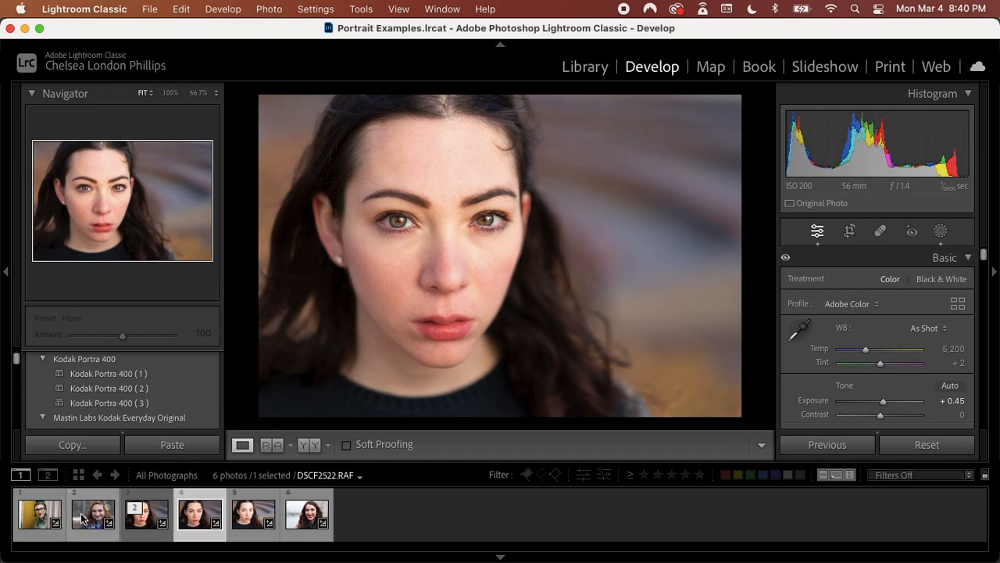
# - Select the DSCF6537.RAF portrait of the man in glasses and reset its develop settings
pyautogui.click(44, 522)
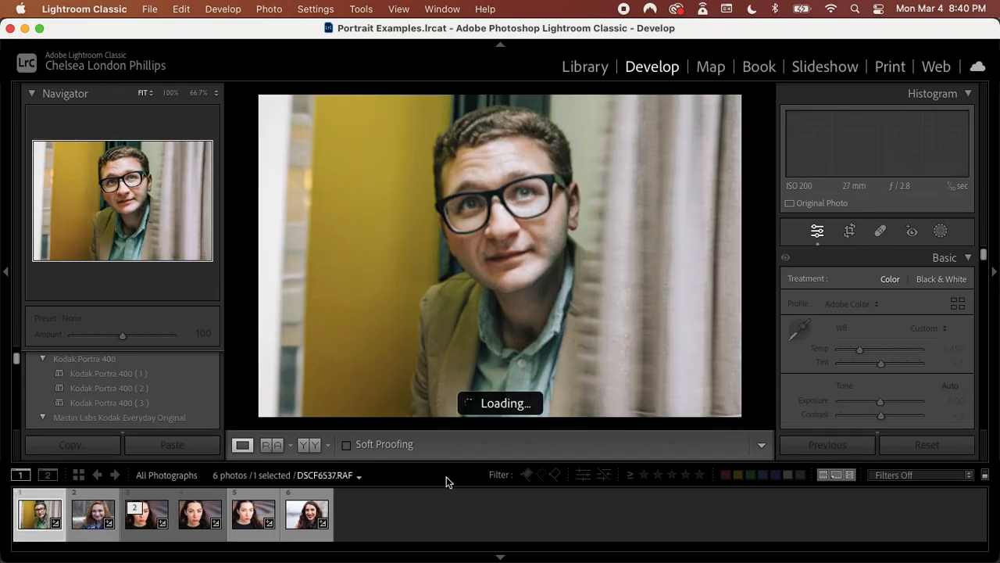
pyautogui.rightClick(618, 297)
pyautogui.moveTo(664, 87)
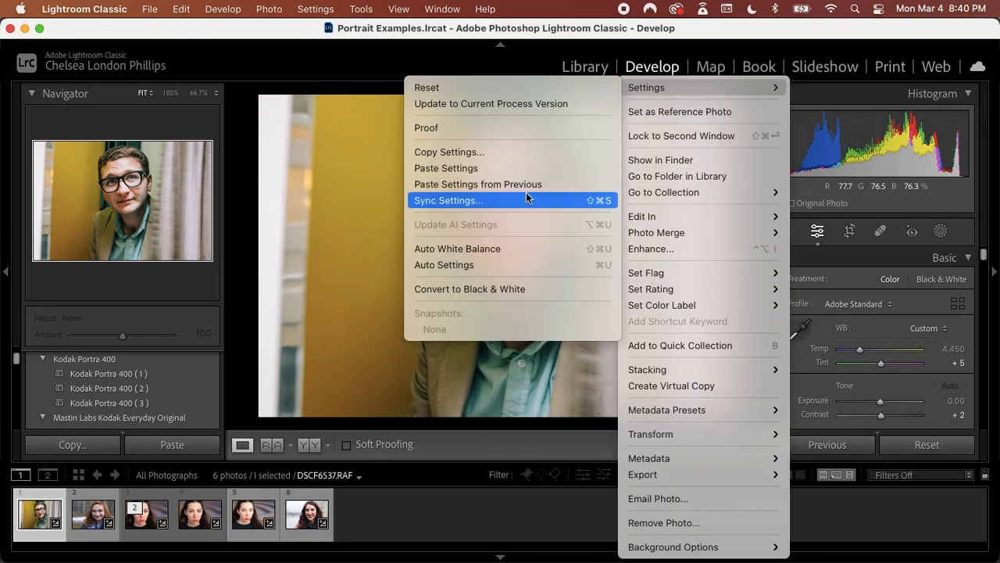
pyautogui.click(516, 88)
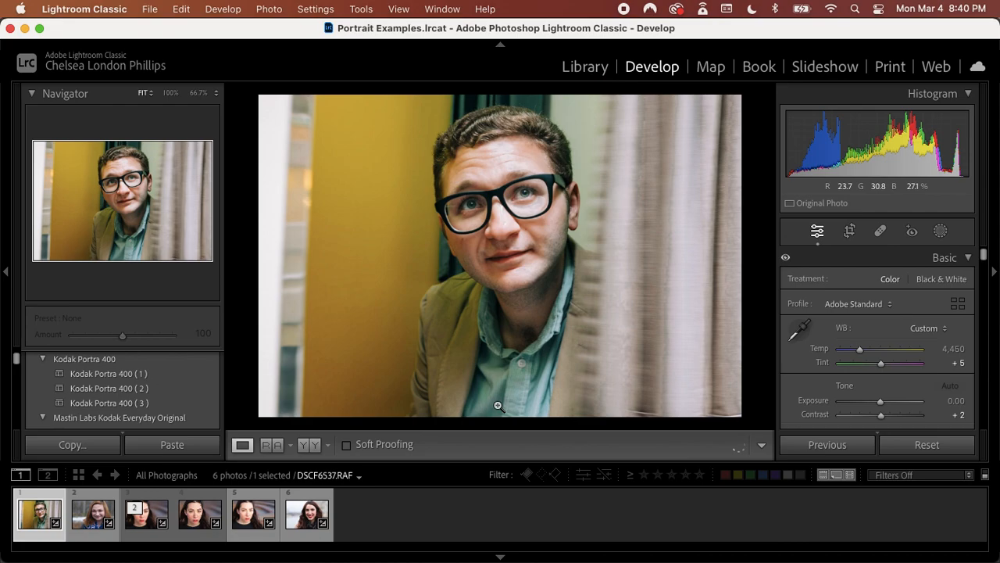